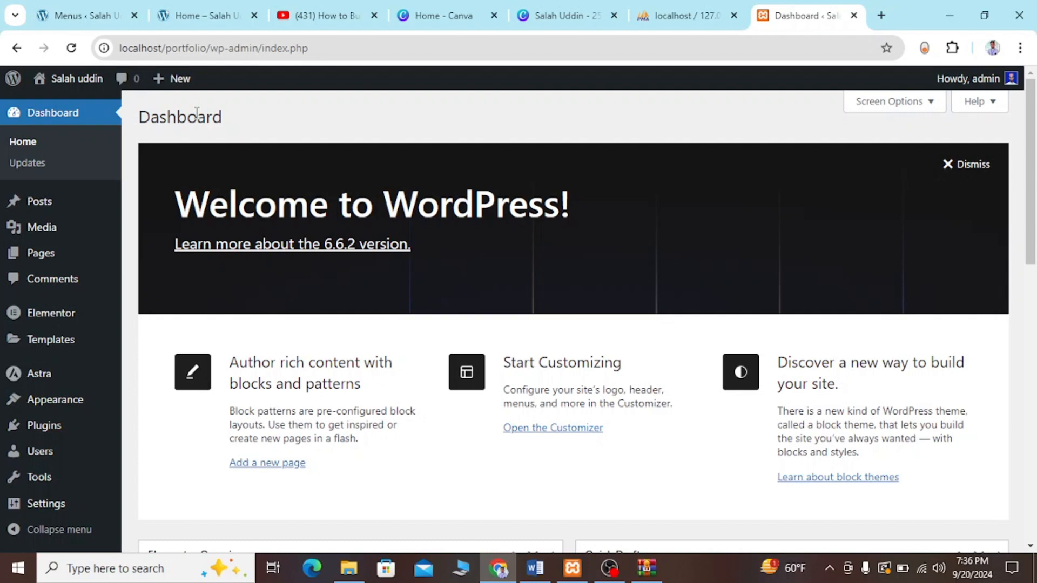
View the home page of the Pantheon-hosted reference site, and return to the local portfolio site's dashboard
click(58, 9)
click(186, 14)
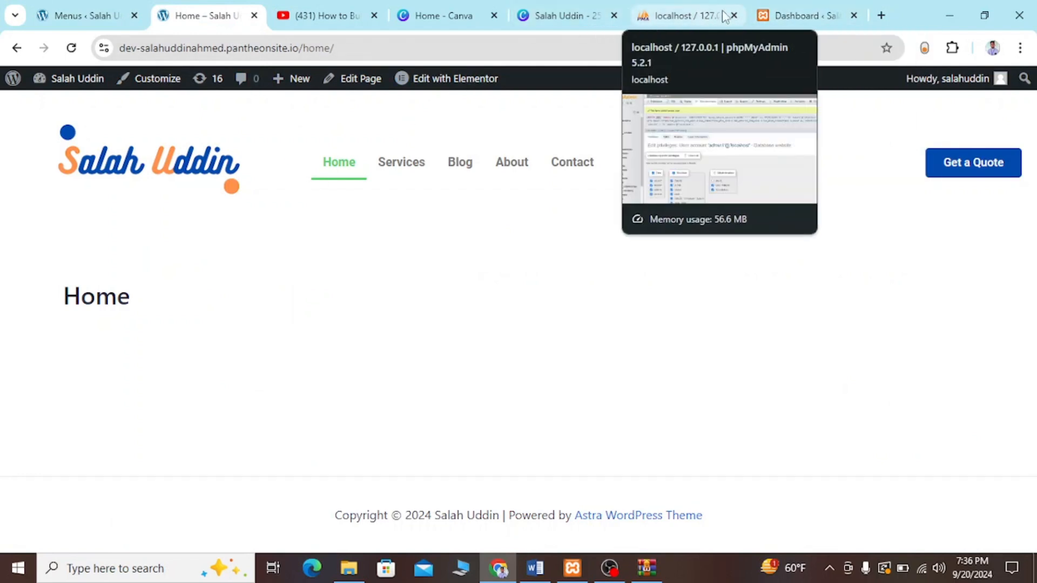
click(782, 15)
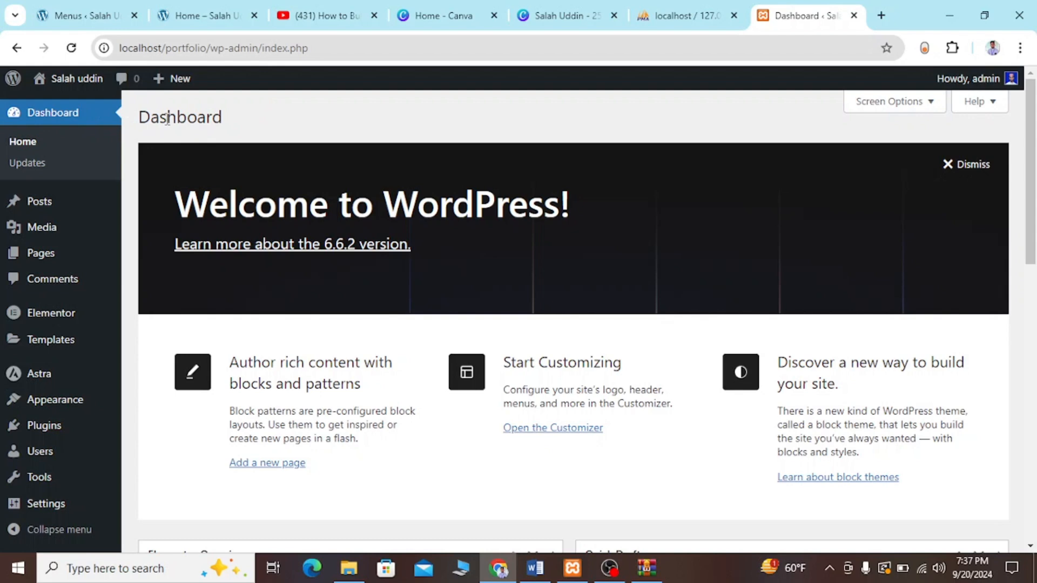
Check the local site's existing posts, pages and installed plugins
mouse_move(41, 209)
mouse_move(45, 381)
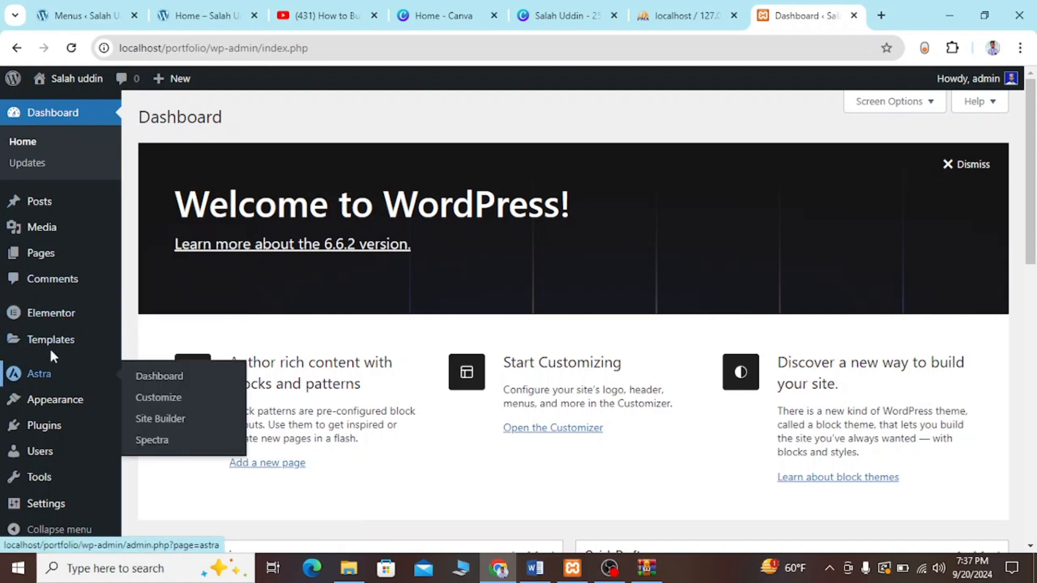
mouse_move(116, 262)
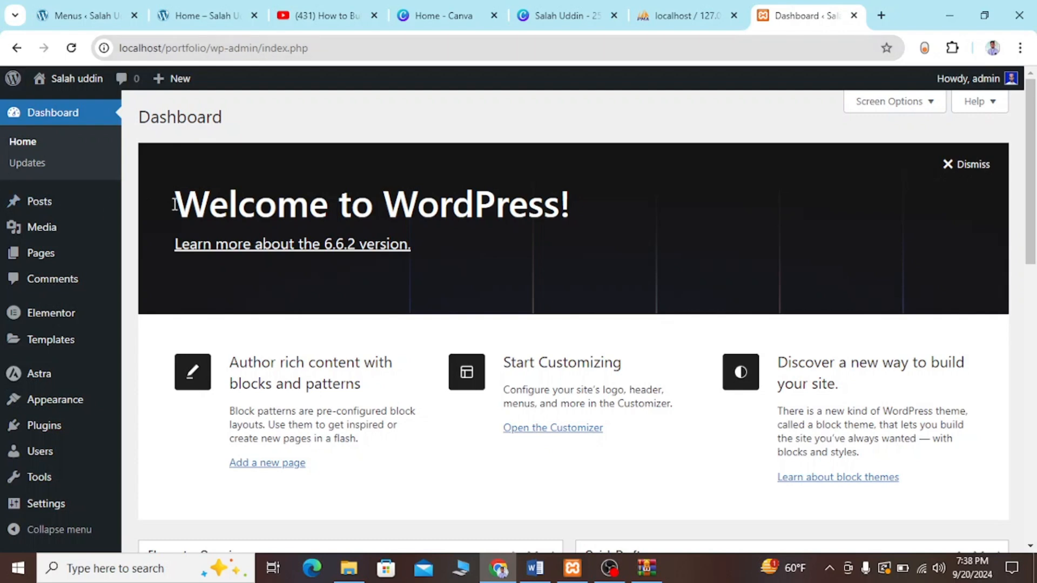
click(38, 206)
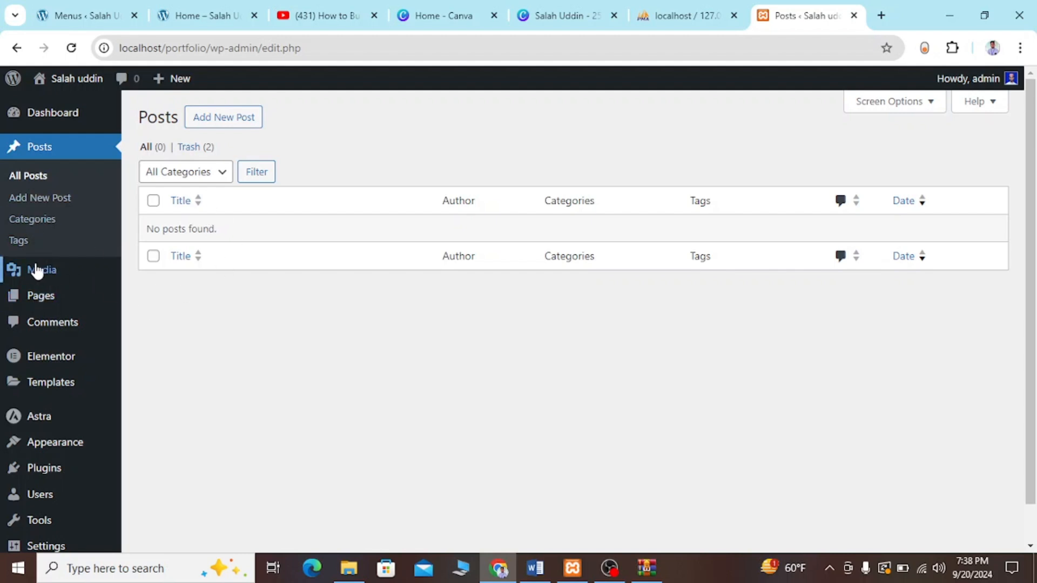
click(32, 297)
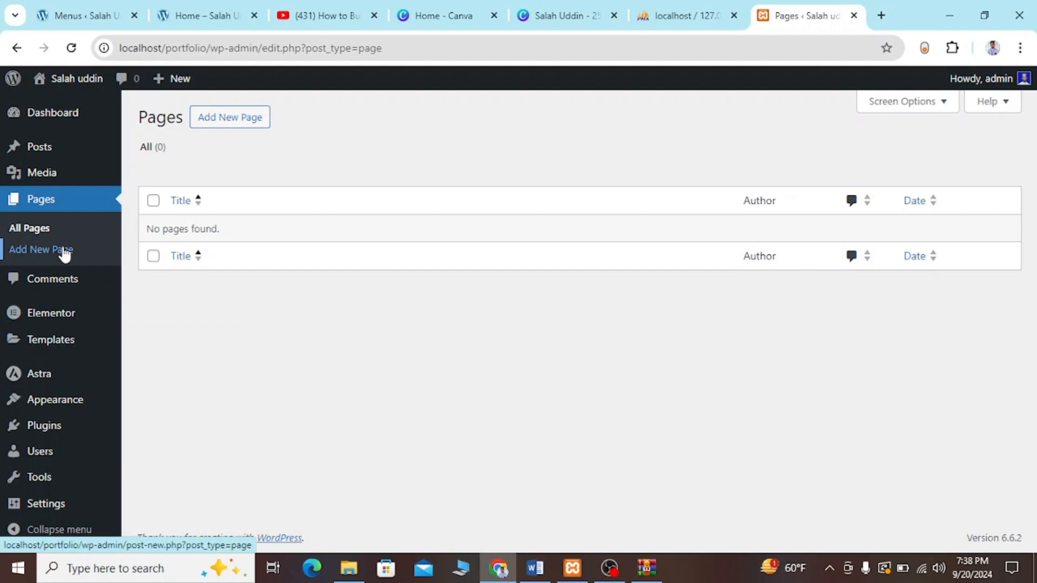
click(54, 427)
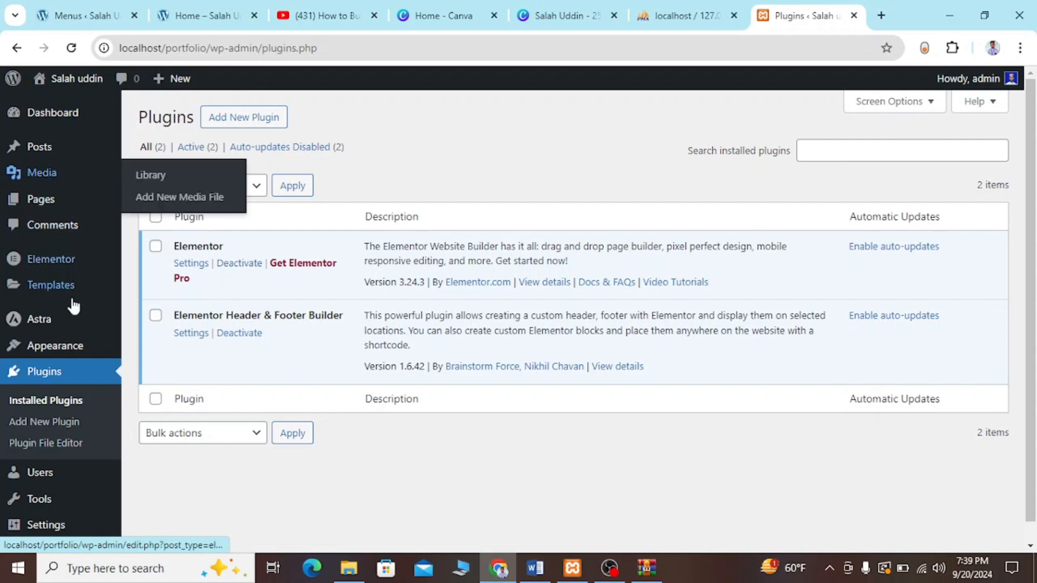
Search the catalogue of new themes for "astra" and check the Astra theme's installation status
mouse_move(74, 306)
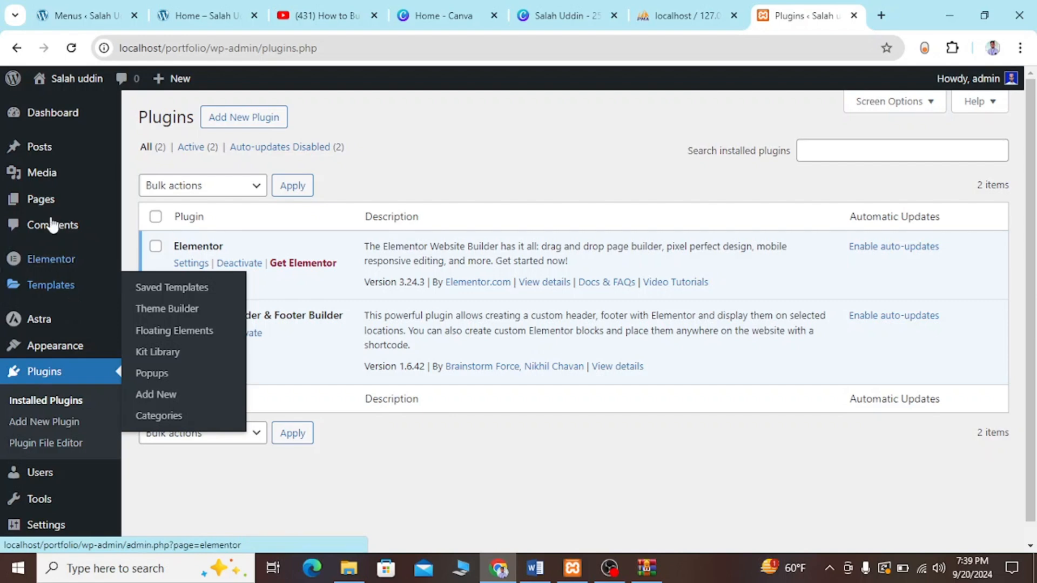
mouse_move(45, 332)
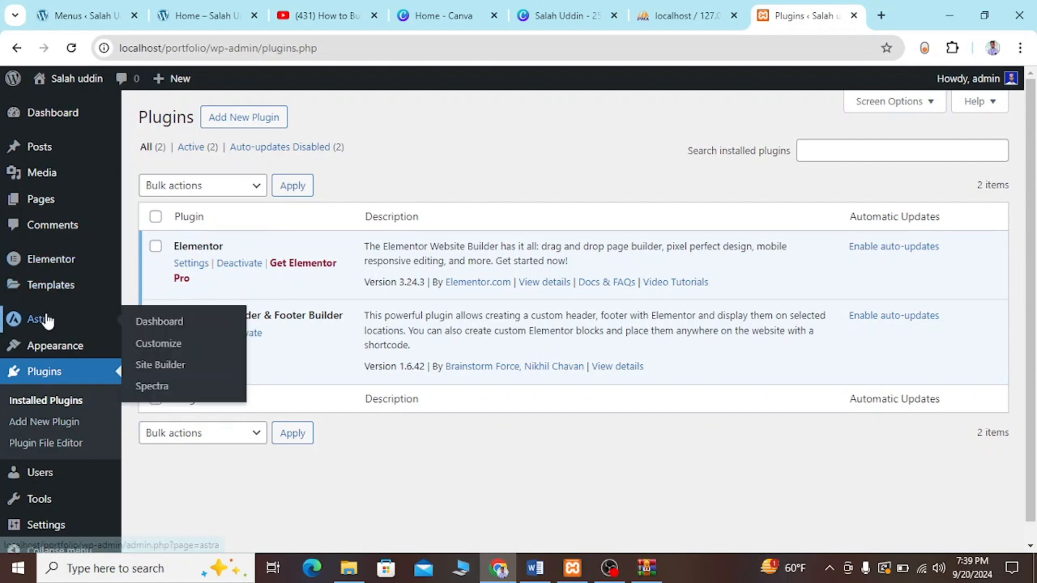
mouse_move(41, 281)
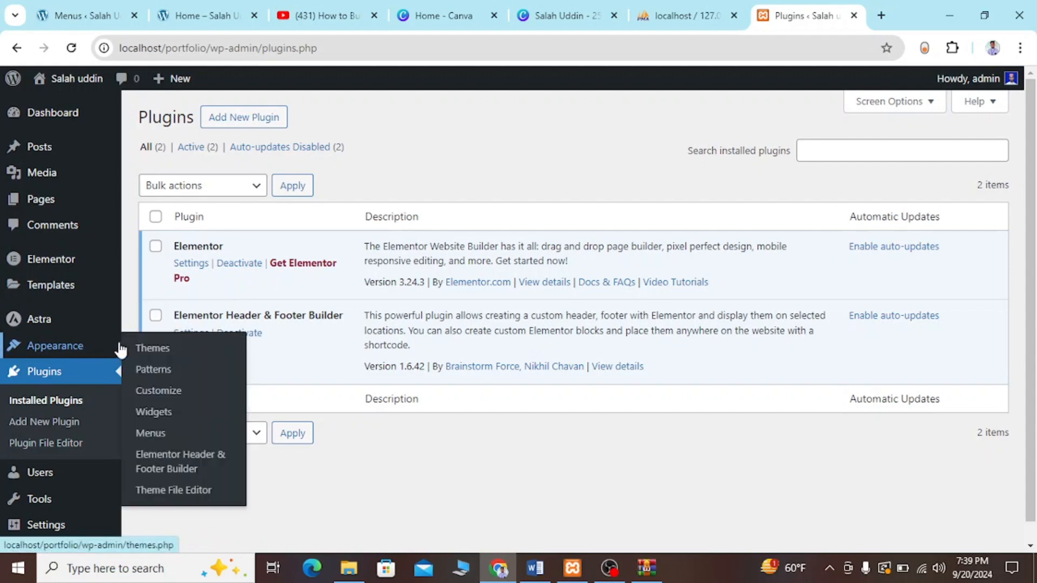
click(157, 348)
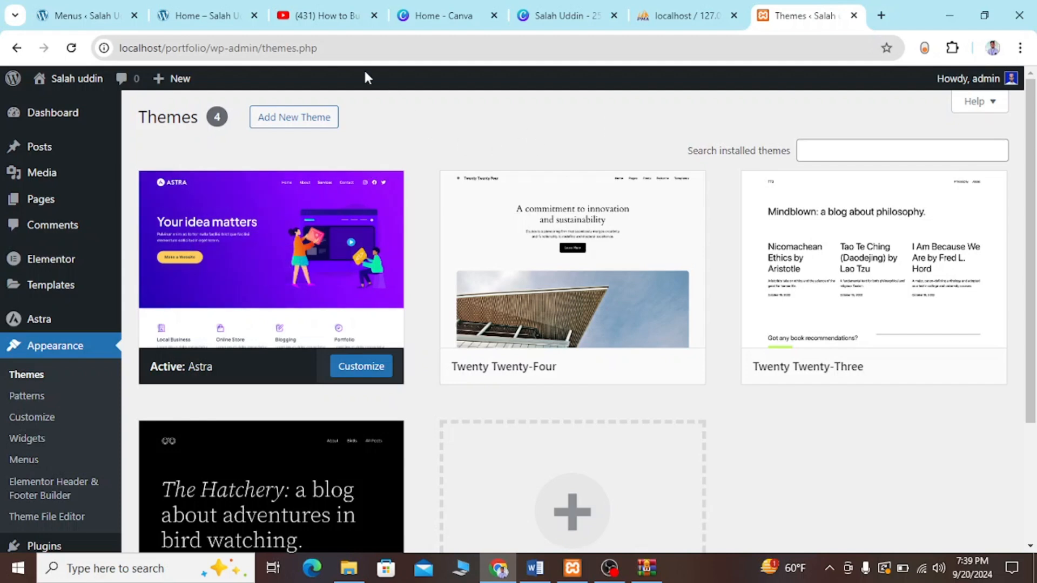
click(314, 121)
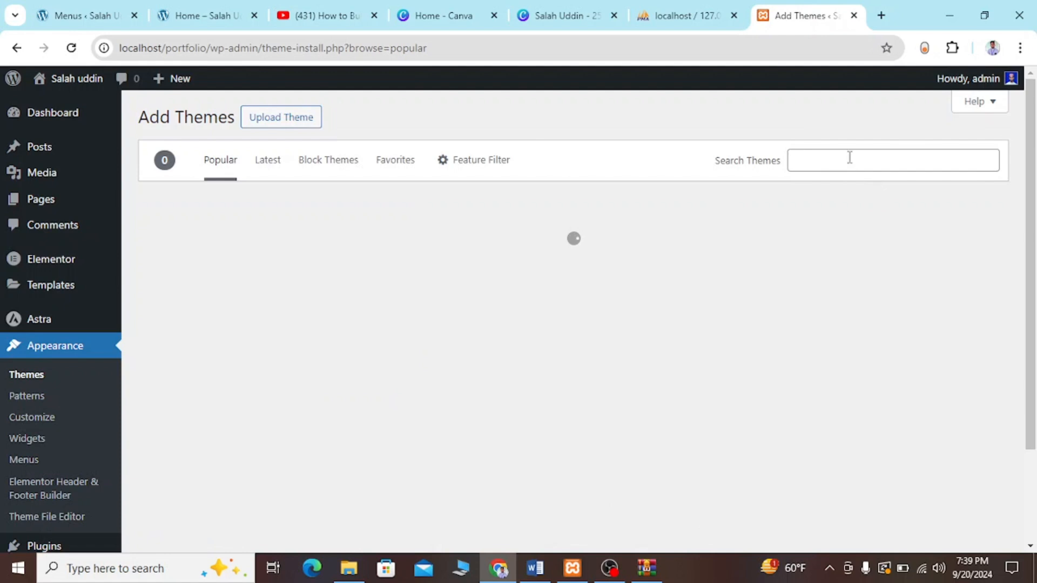
click(850, 158)
text(a)
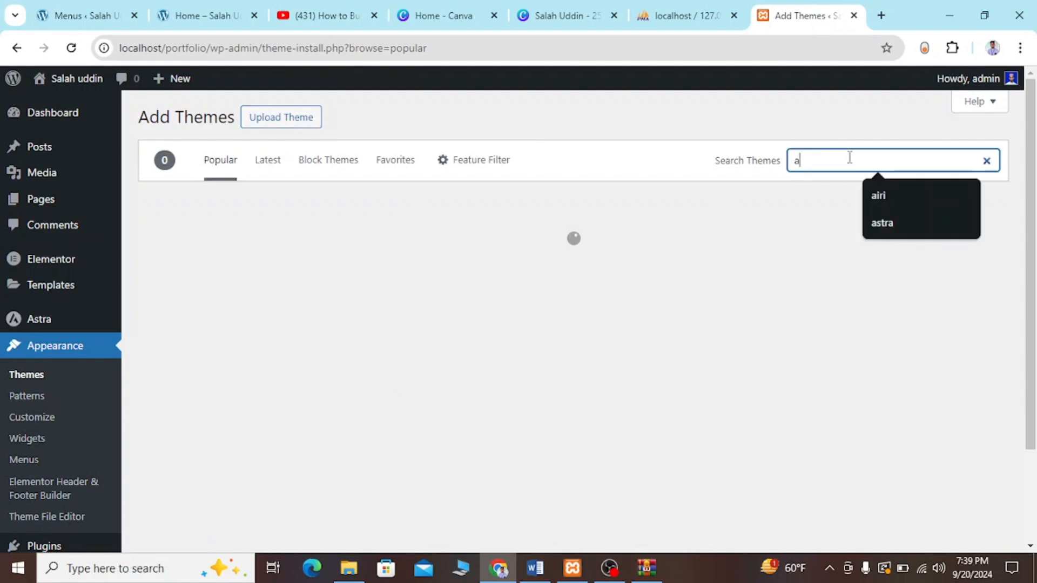
text(stra)
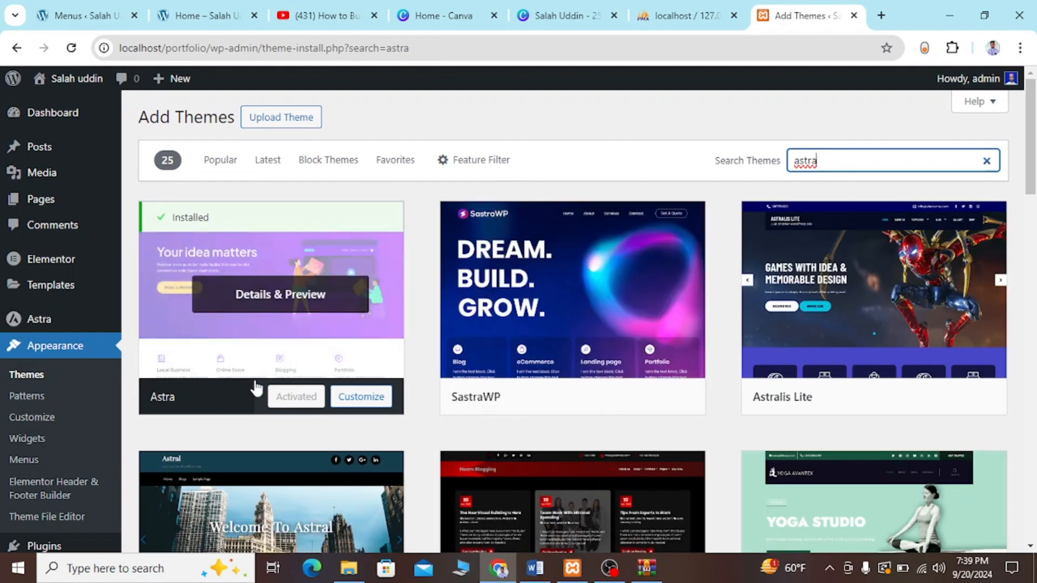
mouse_move(606, 399)
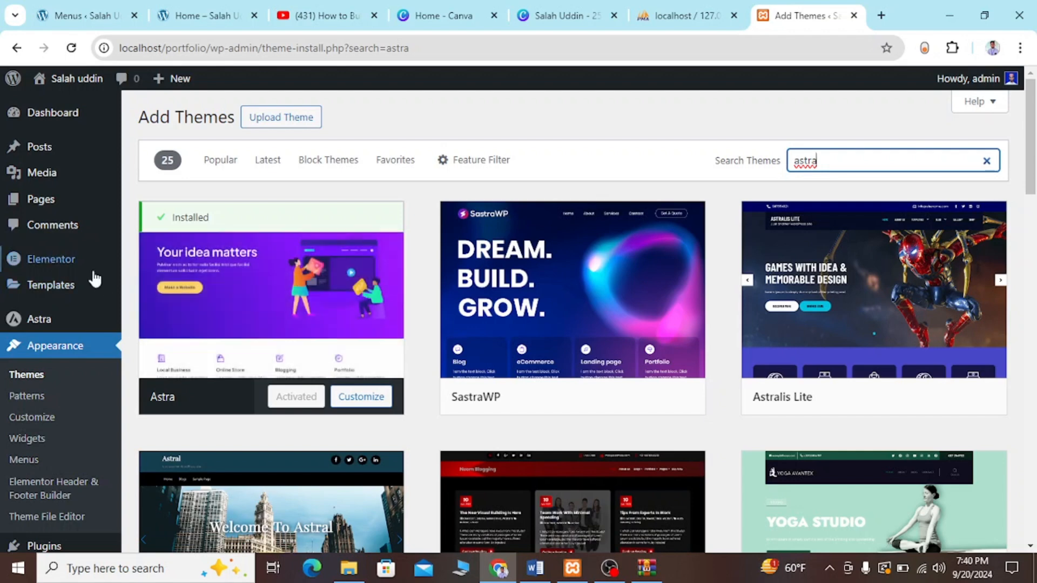
Search the directory of new plugins for "elementor" and review the Elementor and Elementor Header & Footer Builder entries
mouse_move(15, 263)
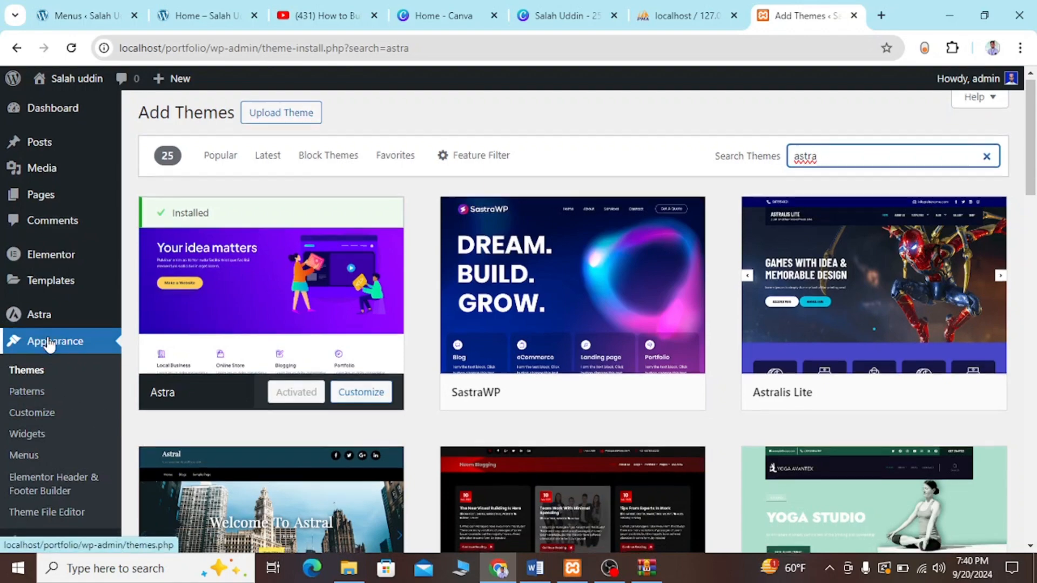
scroll(48, 343, down, 2)
scroll(49, 343, up, 1)
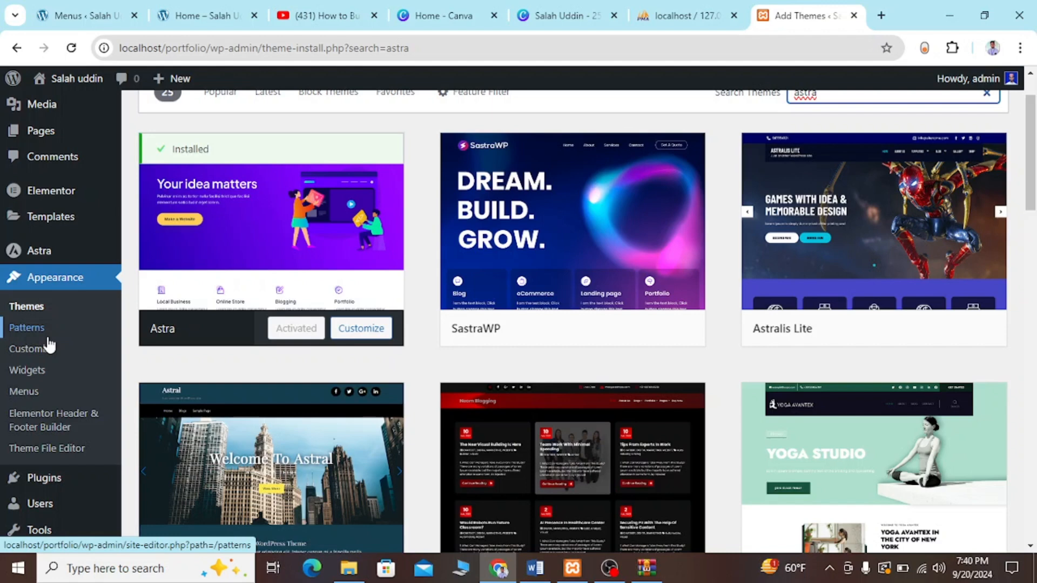
mouse_move(54, 254)
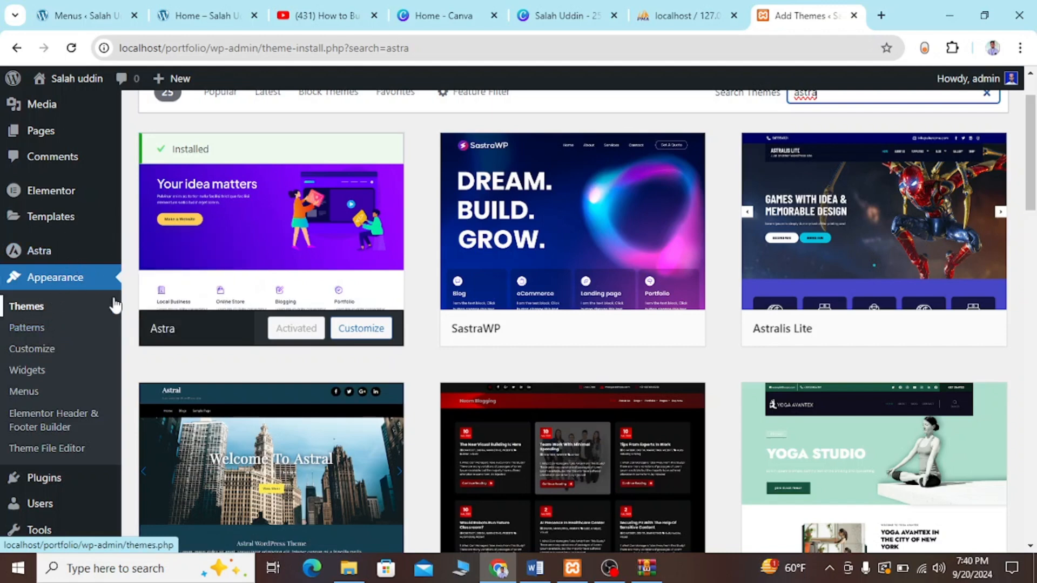
scroll(115, 306, down, 3)
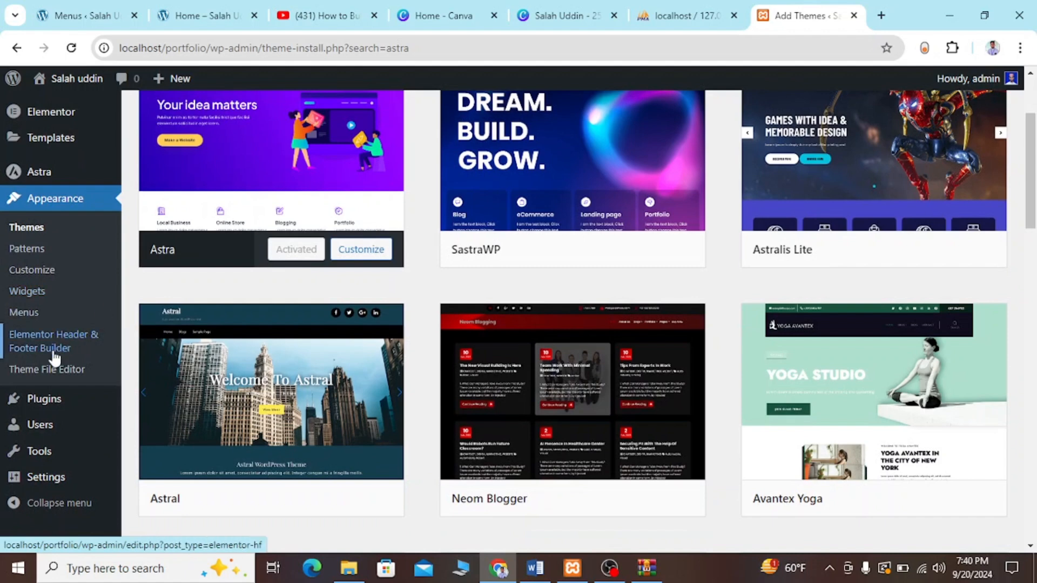
mouse_move(41, 425)
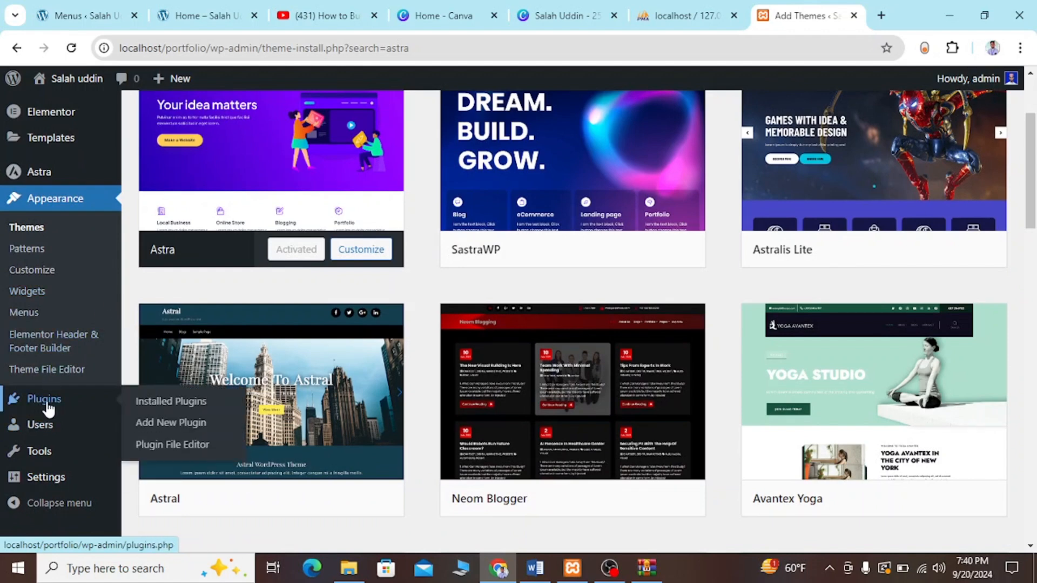
click(48, 409)
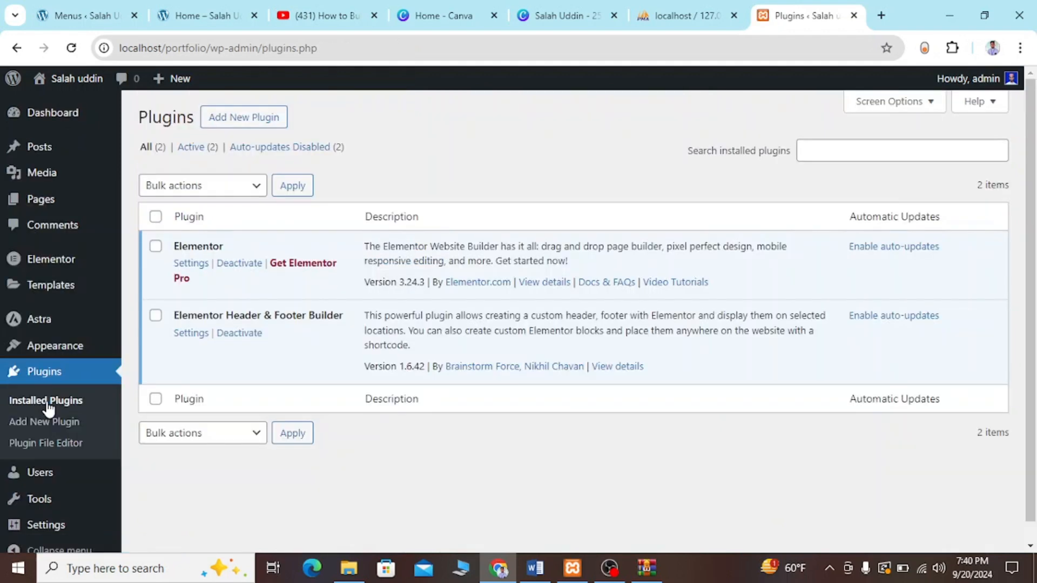
click(224, 119)
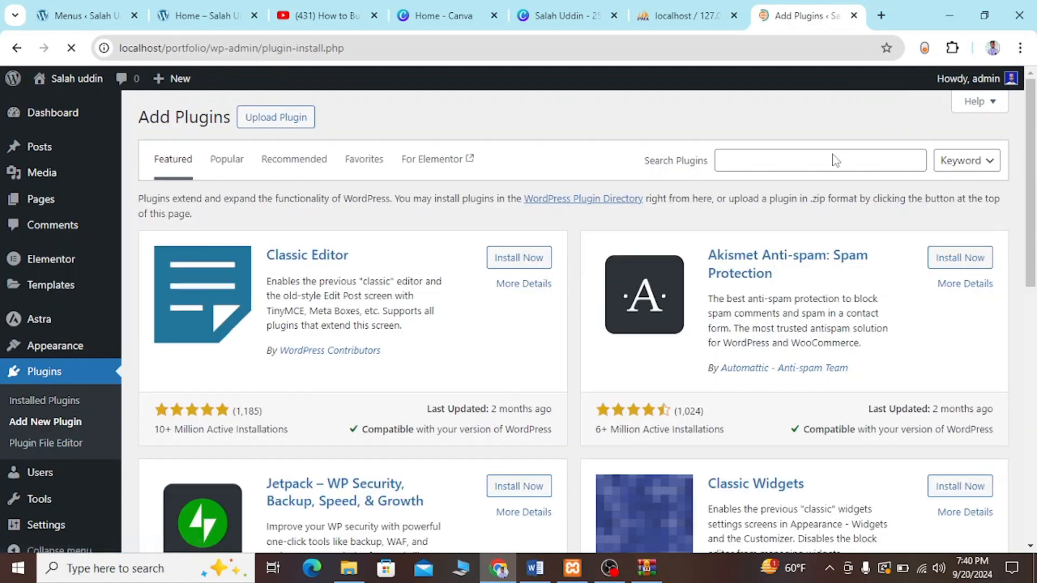
click(799, 165)
text(ele)
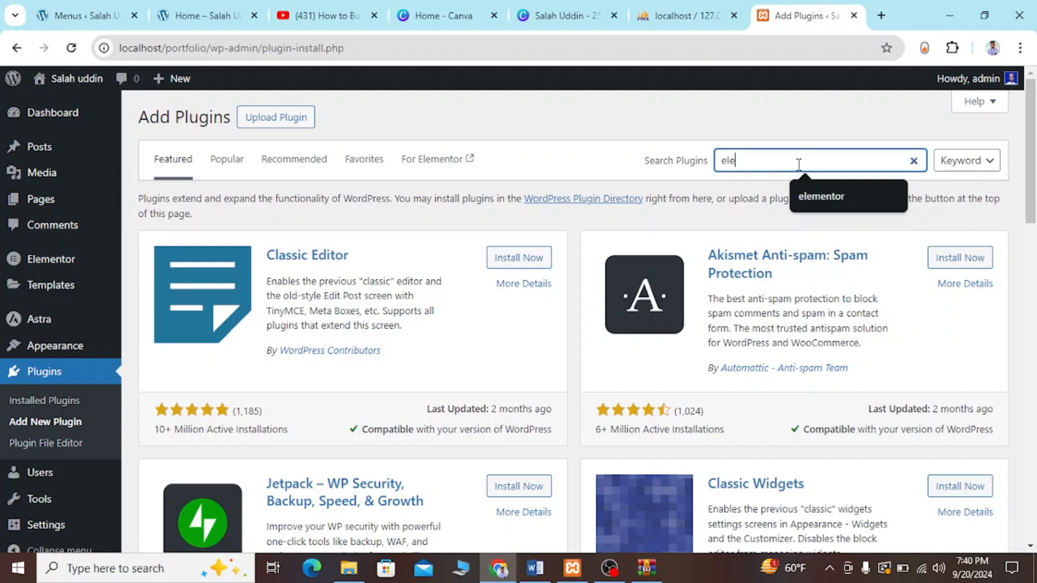
text(mentor)
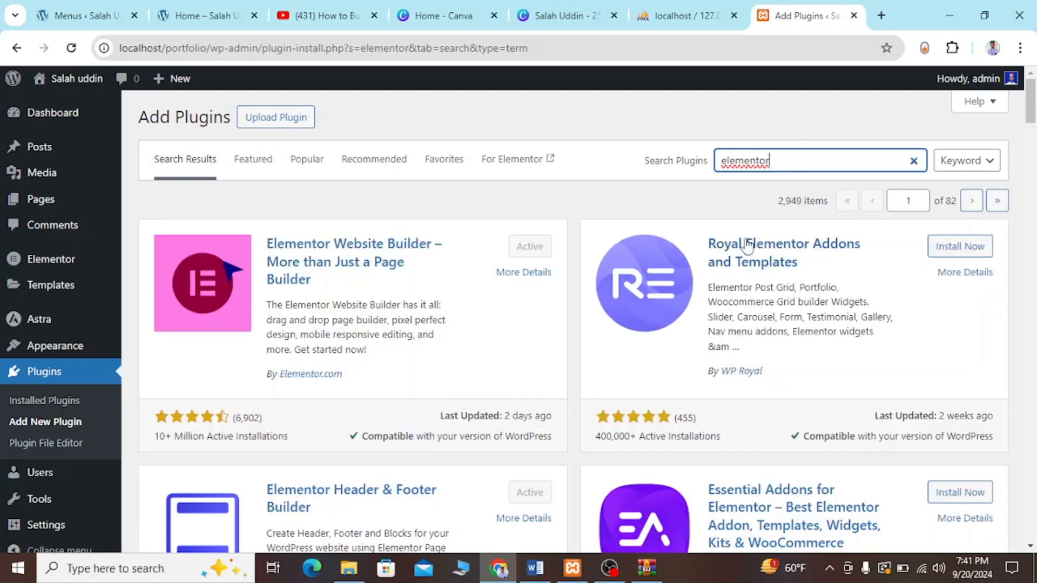
scroll(381, 287, down, 1)
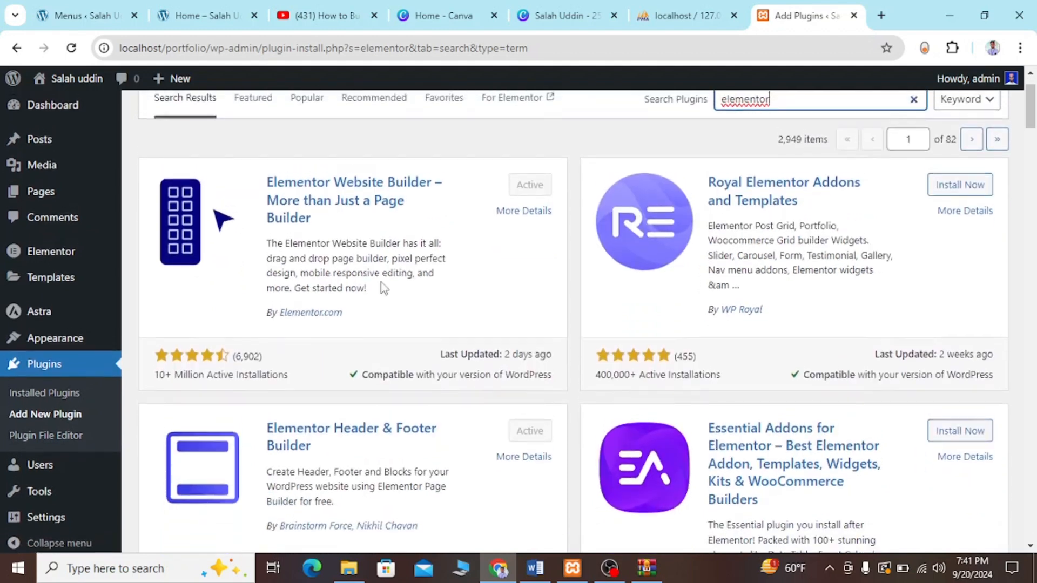
scroll(389, 276, up, 1)
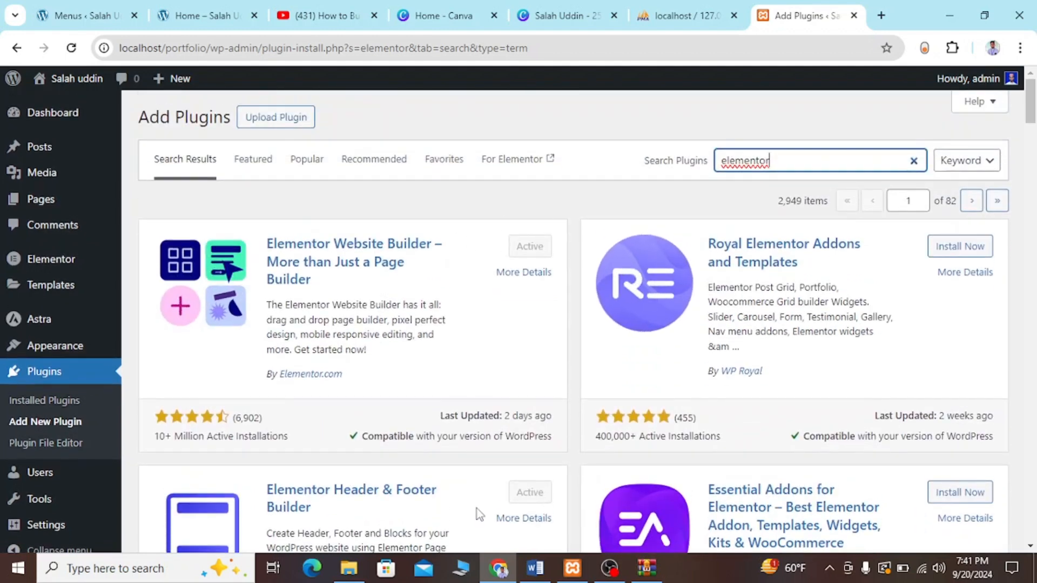
scroll(478, 509, down, 1)
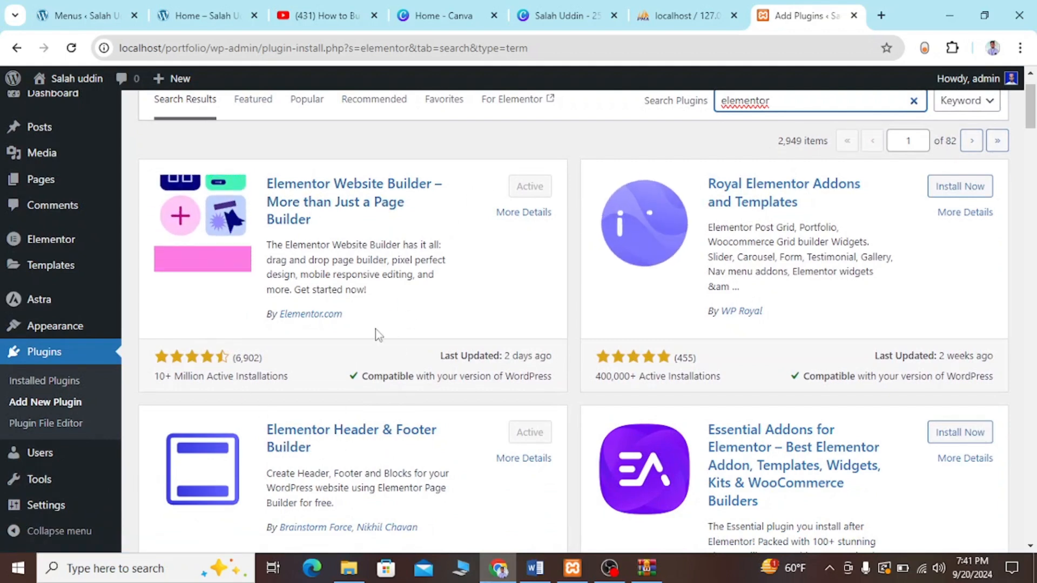
scroll(397, 237, up, 1)
scroll(397, 237, up, 1)
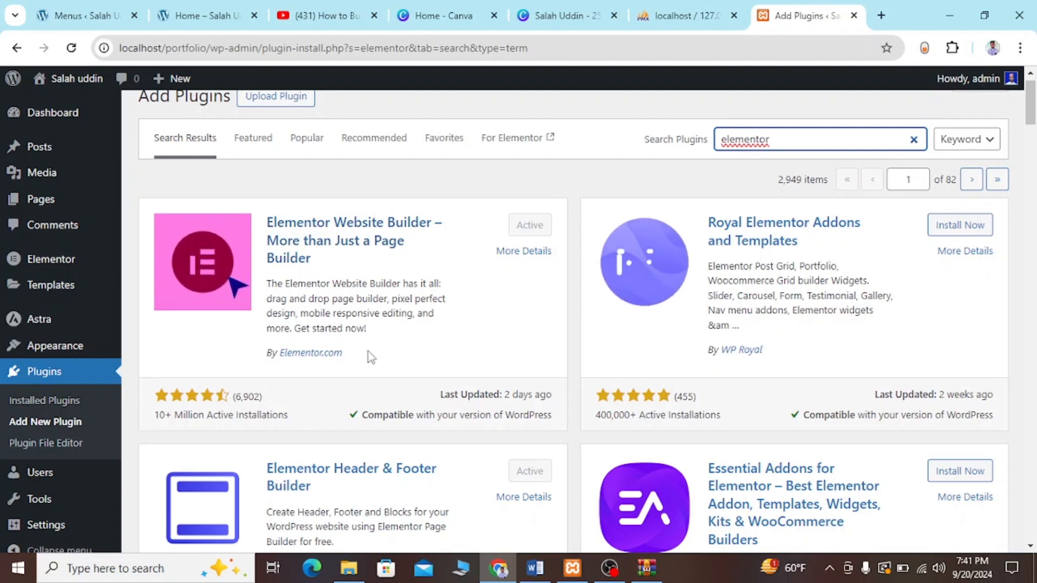
Open the front end of the local portfolio site in a new browser tab
mouse_move(49, 259)
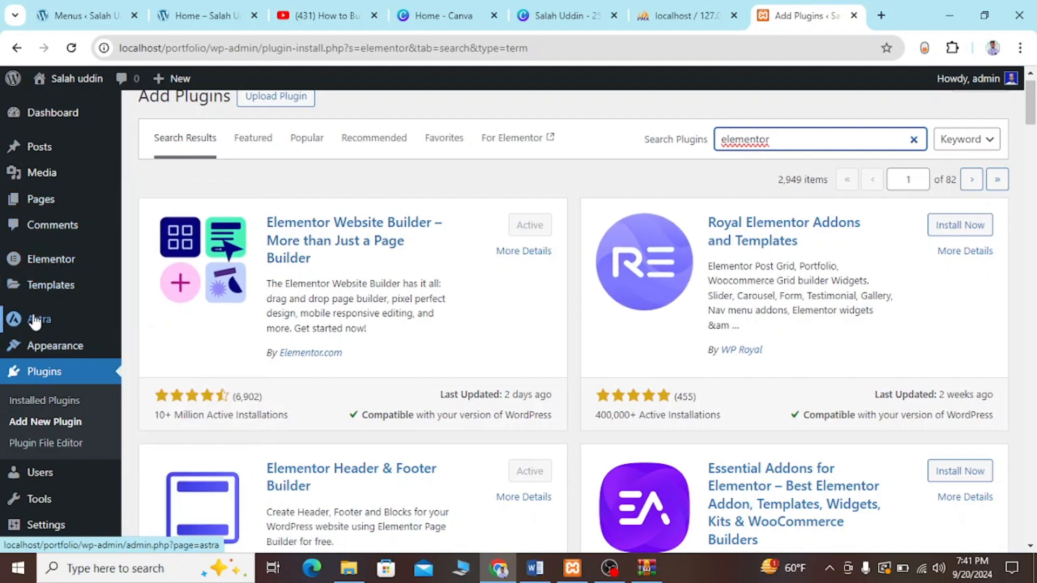
mouse_move(33, 309)
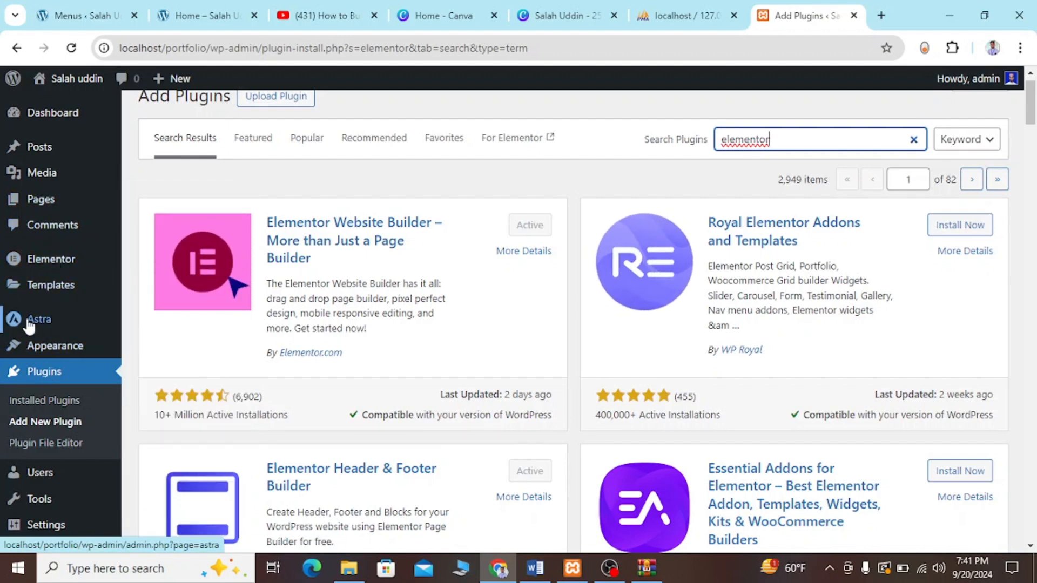
mouse_move(34, 345)
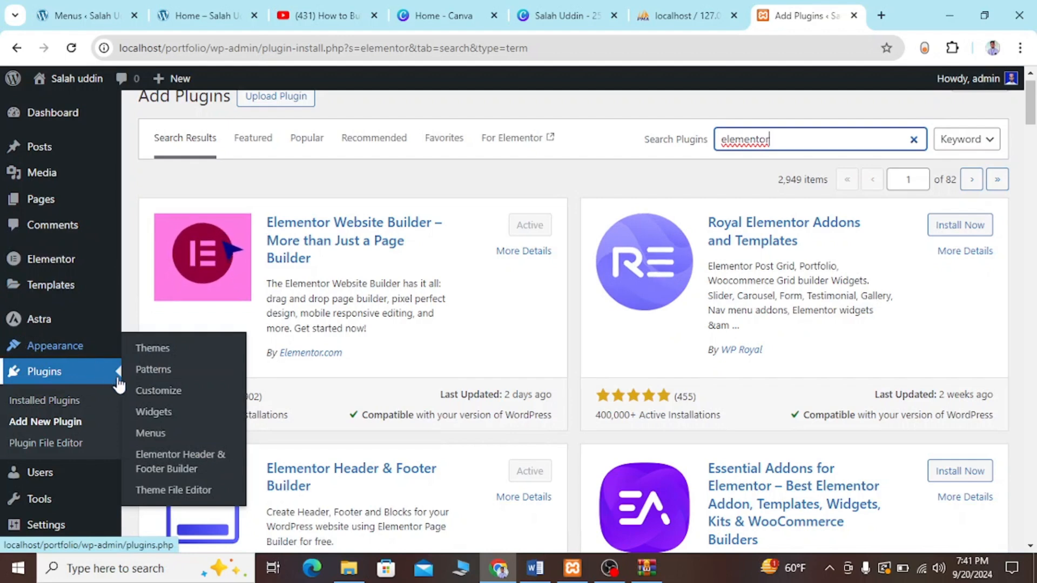
mouse_move(65, 350)
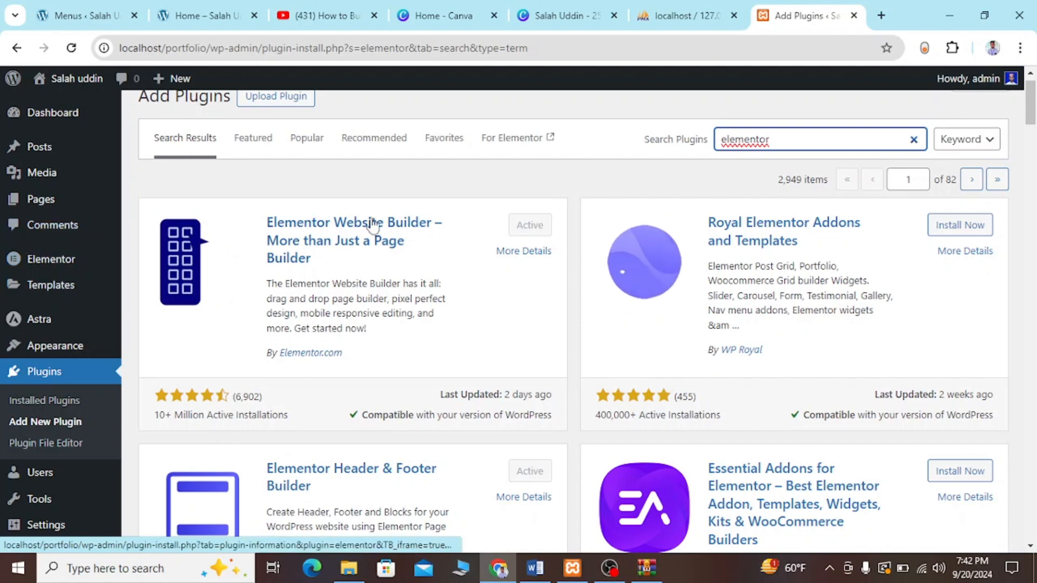
mouse_move(64, 101)
mouse_move(35, 81)
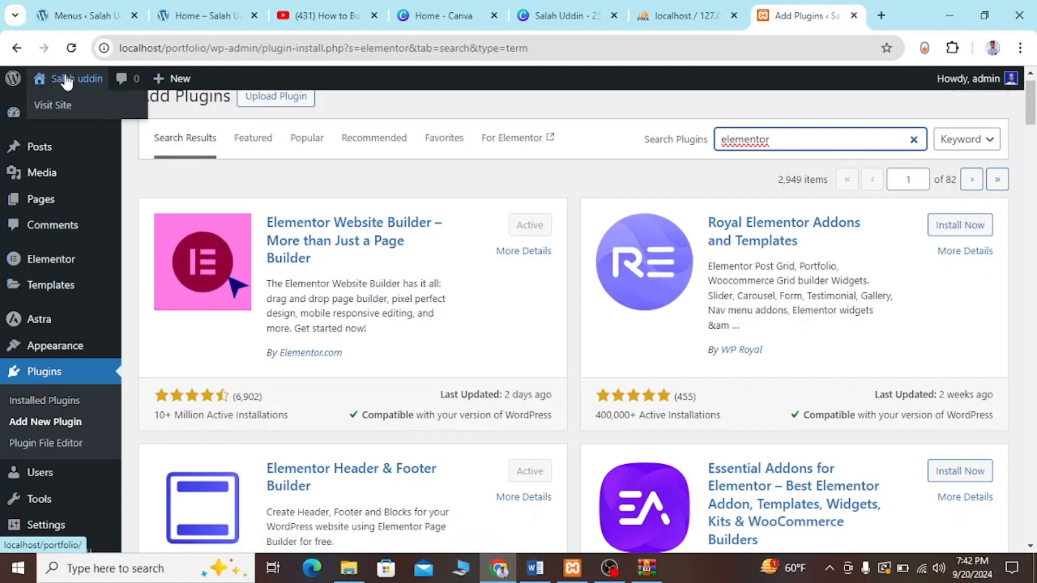
right_click(54, 106)
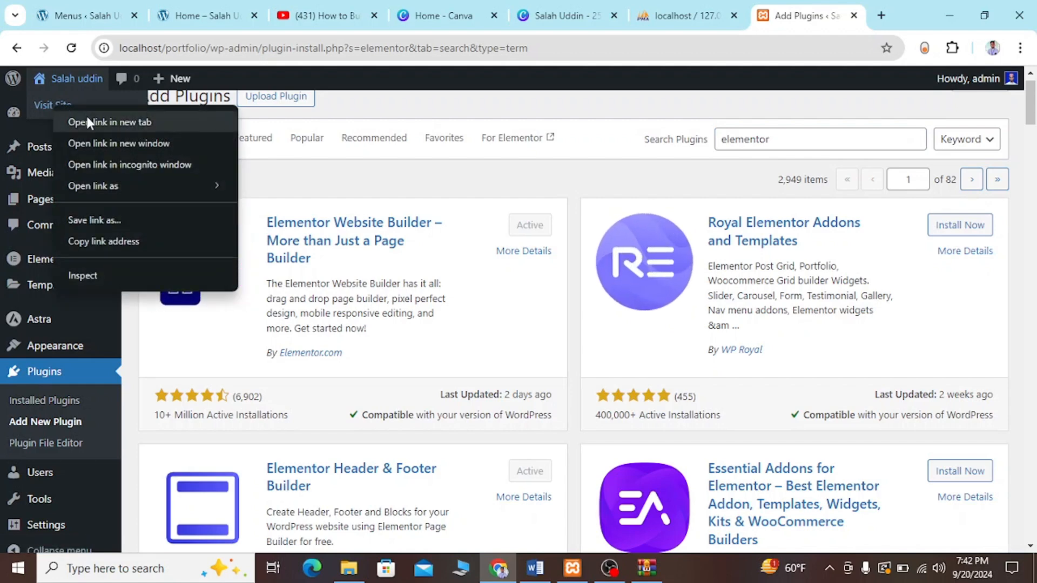
click(86, 119)
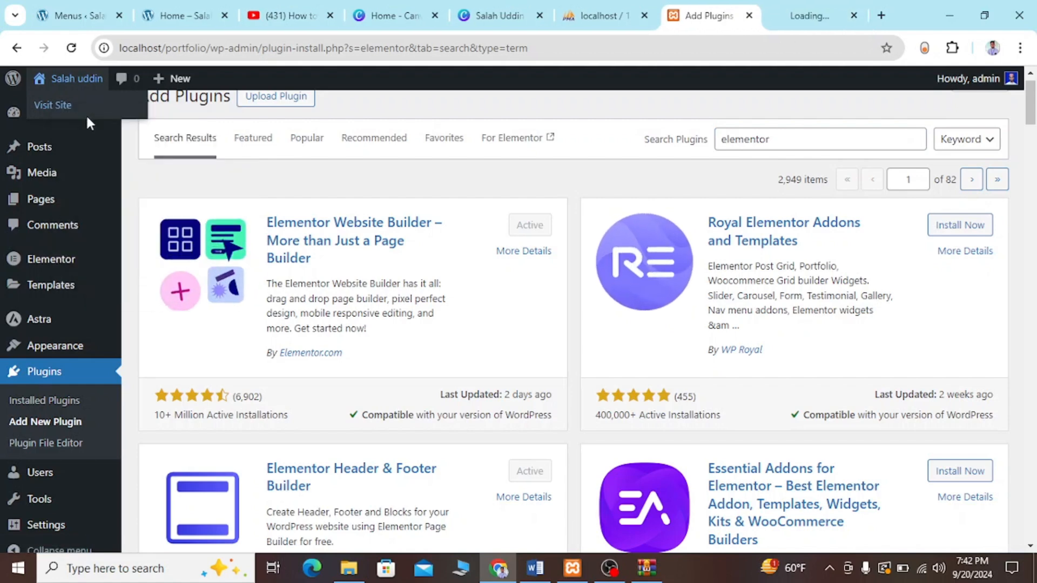
Compare the local portfolio site's front end with the header and navigation of the finished reference site
click(832, 11)
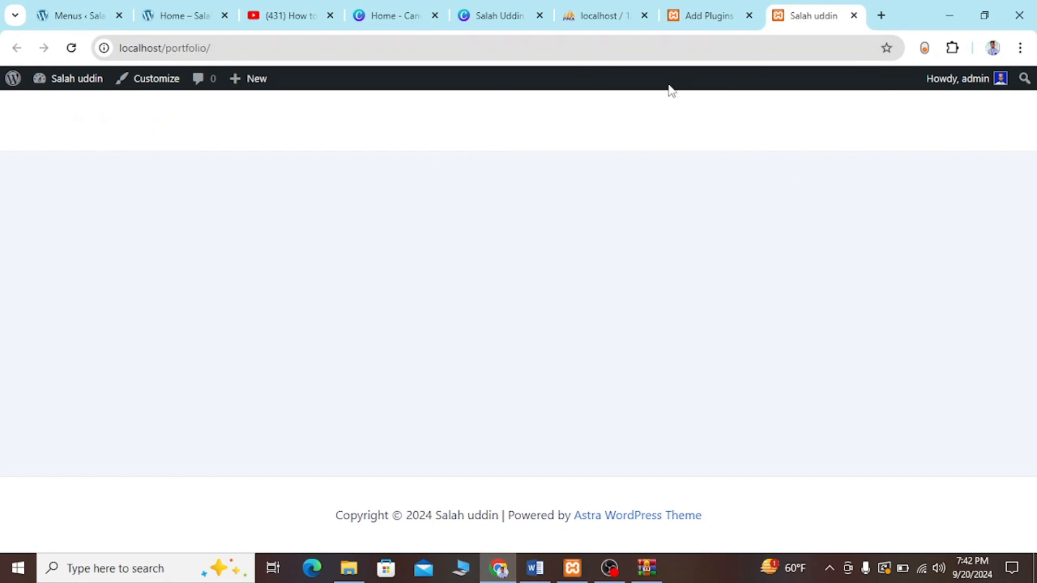
click(675, 17)
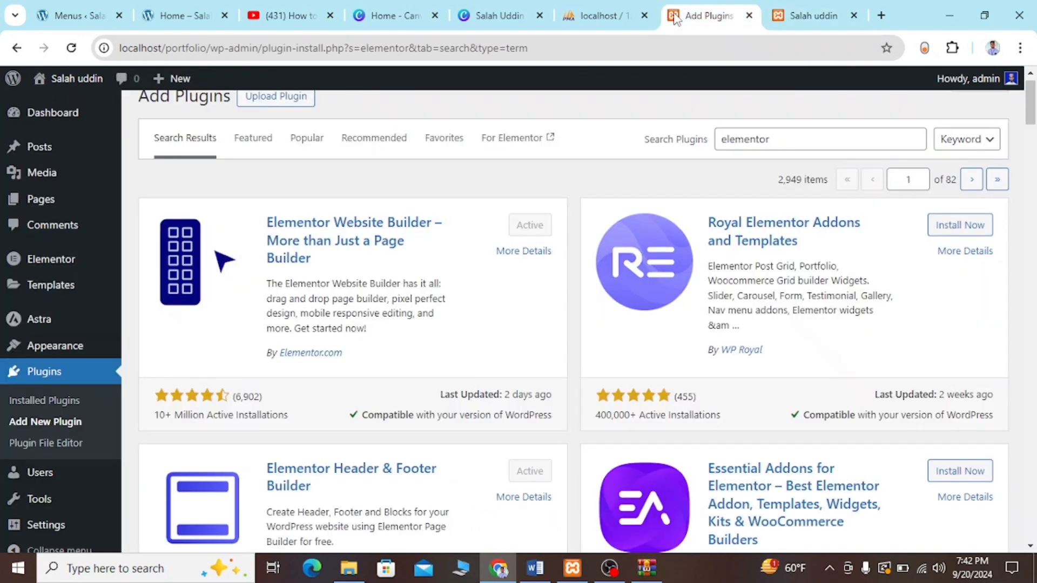
scroll(59, 263, down, 1)
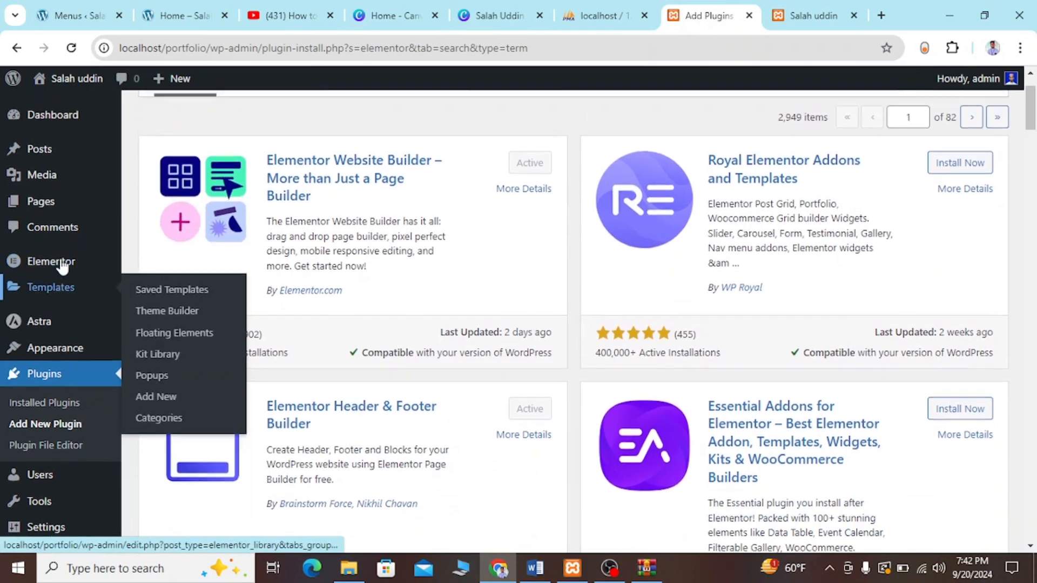
scroll(62, 264, up, 2)
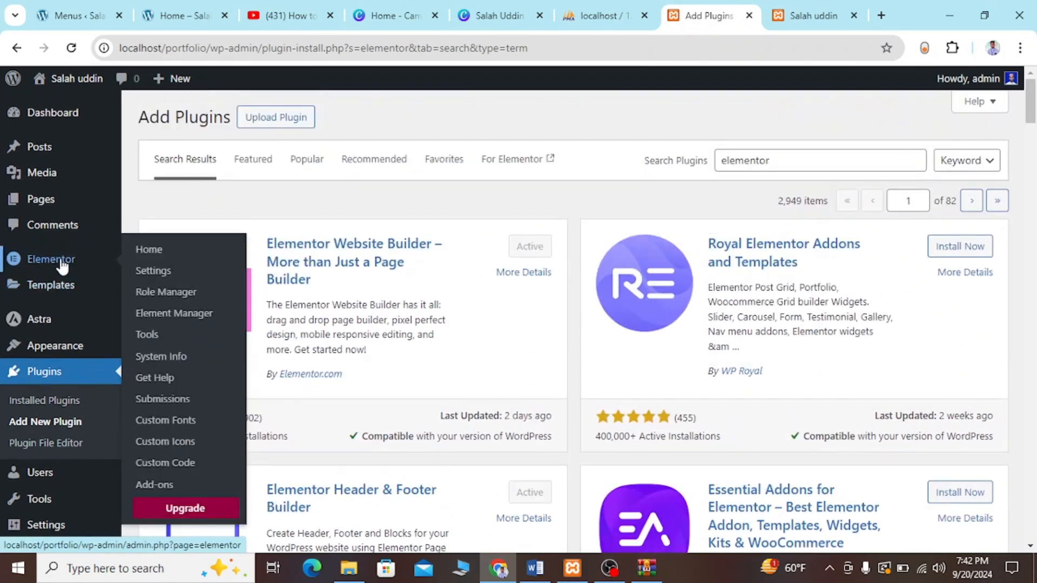
click(169, 11)
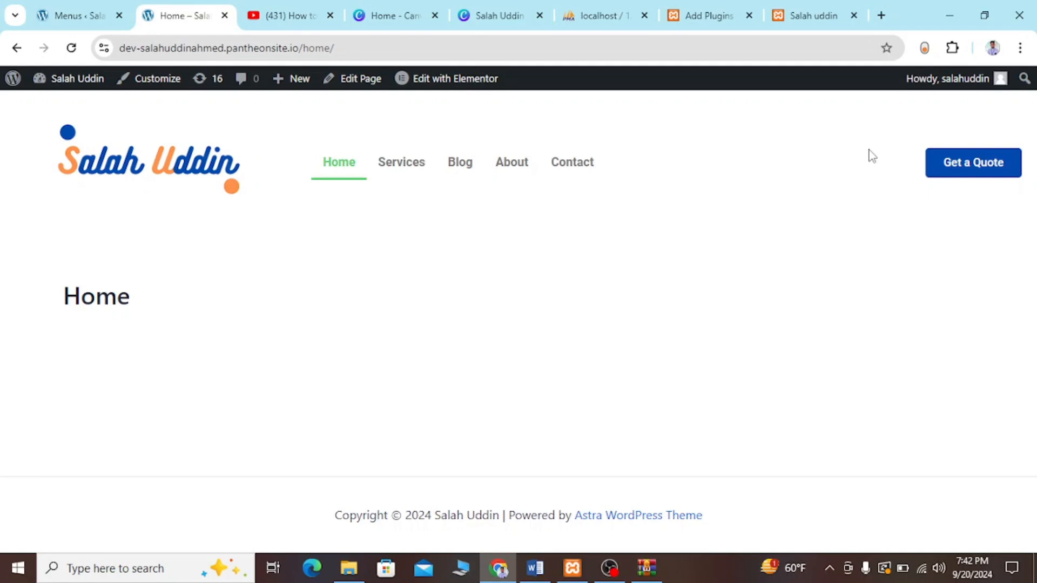
click(794, 6)
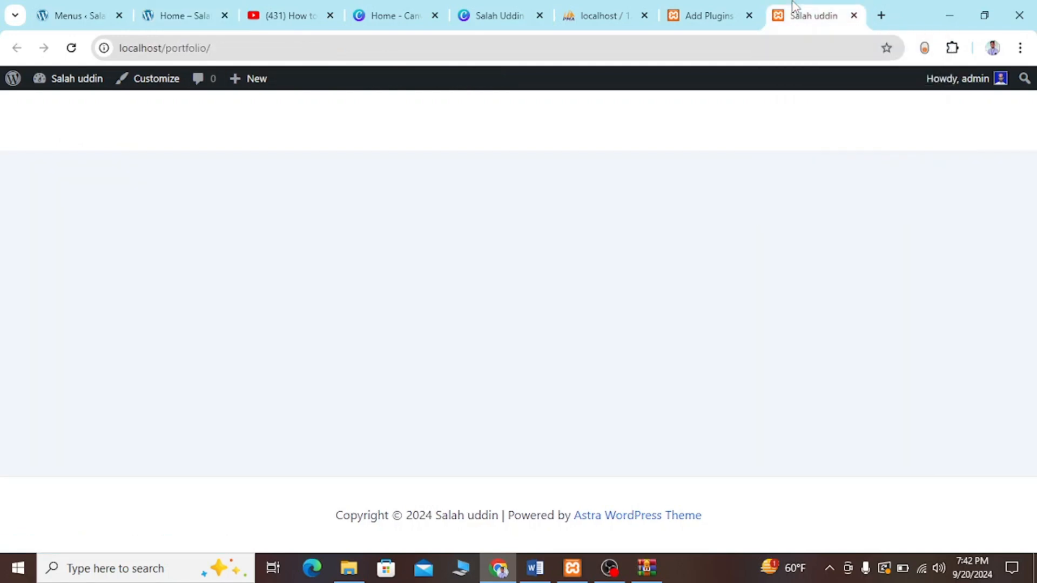
click(687, 23)
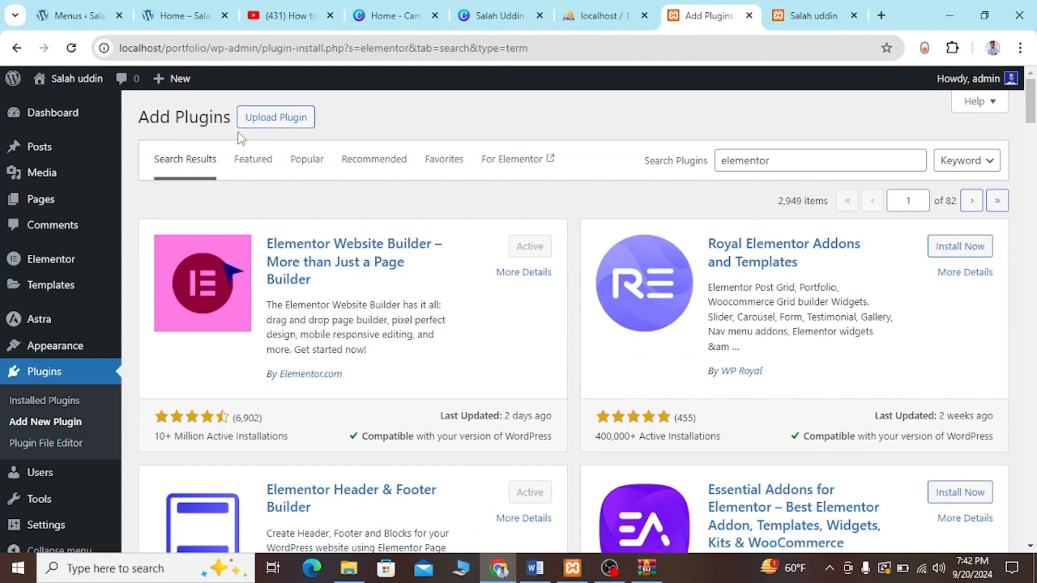
Open the local site's page list and start a new page from there
mouse_move(34, 201)
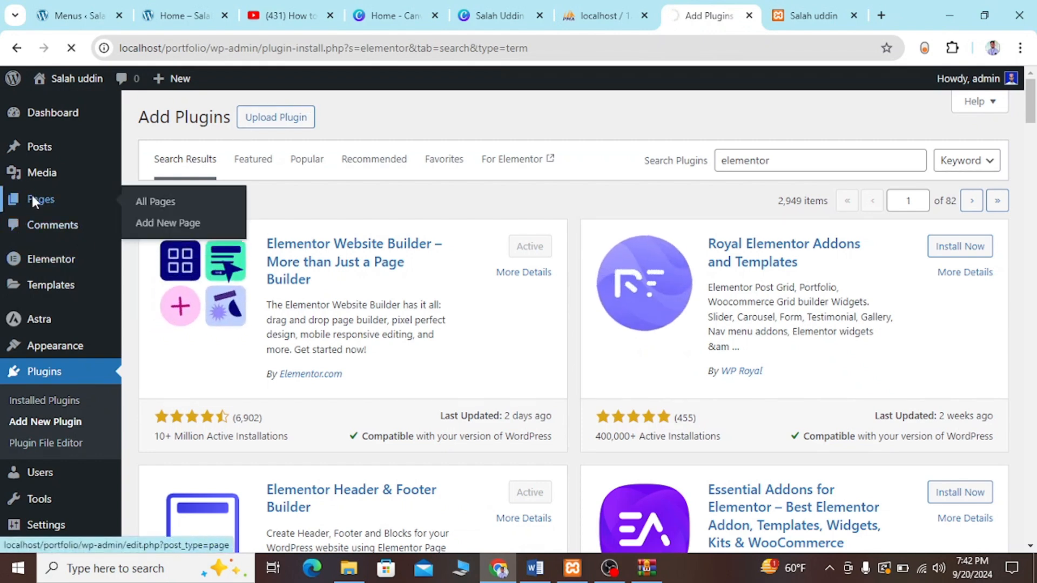
click(33, 201)
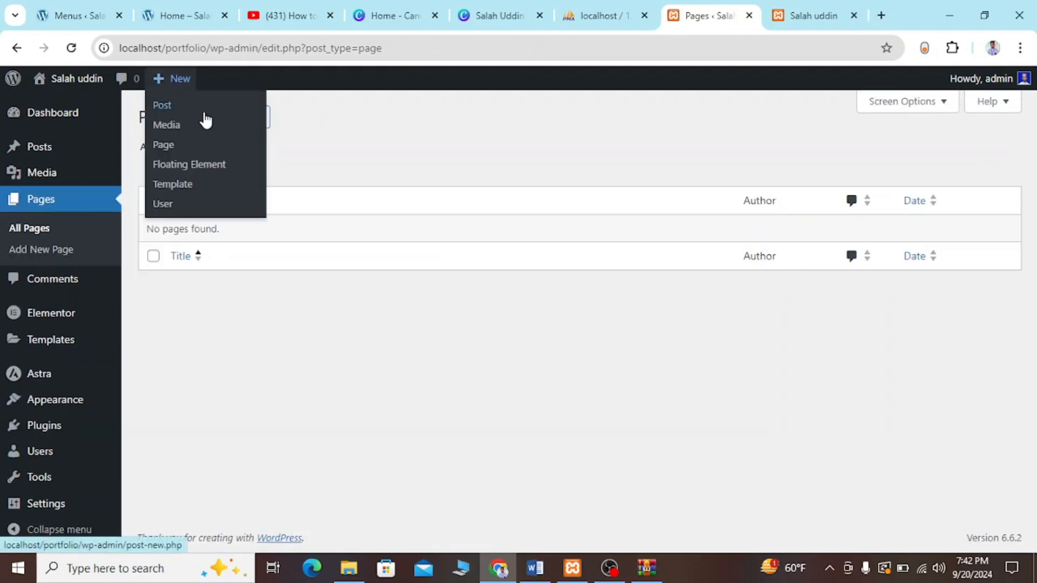
click(213, 125)
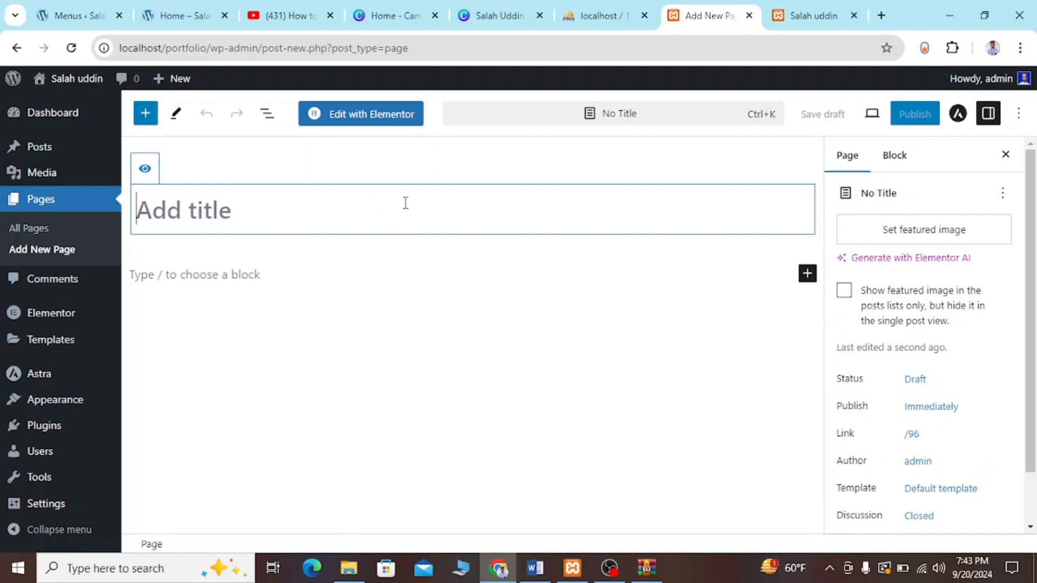
Switch the page editor's fullscreen mode on and back off
click(1018, 114)
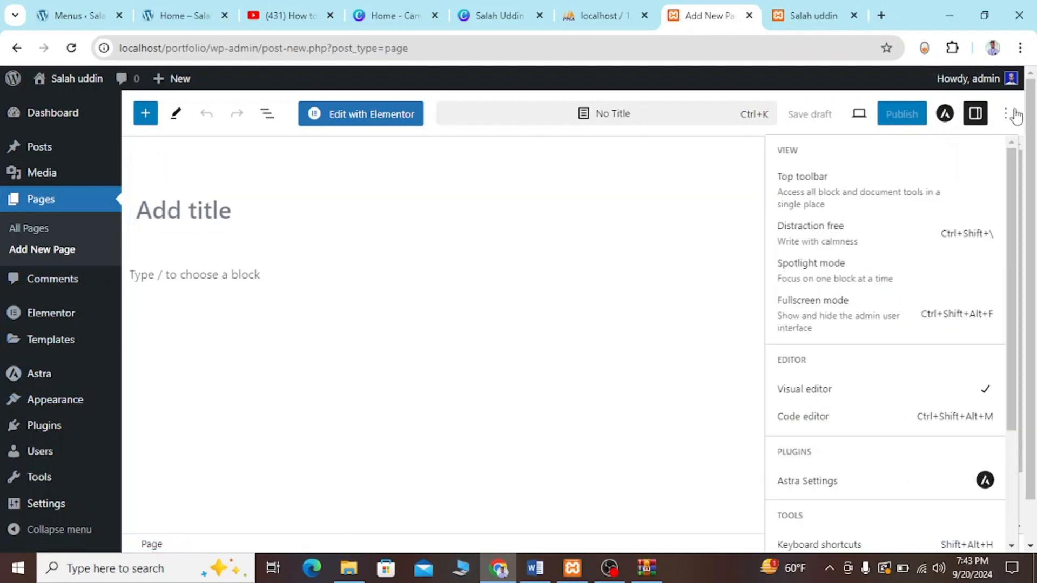
click(903, 319)
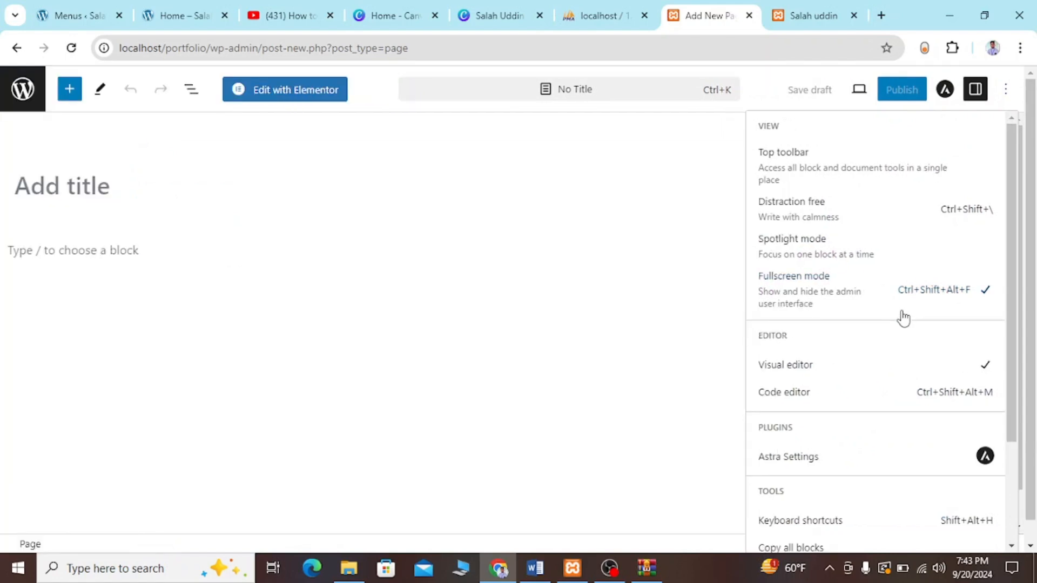
click(903, 319)
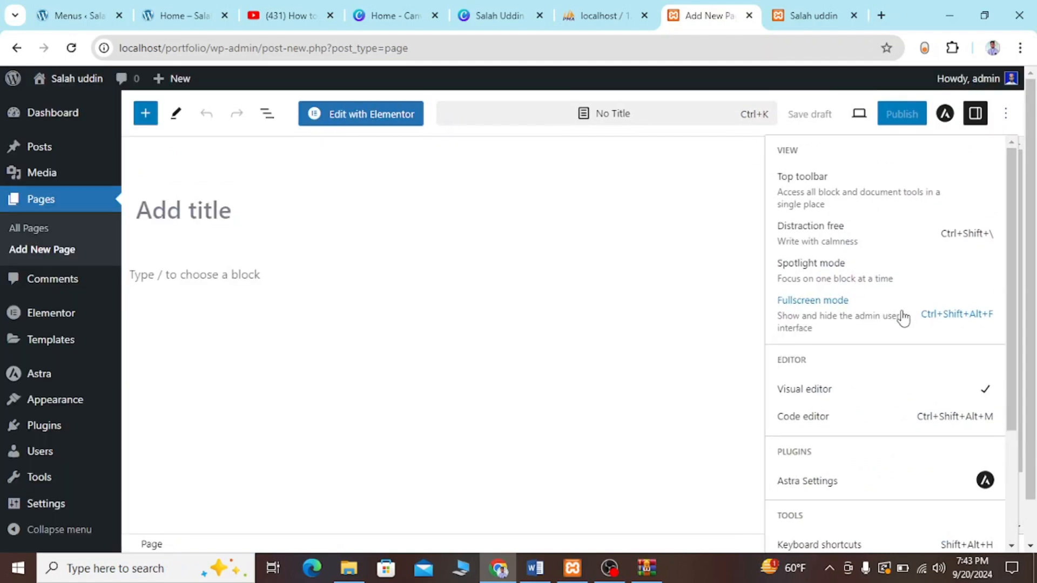
Title the new page "Home" and publish it
click(219, 276)
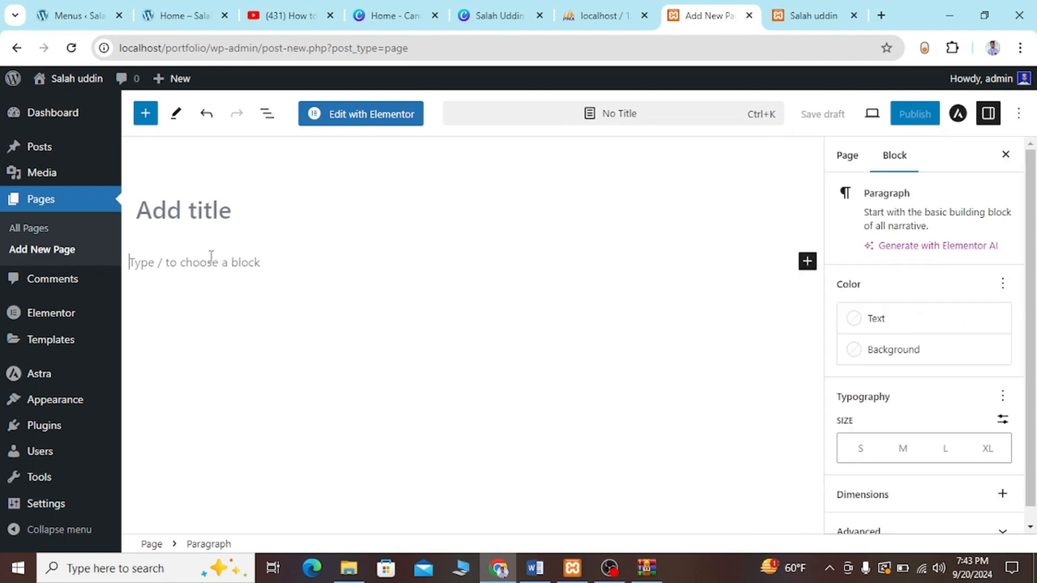
click(200, 221)
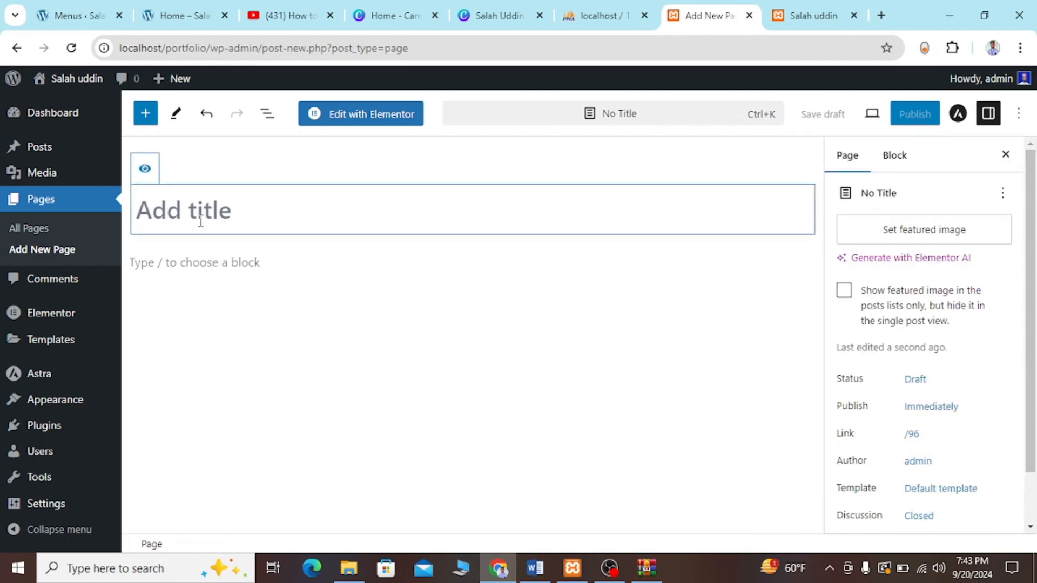
text(HOme)
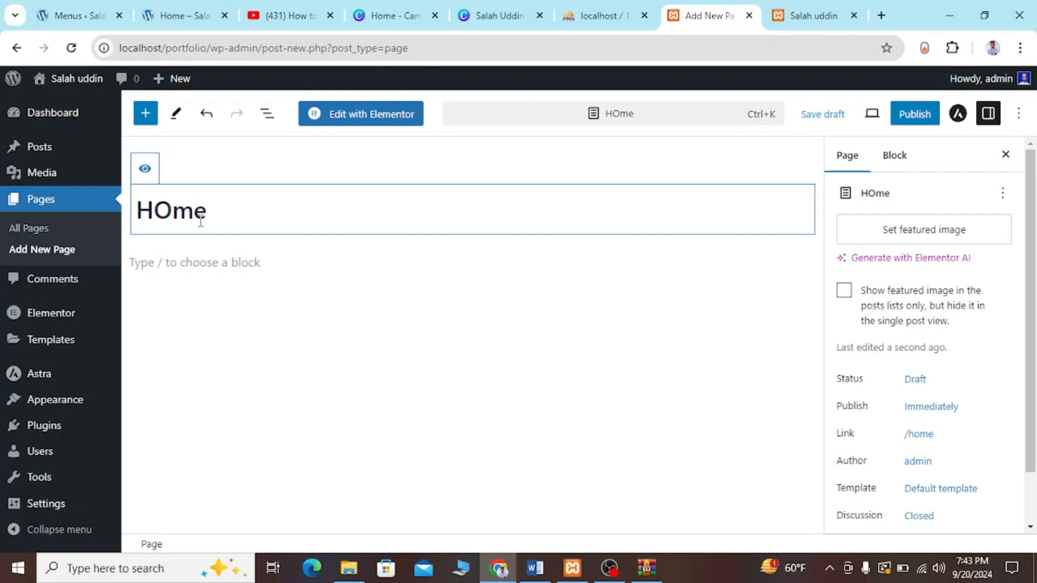
key(BackSpace)
key(BackSpace)
key(BackSpace)
text(ome)
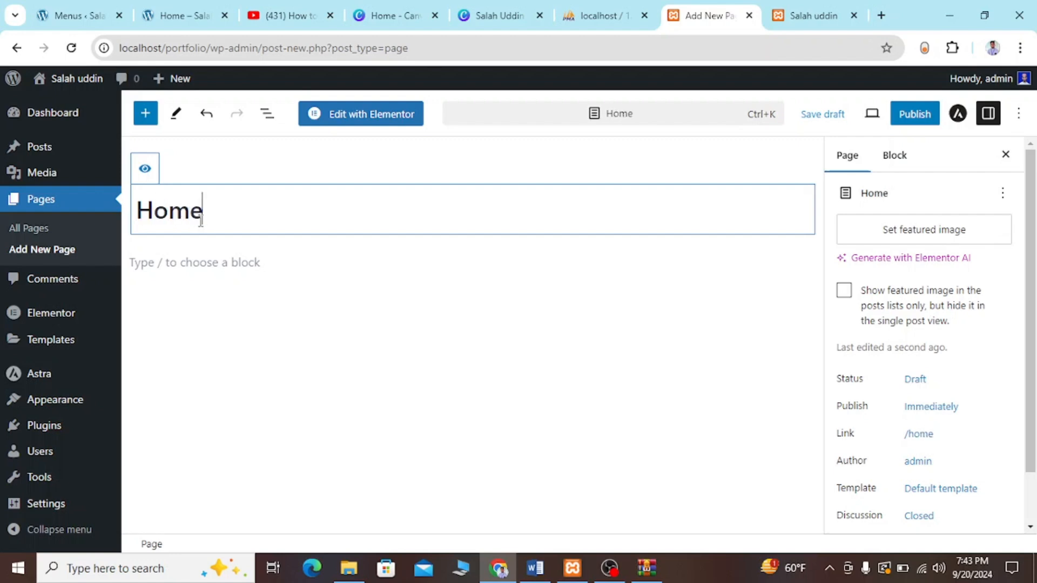
click(900, 118)
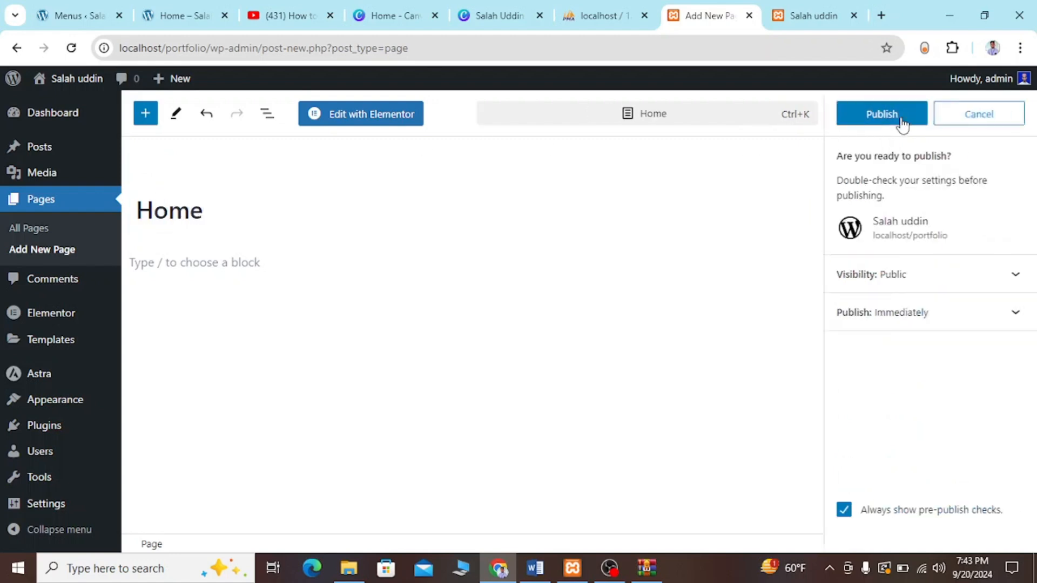
click(902, 120)
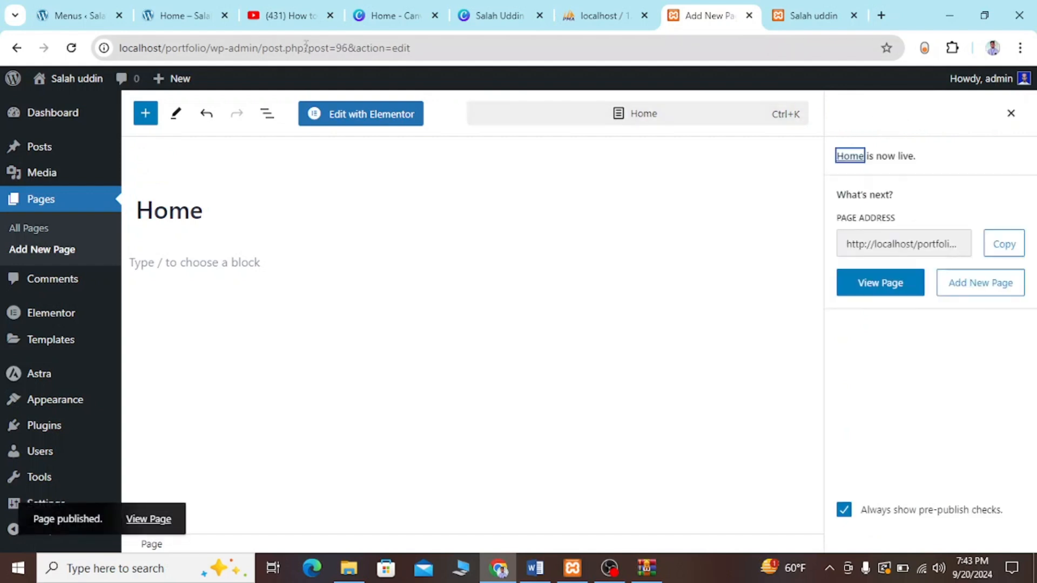
Create another page titled "Contact" and publish it
click(60, 251)
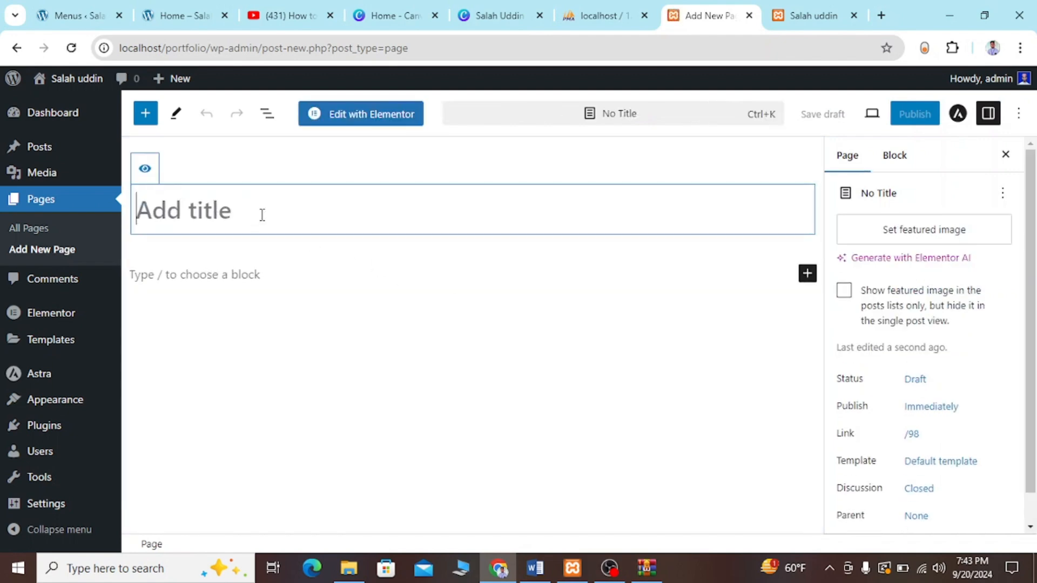
text(Contact)
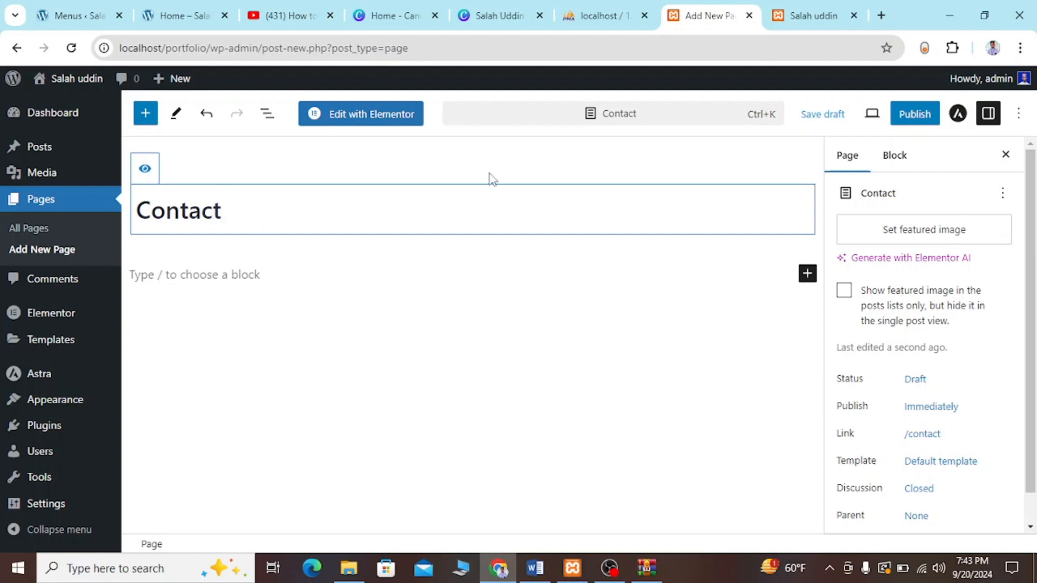
click(900, 119)
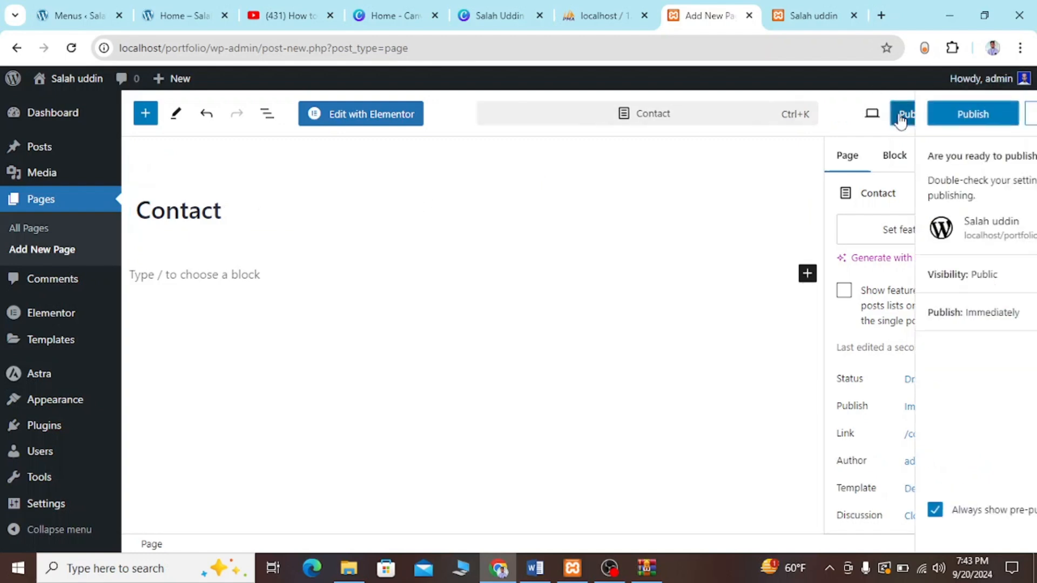
click(886, 116)
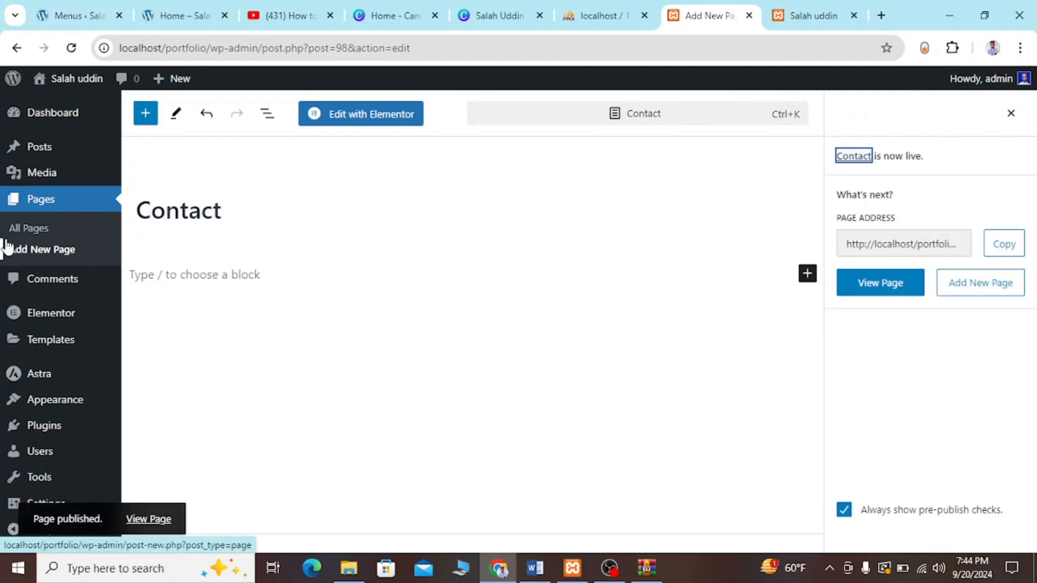
Create another page titled "Blog" and publish it
click(35, 251)
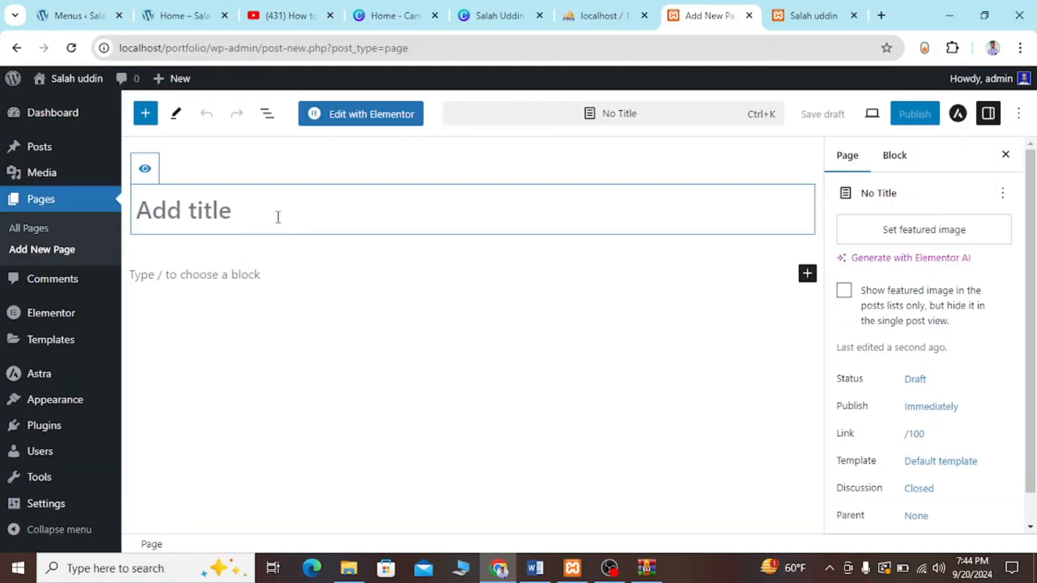
text(Blog)
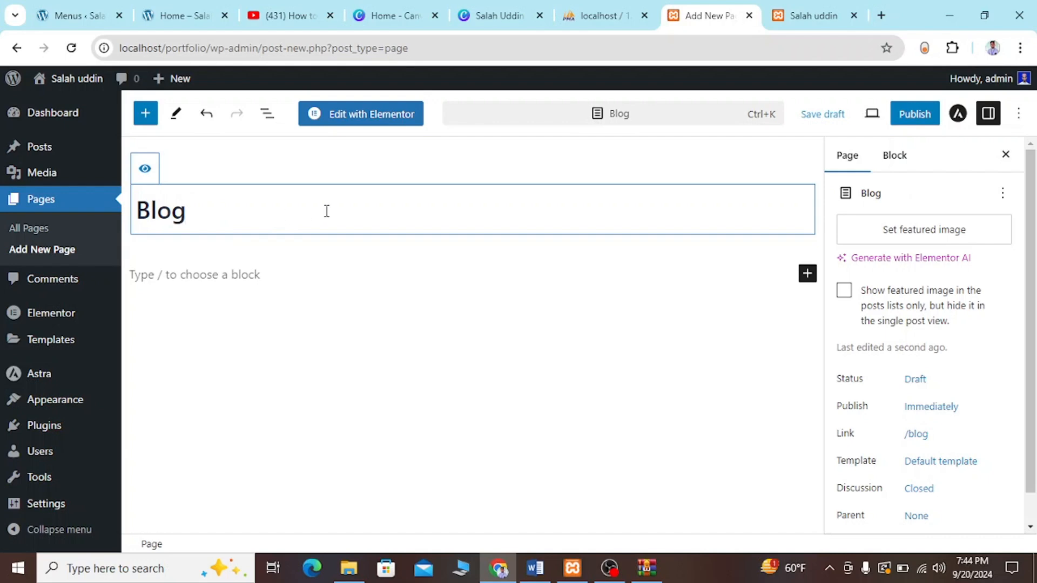
click(907, 118)
click(876, 113)
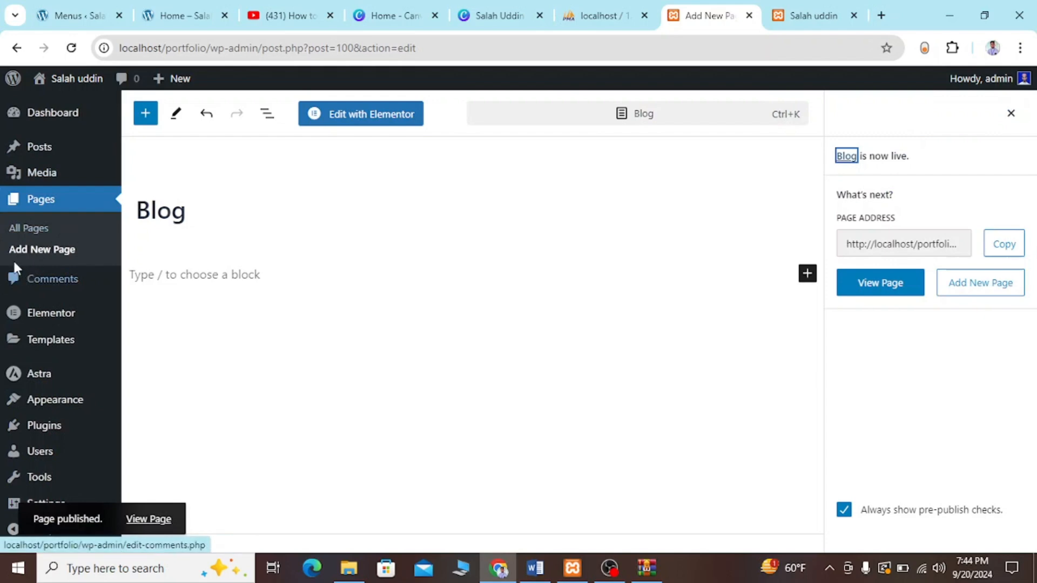
Create another page titled "About" and publish it
click(29, 250)
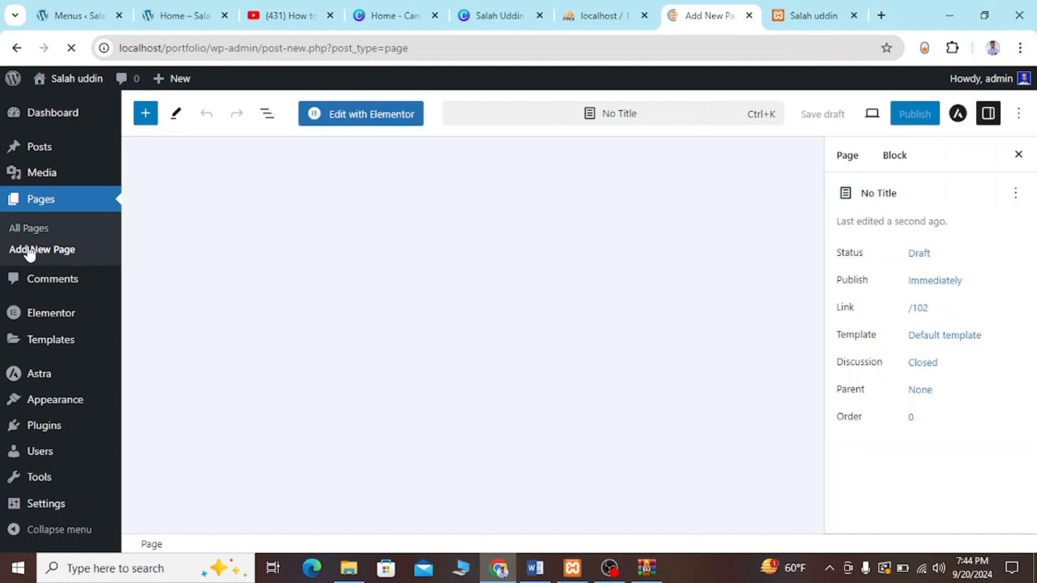
text(Ab)
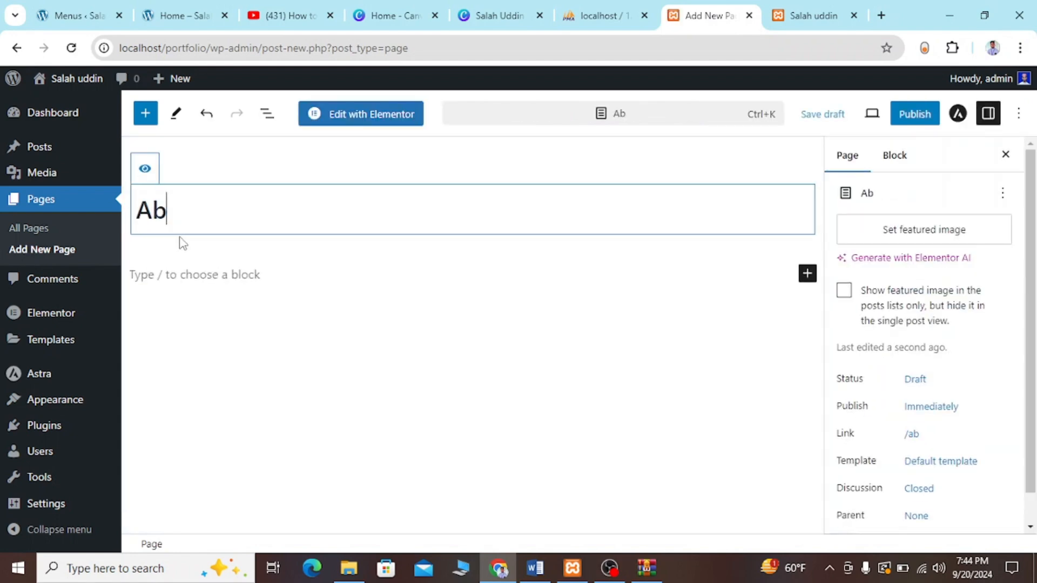
text(out)
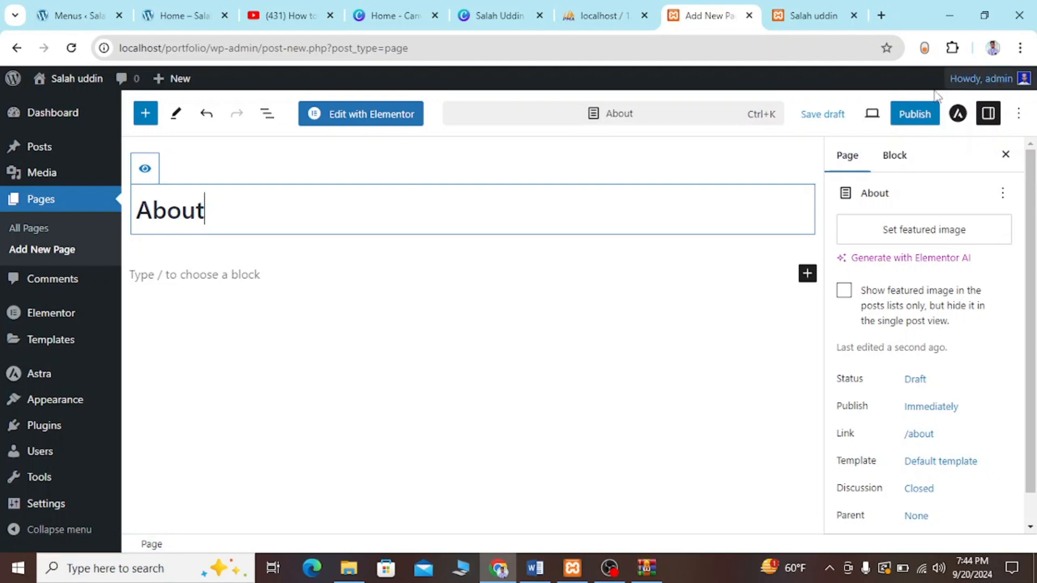
click(913, 114)
click(886, 115)
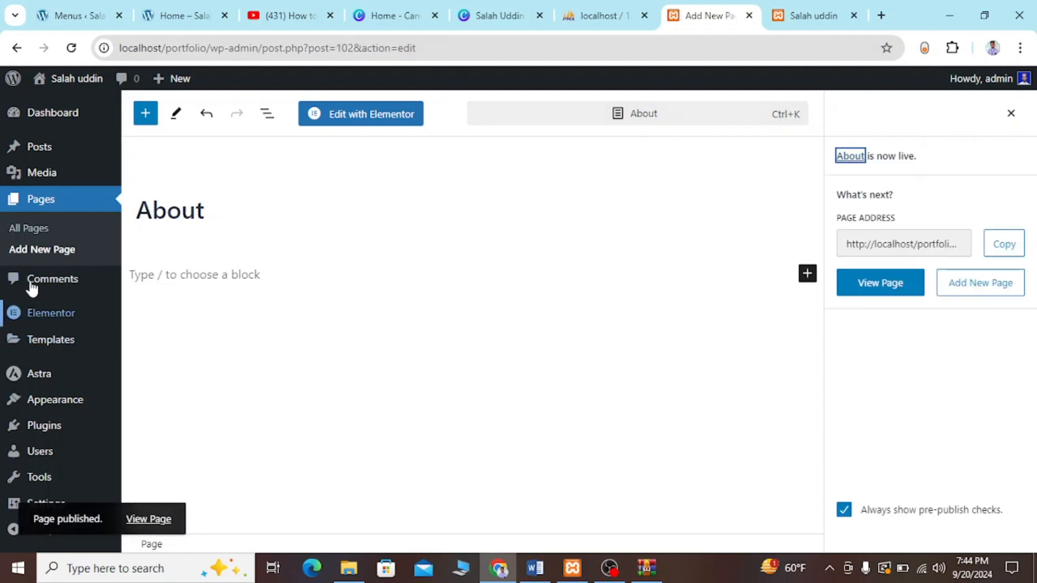
Check the list of all local pages against the navigation menu of the reference site
click(34, 231)
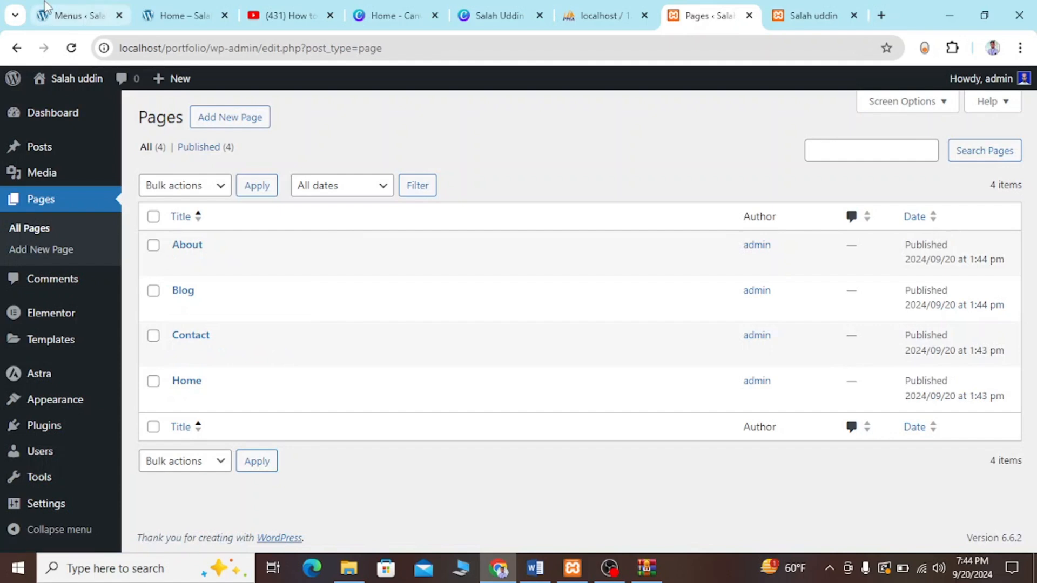
click(143, 5)
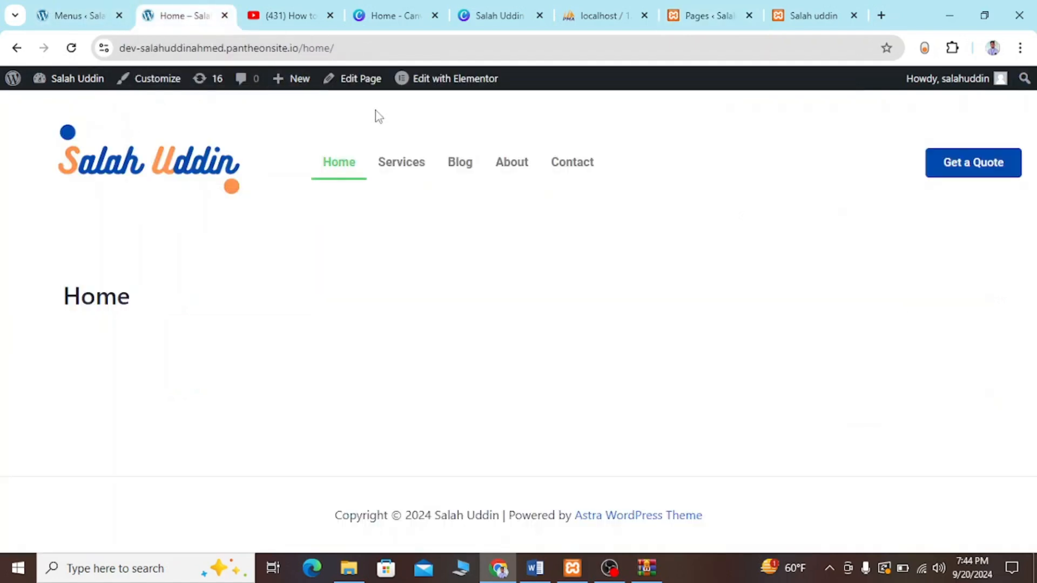
click(713, 15)
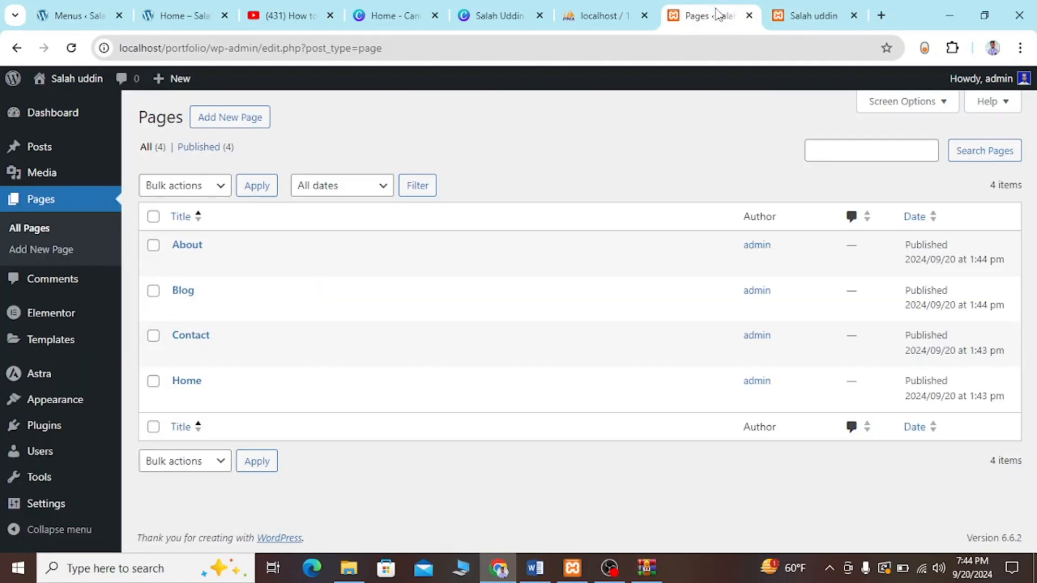
Create another page titled "Services", publish it and return to the list of all pages
click(225, 125)
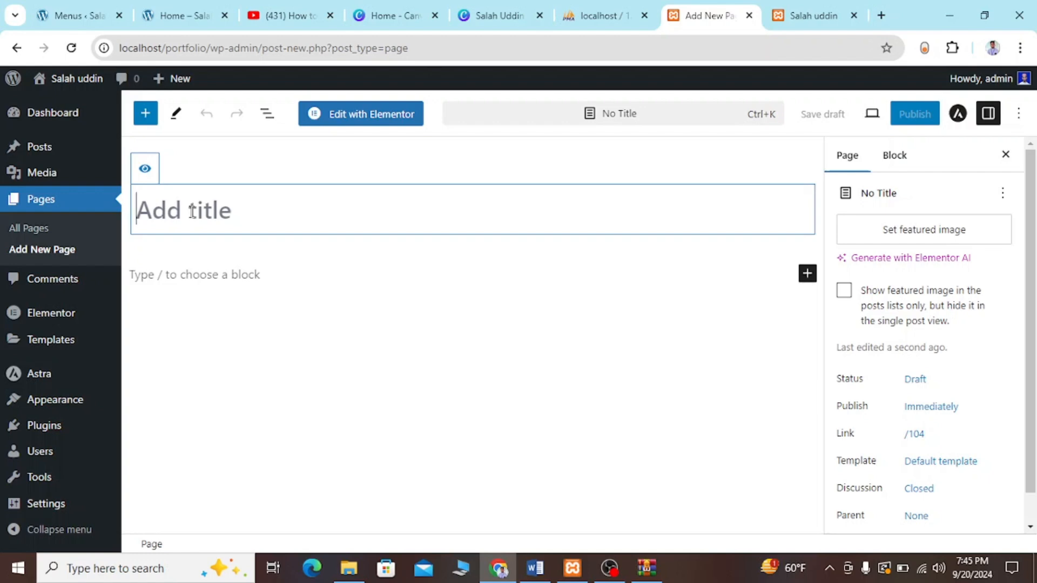
text(we)
key(BackSpace)
key(BackSpace)
text(Set)
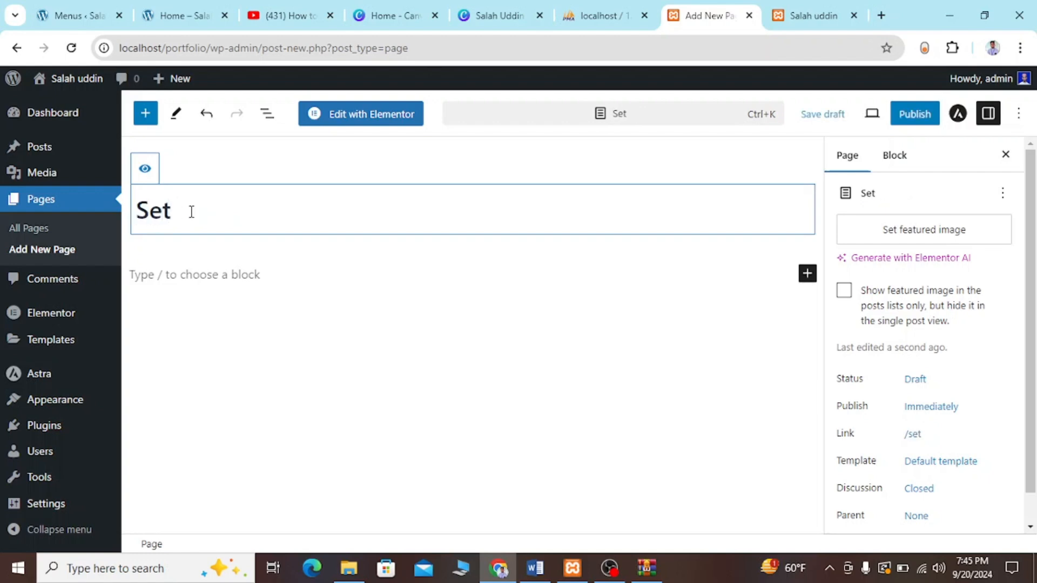
key(BackSpace)
text(rvices)
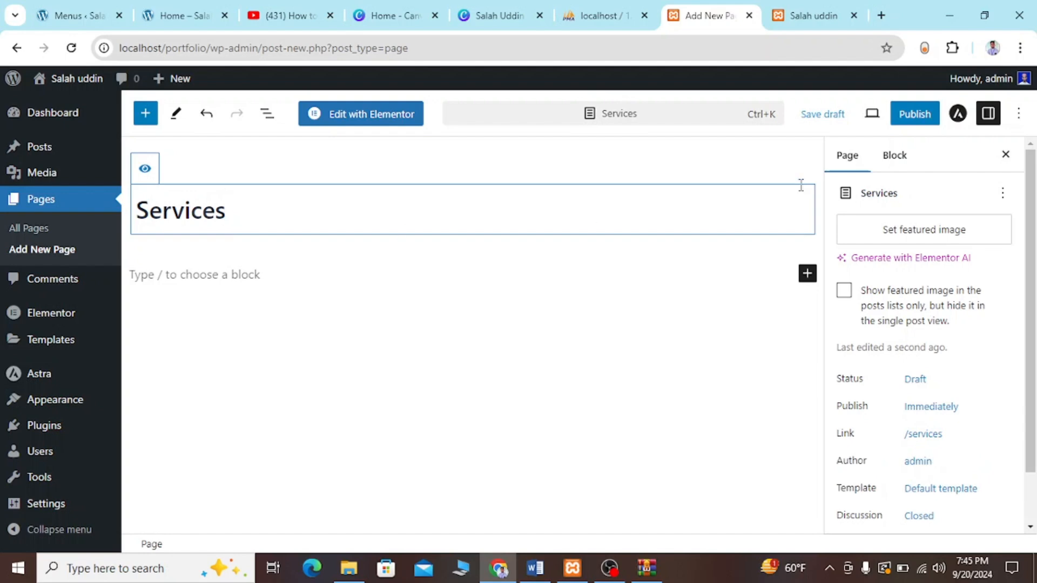
click(916, 115)
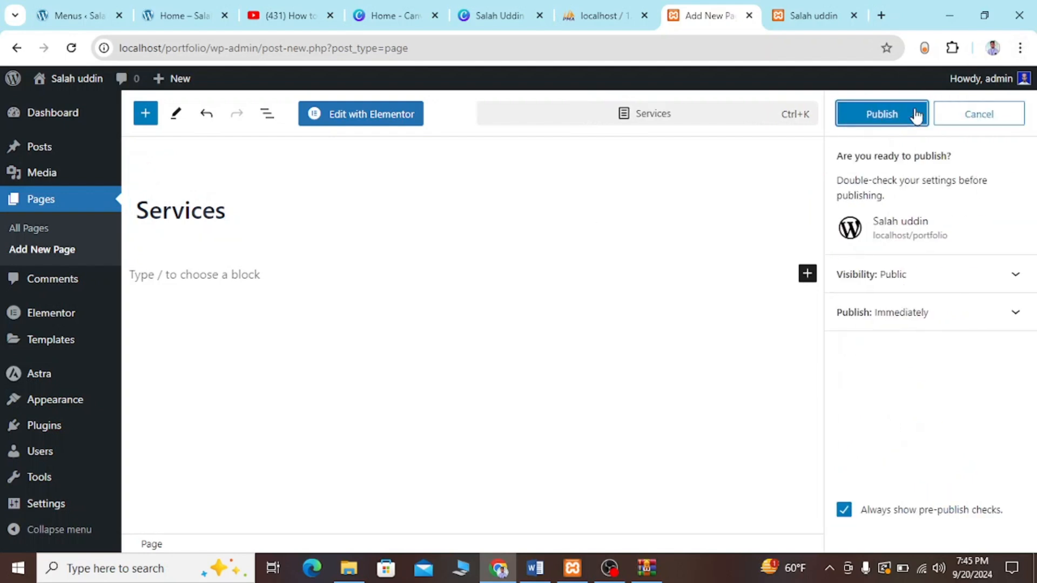
click(916, 114)
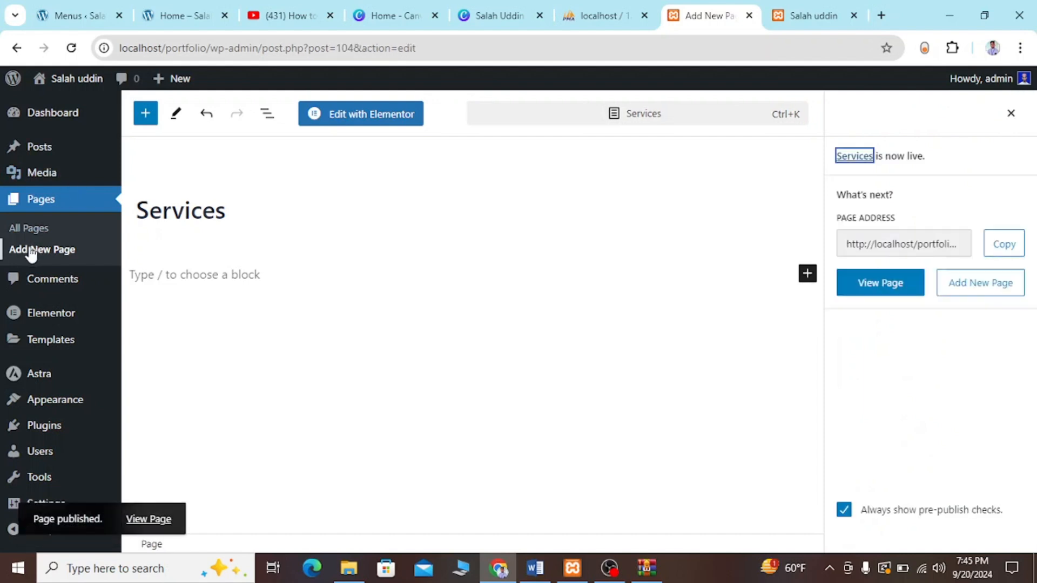
click(33, 229)
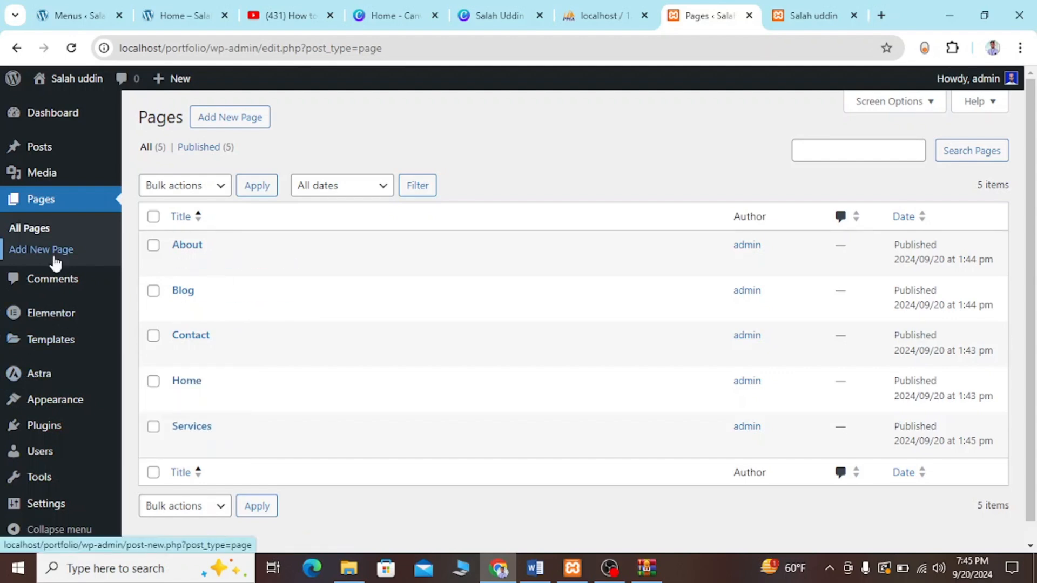
scroll(55, 263, down, 1)
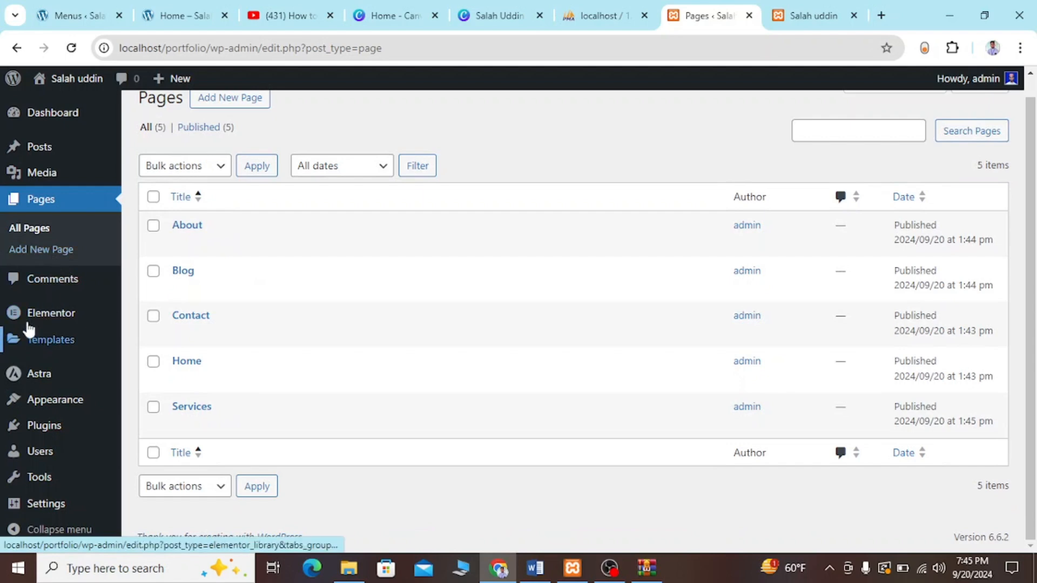
Open the site's navigation menu editor and set the menu name to "Top menu"
mouse_move(81, 397)
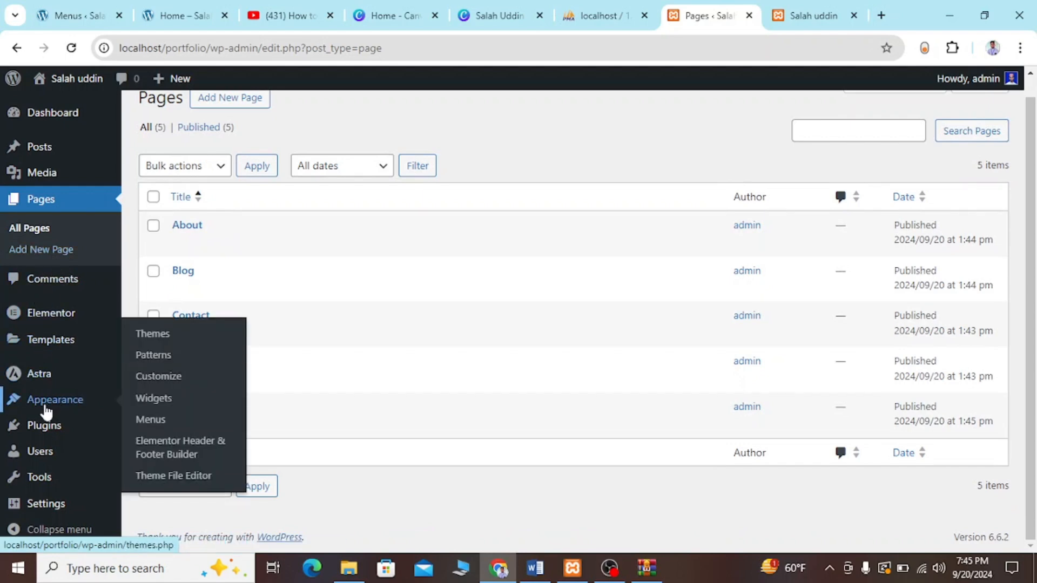
click(161, 421)
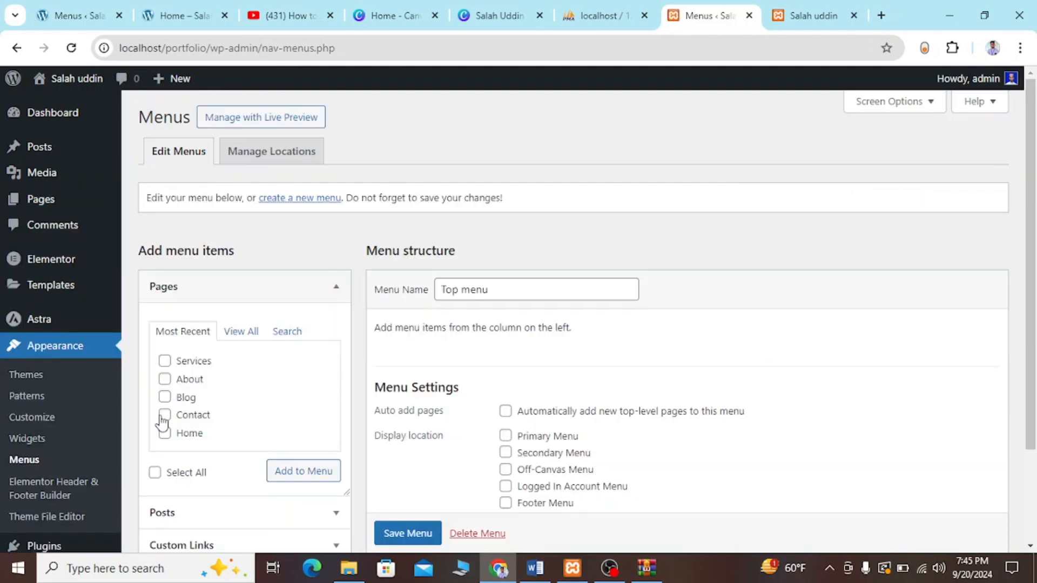
scroll(199, 343, down, 1)
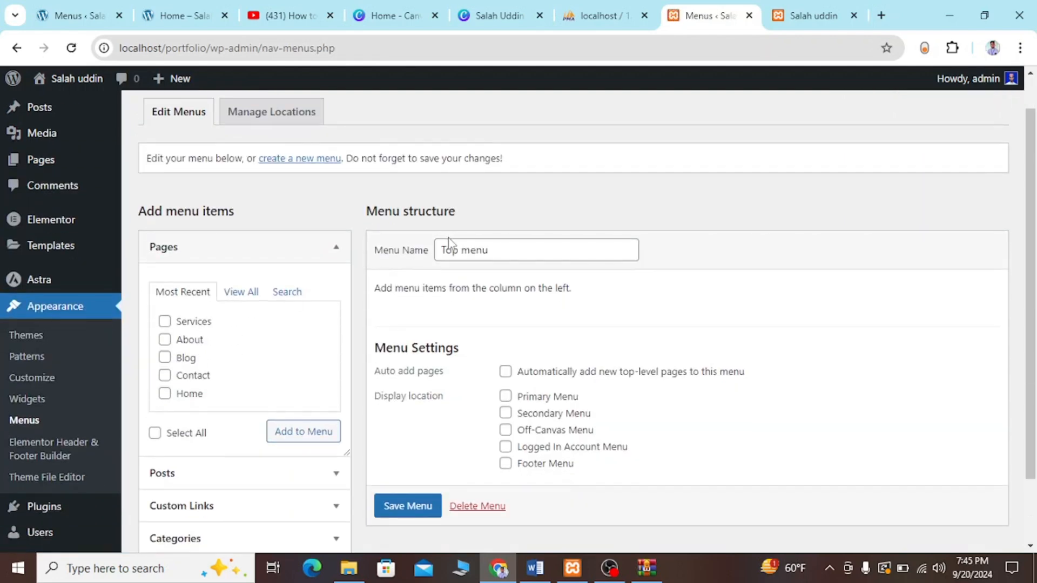
triple_click(513, 253)
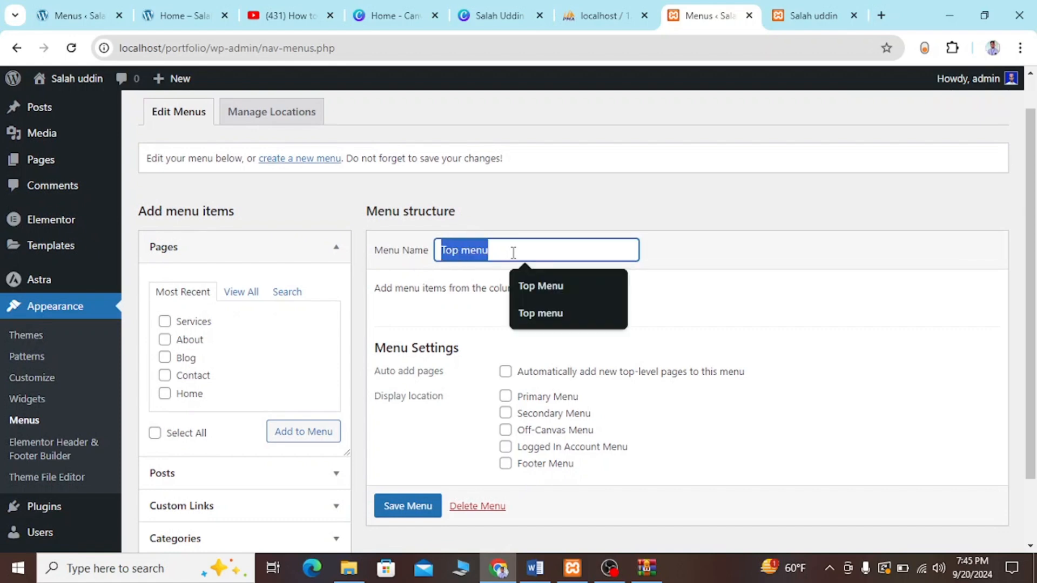
key(BackSpace)
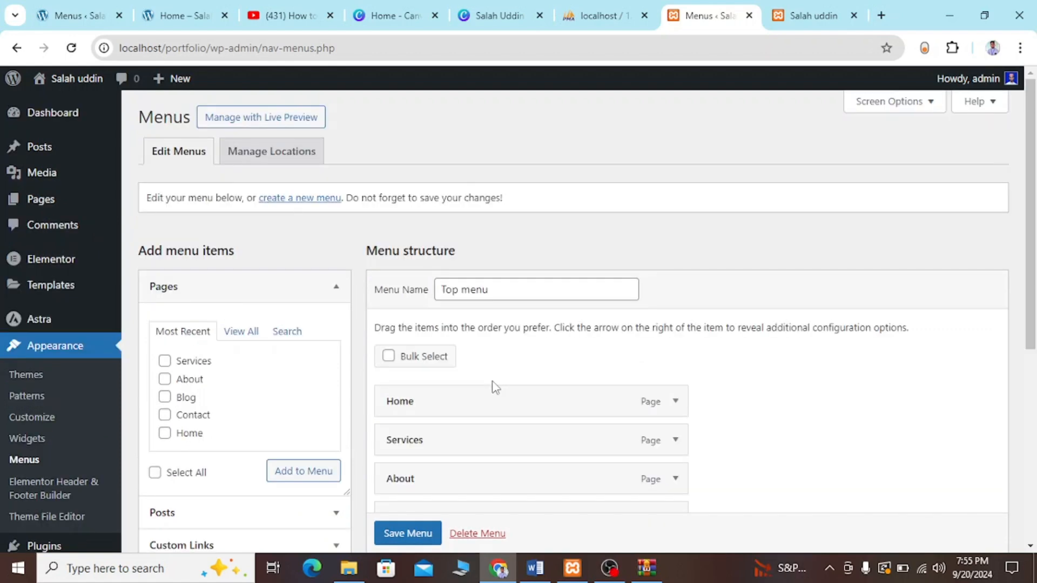
double_click(489, 290)
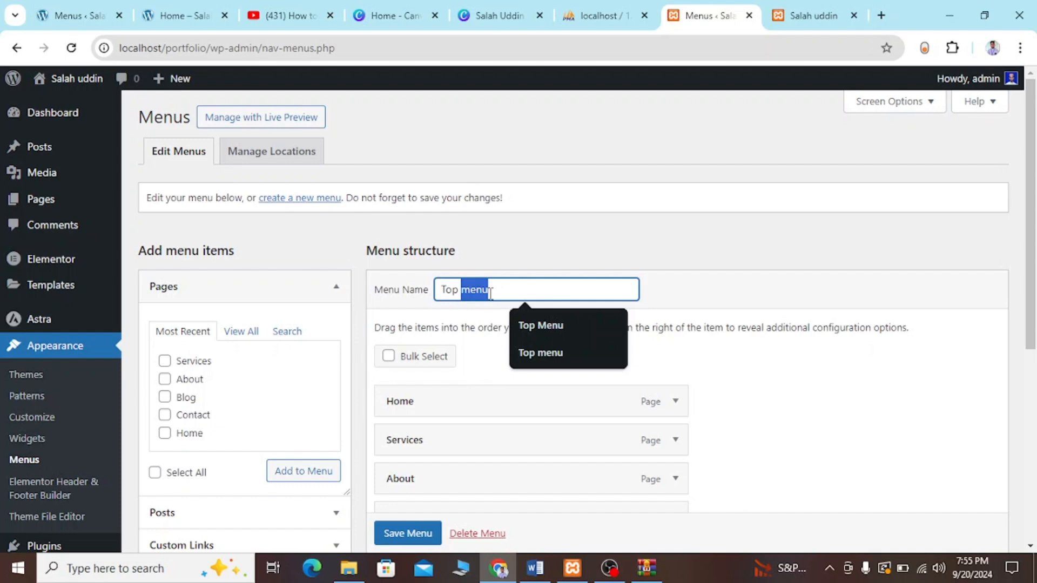
click(490, 292)
scroll(491, 293, down, 1)
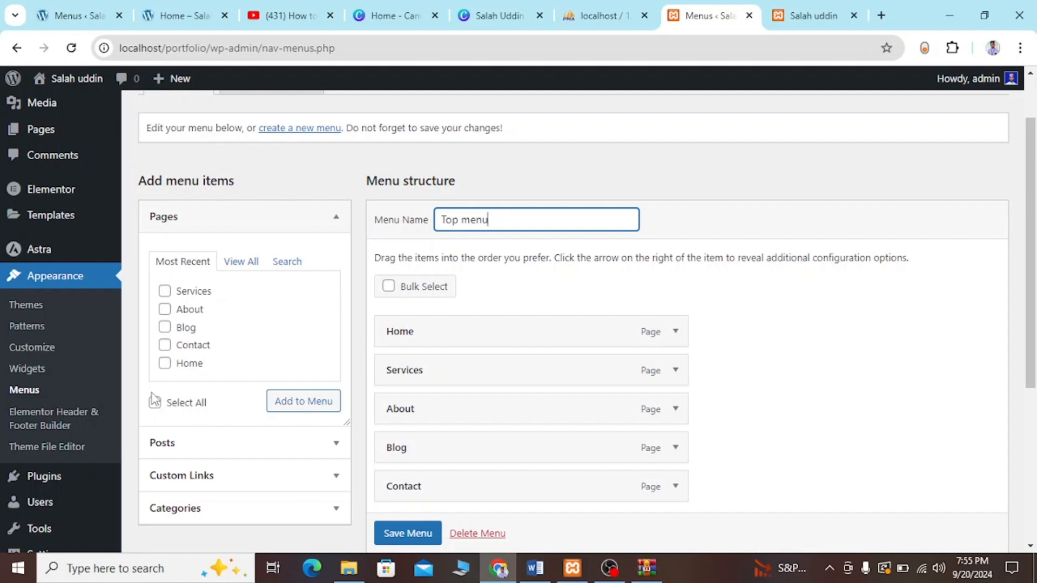
Select all the recent pages (Services, About, Blog, Contact and Home) and add them to the menu structure
click(164, 309)
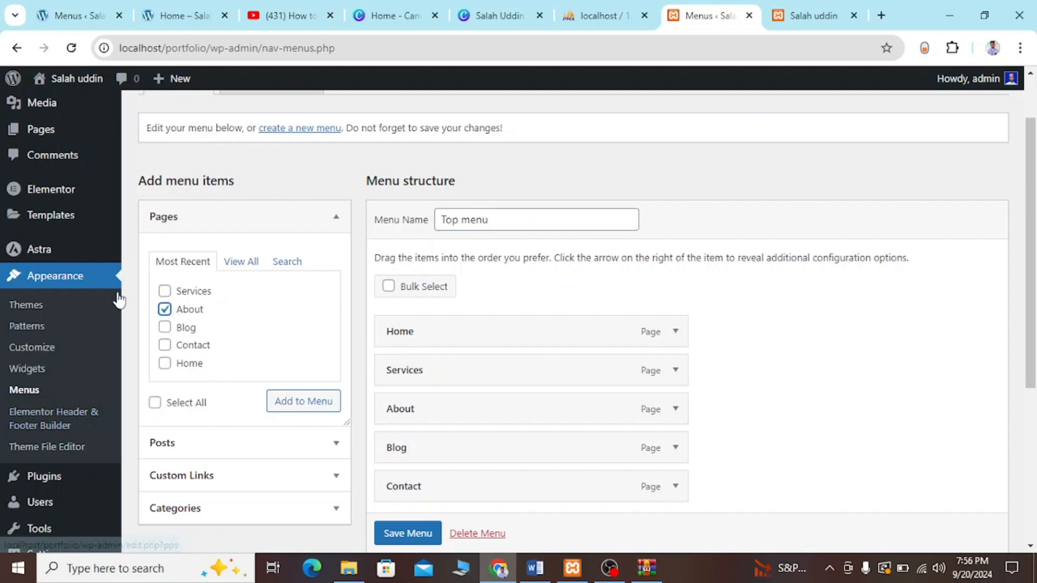
click(155, 403)
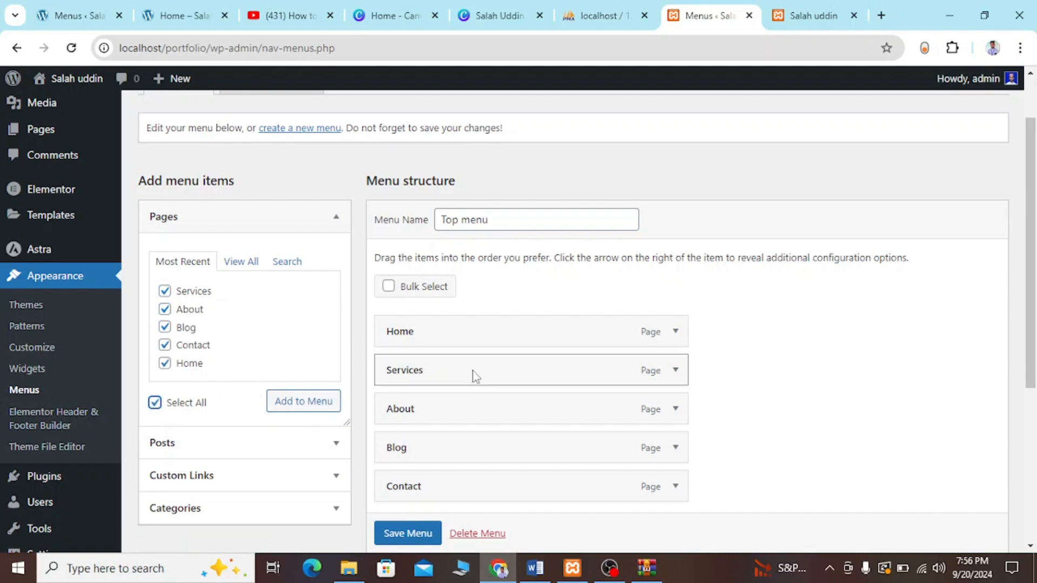
scroll(592, 405, down, 1)
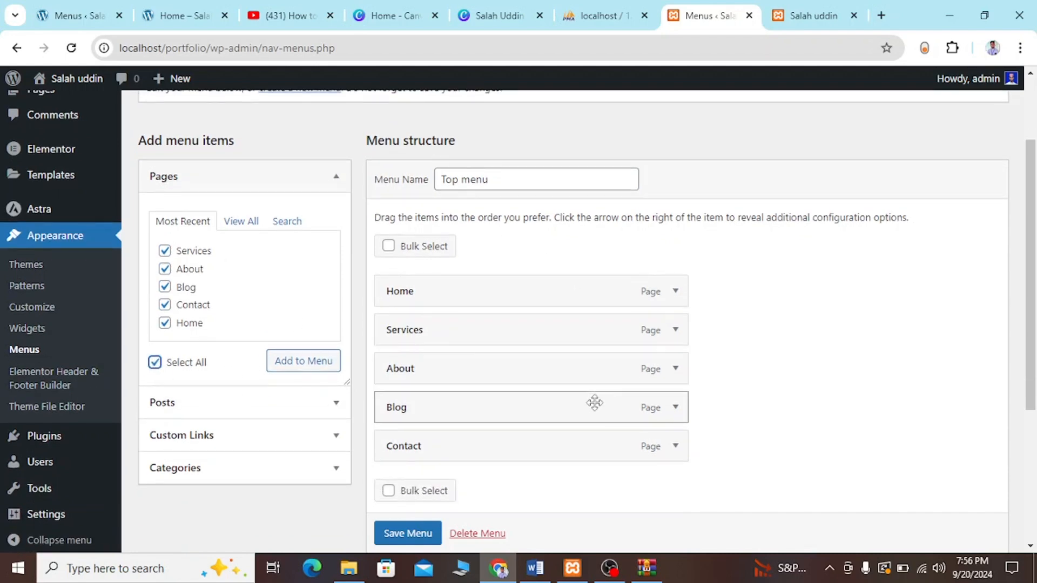
click(155, 363)
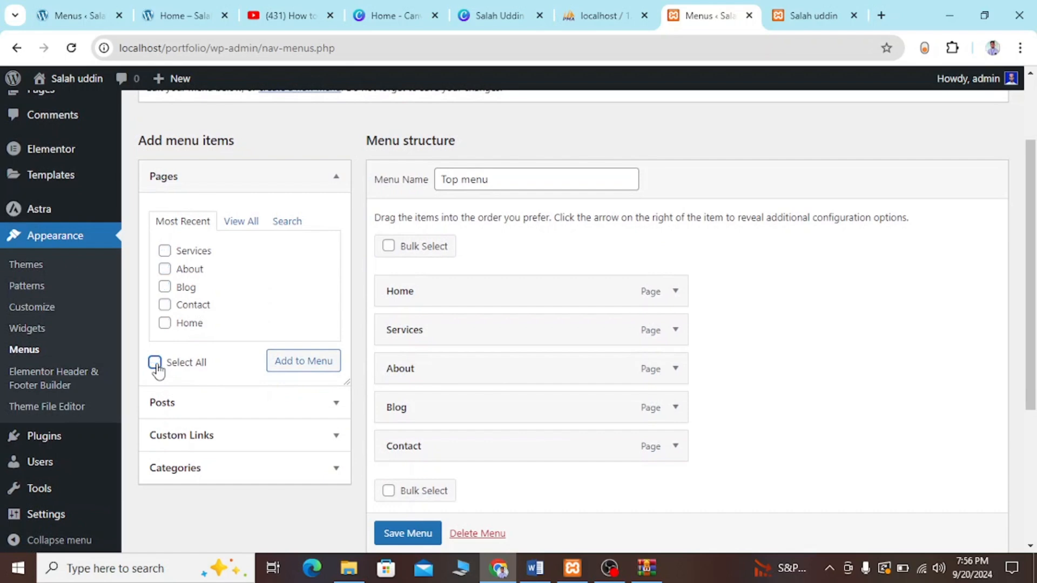
click(156, 363)
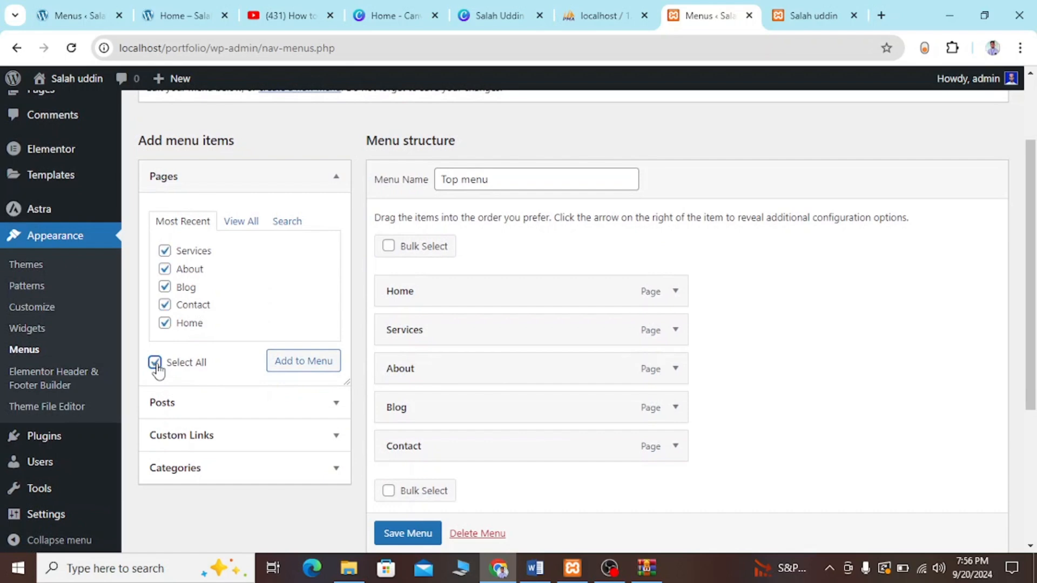
click(298, 359)
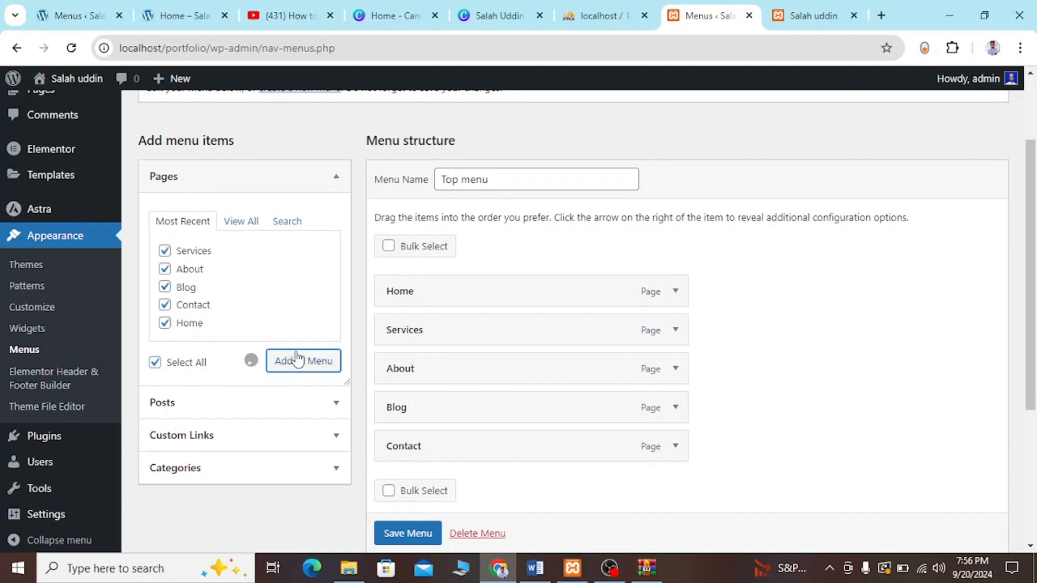
Look through the full list of items in the menu structure and check for repeated pages
scroll(565, 389, down, 2)
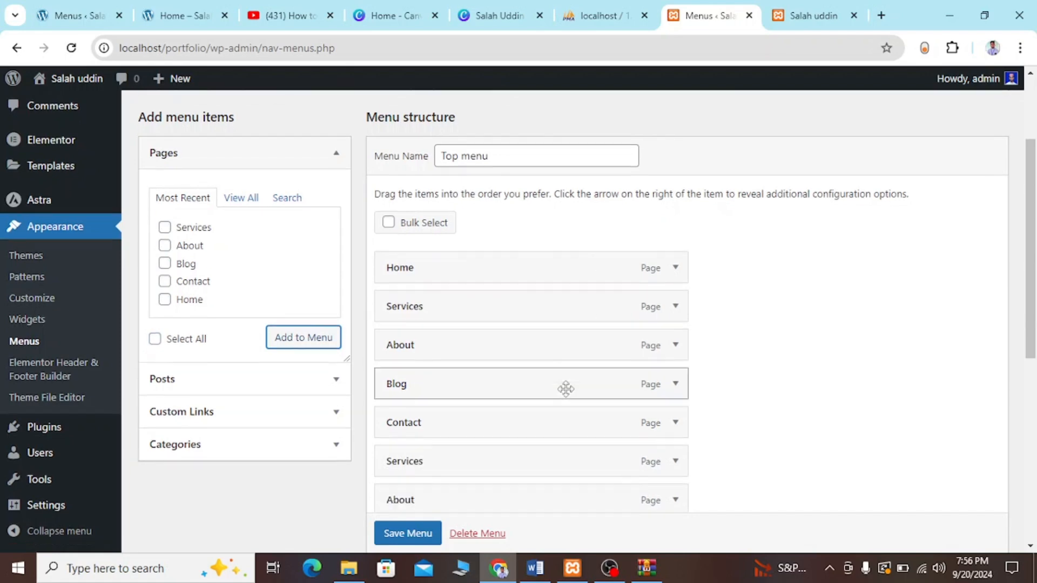
scroll(566, 389, down, 2)
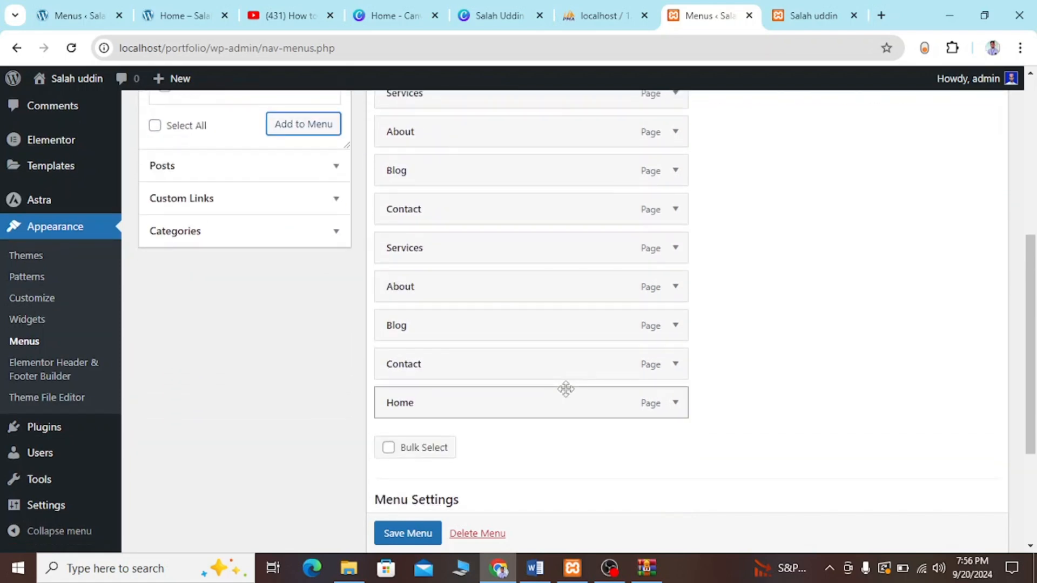
scroll(565, 389, up, 2)
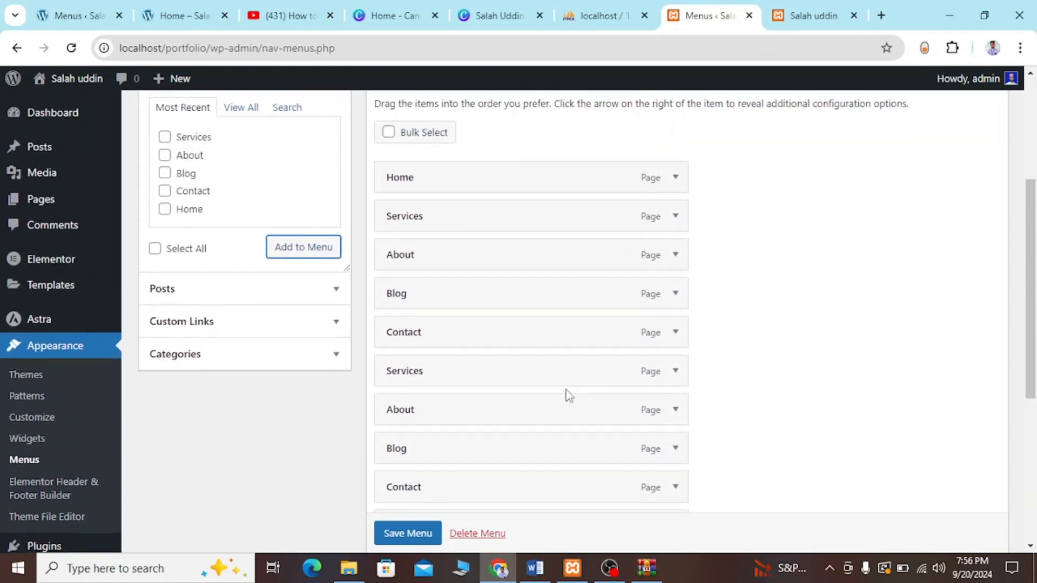
scroll(565, 390, down, 1)
scroll(651, 224, up, 2)
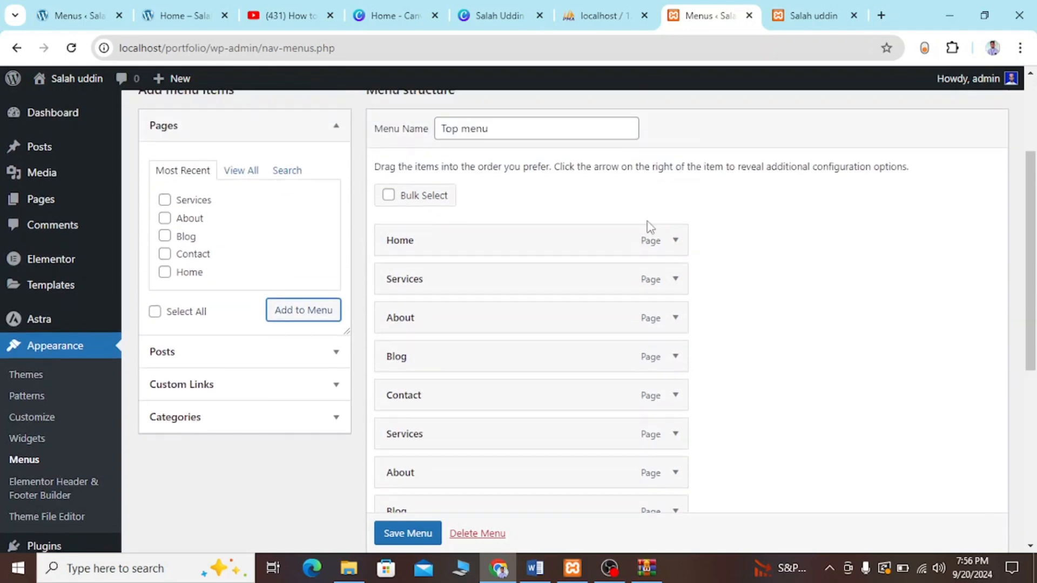
scroll(570, 240, down, 5)
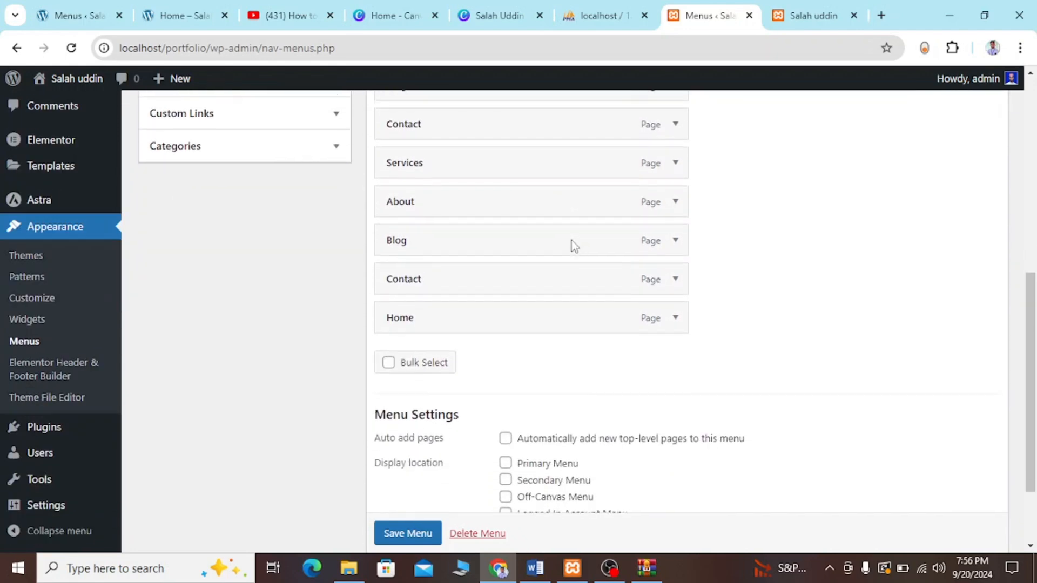
scroll(562, 249, down, 1)
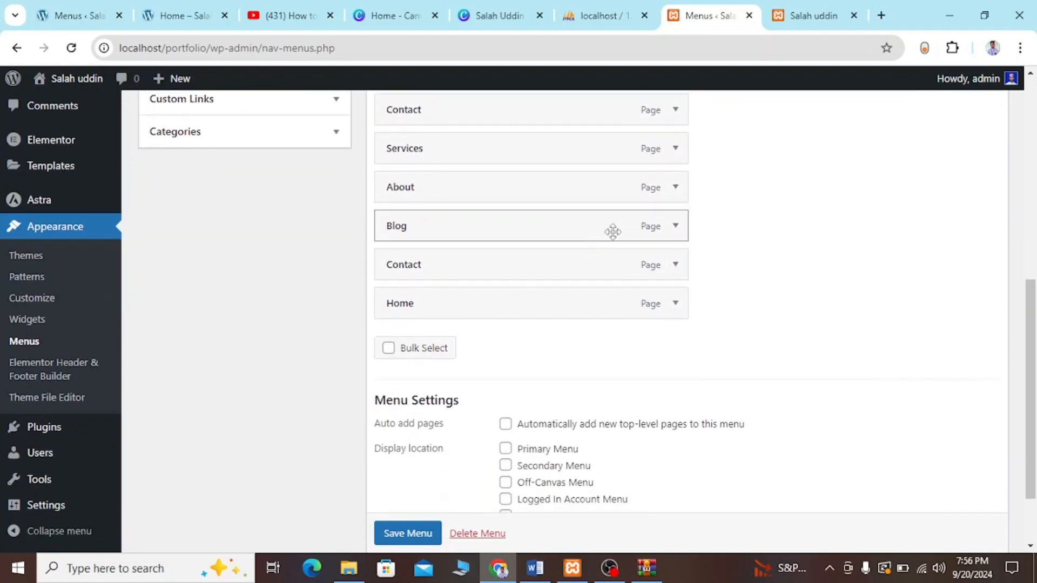
scroll(654, 233, up, 3)
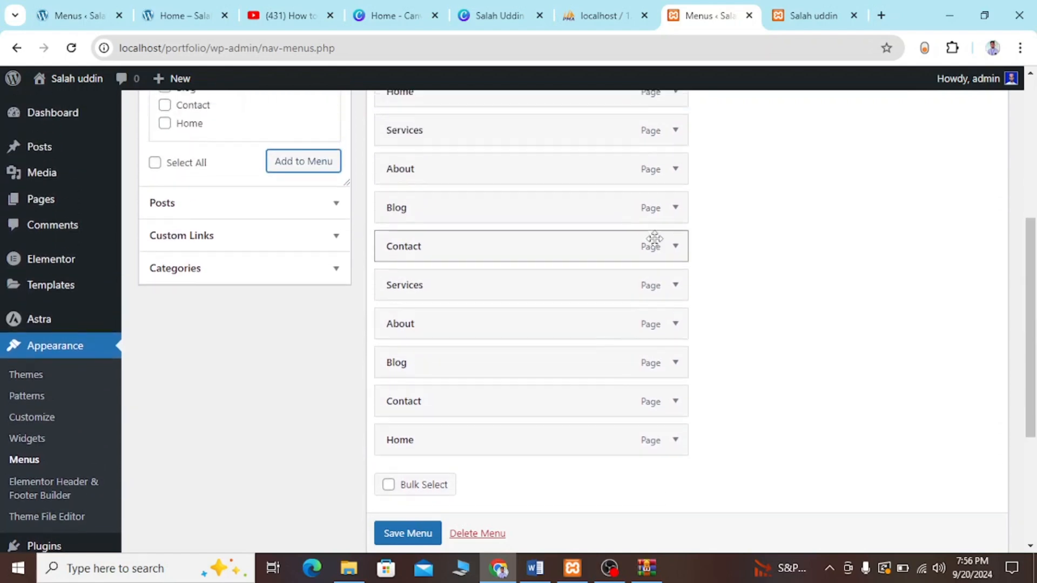
scroll(655, 238, down, 1)
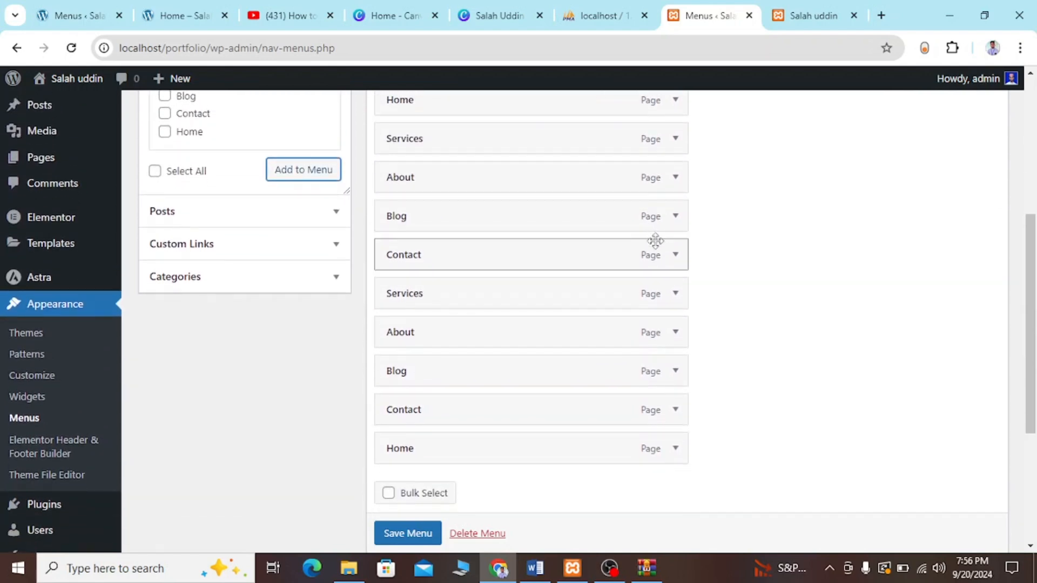
Remove the second set of Services, About, Blog, Contact and Home items from the menu structure
click(676, 295)
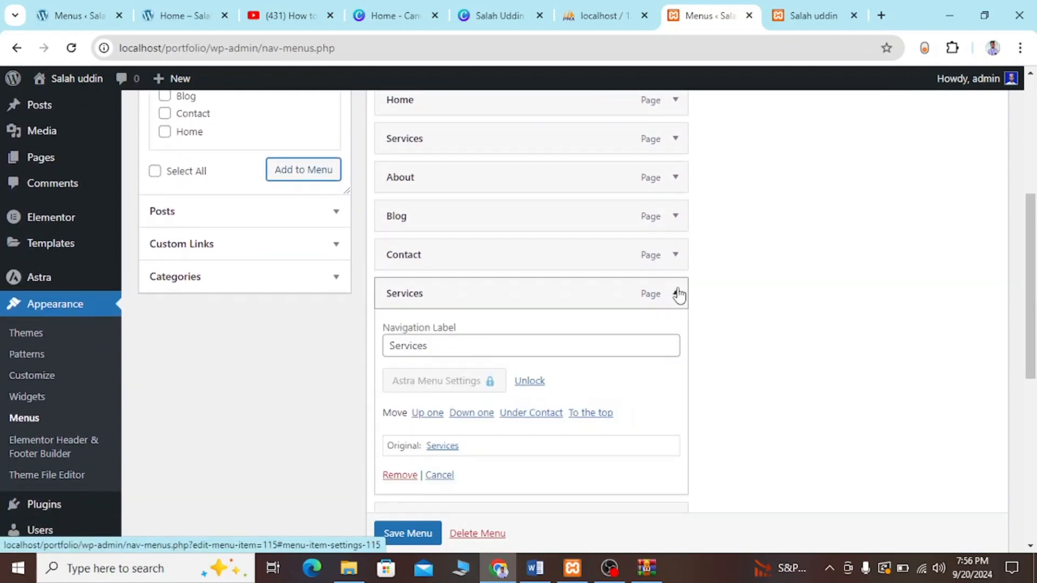
click(399, 475)
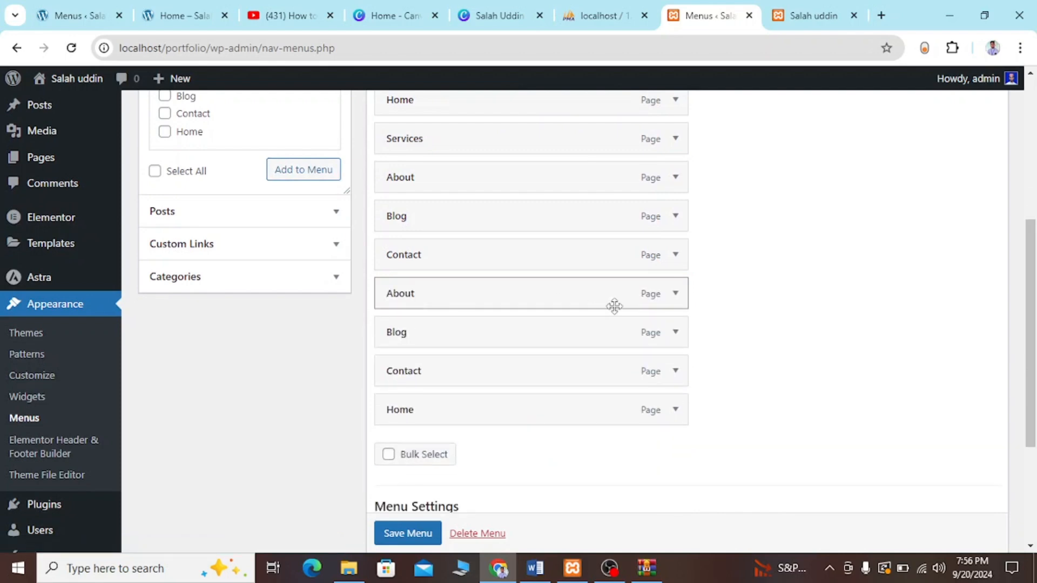
click(675, 296)
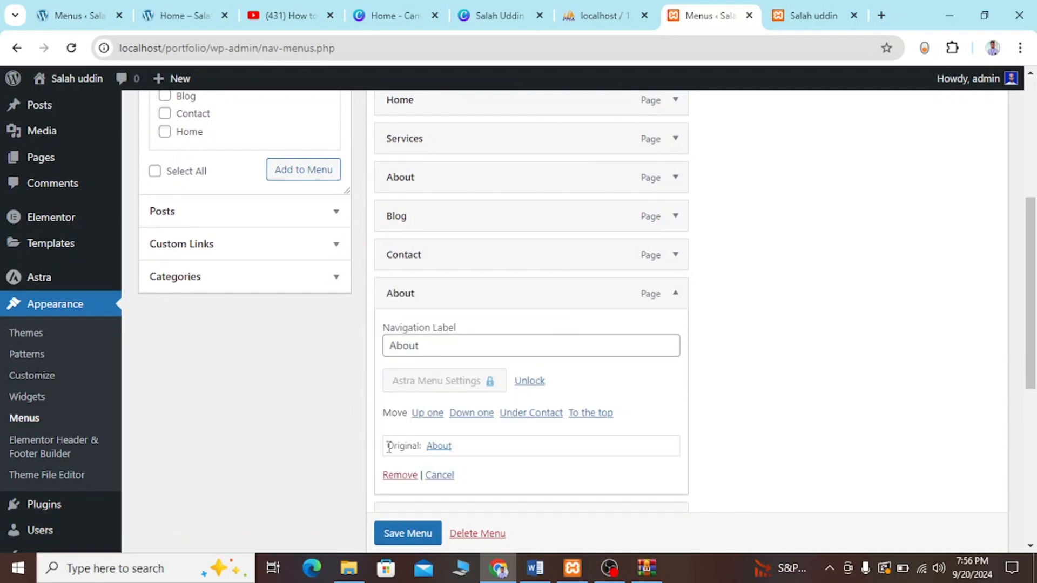
click(399, 476)
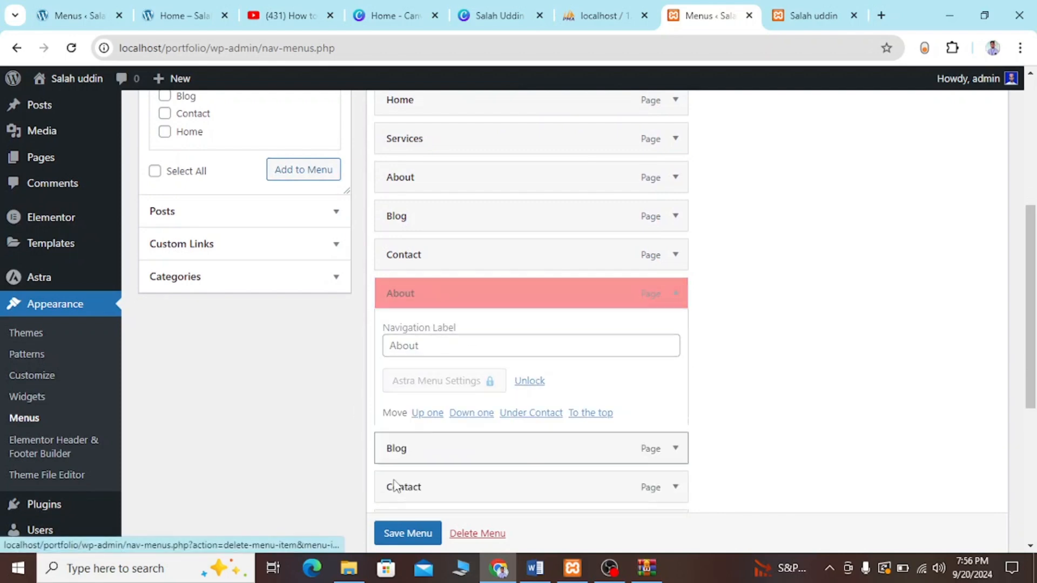
click(675, 294)
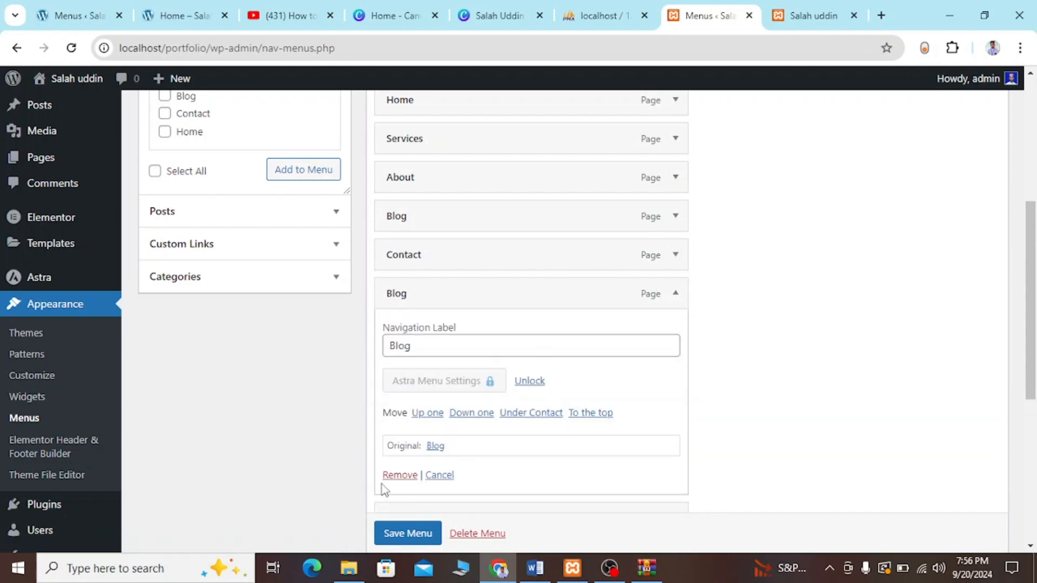
click(389, 476)
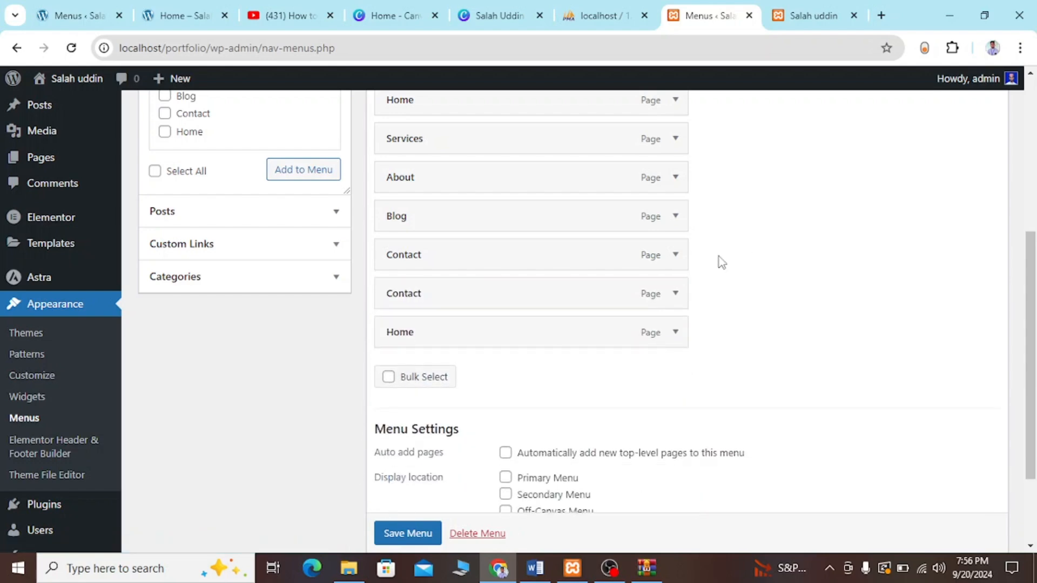
click(676, 293)
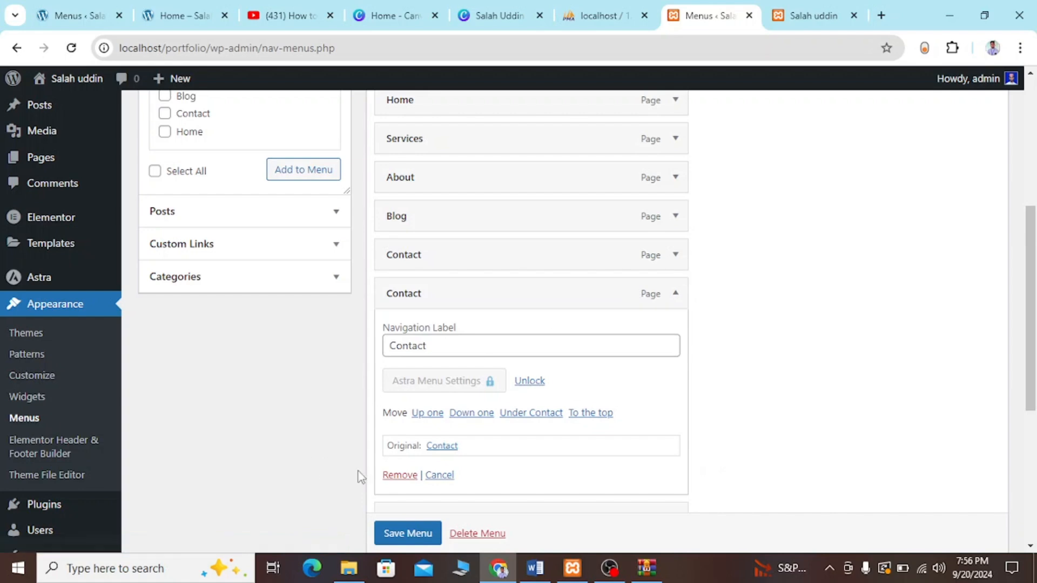
click(393, 478)
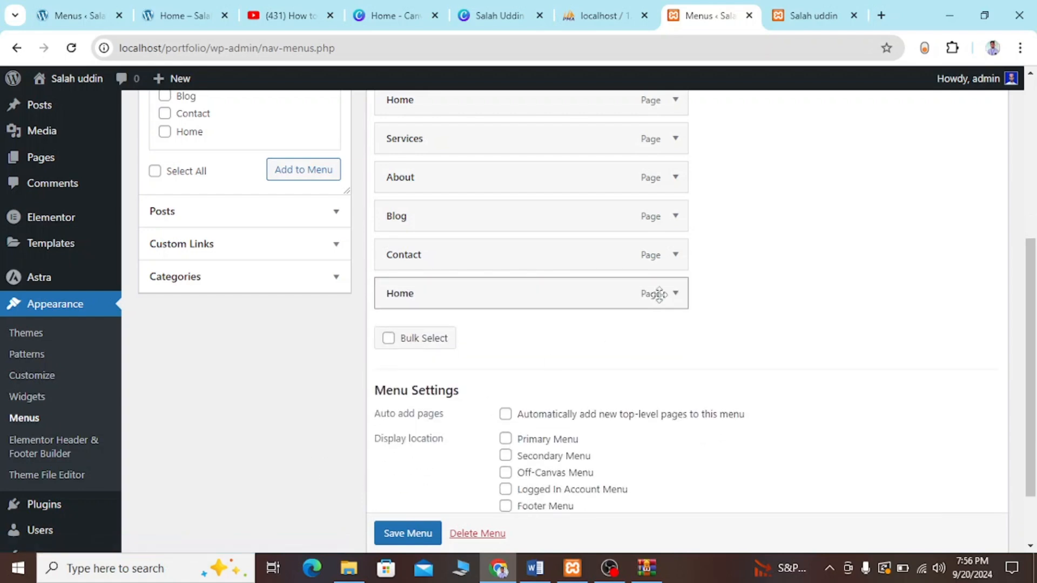
click(683, 292)
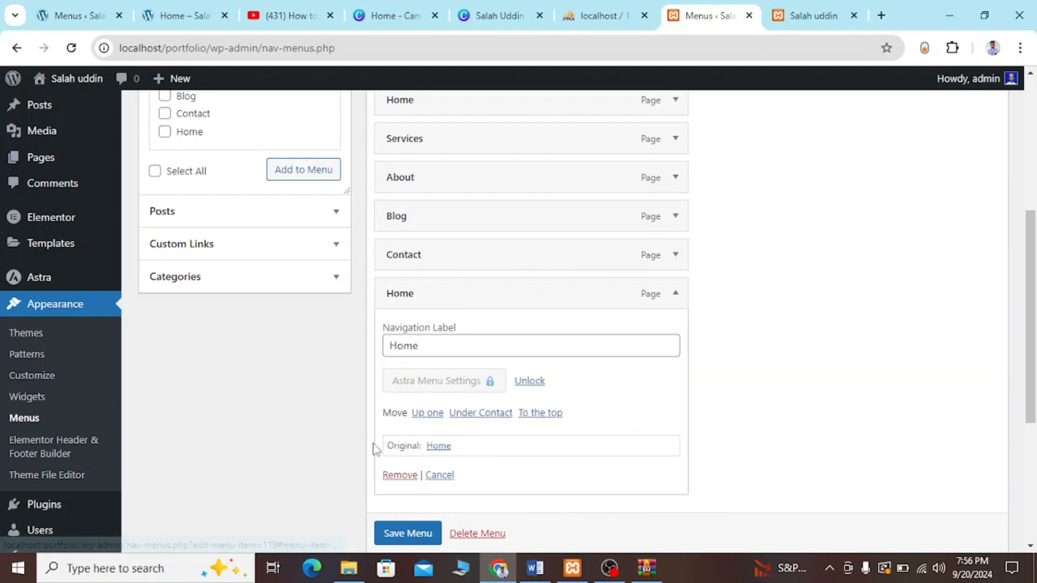
click(391, 477)
Check the order of the remaining menu items and save the "Top menu" menu
scroll(452, 308, up, 3)
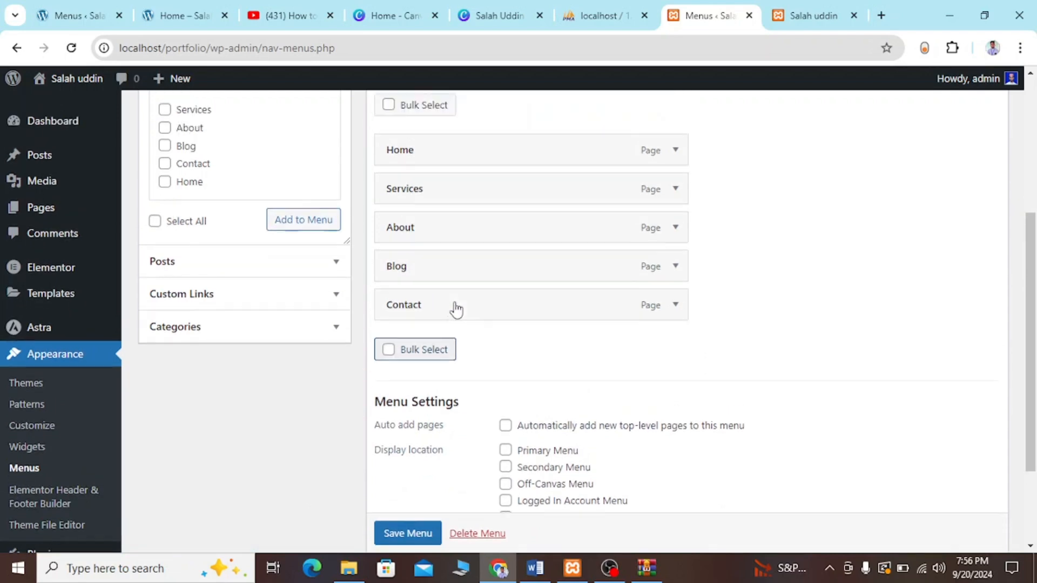
scroll(454, 304, down, 1)
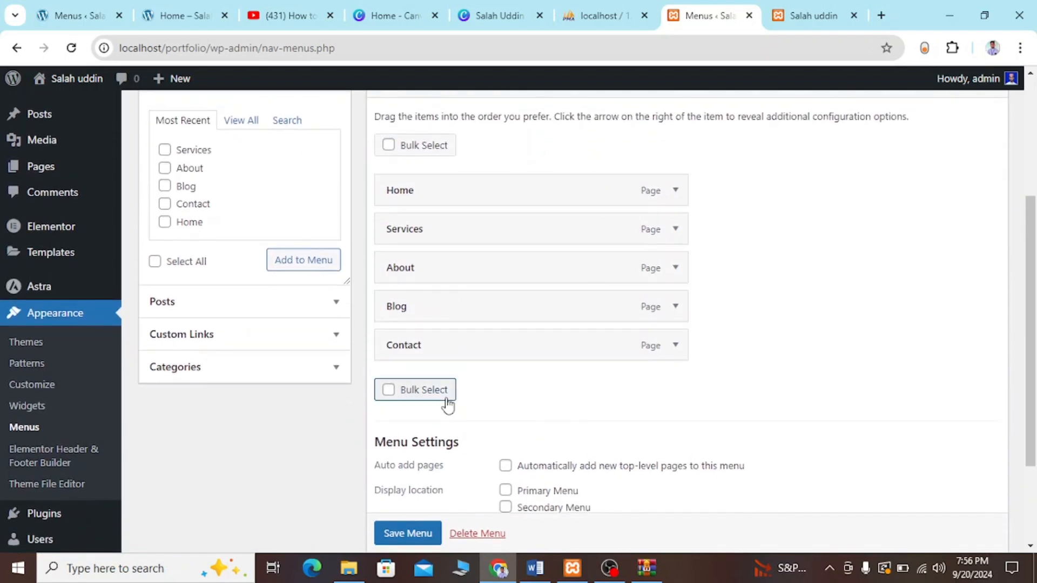
scroll(447, 404, down, 1)
scroll(447, 404, up, 5)
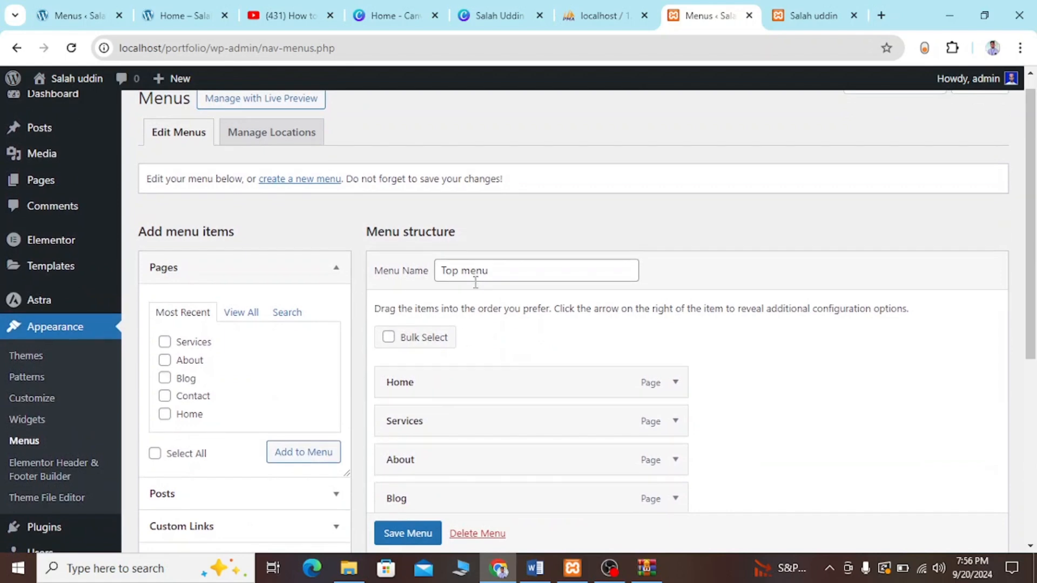
scroll(496, 293, down, 3)
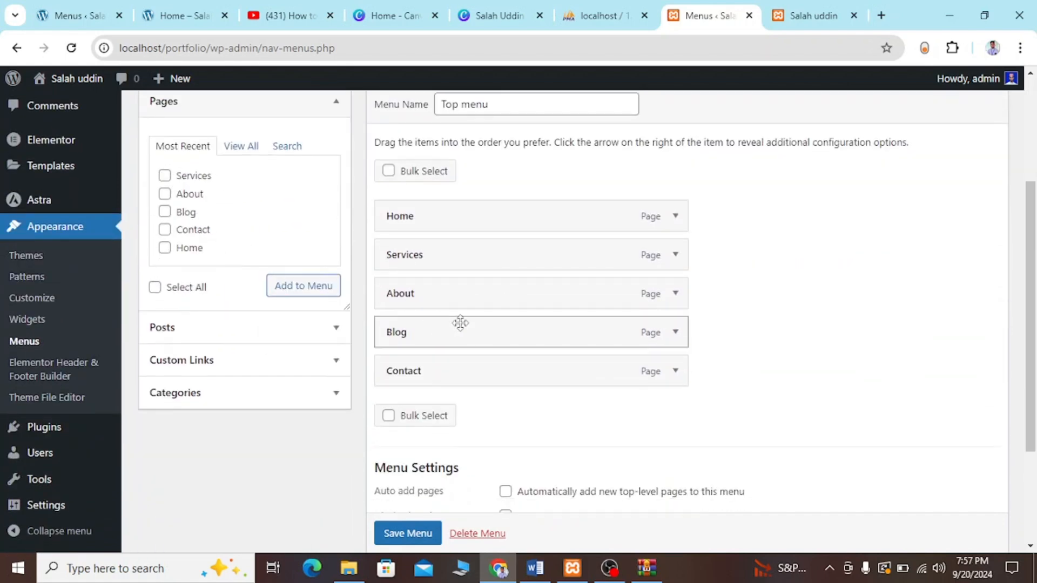
scroll(423, 460, down, 1)
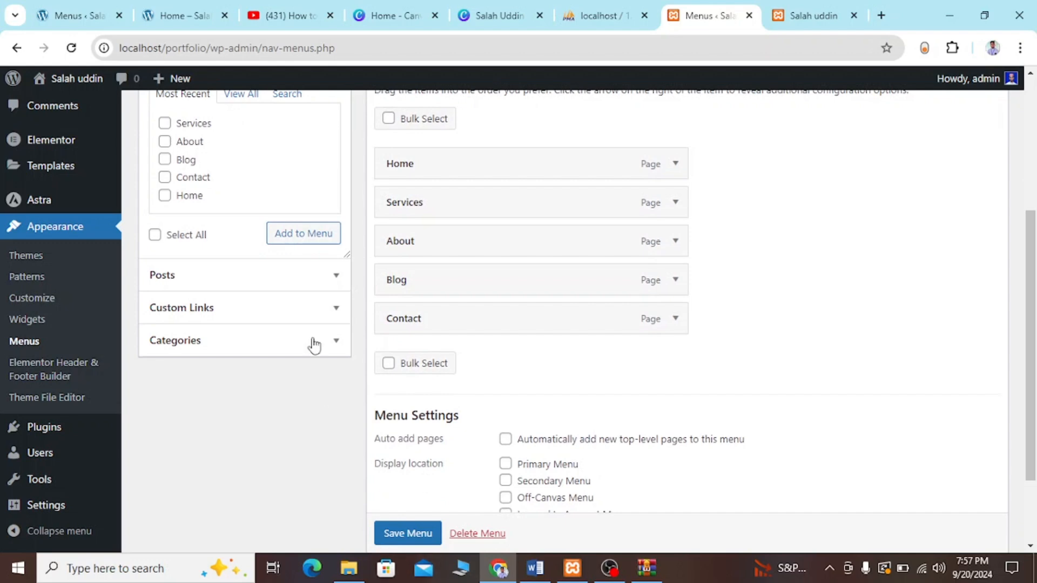
click(402, 534)
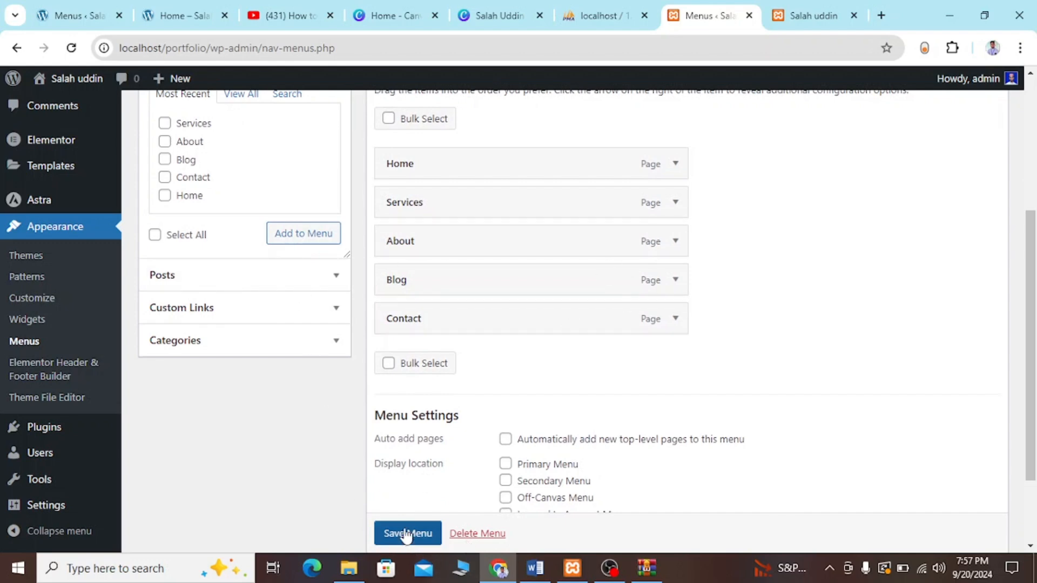
Start a new template in the Elementor Header & Footer Builder and title it "Header"
scroll(406, 532, down, 1)
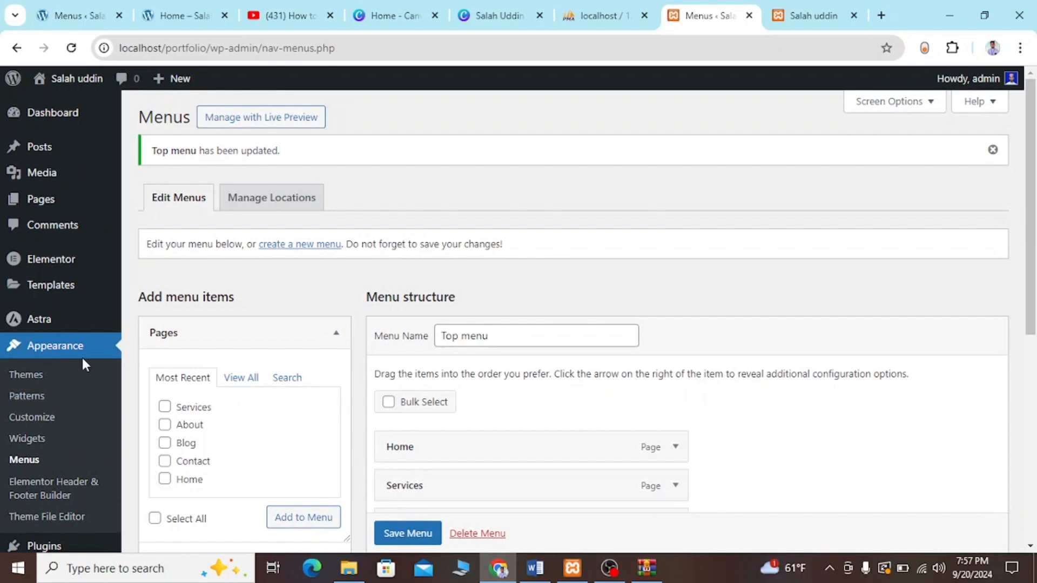
scroll(224, 387, down, 1)
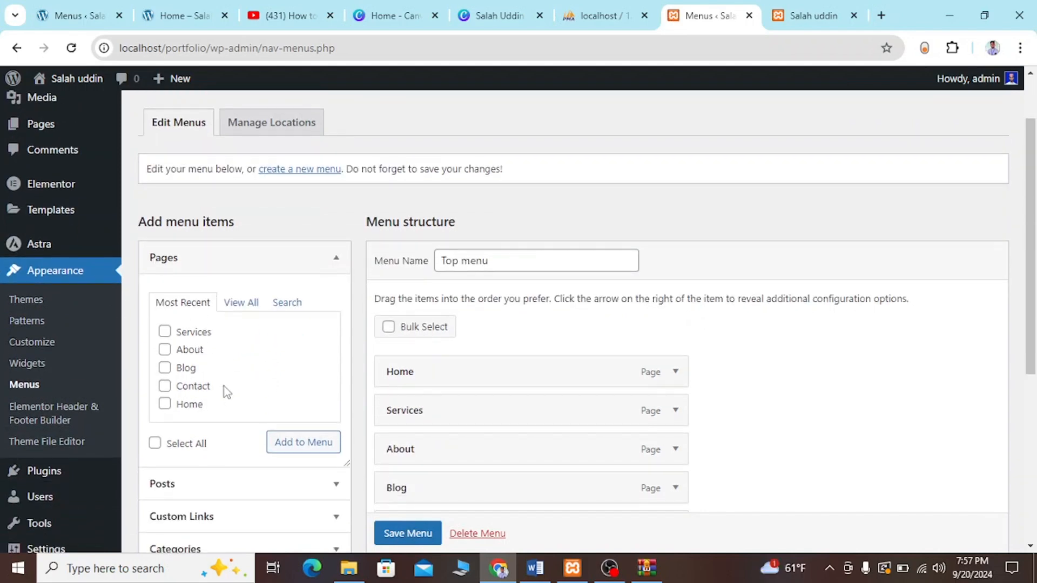
click(77, 413)
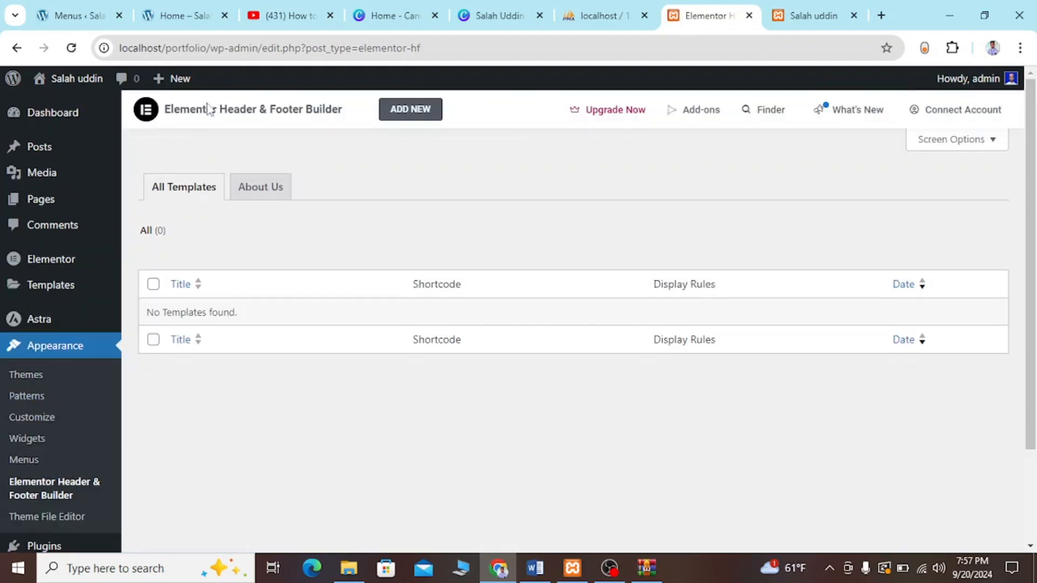
click(397, 108)
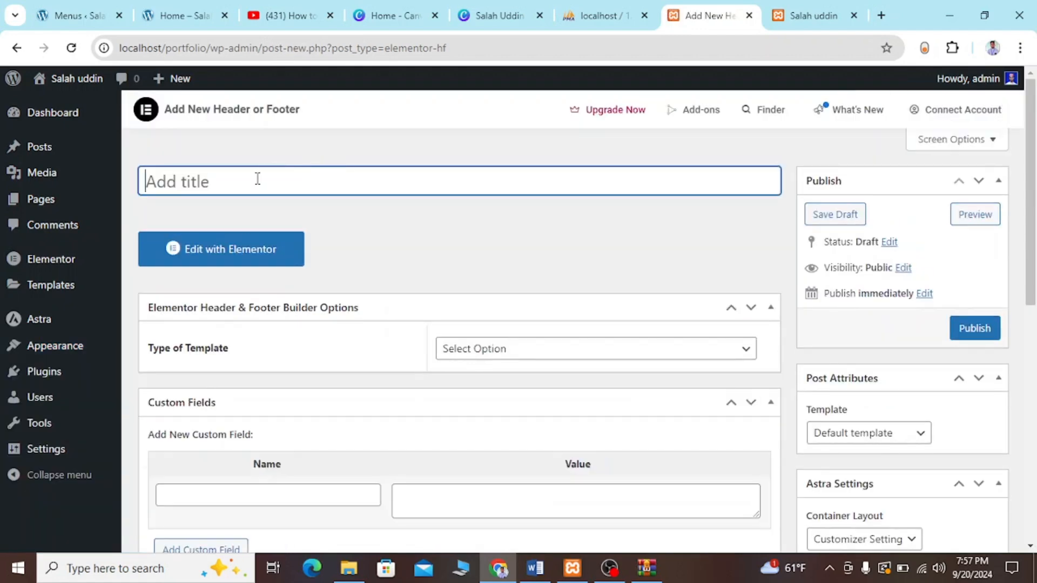
text(Header)
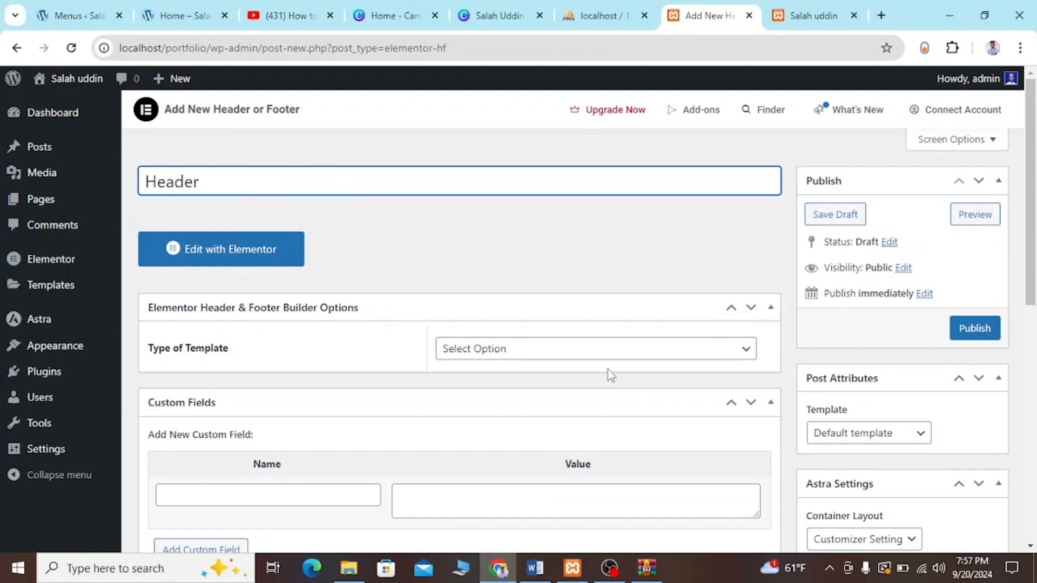
Publish the template as a Header type set to display on the Entire Website
scroll(609, 372, down, 1)
click(616, 294)
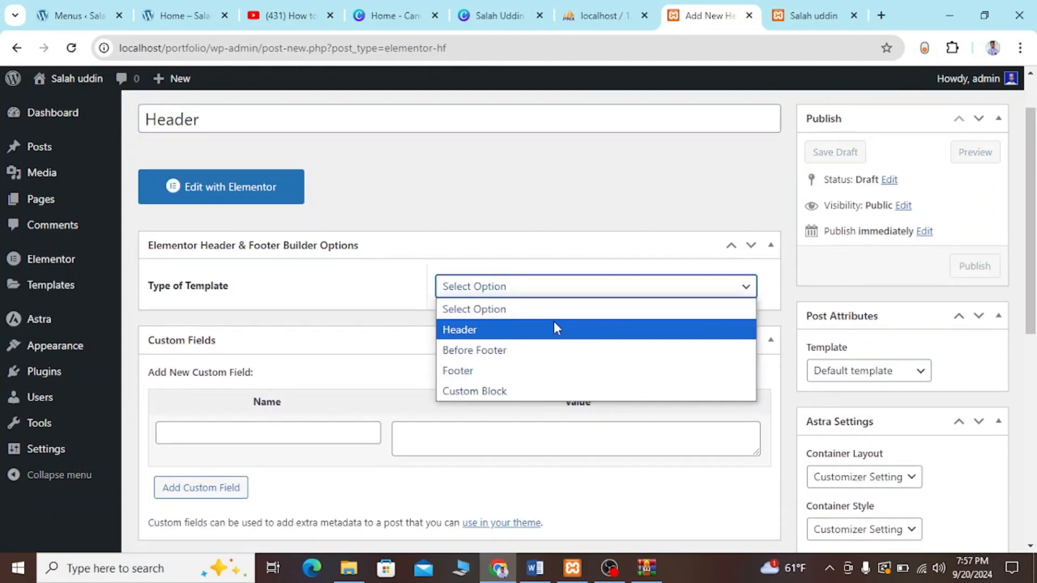
click(541, 330)
scroll(540, 335, down, 1)
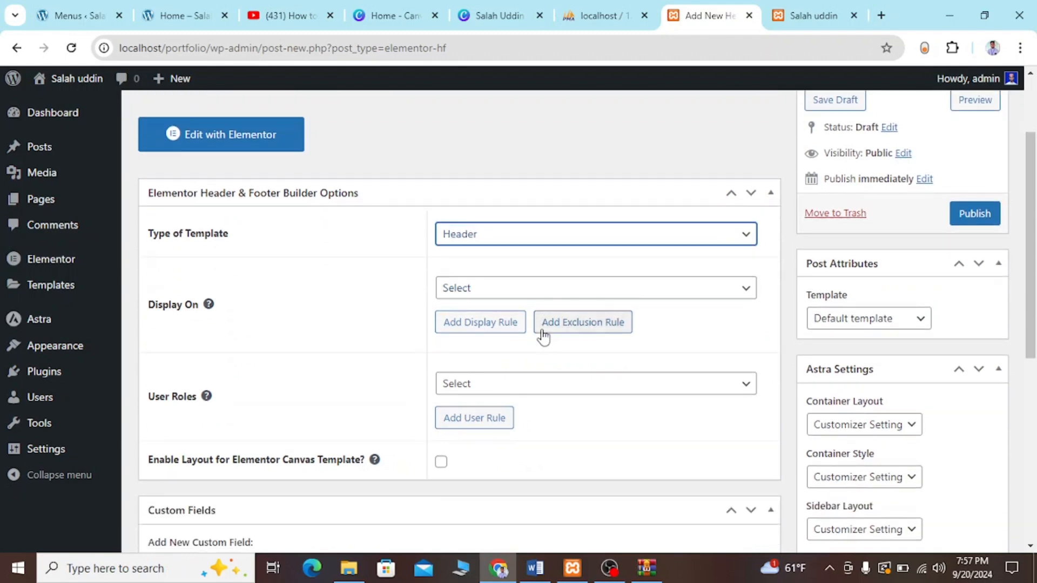
click(458, 286)
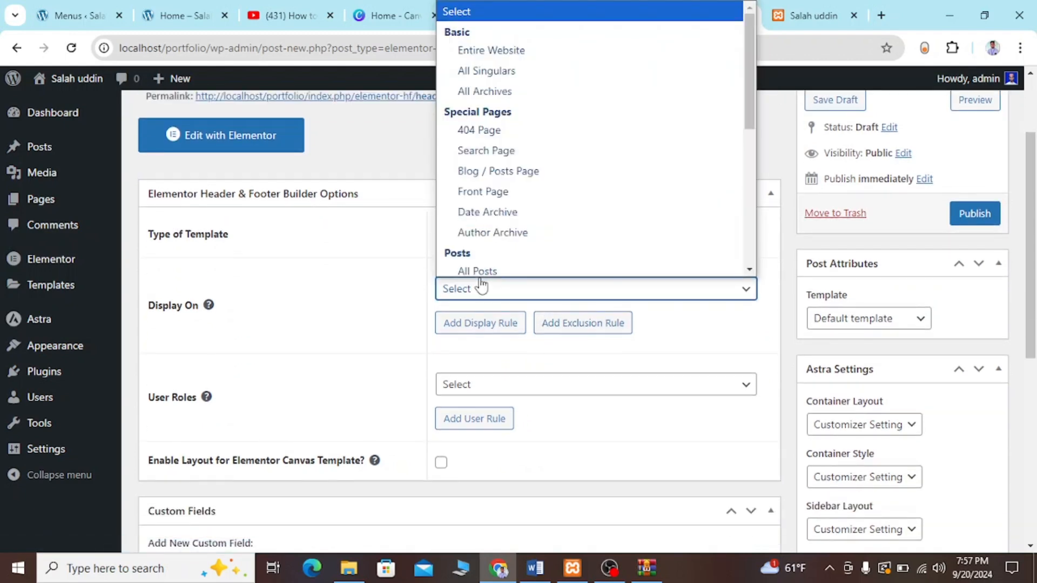
click(489, 46)
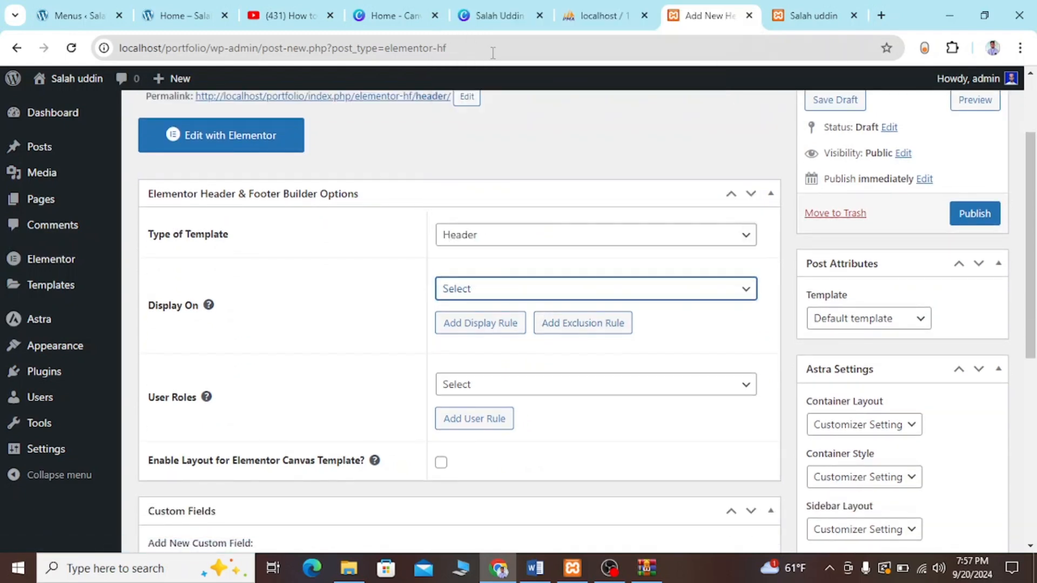
scroll(540, 343, down, 2)
scroll(541, 344, up, 4)
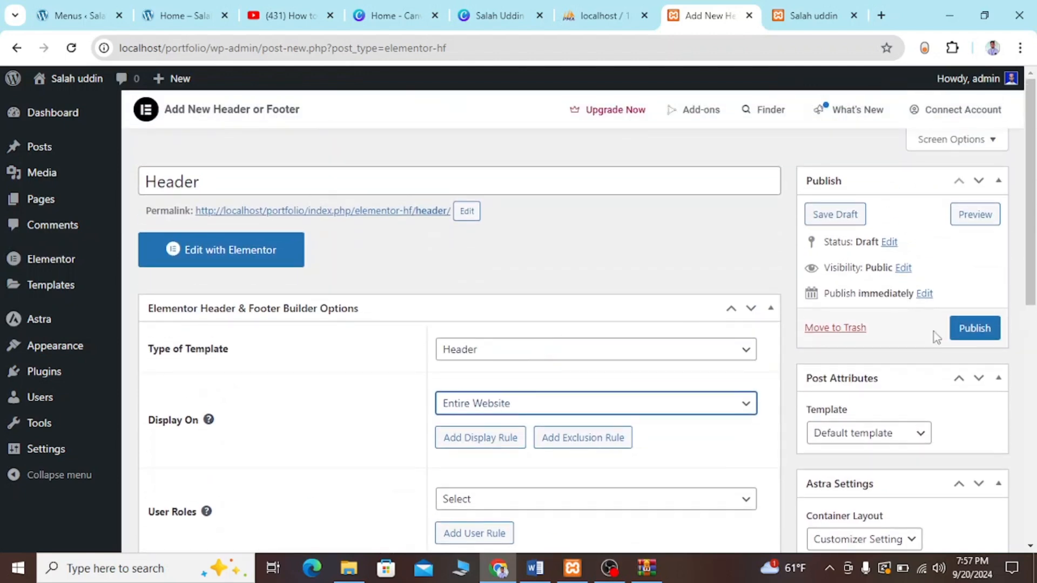
click(992, 333)
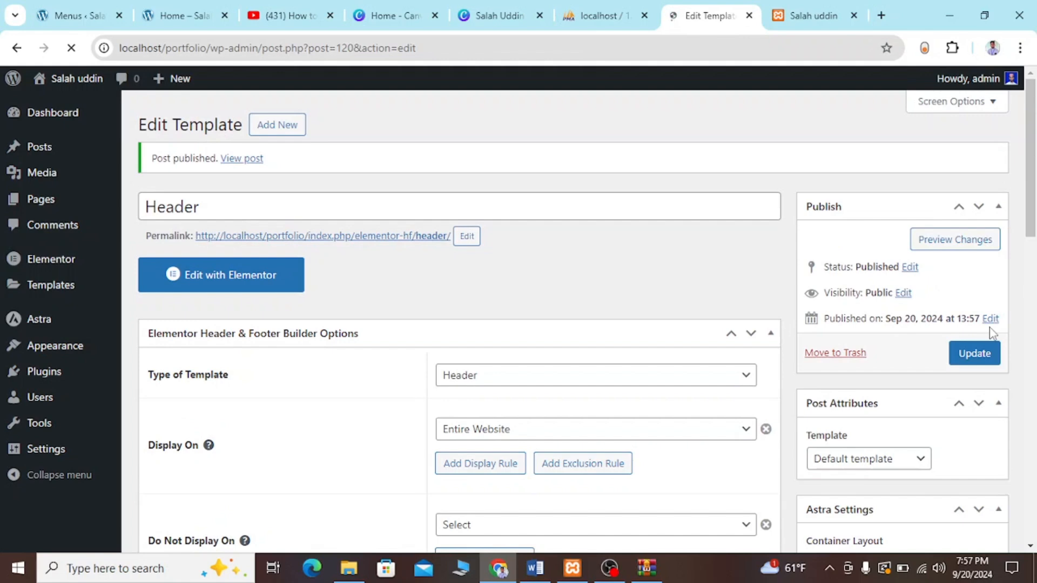
Return to the Header & Footer Builder template list and open the Header template for editing with Elementor
scroll(679, 410, down, 2)
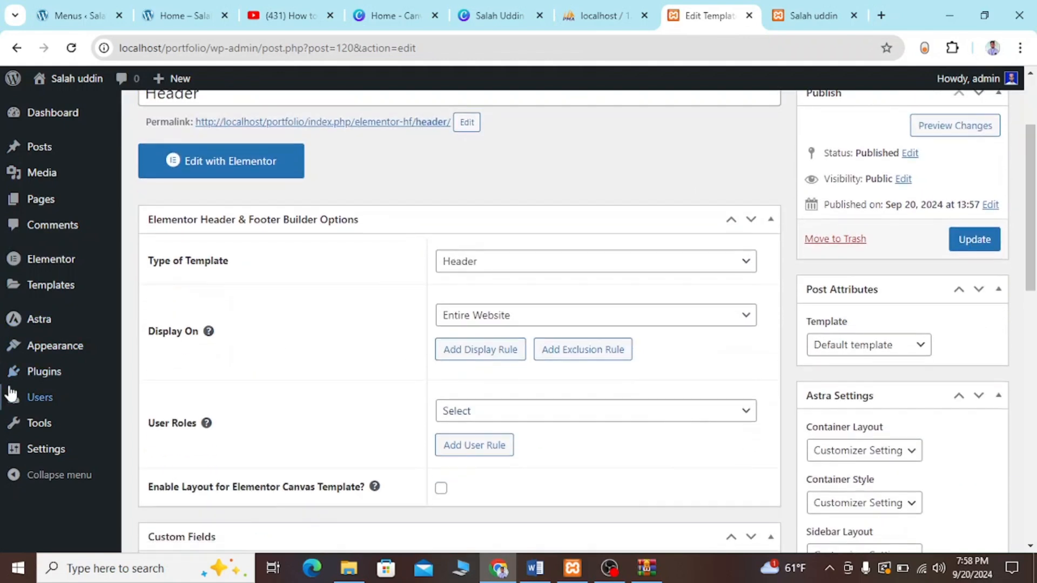
scroll(274, 296, up, 2)
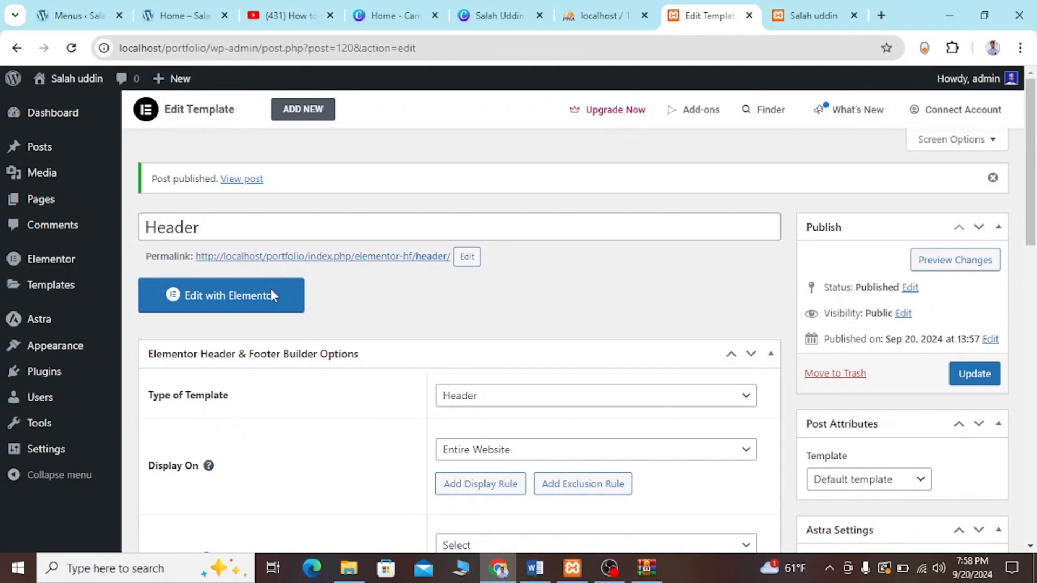
mouse_move(49, 351)
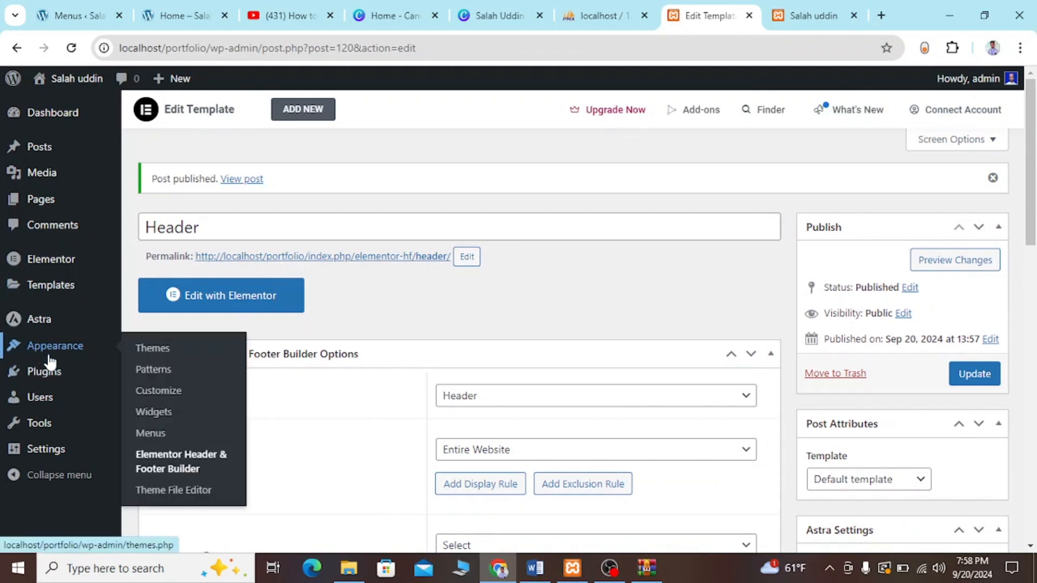
click(163, 458)
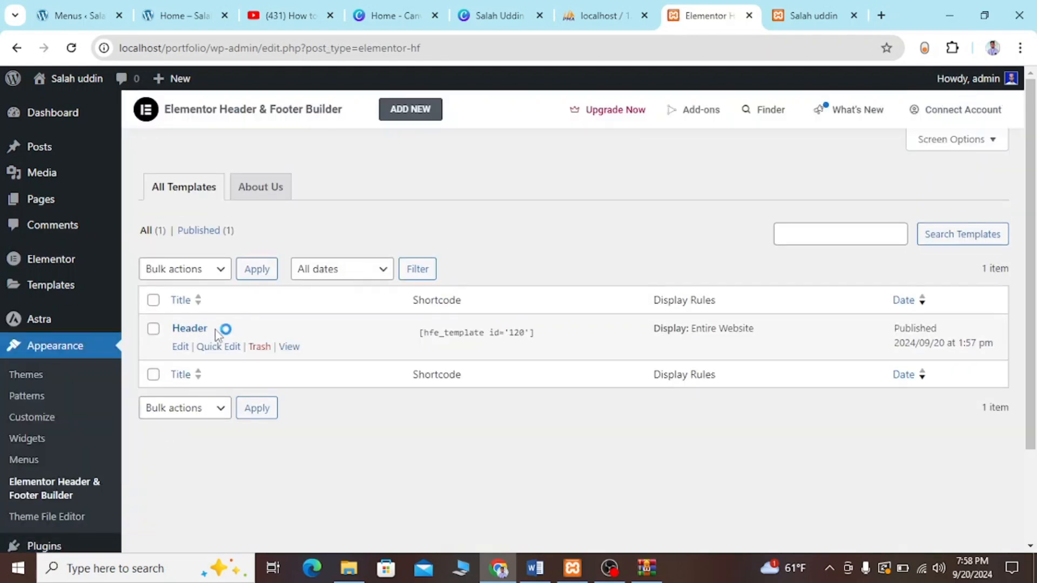
click(179, 347)
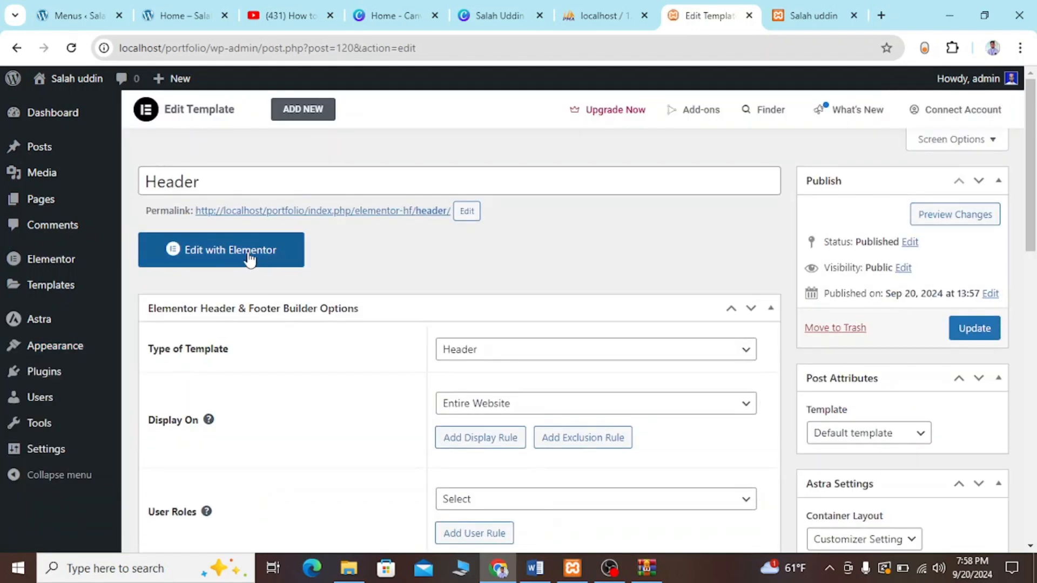
click(249, 260)
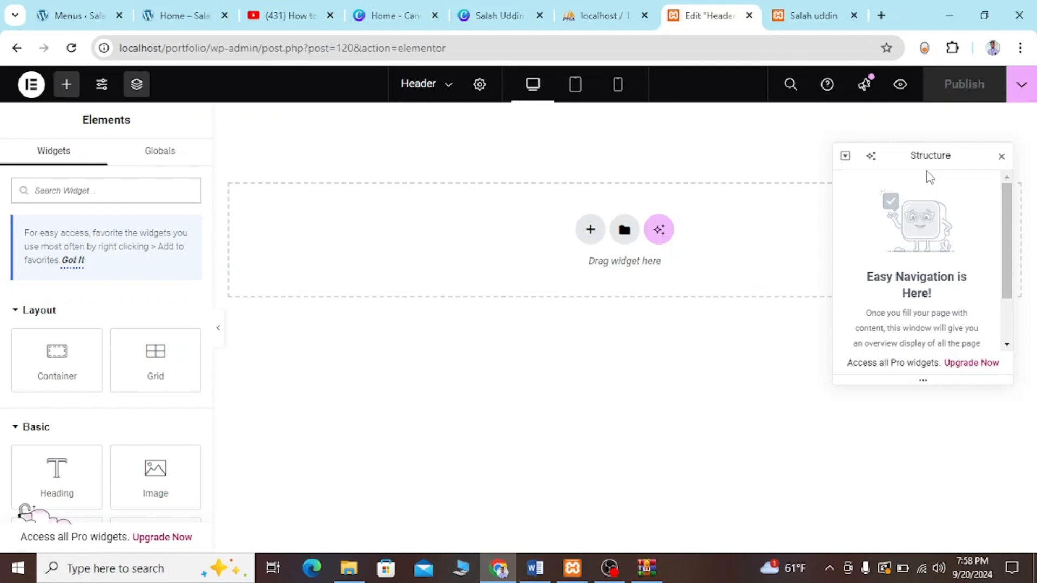
Hide and reshow the Structure panel, and move it further down over the canvas
click(1002, 157)
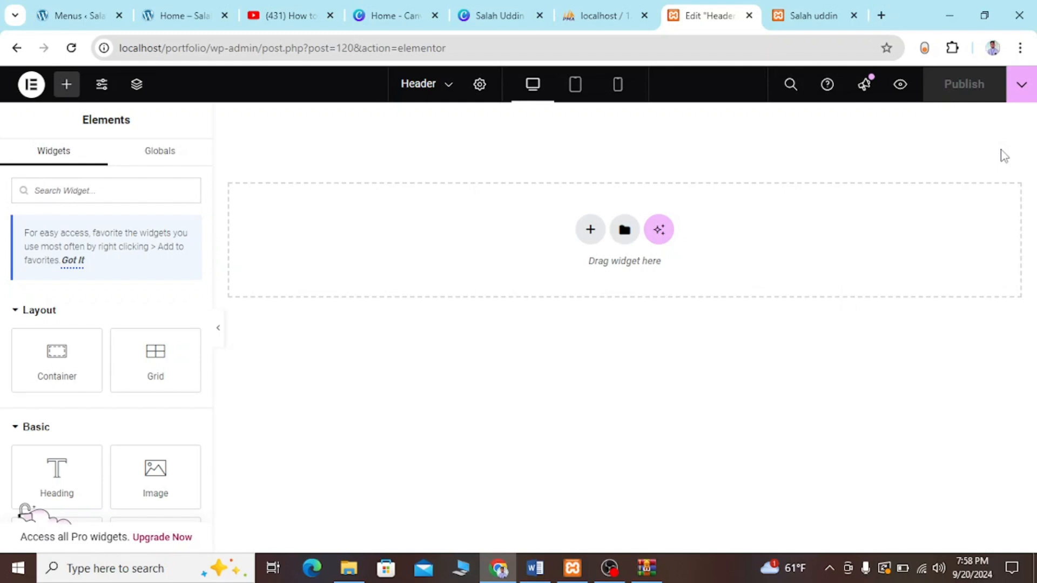
key(ctrl+i)
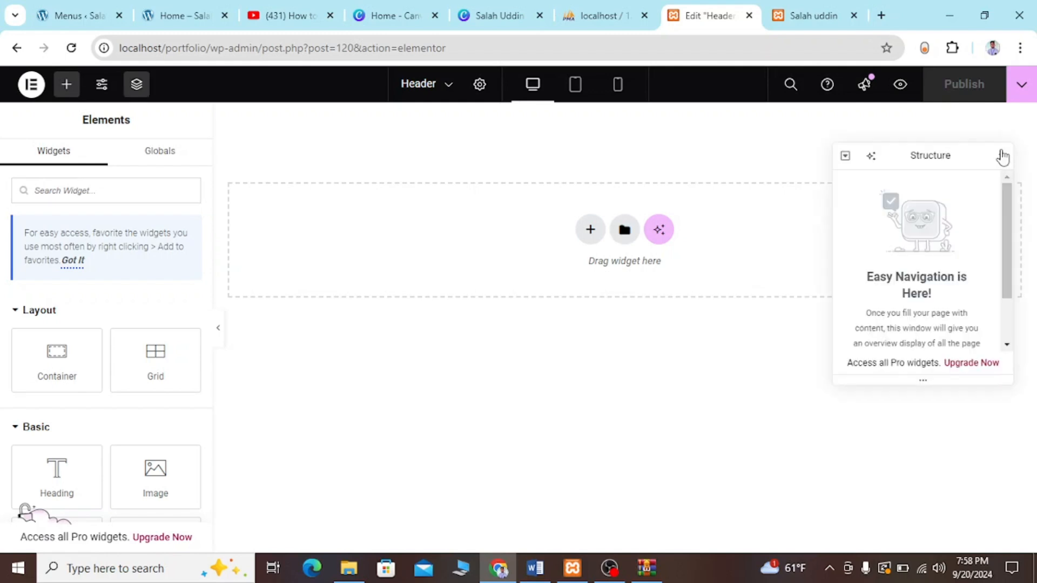
click(1002, 157)
key(ctrl+i)
drag(964, 156, 974, 279)
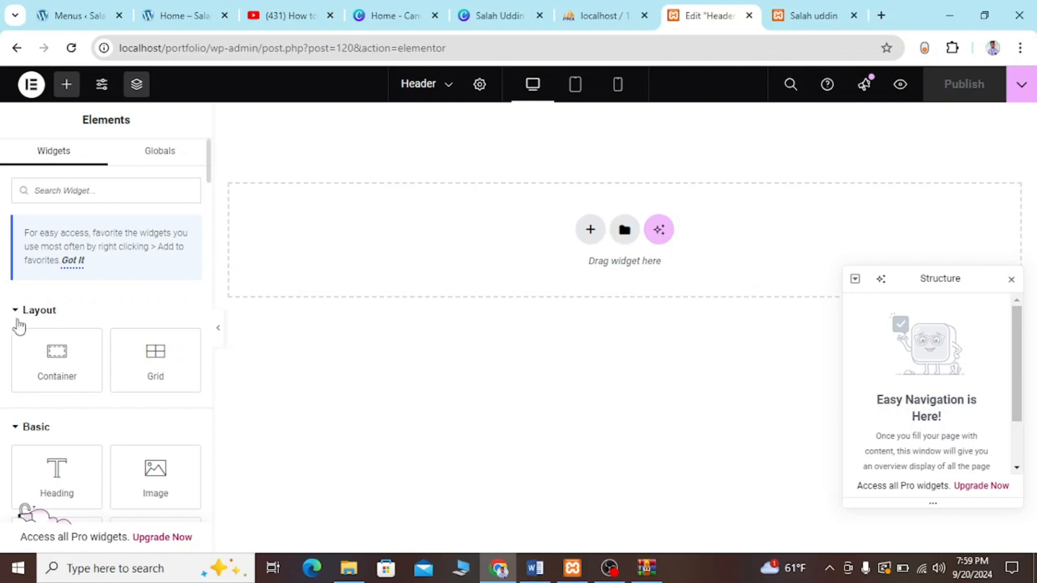
Add a Flexbox container to the empty header canvas and set its boxed content width to 1475 px
click(48, 354)
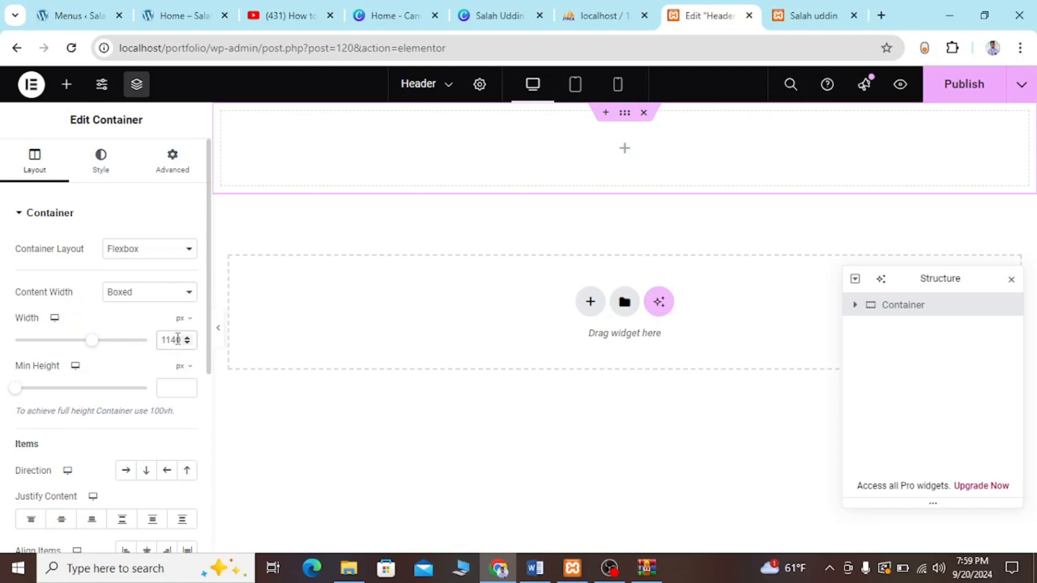
double_click(178, 339)
text(1)
text(470)
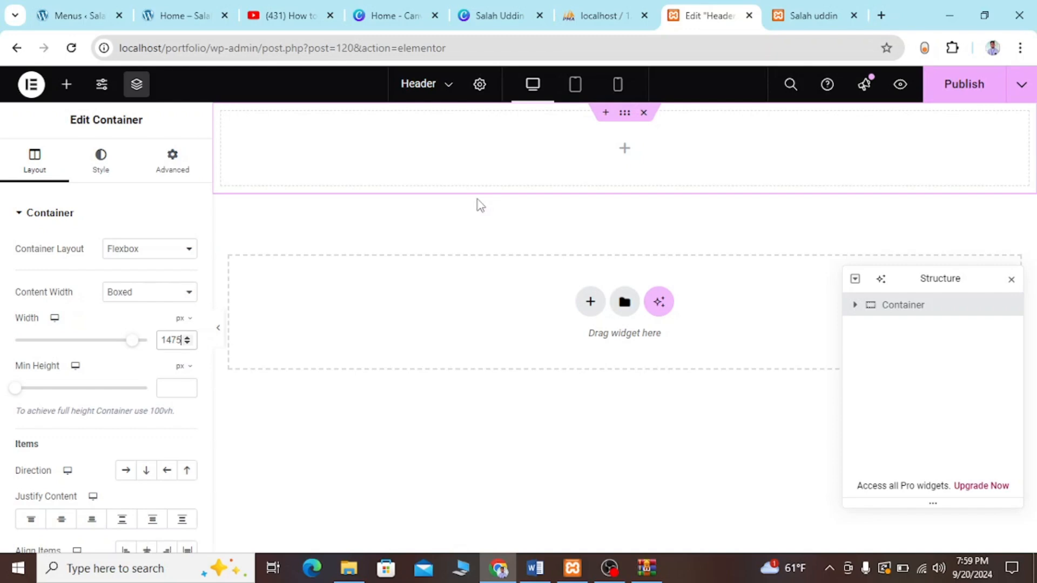
click(497, 220)
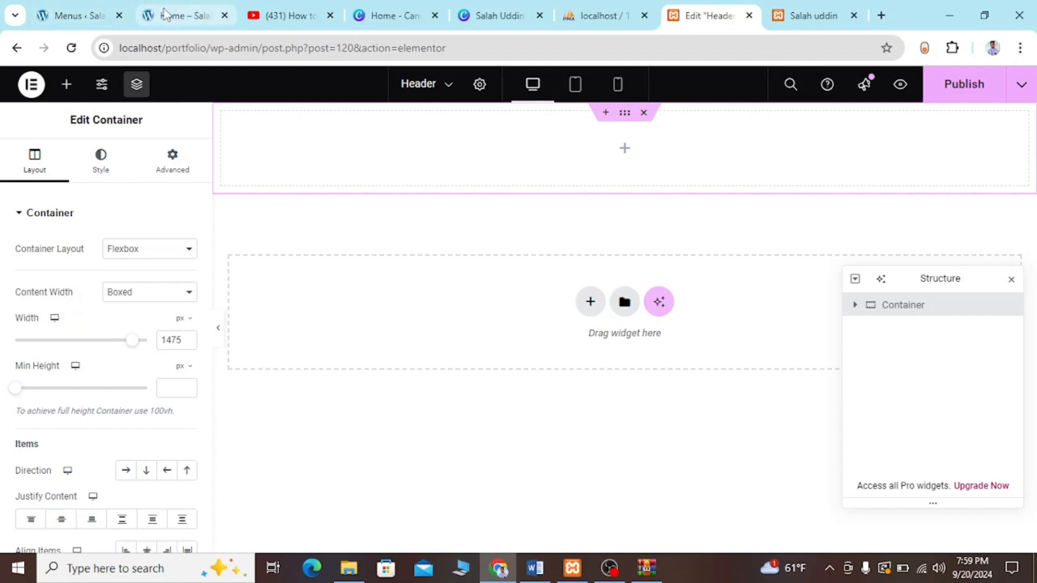
Check the header layout on the reference site's home page and nest a new container inside the header container
click(168, 14)
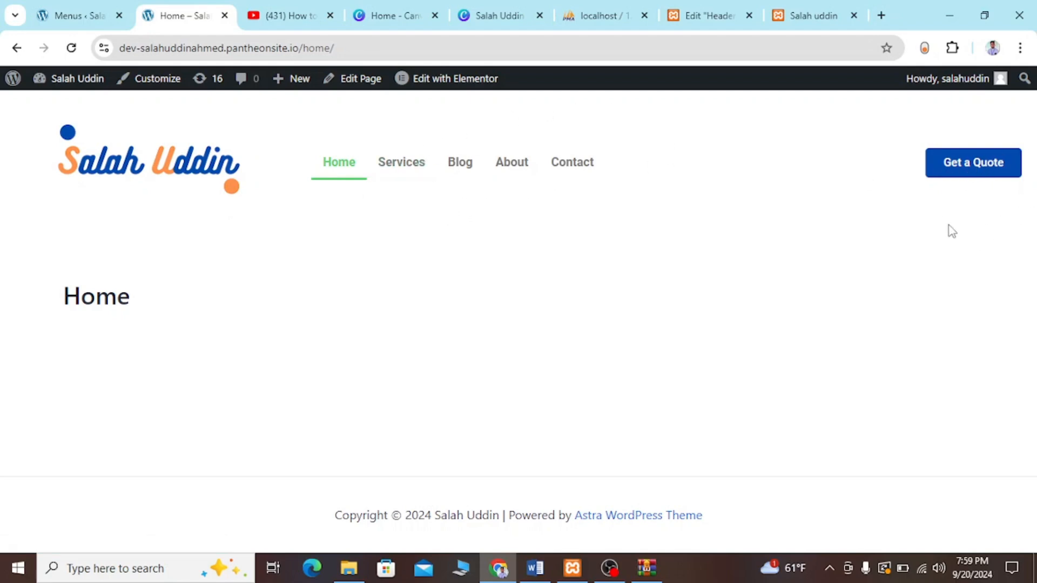
click(708, 7)
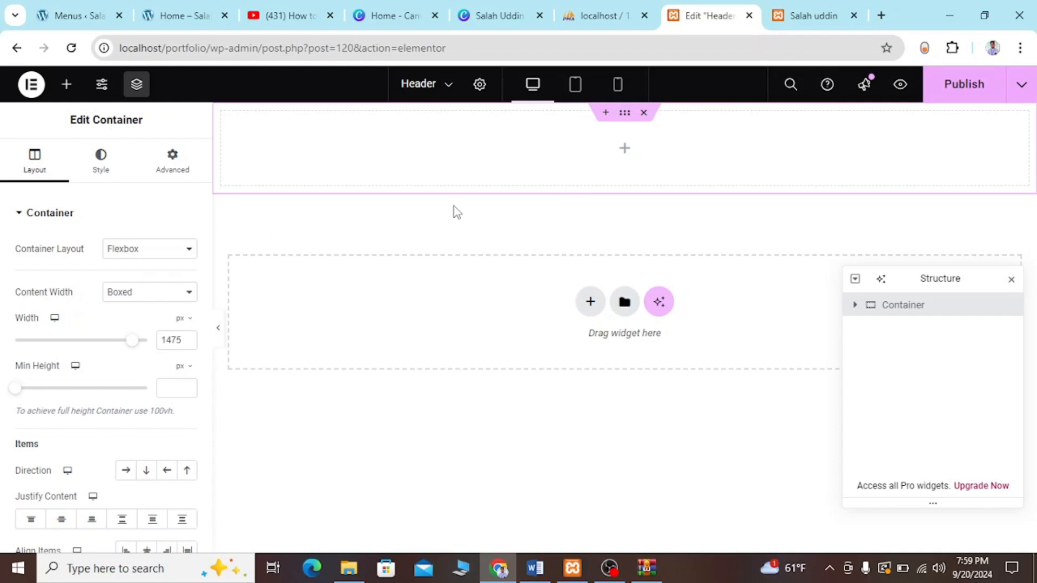
click(172, 14)
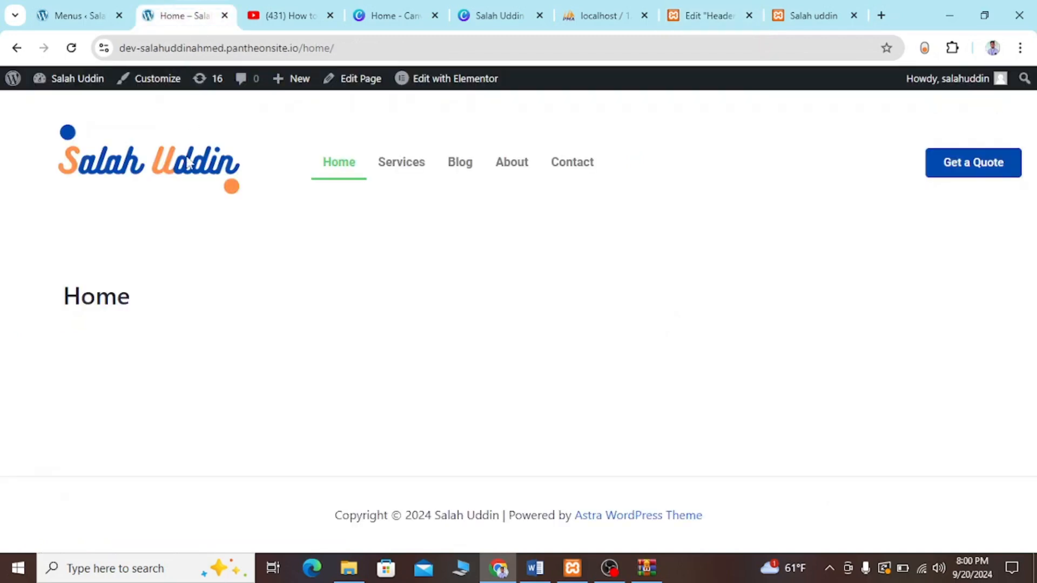
click(717, 13)
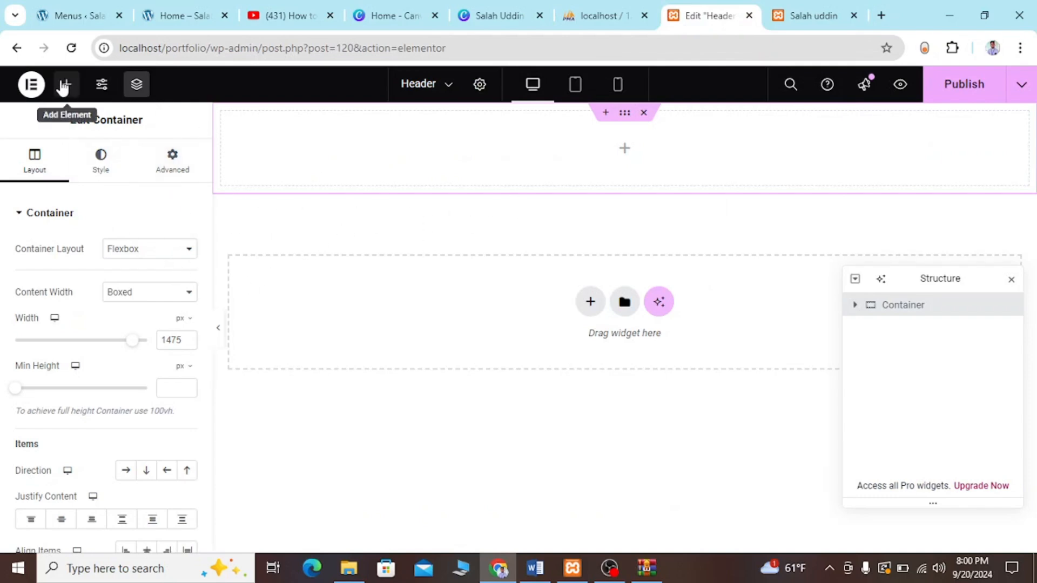
click(63, 85)
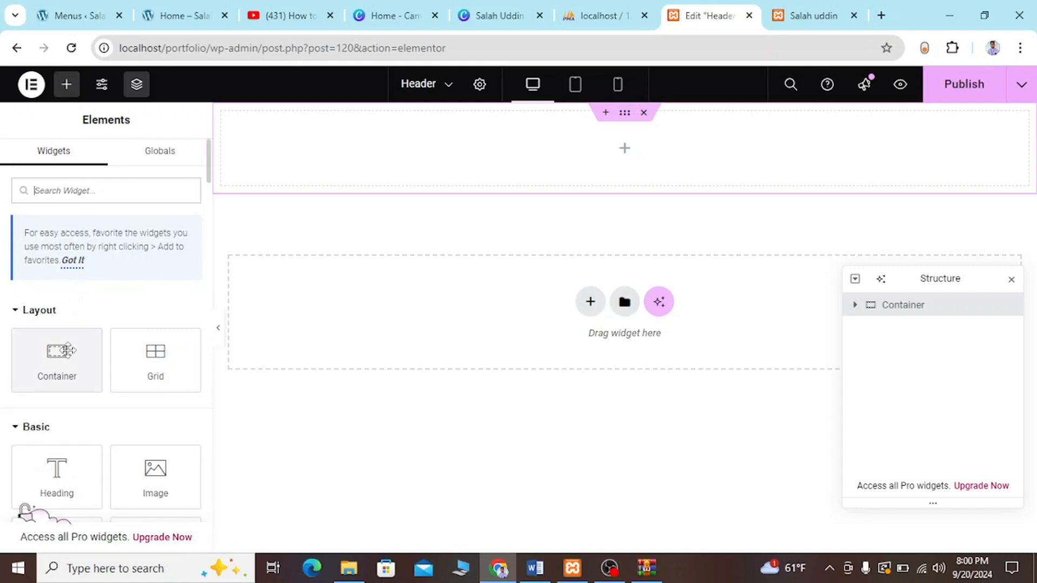
drag(67, 350, 558, 152)
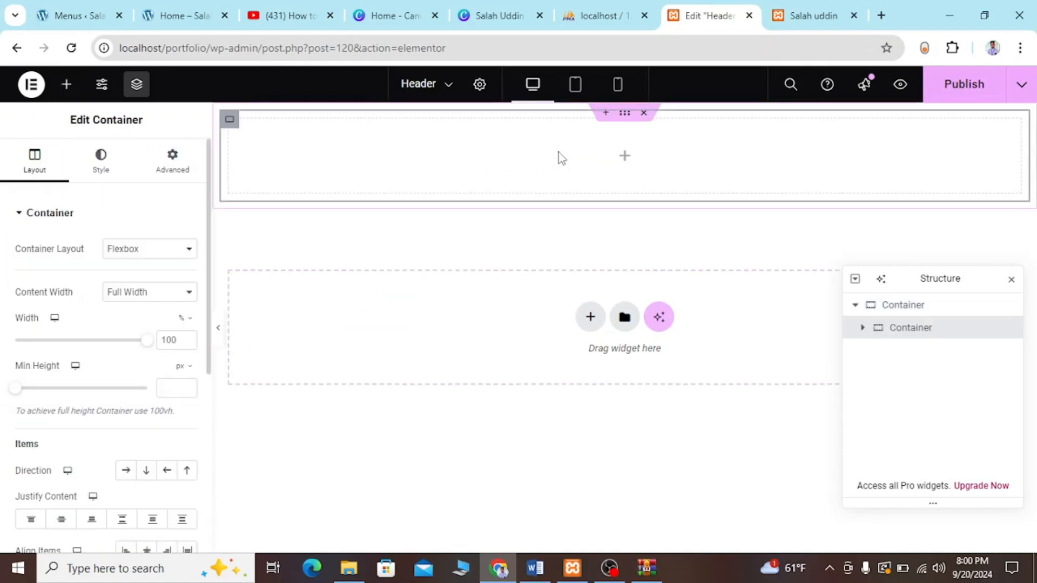
Duplicate the nested container twice so the outer header container holds three inner containers
double_click(896, 306)
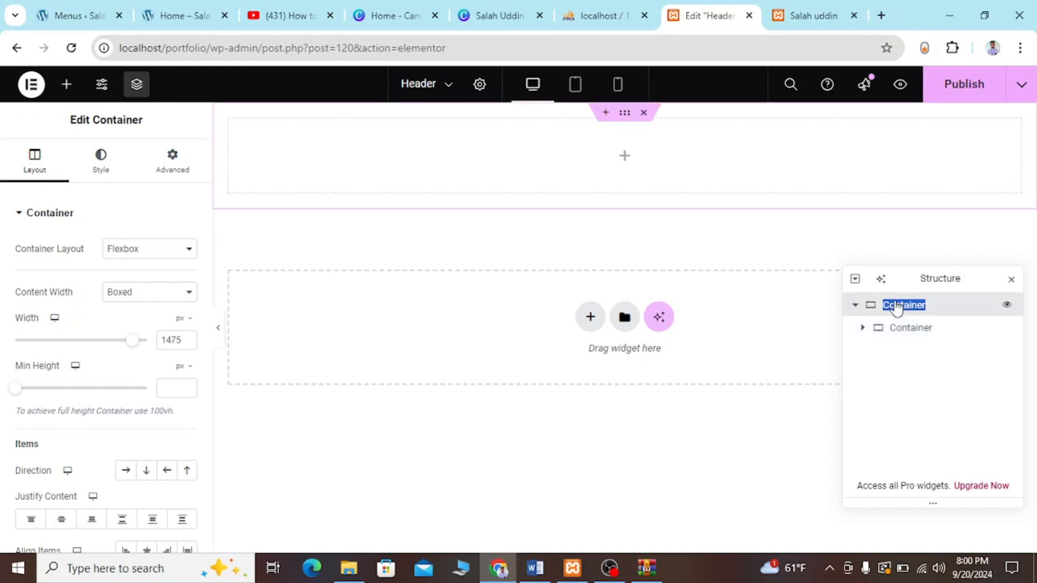
text(Container)
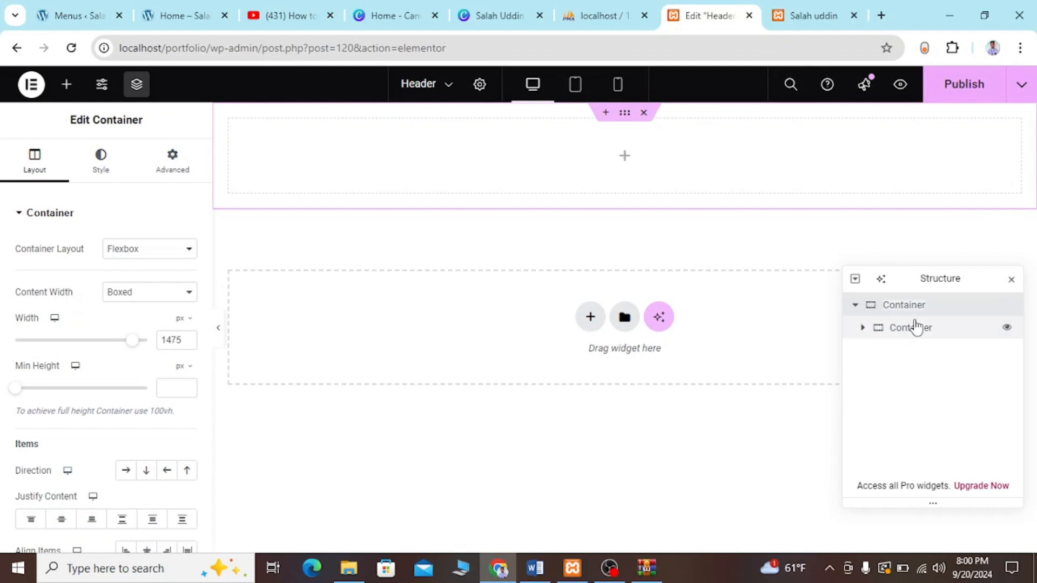
click(914, 327)
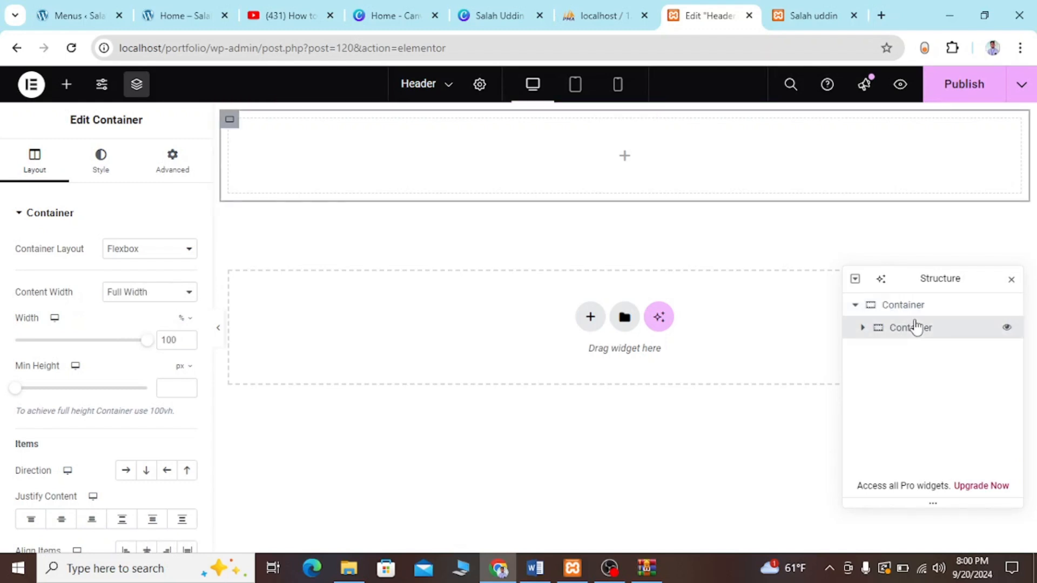
right_click(914, 327)
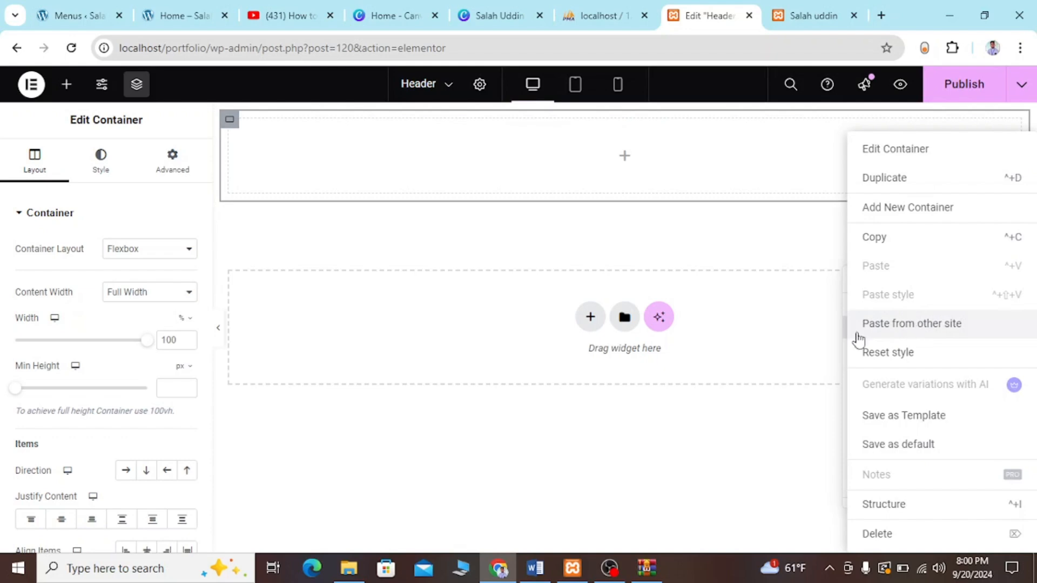
click(799, 350)
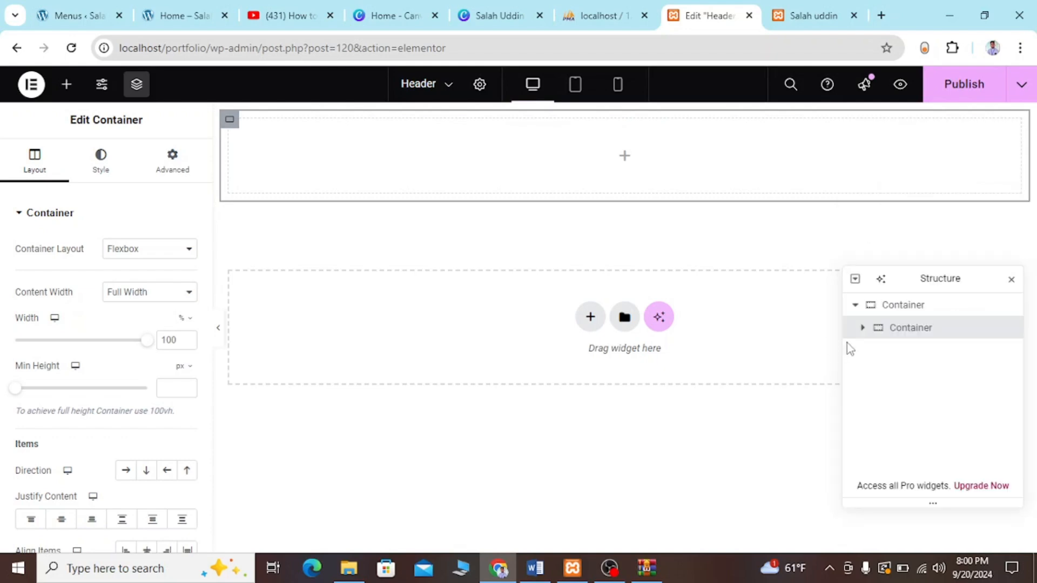
right_click(894, 334)
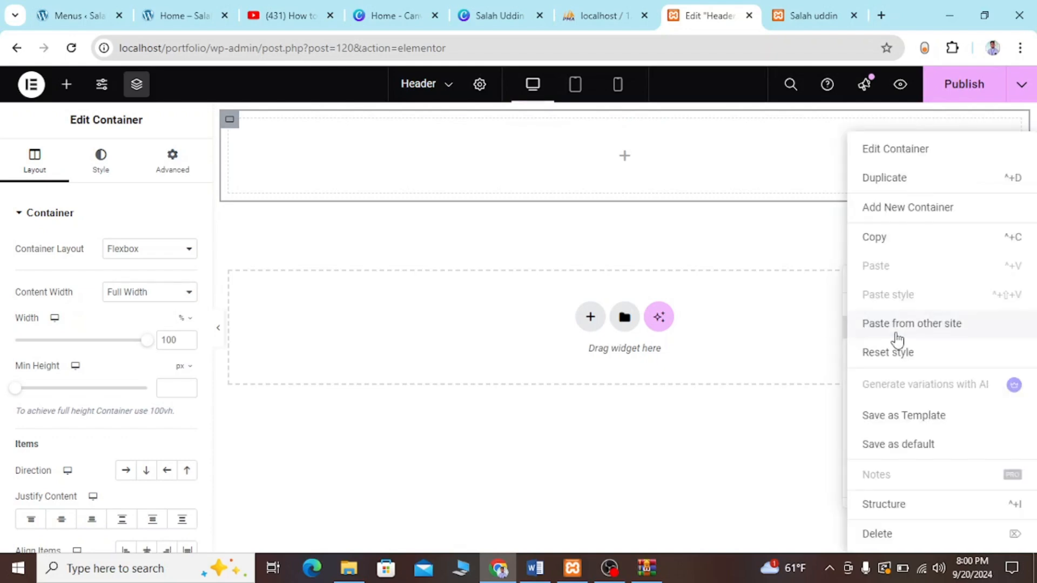
click(895, 178)
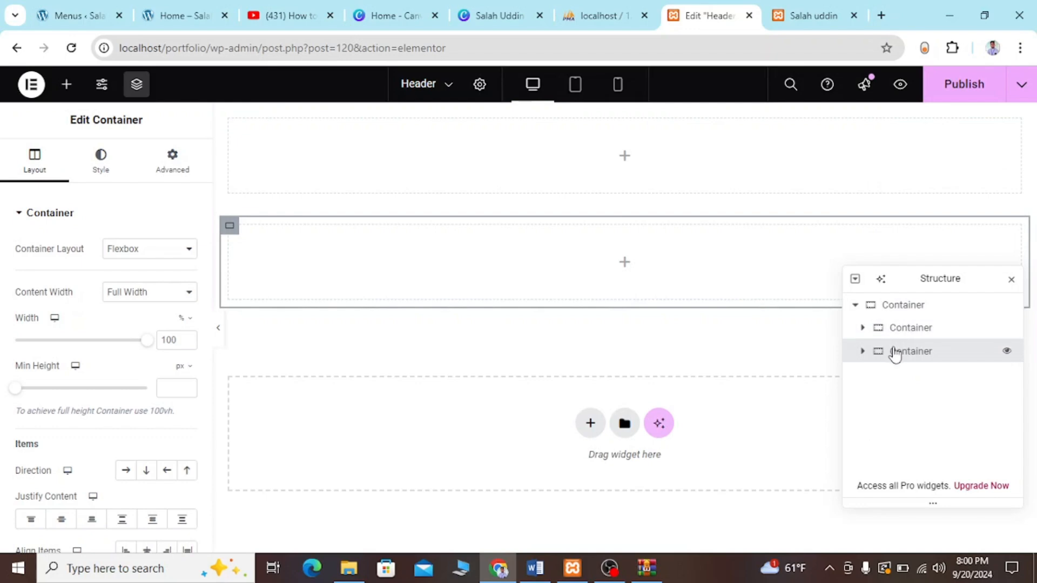
right_click(895, 354)
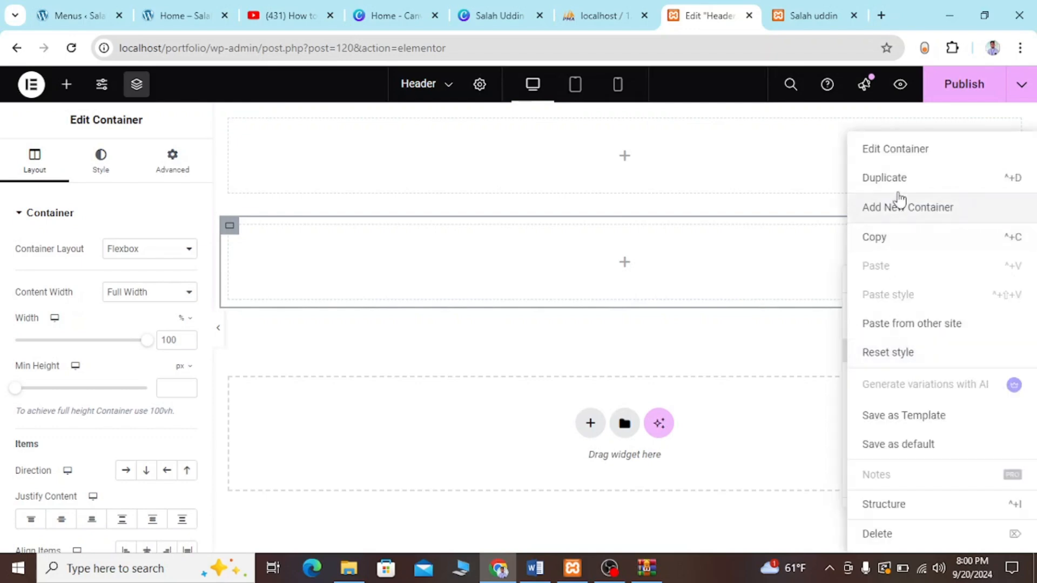
click(898, 179)
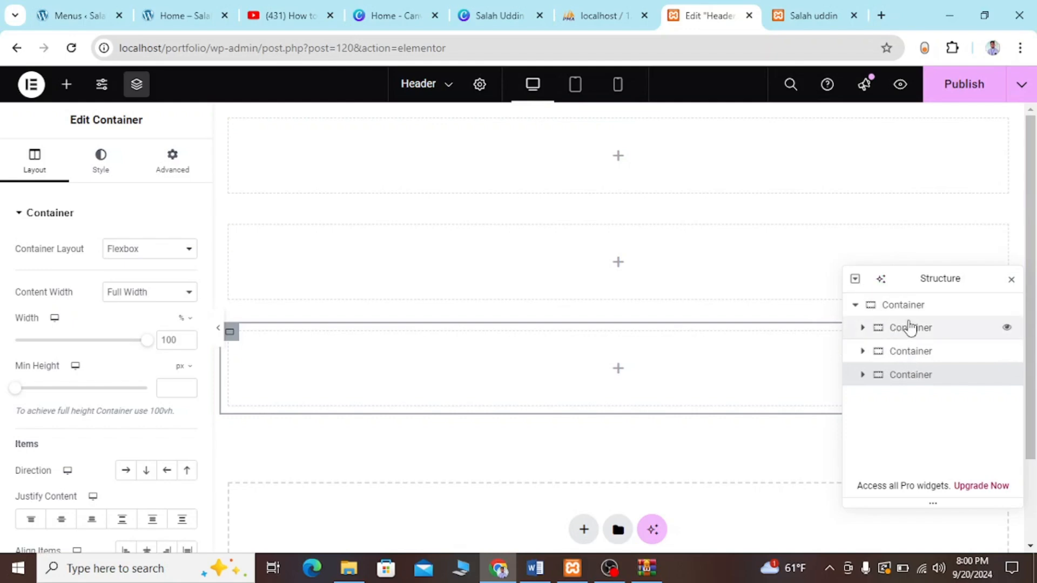
Rename the three inner containers, in order, as "logo", "menu" and "button"
double_click(911, 327)
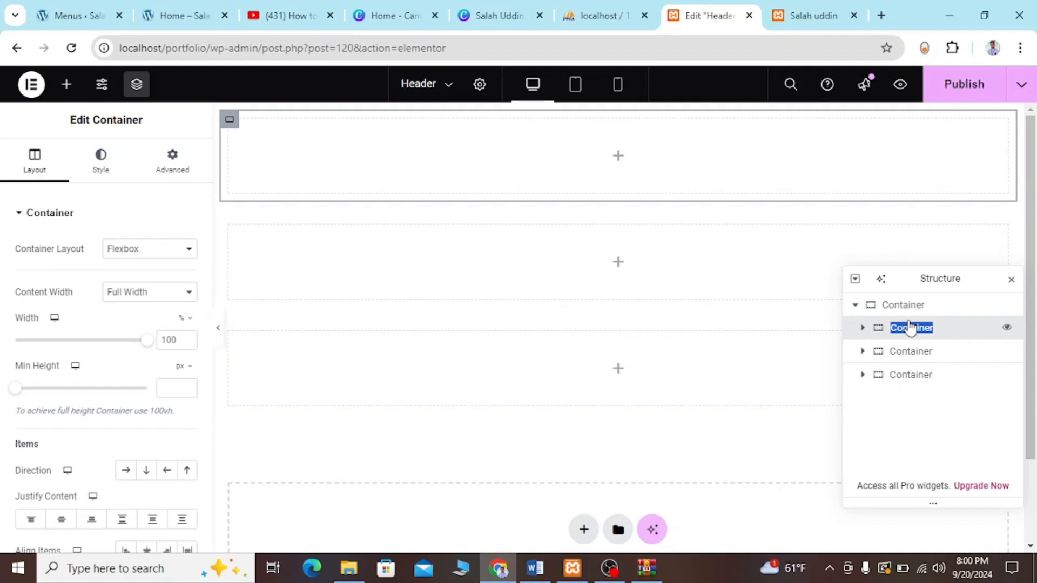
text(logo)
double_click(912, 351)
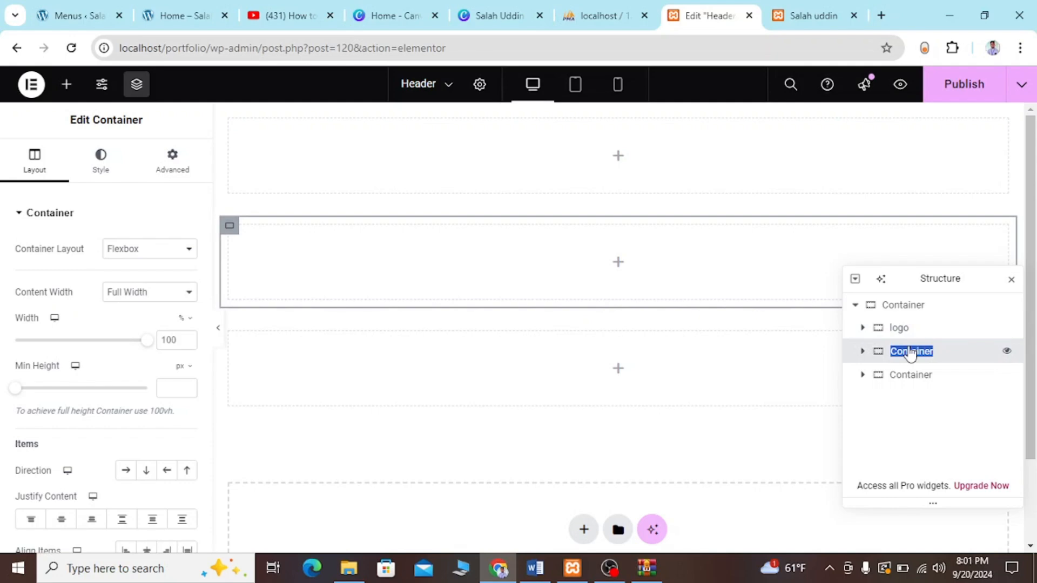
text(menu)
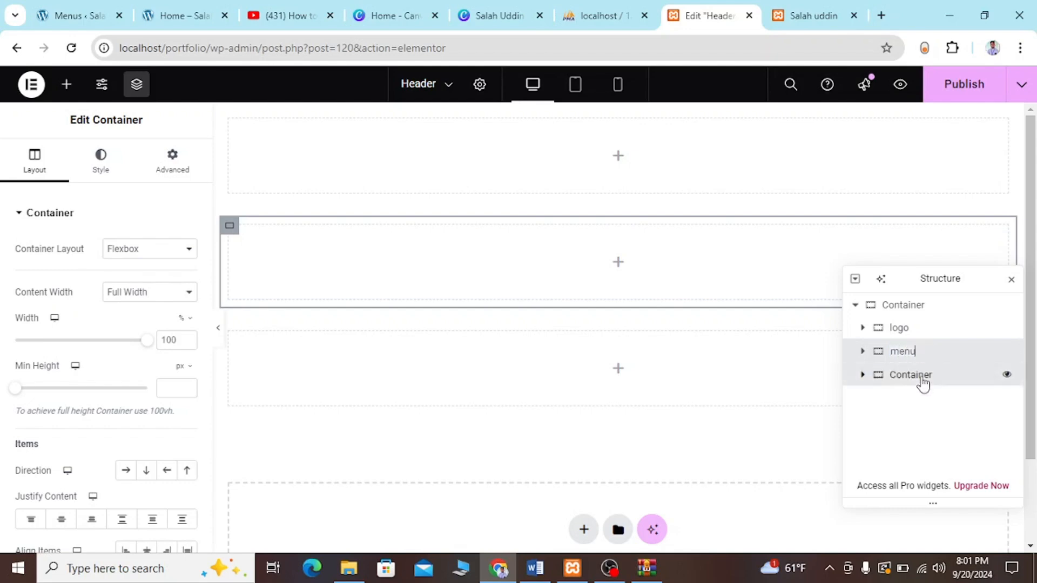
double_click(922, 379)
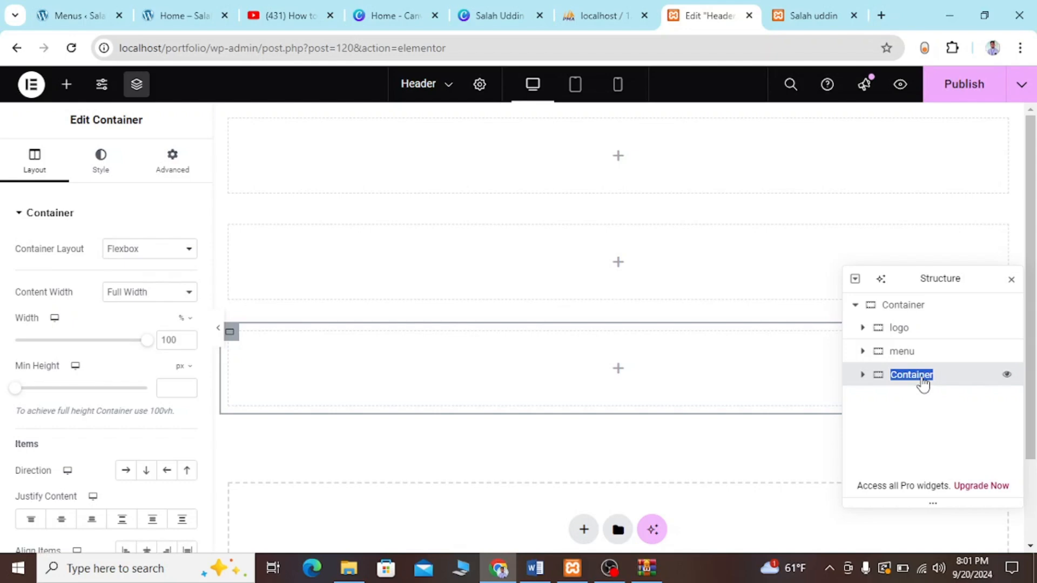
text(button)
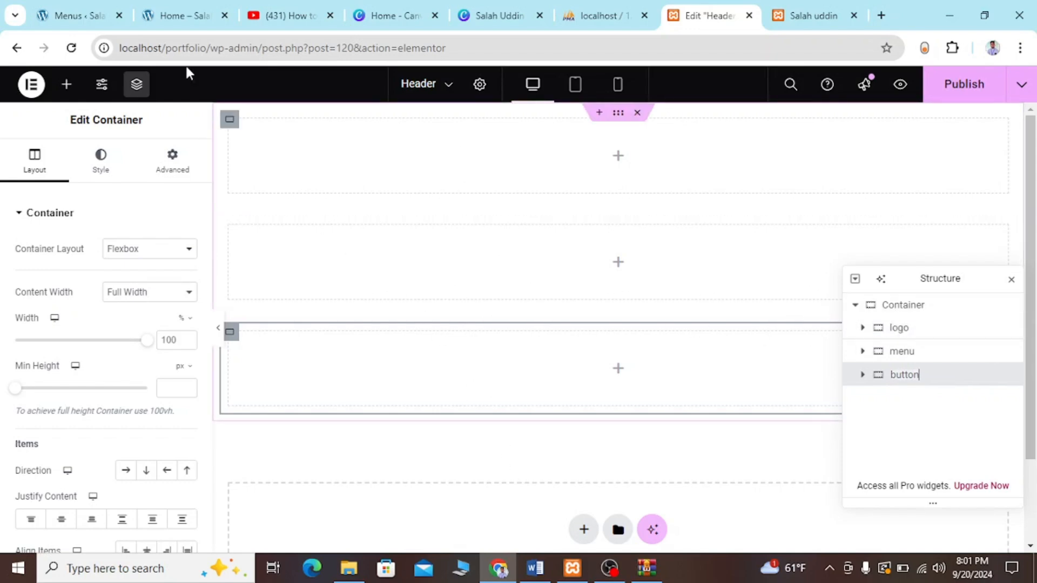
Compare with the reference header and set the outer container's direction to Row - horizontal
click(183, 15)
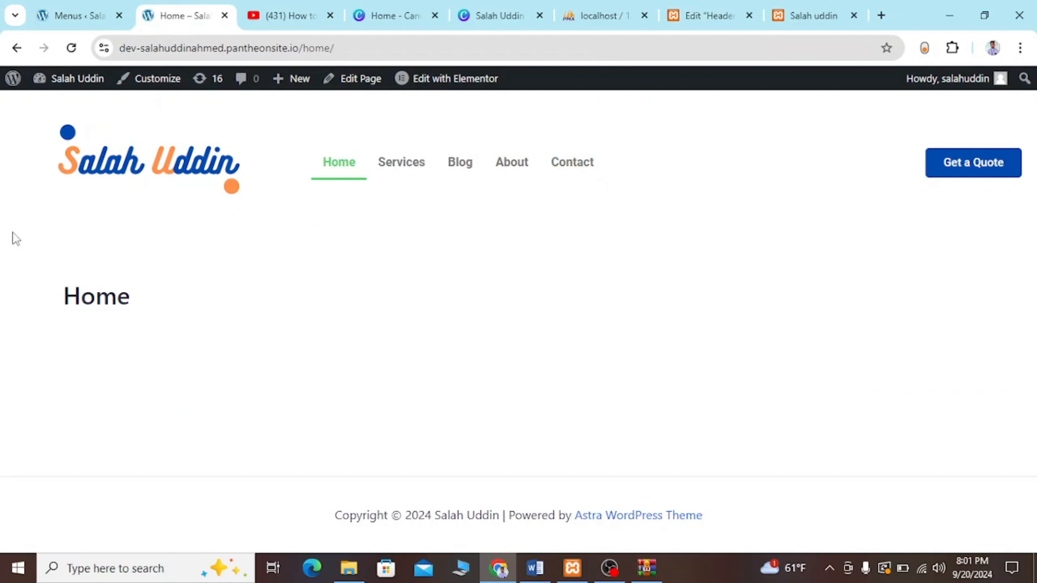
click(719, 19)
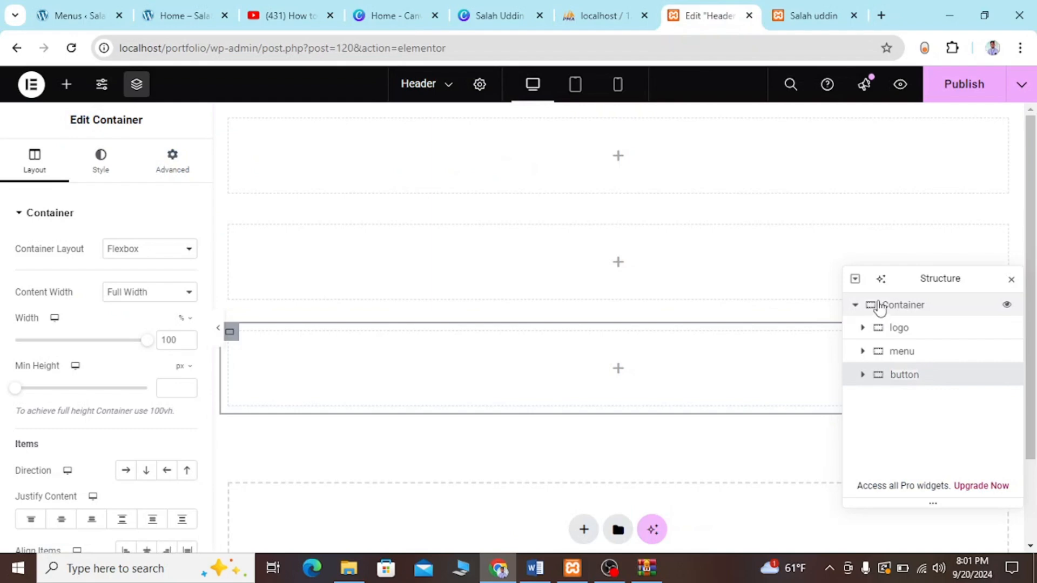
click(879, 306)
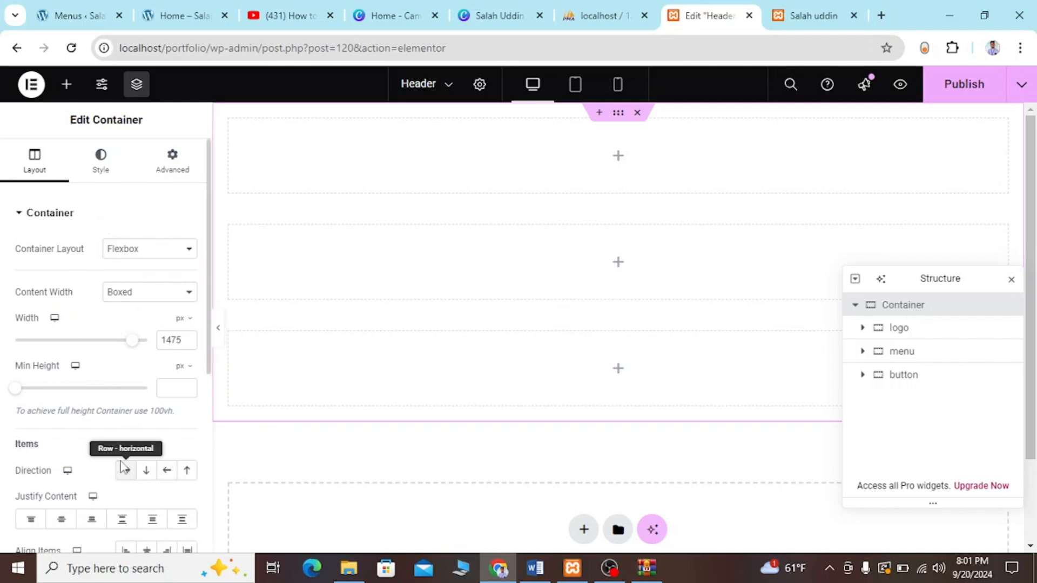
click(125, 473)
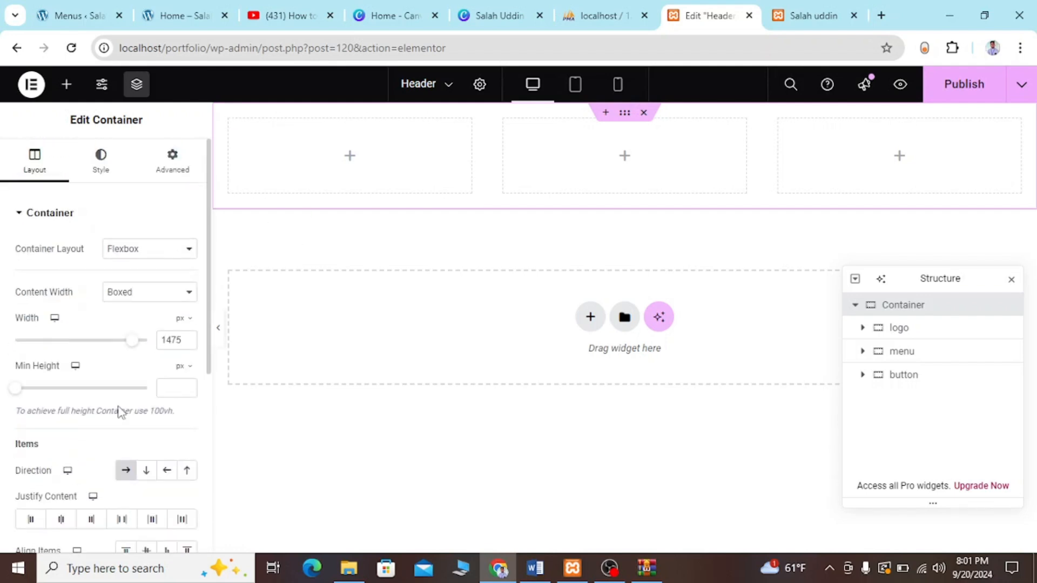
Place an Image widget in the logo container and upload the removebg-preview logo PNG from Downloads as its image
click(66, 85)
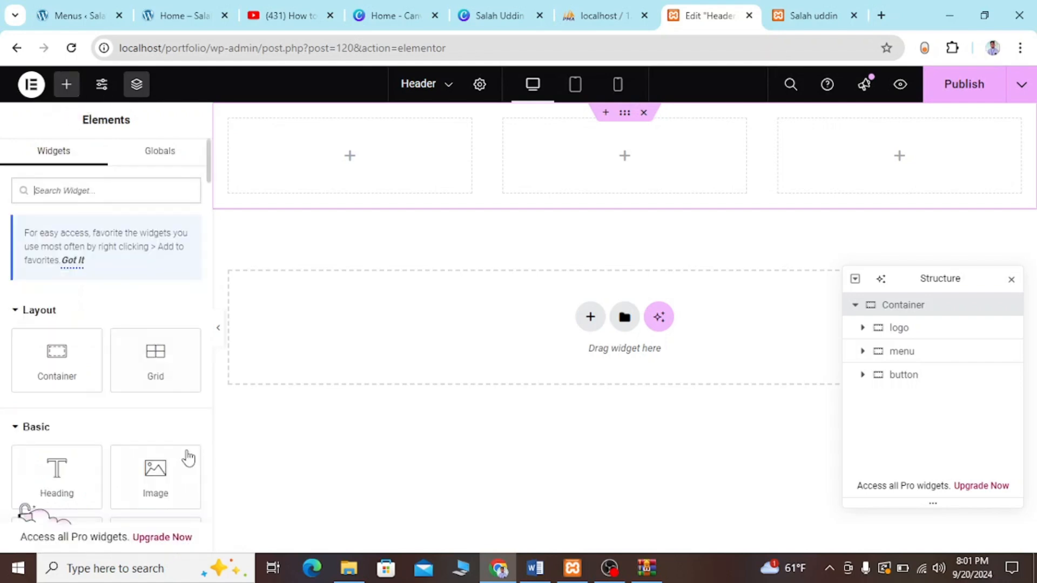
drag(156, 476, 344, 173)
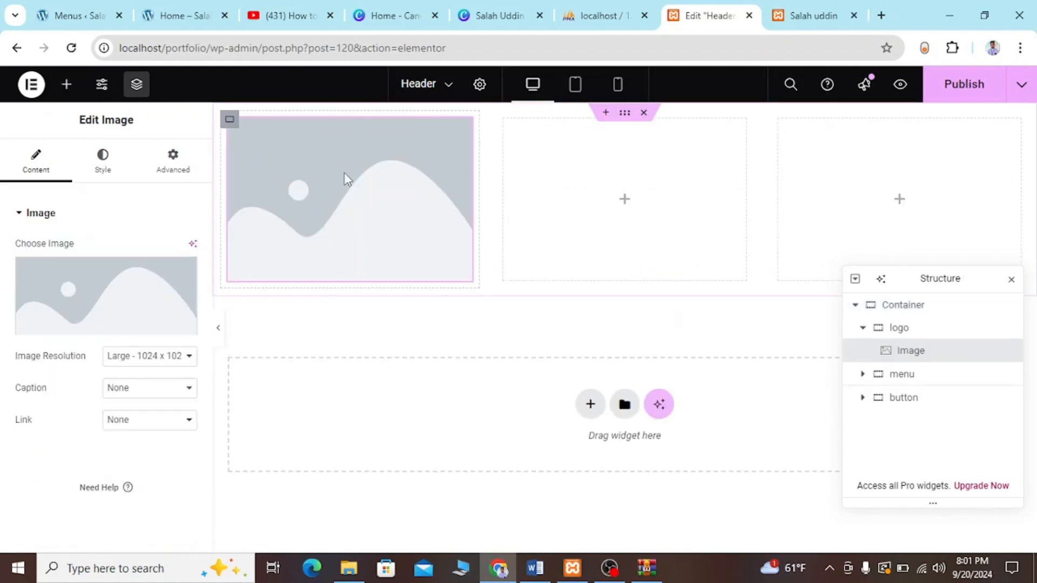
click(80, 321)
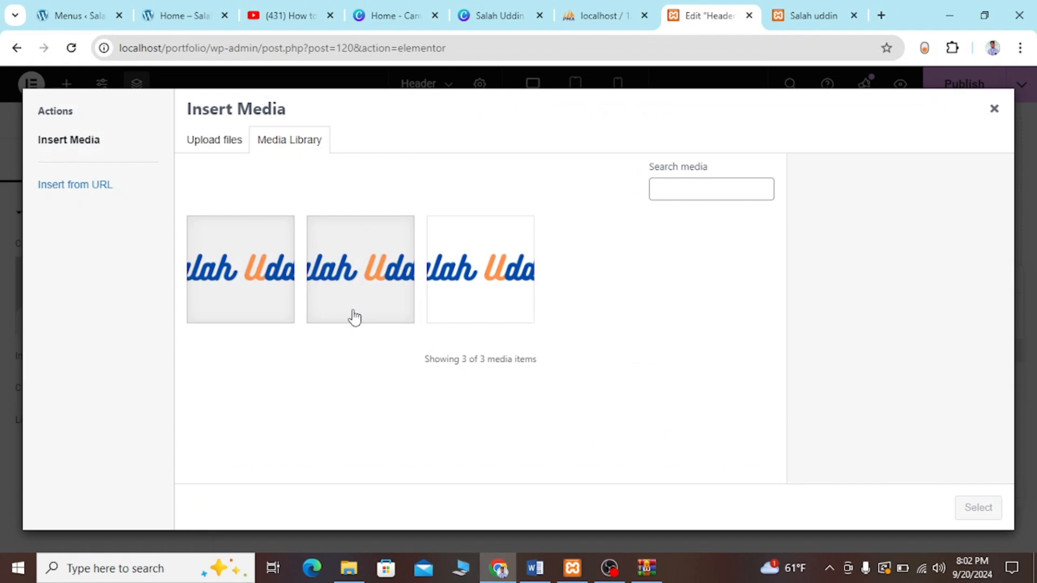
click(227, 140)
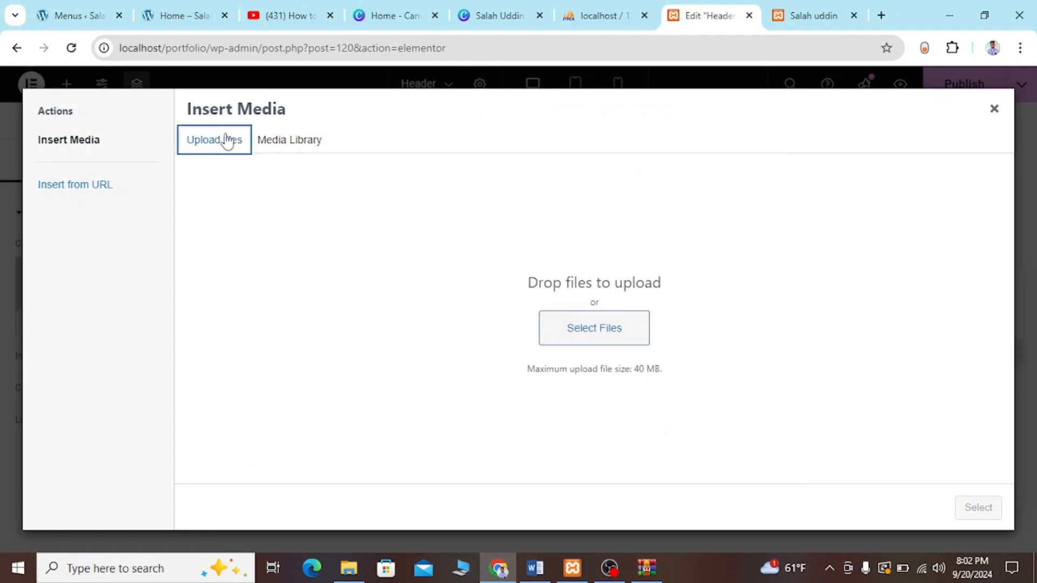
click(605, 330)
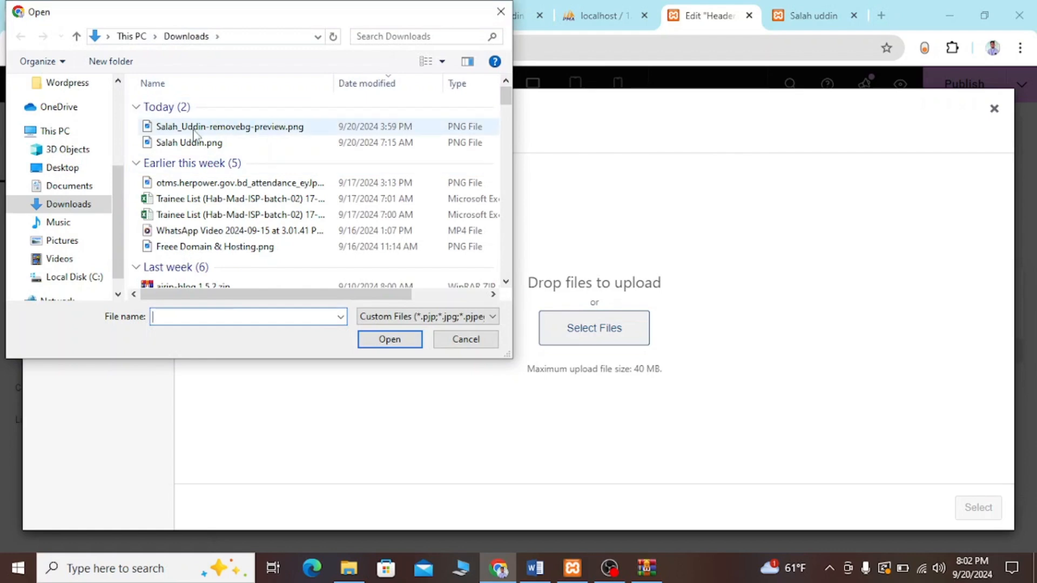
click(194, 130)
click(377, 341)
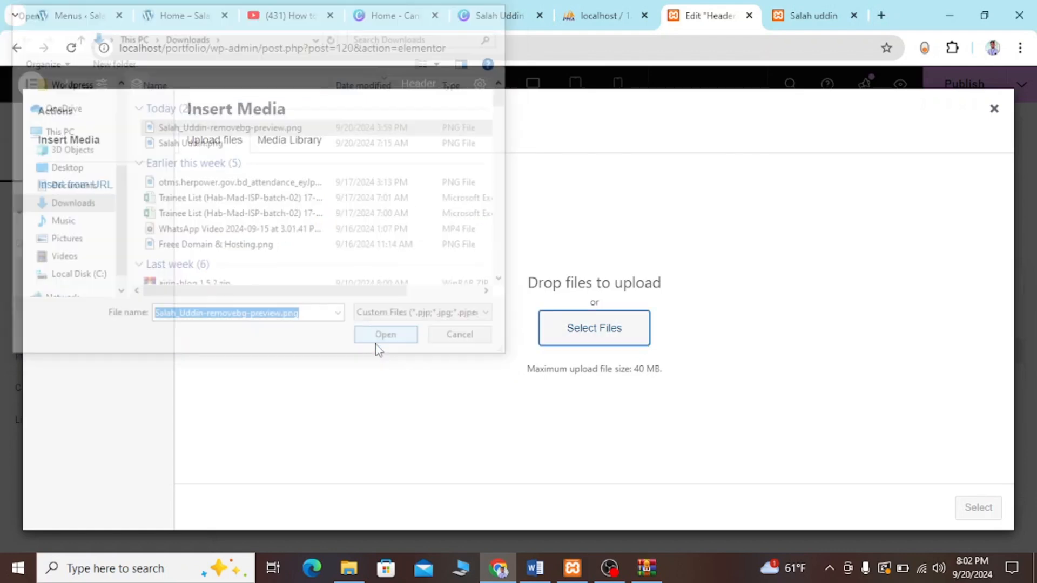
scroll(882, 419, down, 2)
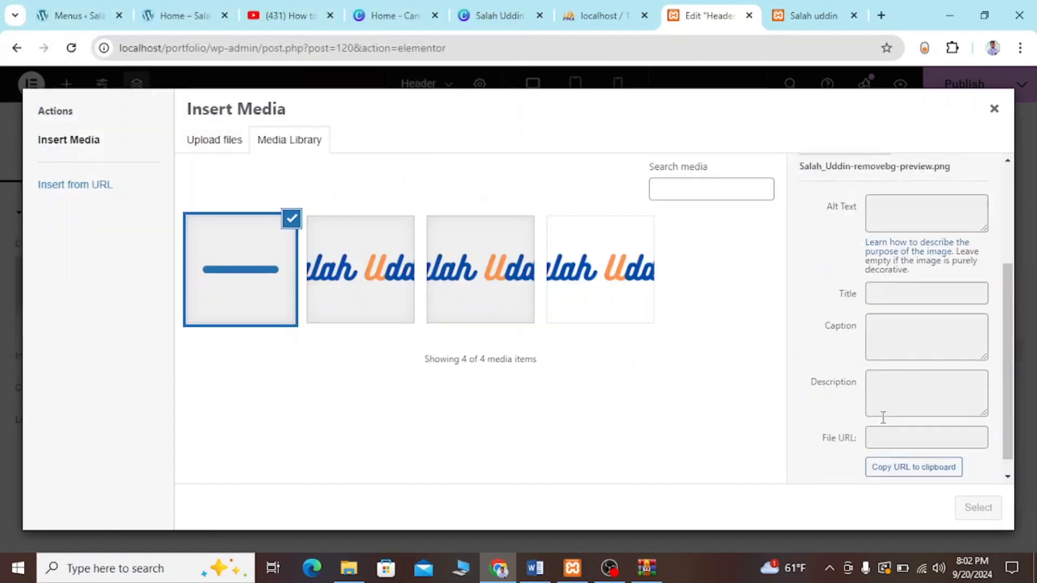
click(966, 507)
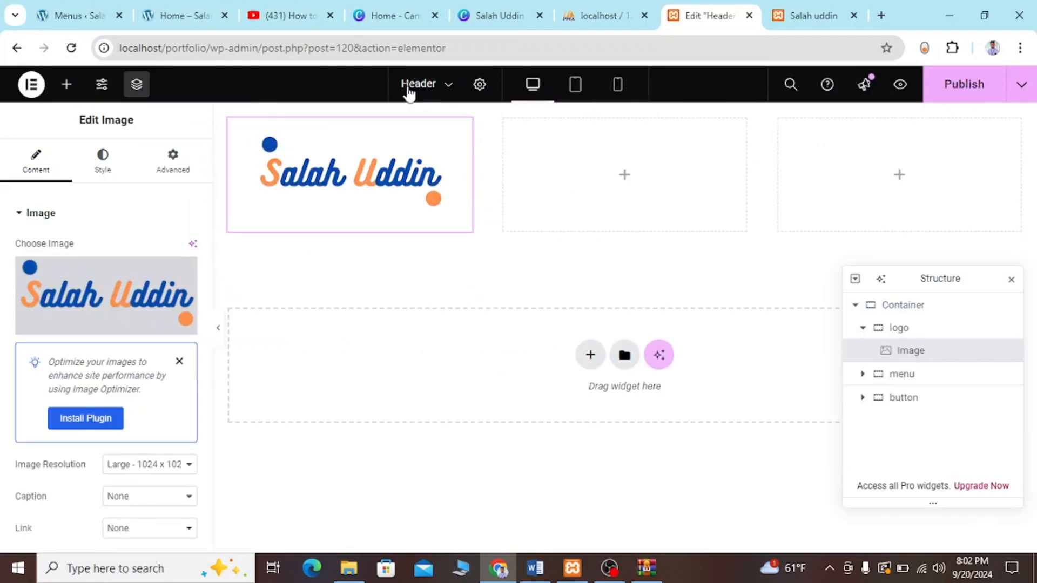
Check the logo design in Canva, and place a Navigation Menu widget in the header's menu container
click(472, 15)
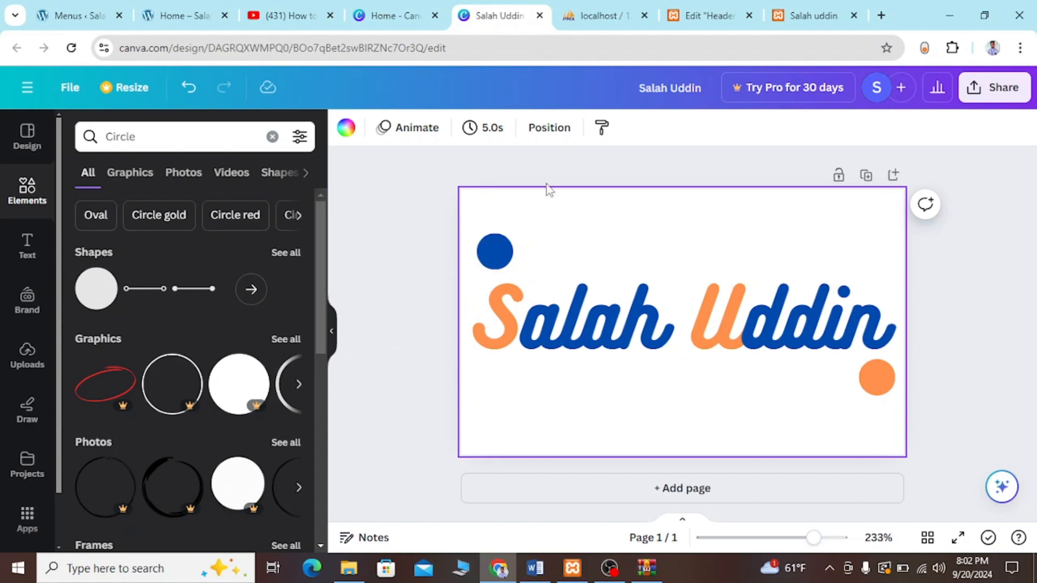
click(694, 22)
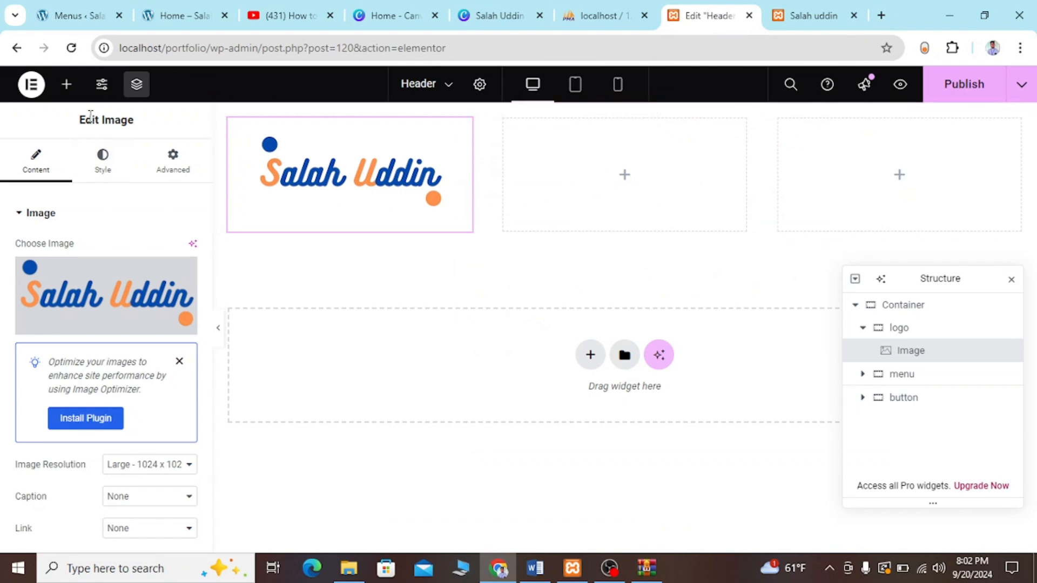
click(66, 85)
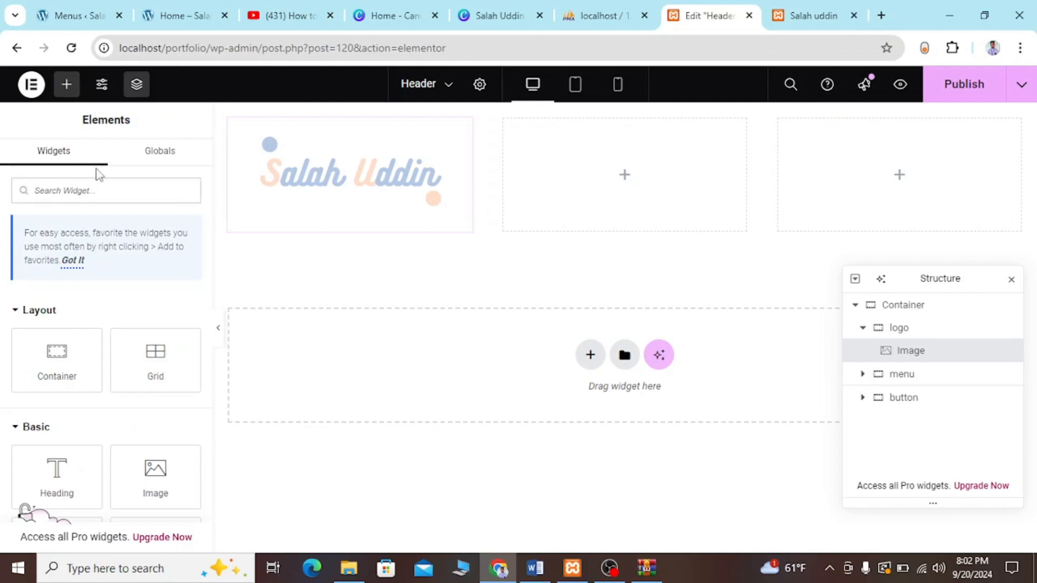
text(menu)
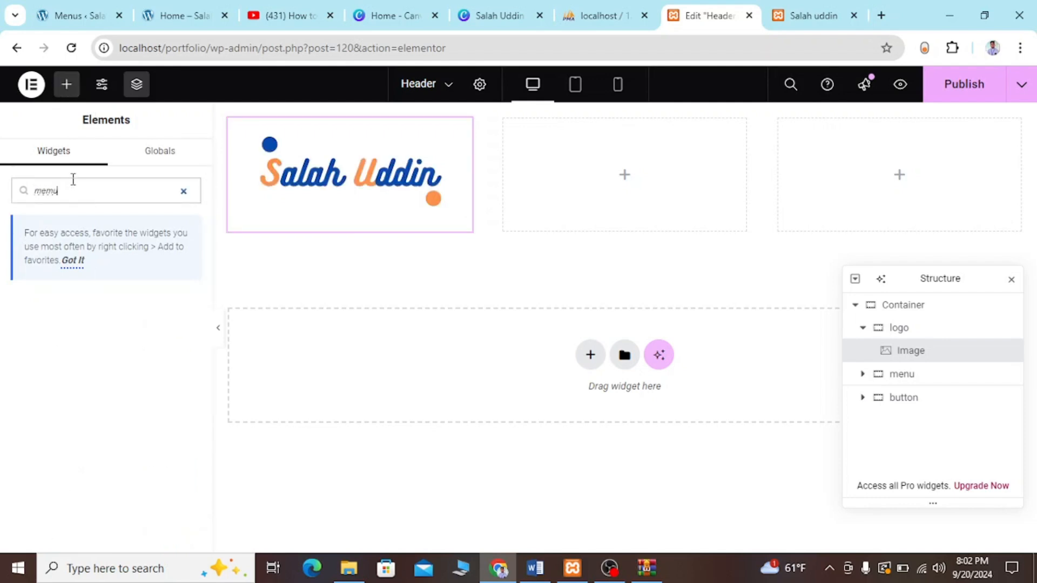
key(BackSpace)
text(nu)
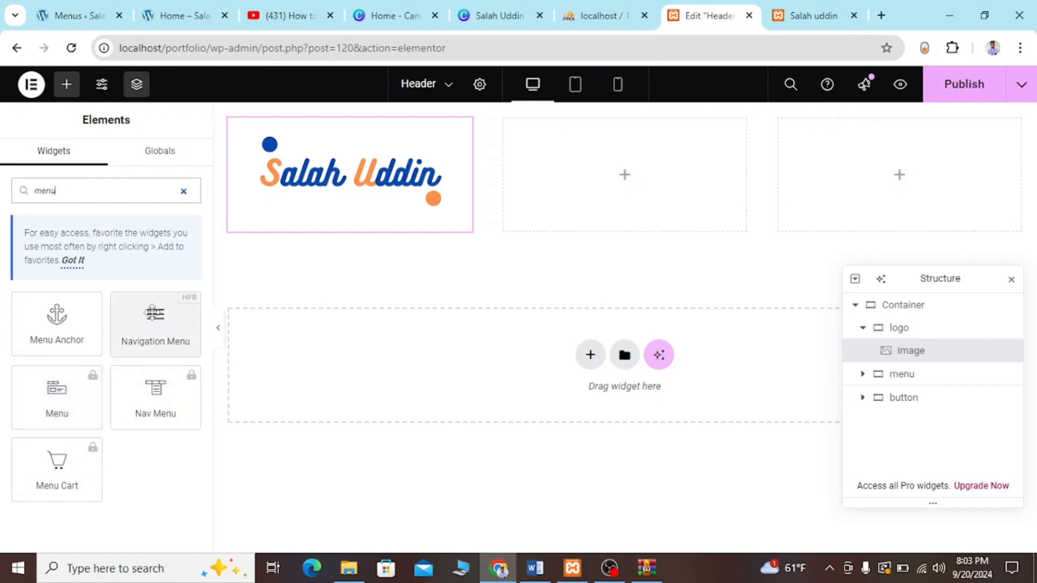
drag(154, 313, 590, 195)
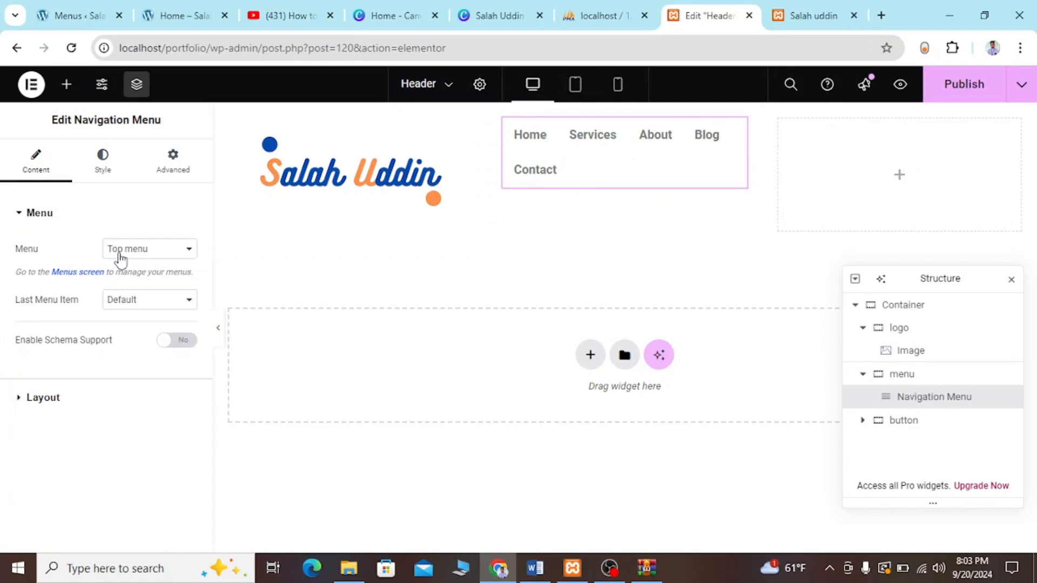
Choose Top menu as the Navigation Menu's source and widen the menu container to about 43%
click(141, 249)
click(136, 267)
click(144, 252)
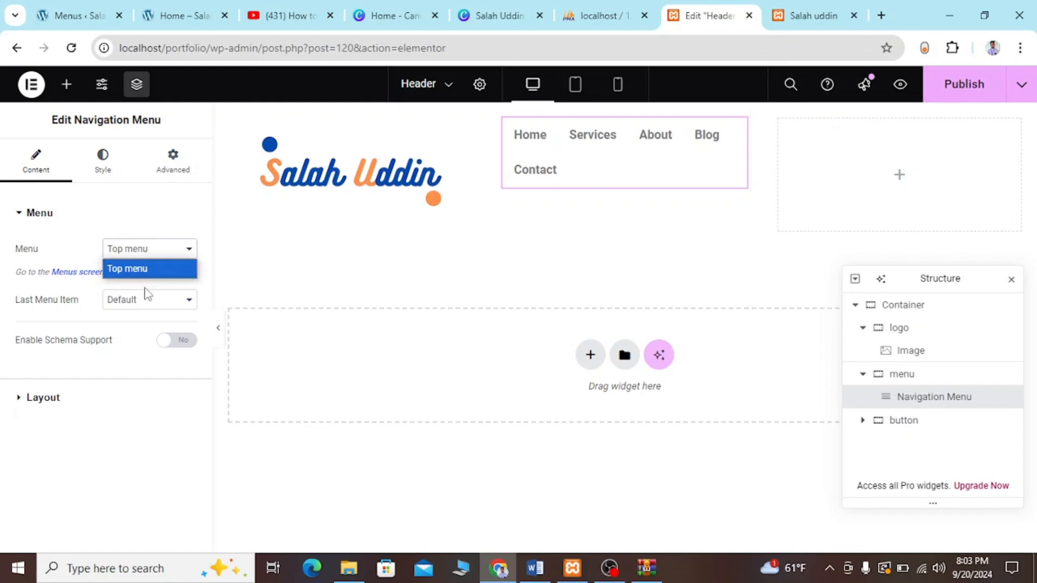
click(157, 253)
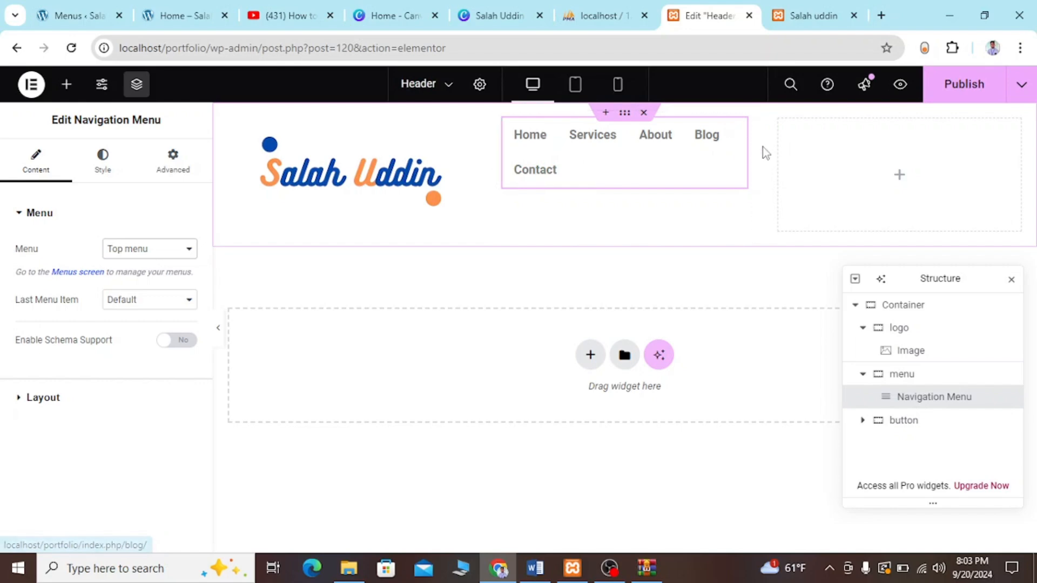
click(890, 374)
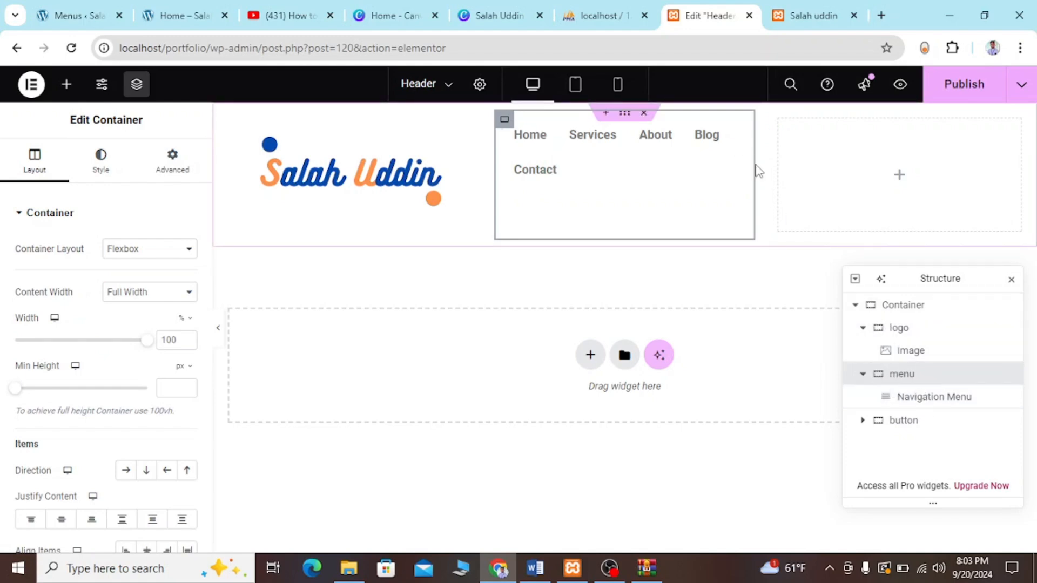
drag(752, 162, 860, 163)
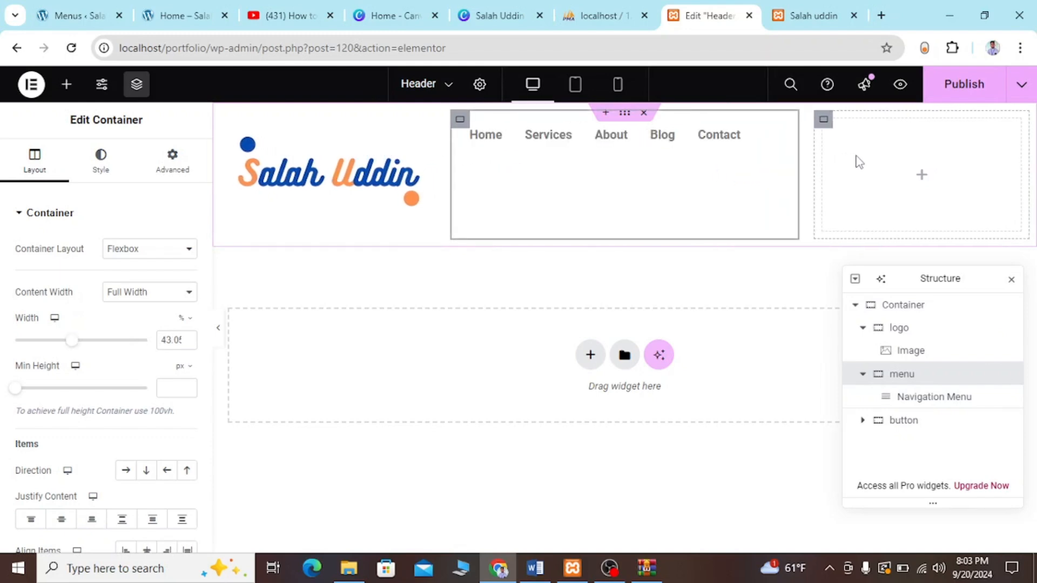
Try to place a Button widget in the empty button container, and undo the placement
click(923, 172)
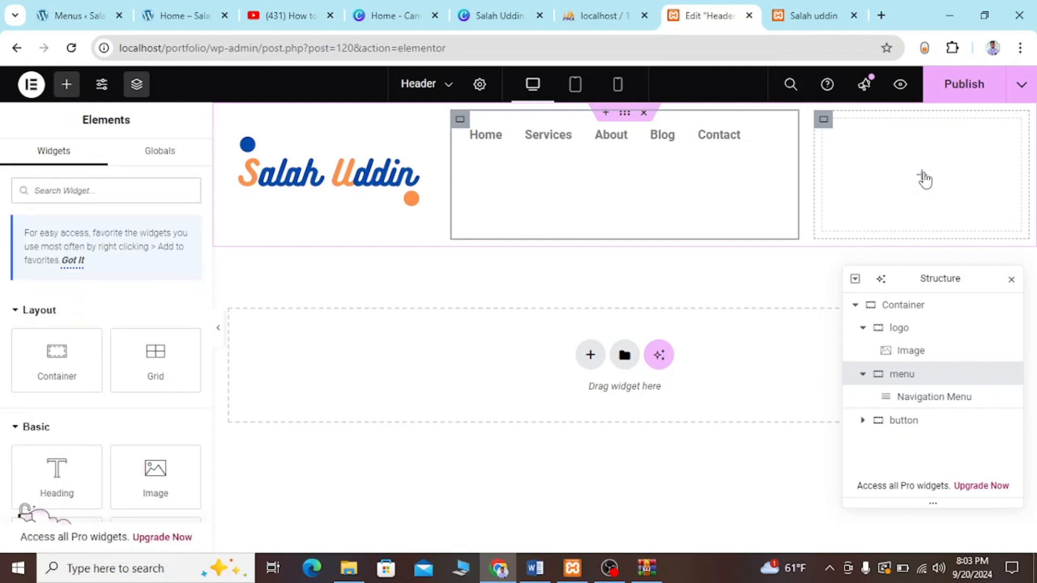
click(86, 191)
text(button)
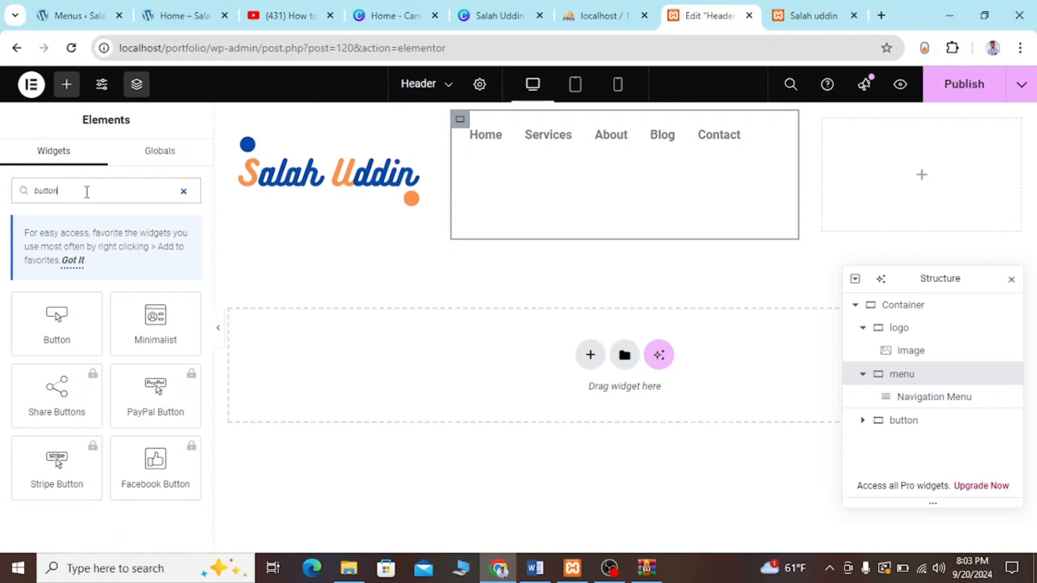
drag(56, 318, 757, 192)
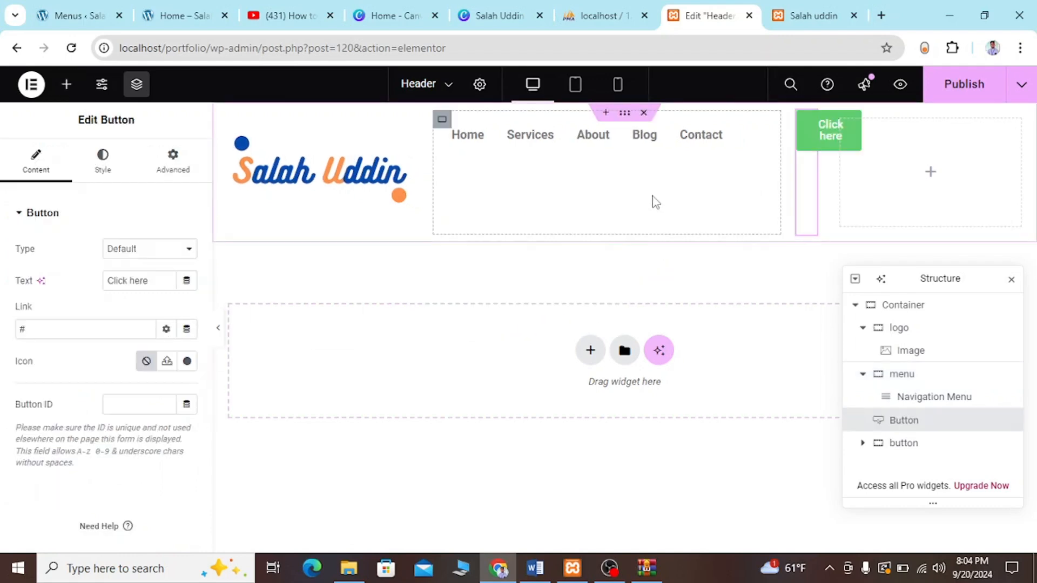
key(ctrl+z)
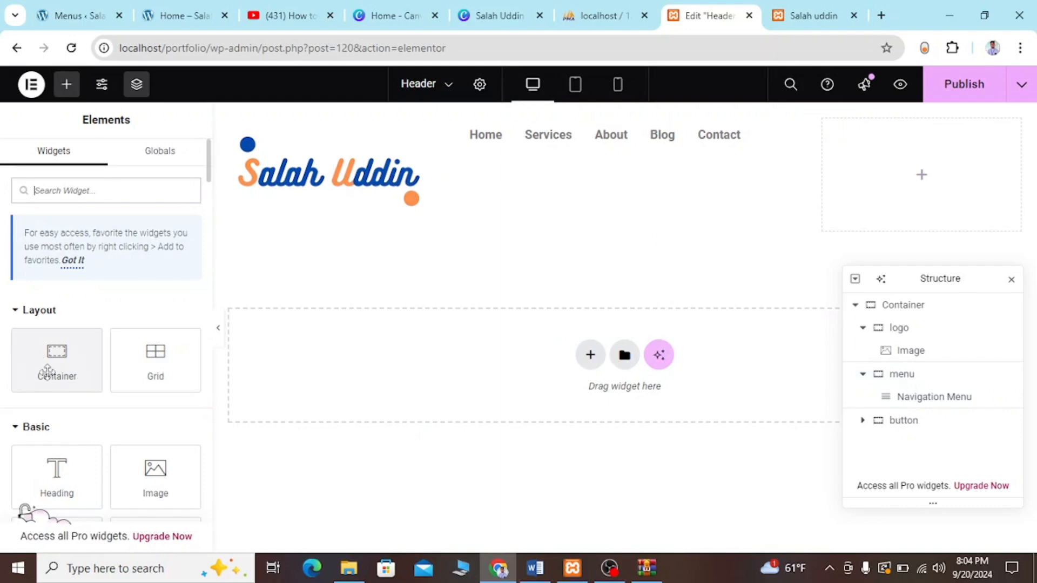
Place a Button widget inside the button container and set its text to "Get Quote"
text(butt)
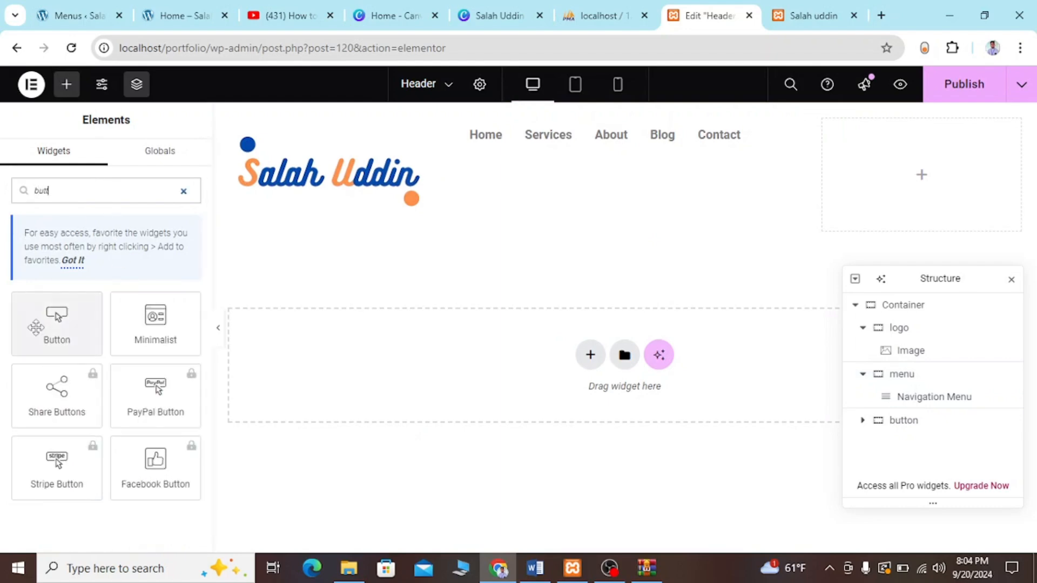
drag(35, 327, 867, 178)
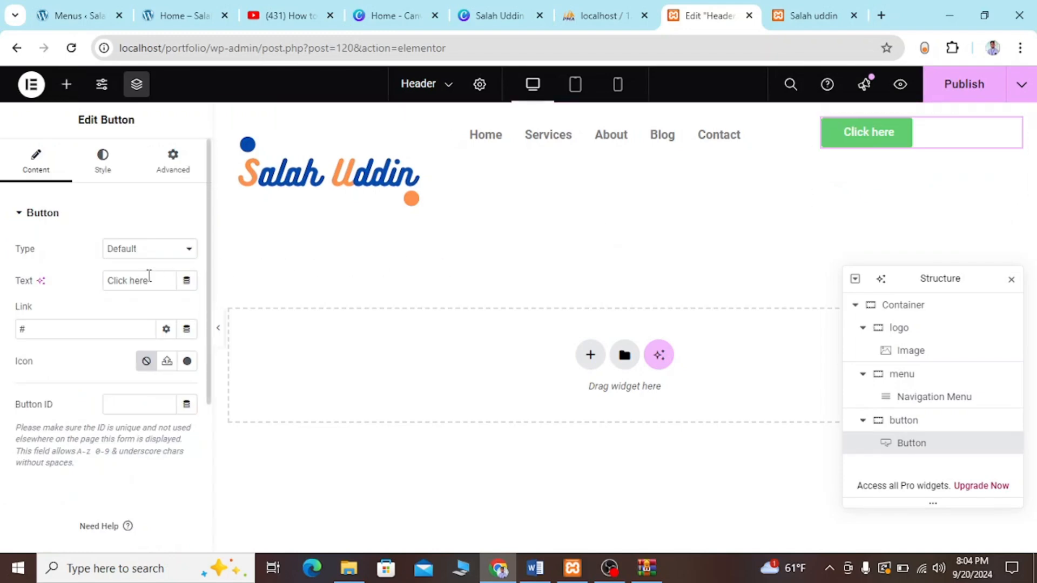
triple_click(149, 286)
key(BackSpace)
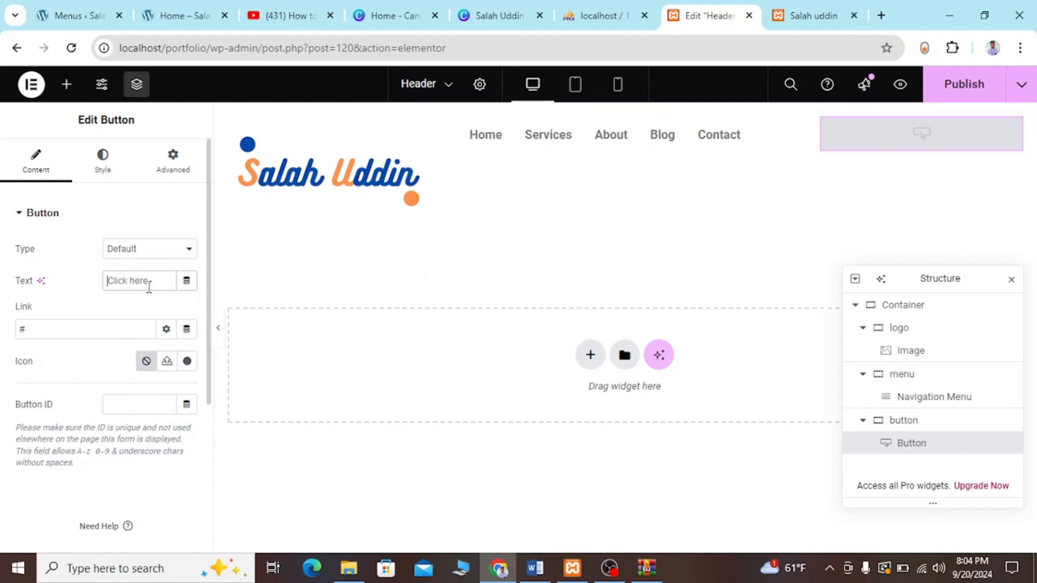
text(Get)
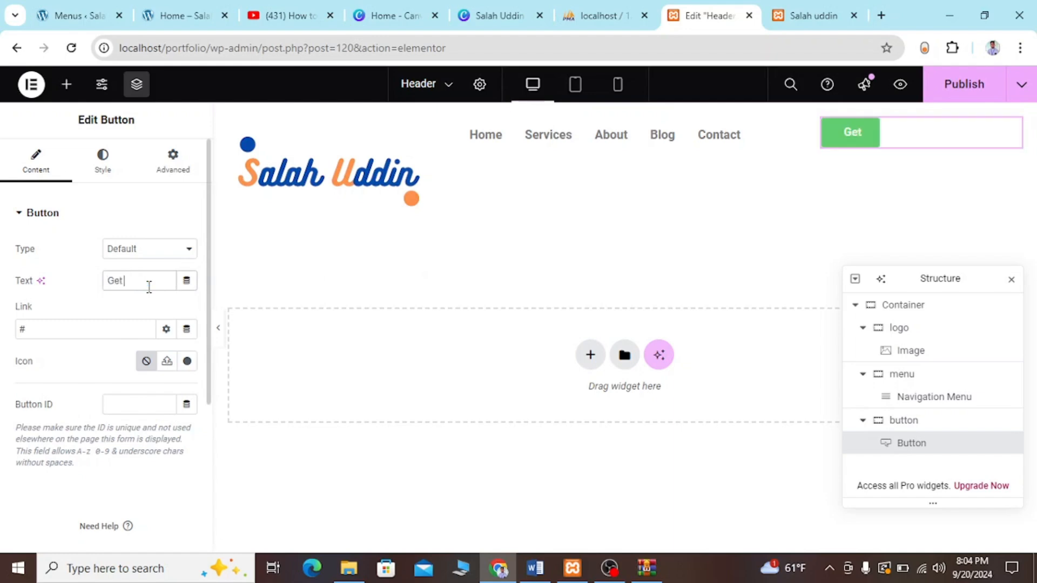
text( Qu)
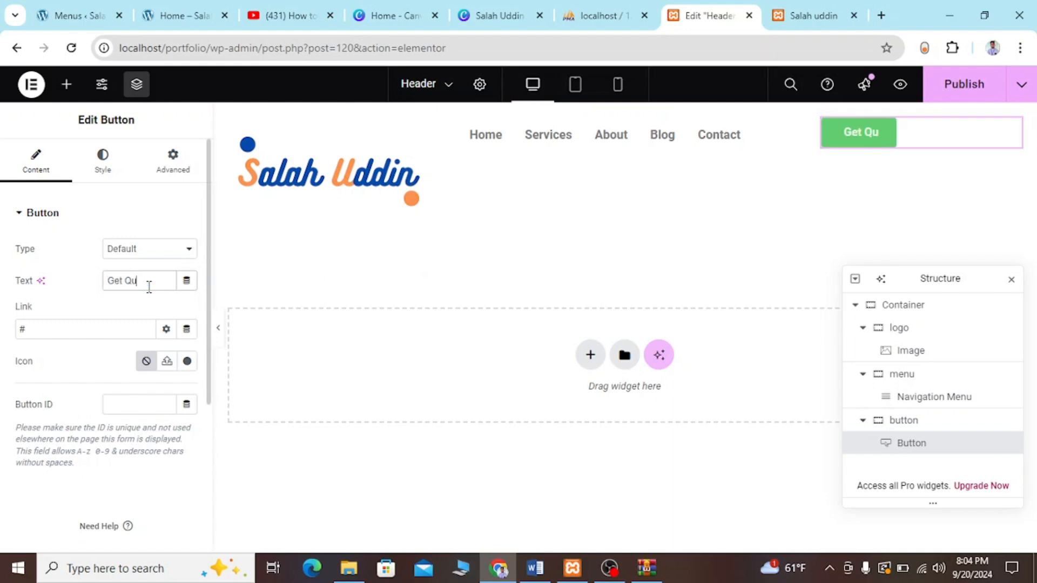
text(ote)
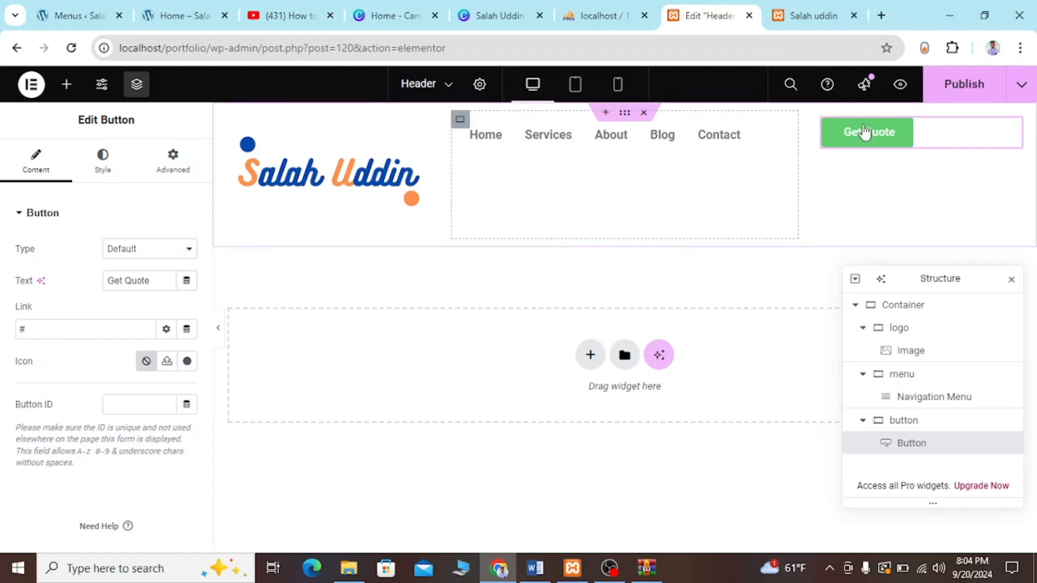
Publish the header and examine it on the reloaded portfolio page against the editor's layout
click(966, 97)
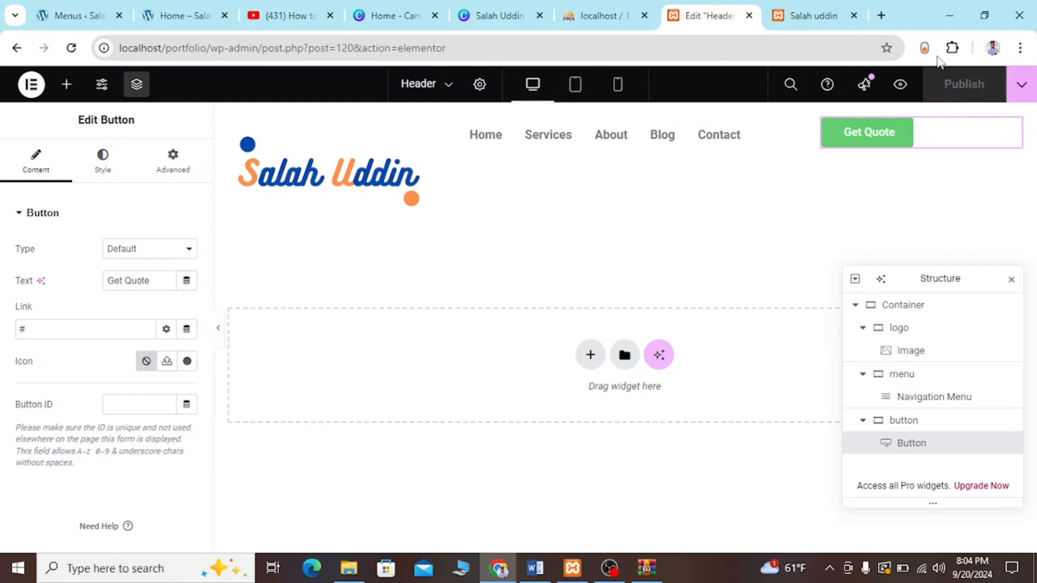
click(809, 15)
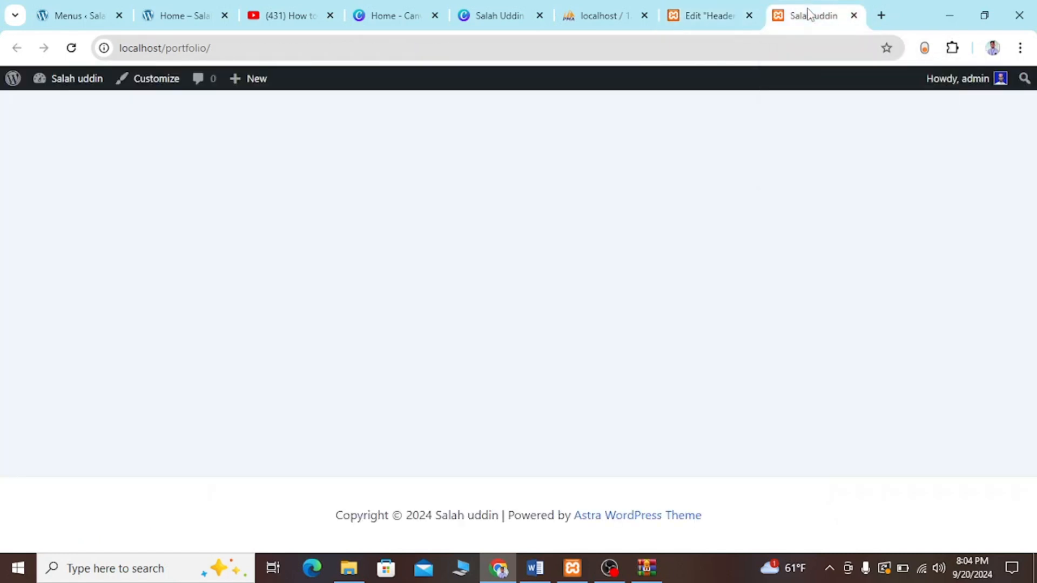
click(73, 47)
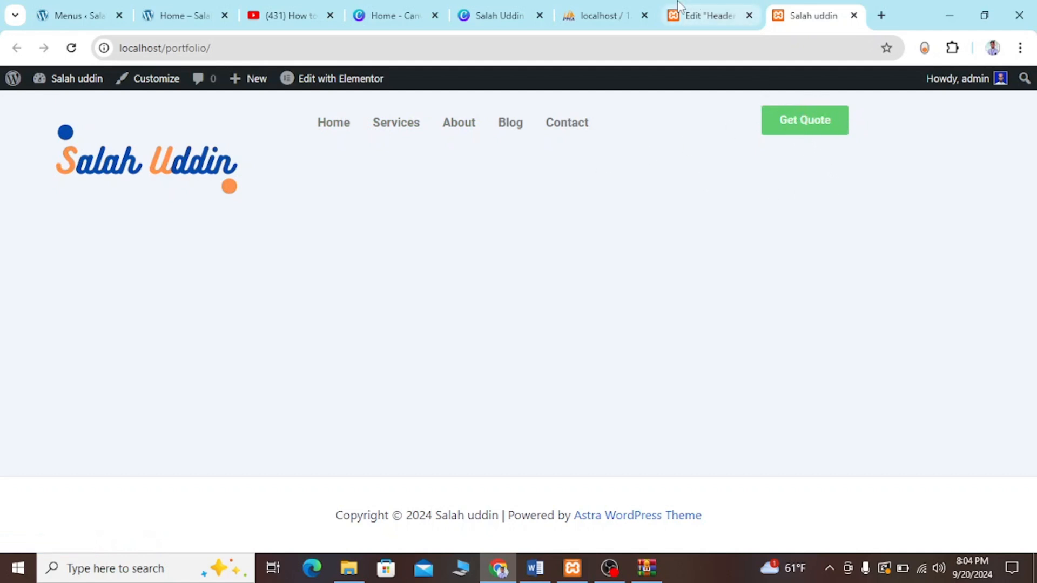
click(699, 15)
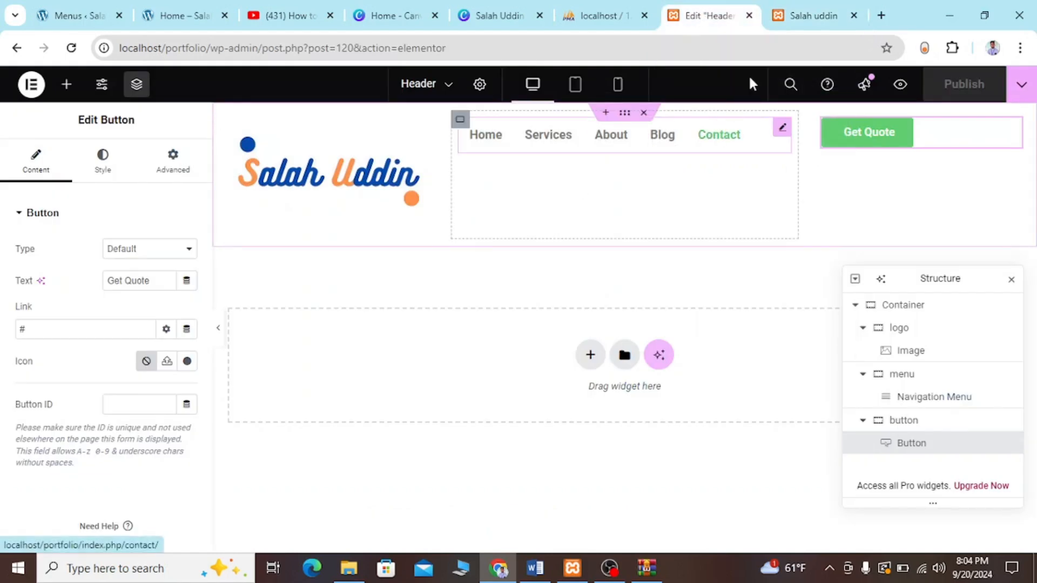
click(795, 8)
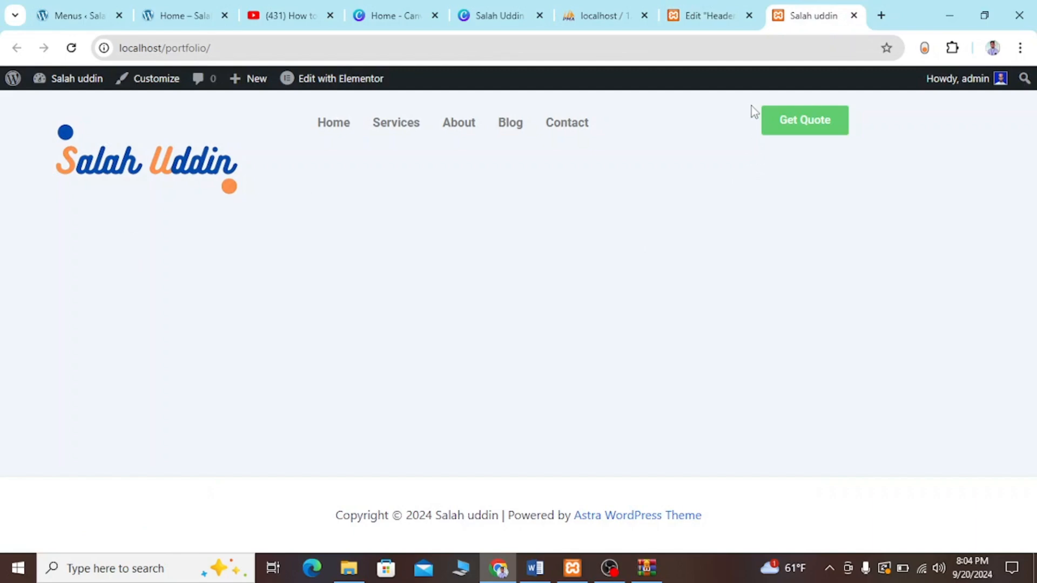
click(724, 10)
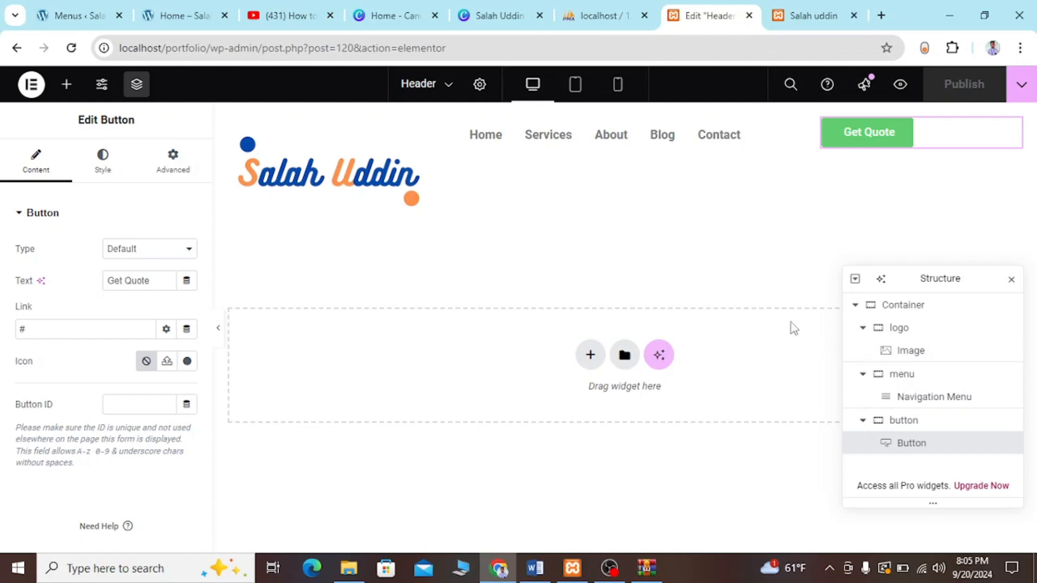
Set both Justify Content and Align Items of the logo container to Center
click(892, 329)
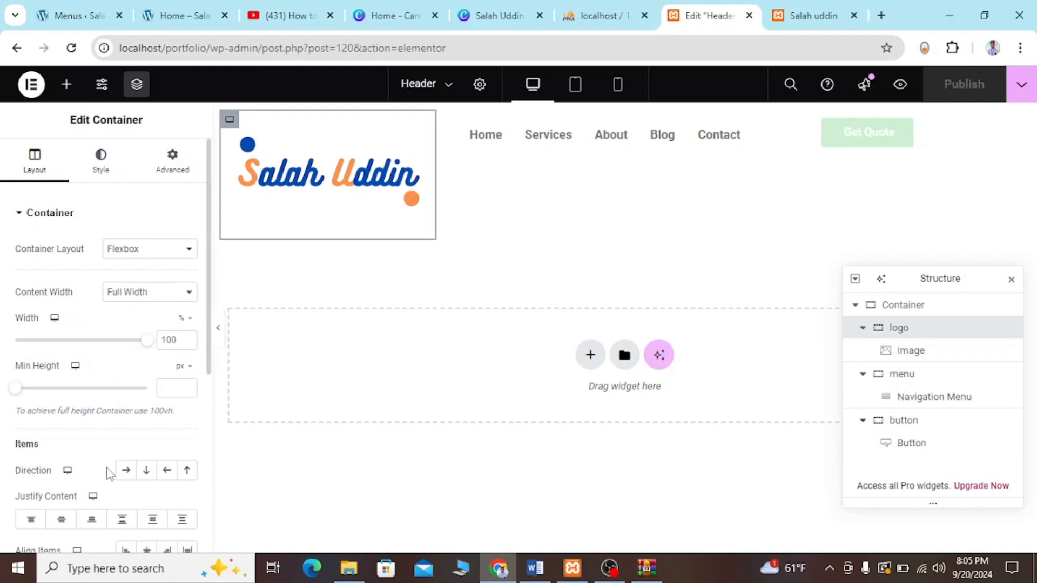
click(62, 521)
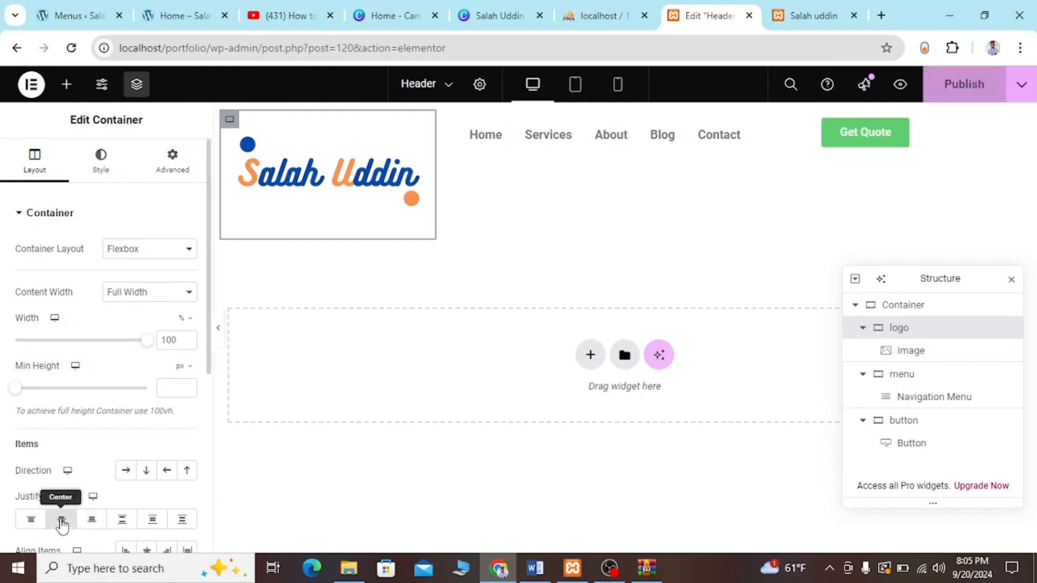
scroll(62, 524, down, 2)
scroll(61, 524, up, 1)
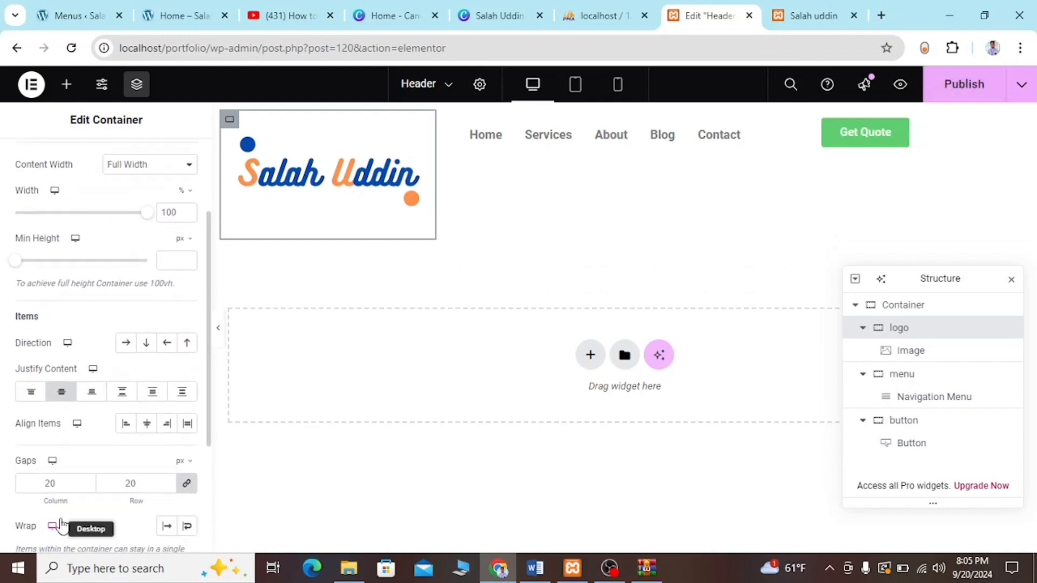
click(148, 425)
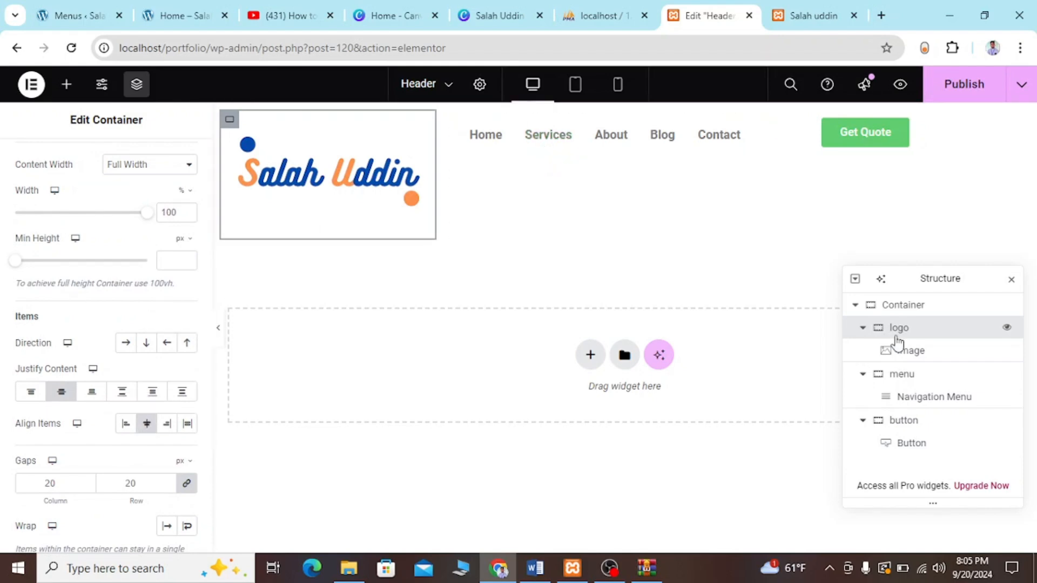
Set both Justify Content and Align Items of the menu container to Center
click(895, 373)
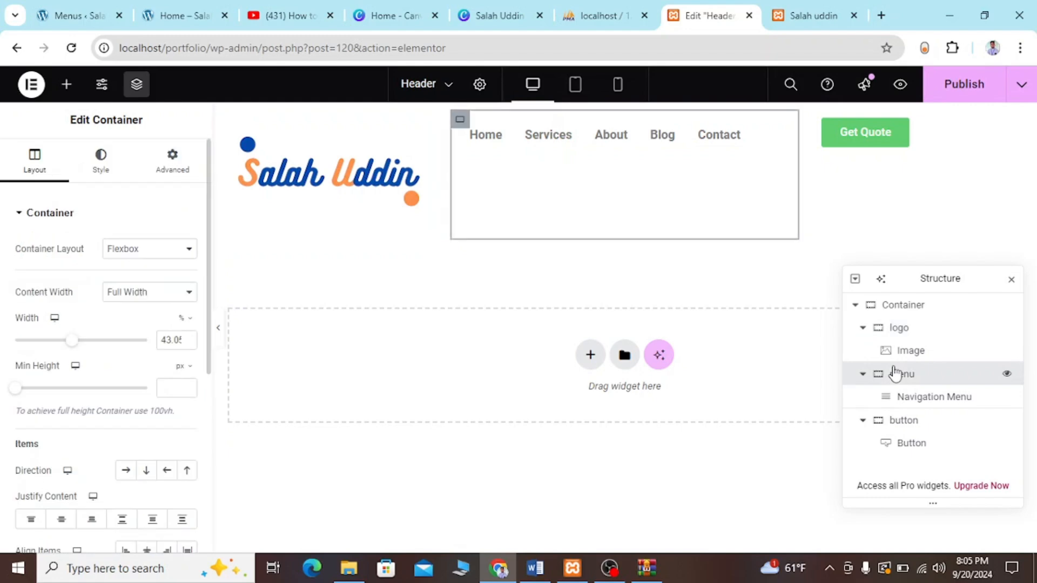
scroll(123, 436, down, 1)
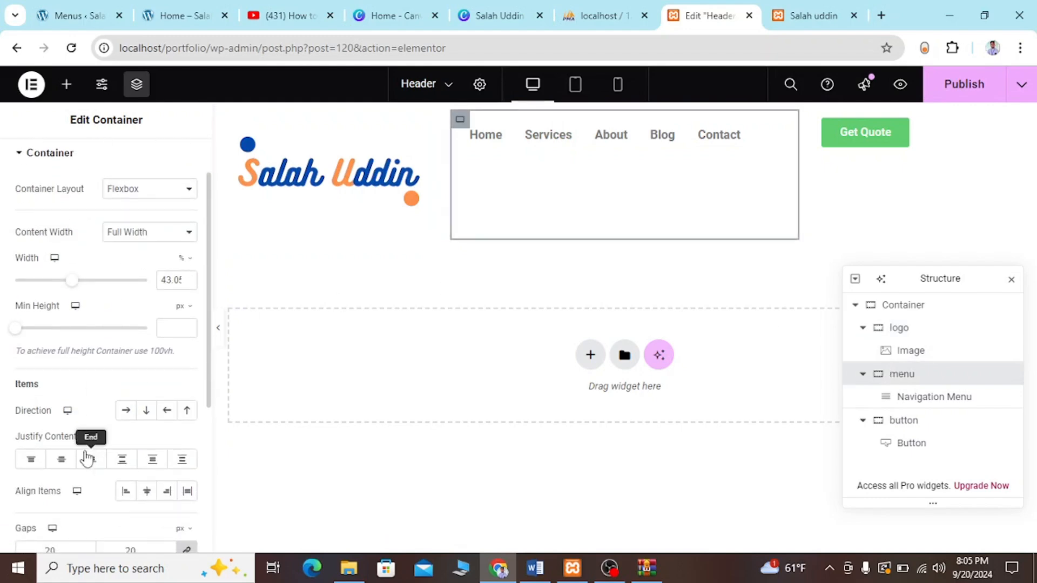
click(62, 462)
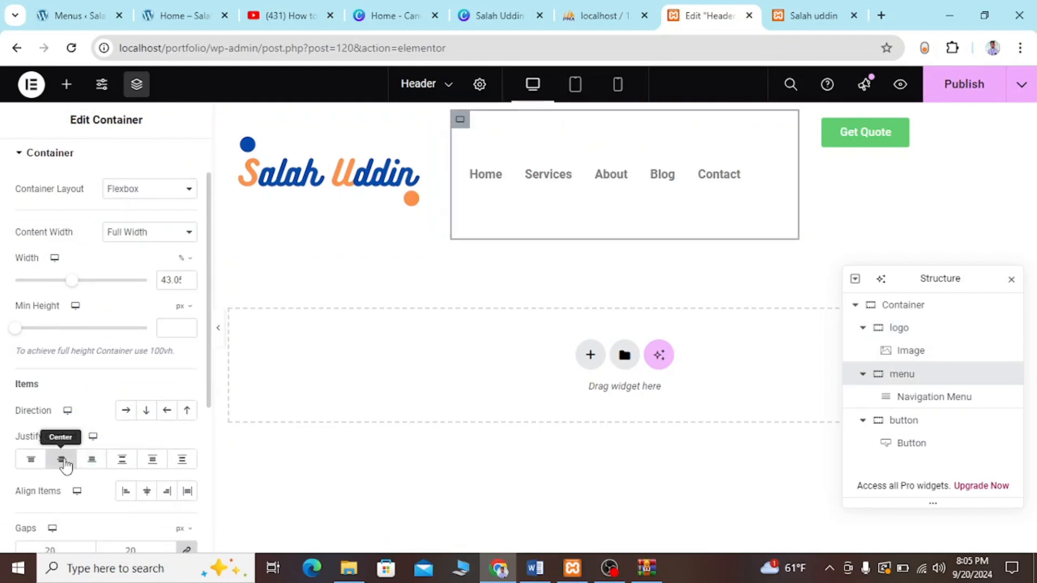
click(146, 493)
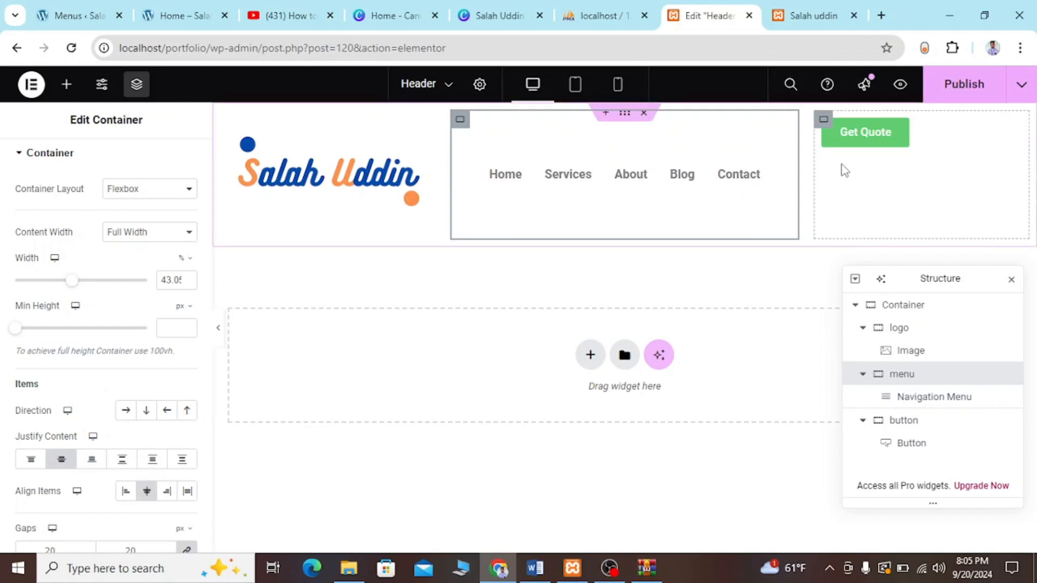
Set both Justify Content and Align Items of the button container to Center
click(877, 428)
scroll(84, 389, down, 2)
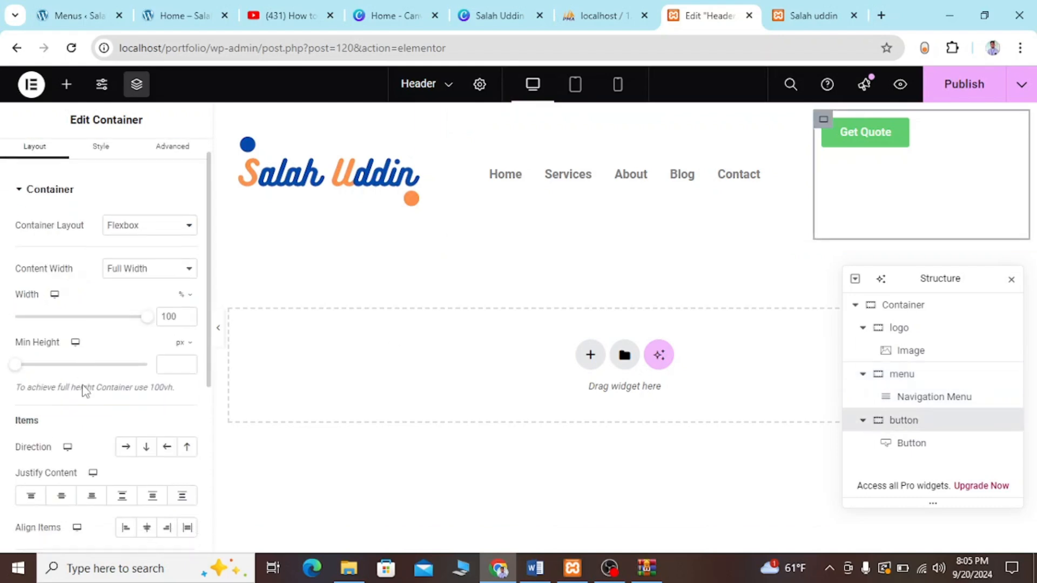
click(61, 403)
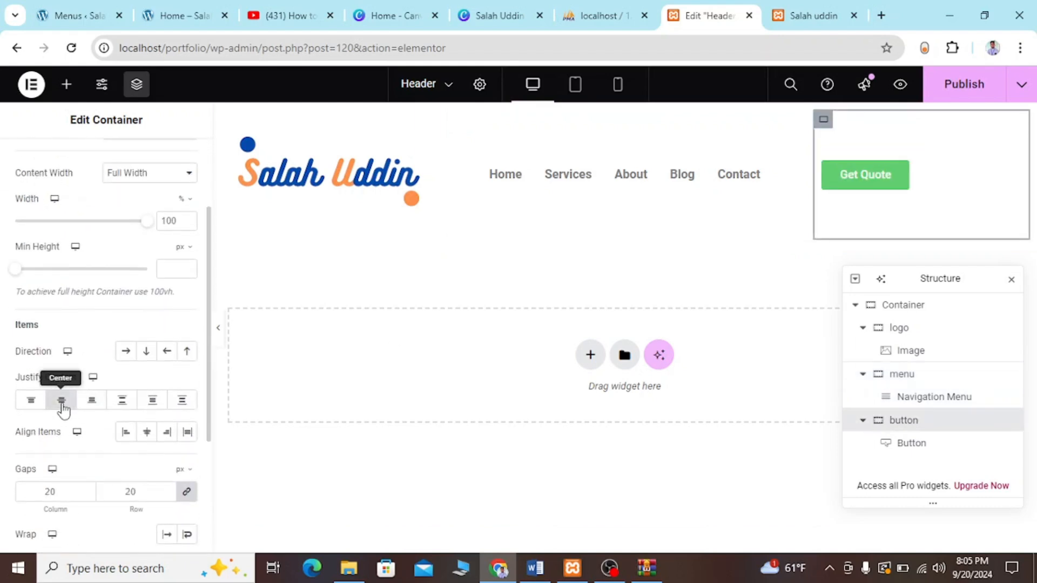
click(146, 432)
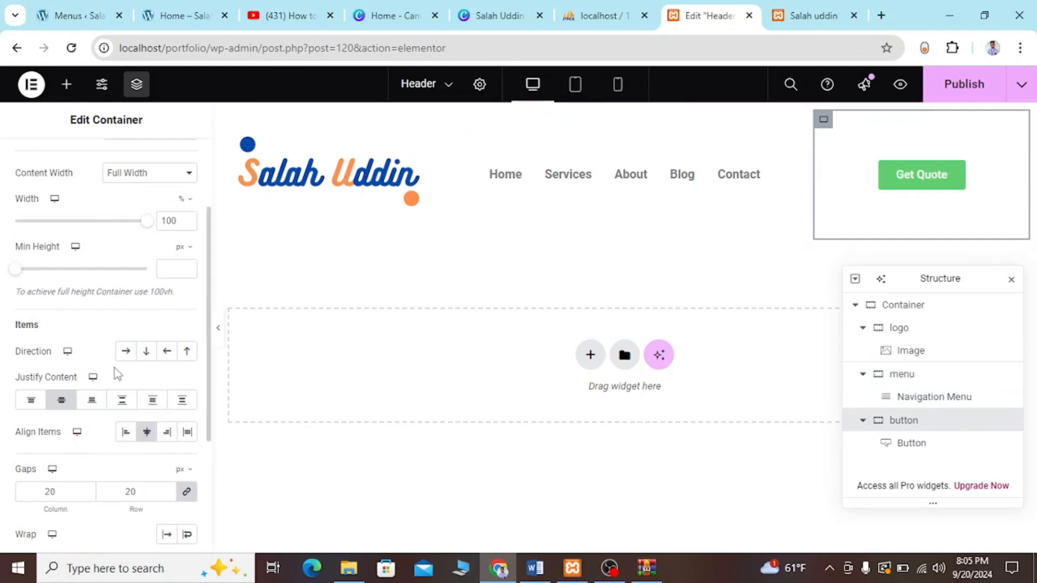
click(168, 437)
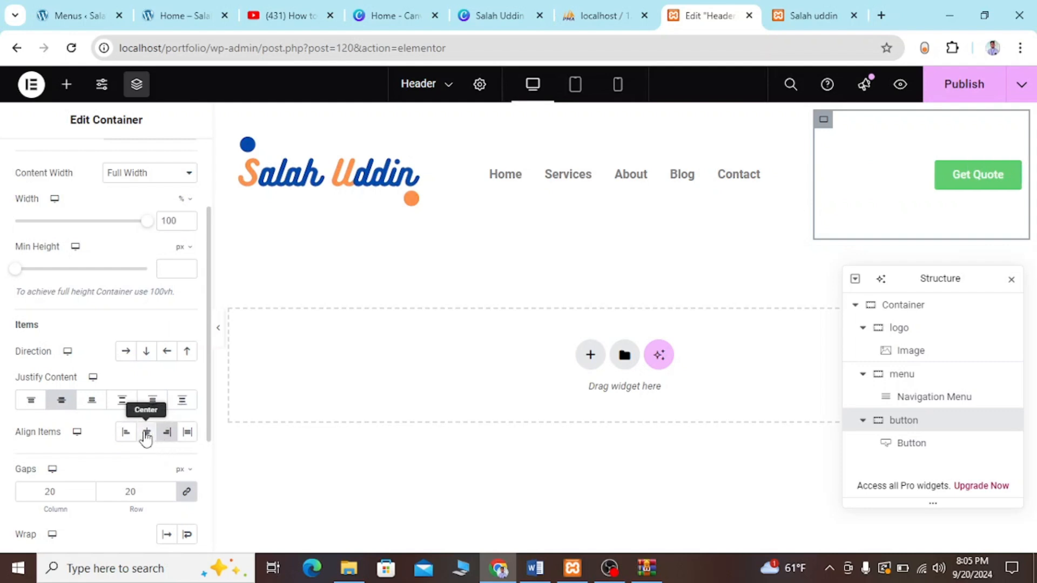
click(145, 438)
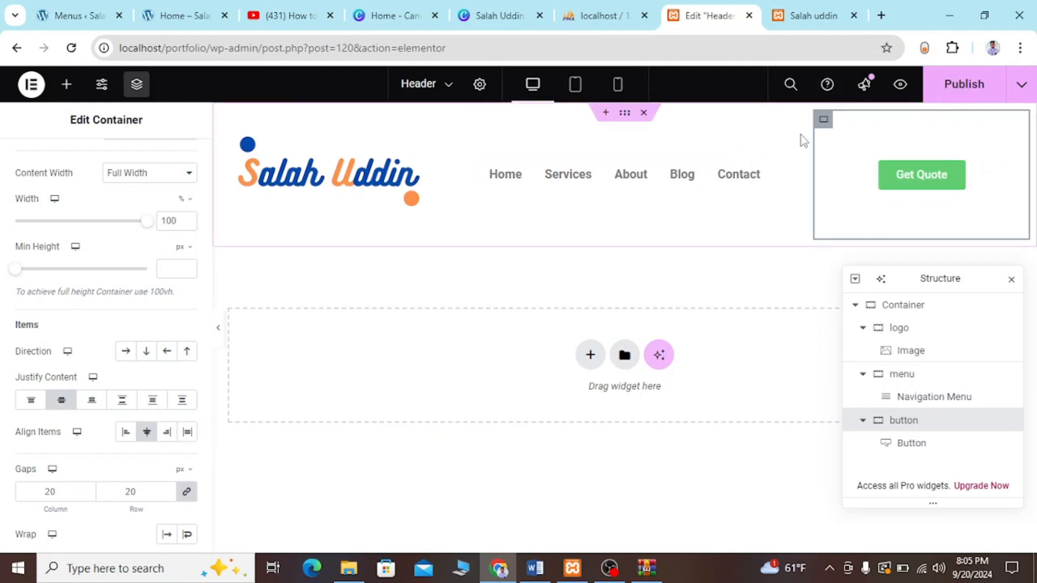
Publish the header and check the alignment of logo, menu and button on the reloaded portfolio page
click(964, 81)
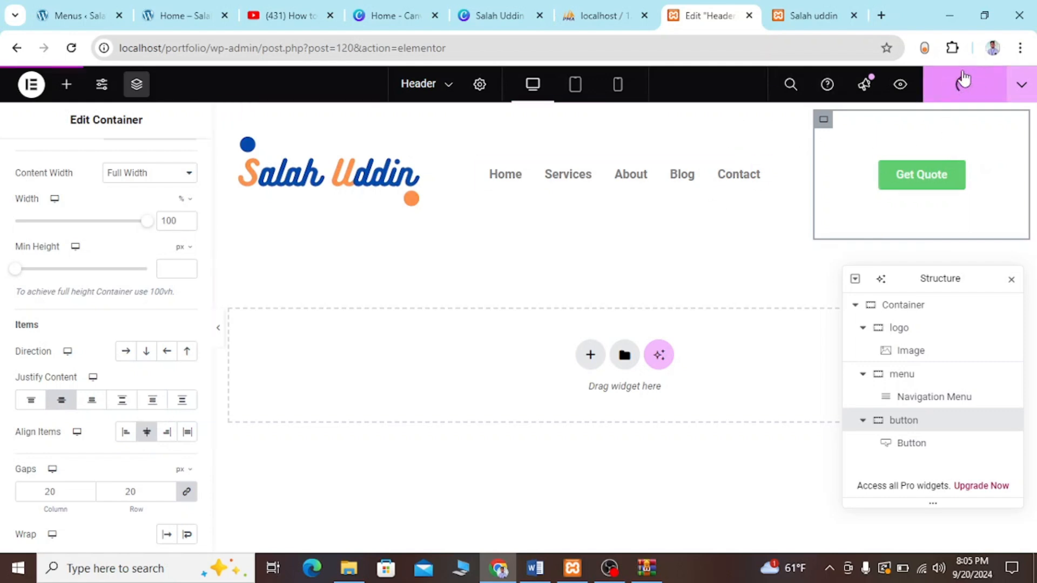
click(810, 16)
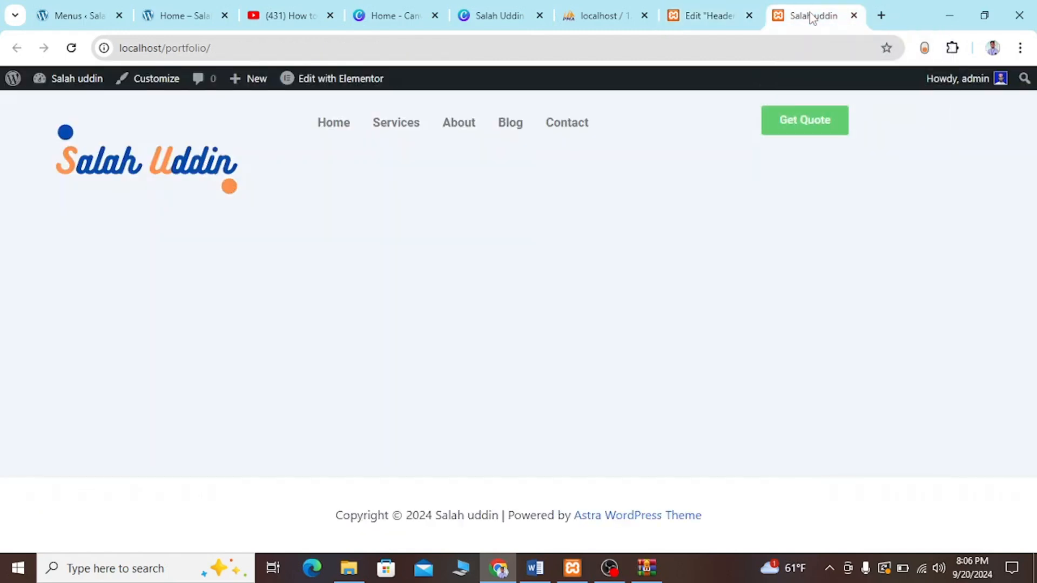
click(70, 48)
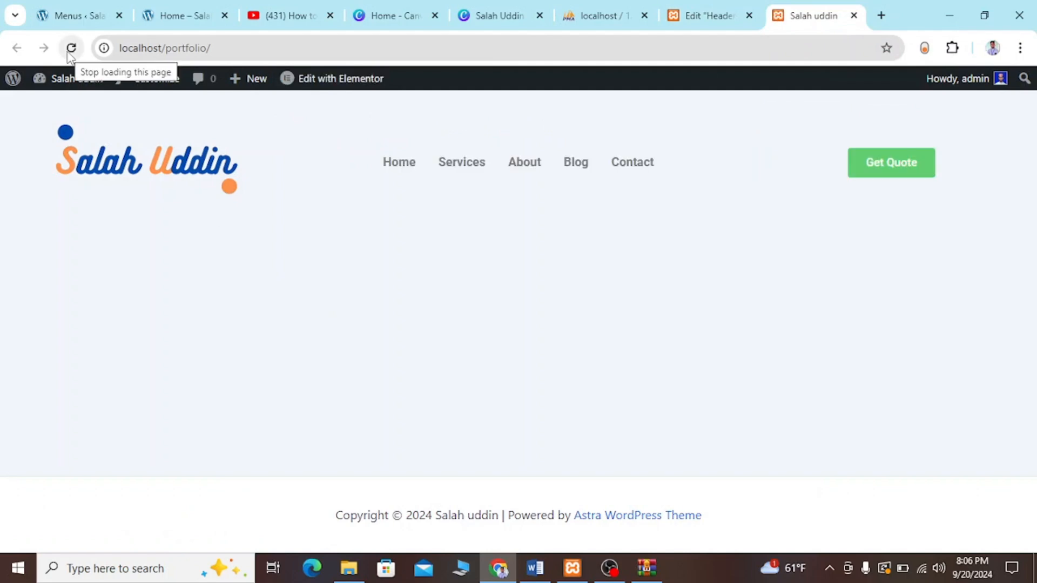
key(alt+Tab)
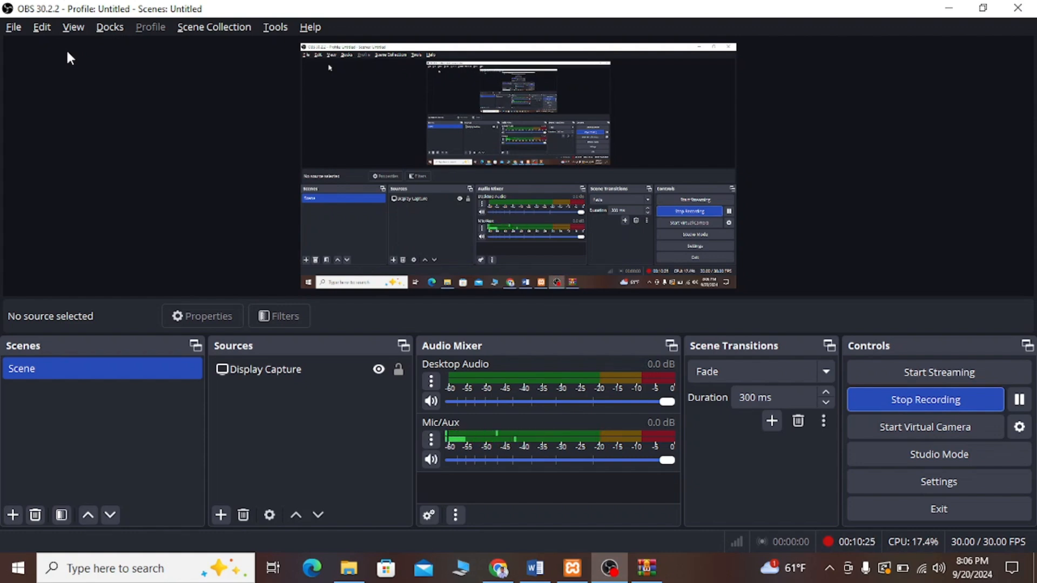
key(alt+Tab)
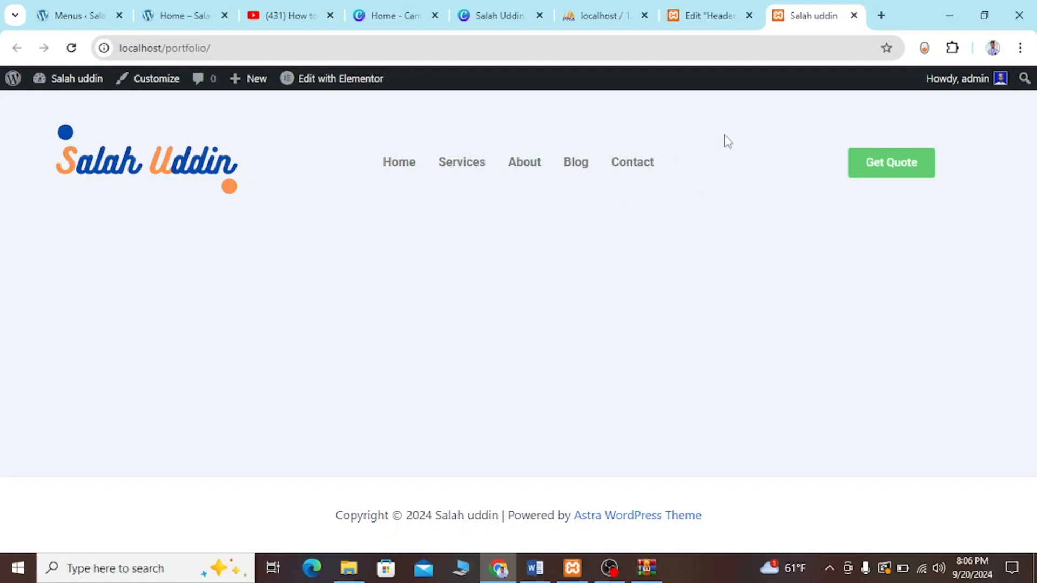
In the header editor's mobile preview, enable Hide On Mobile Portrait for the button container
click(705, 5)
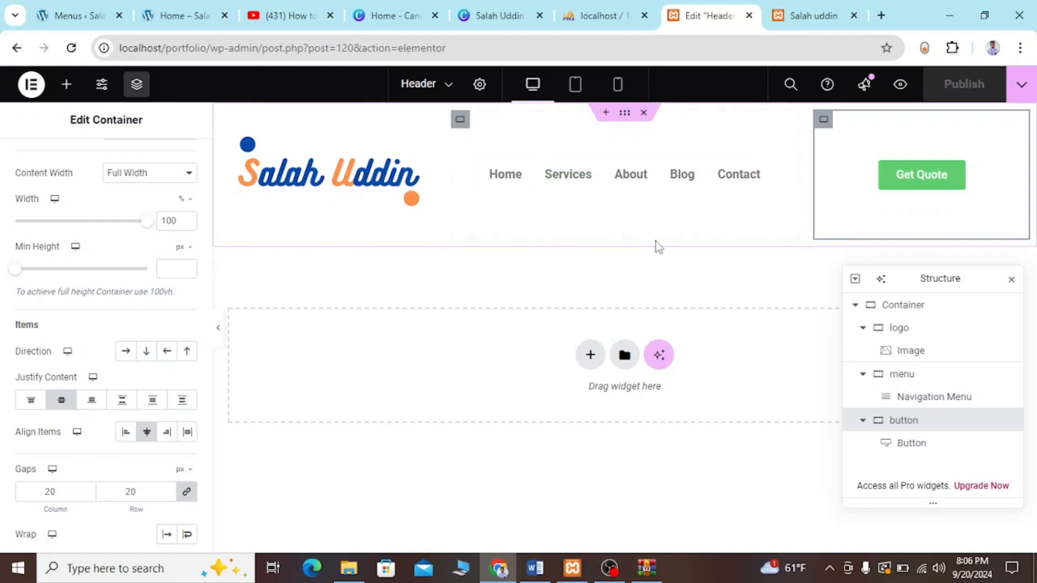
click(620, 93)
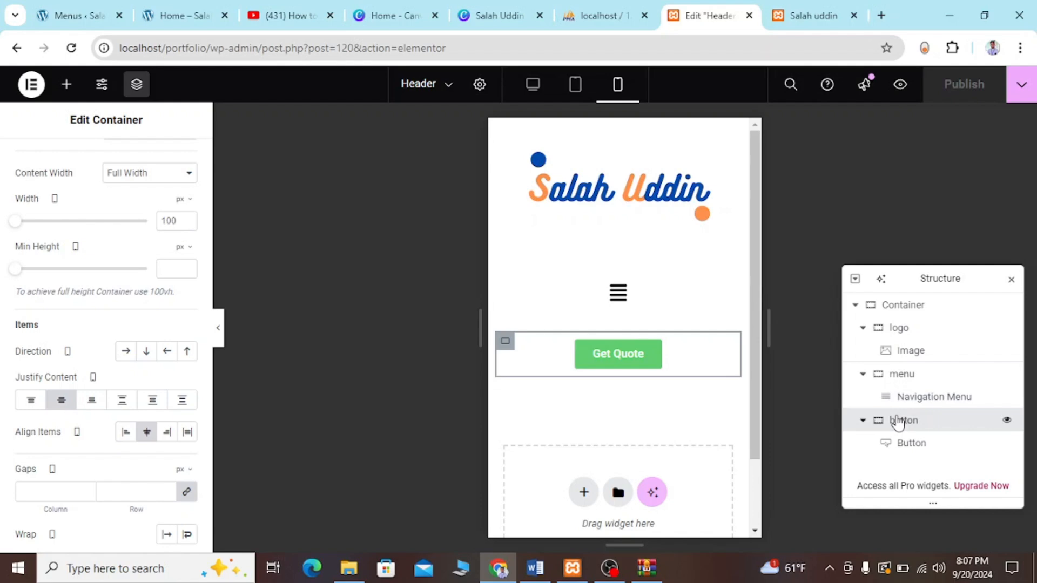
scroll(94, 154, up, 3)
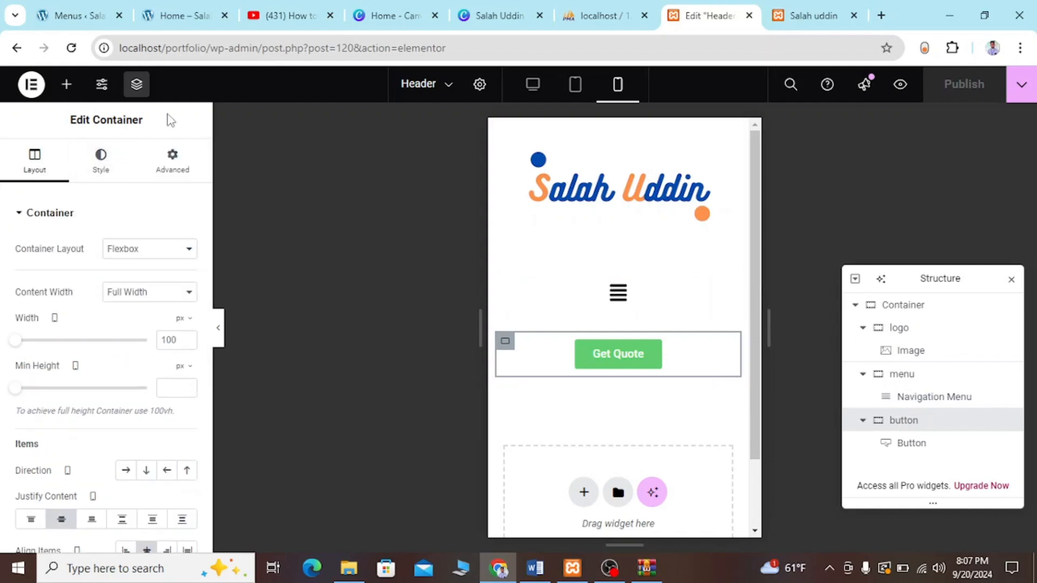
click(172, 164)
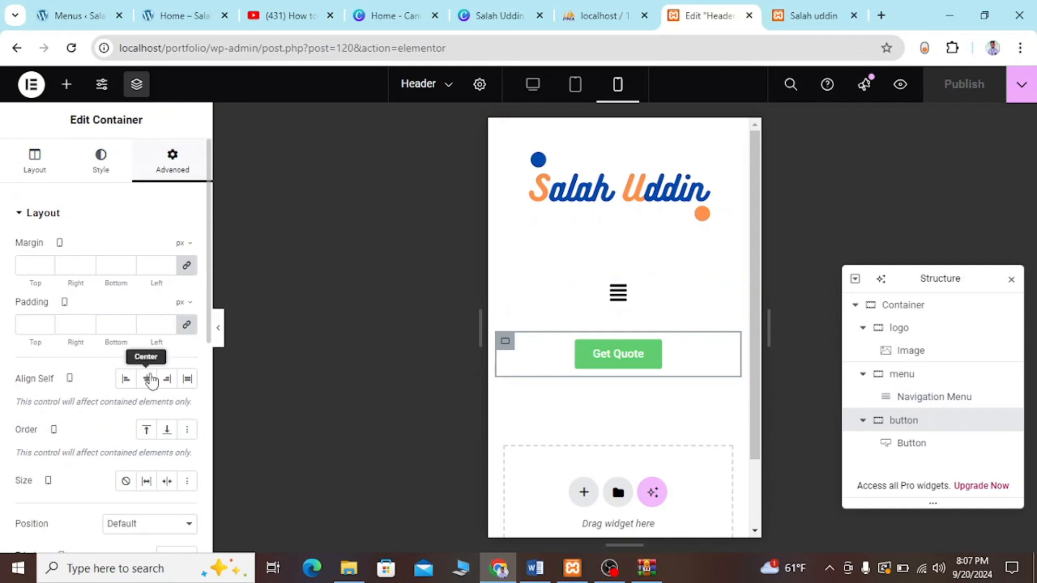
scroll(149, 375, down, 5)
scroll(150, 374, down, 3)
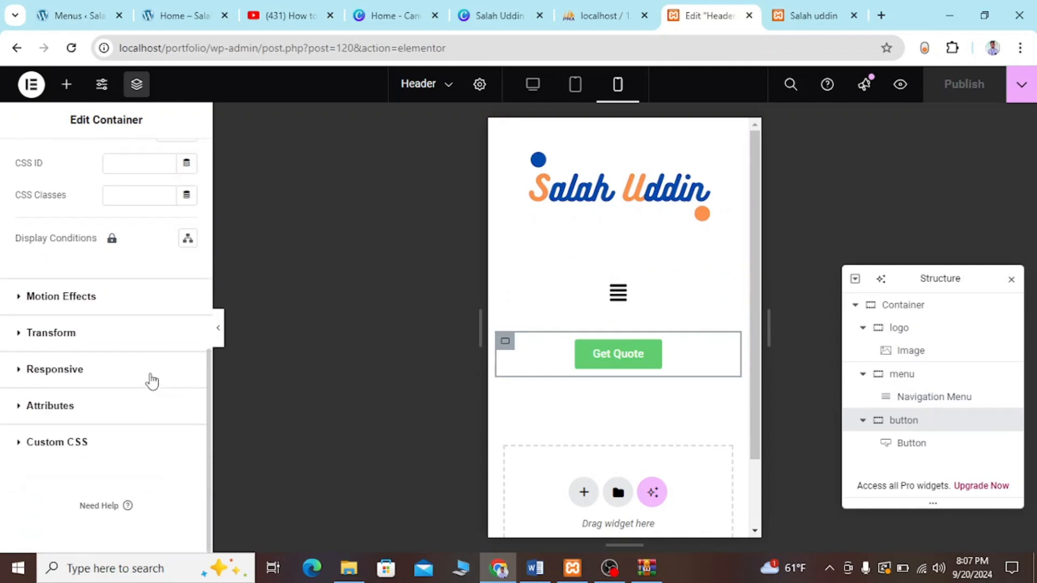
scroll(98, 371, up, 10)
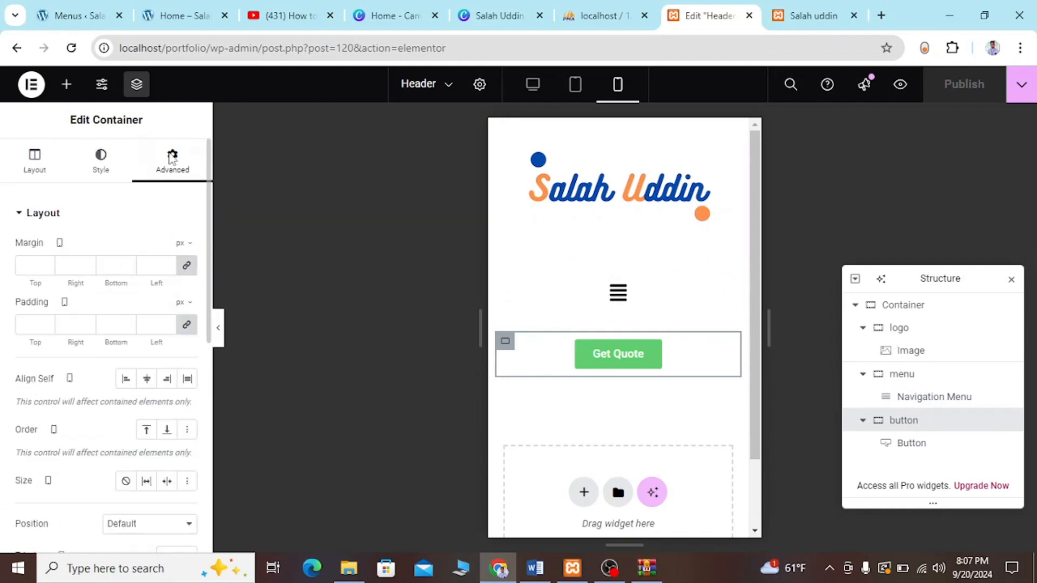
scroll(168, 361, down, 10)
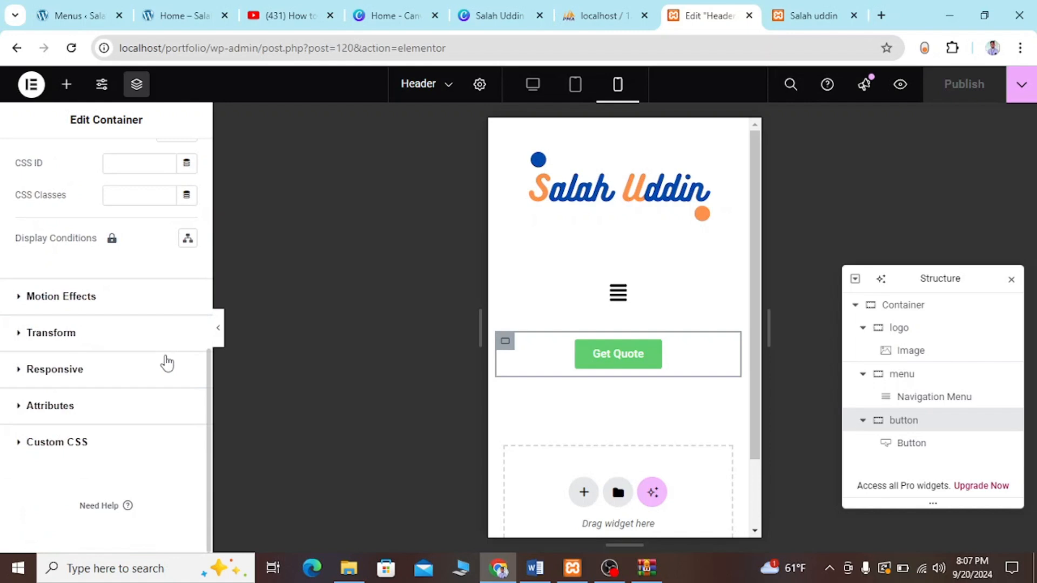
click(61, 383)
scroll(63, 378, down, 2)
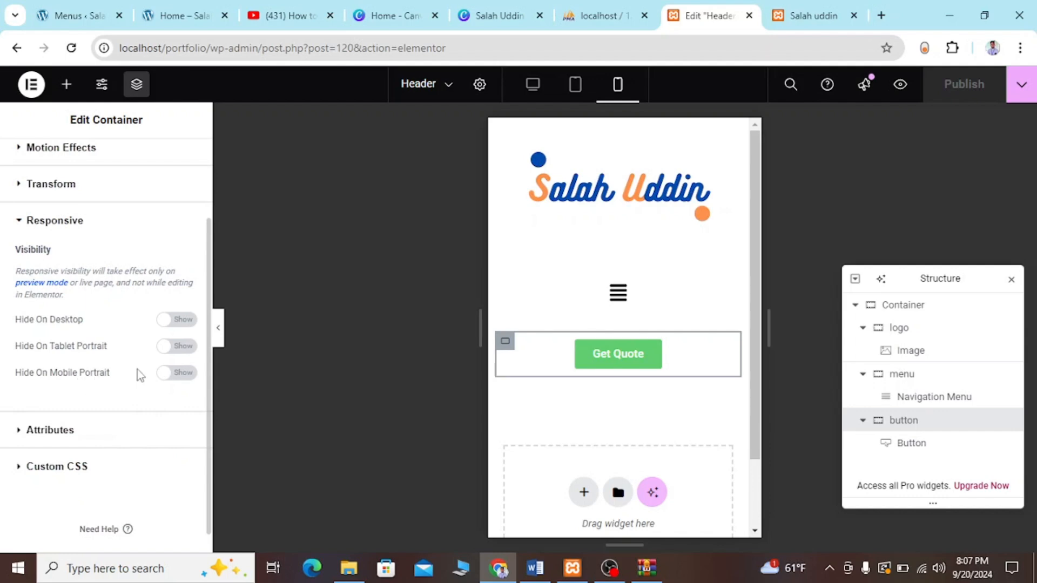
click(169, 374)
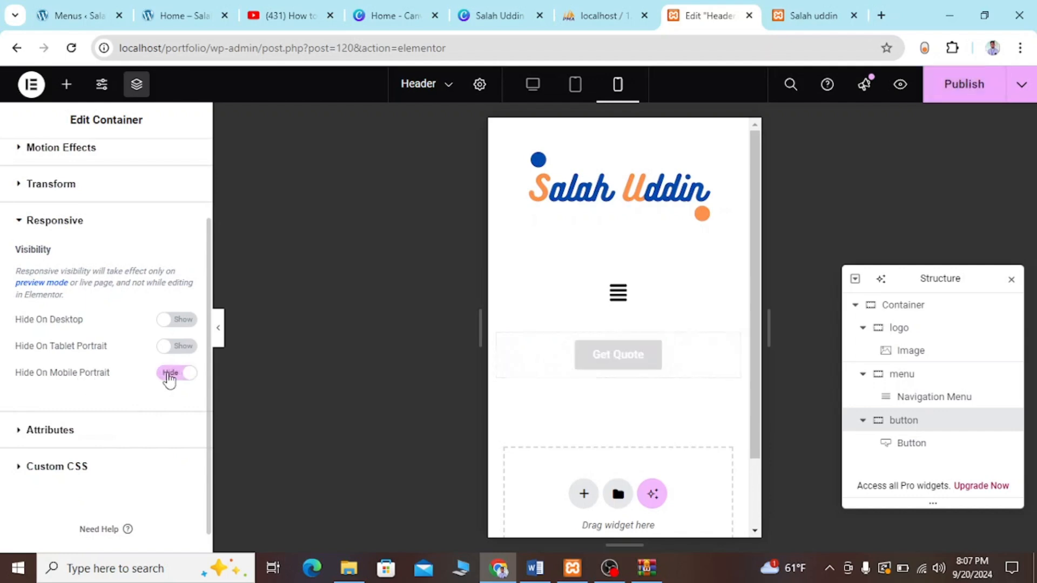
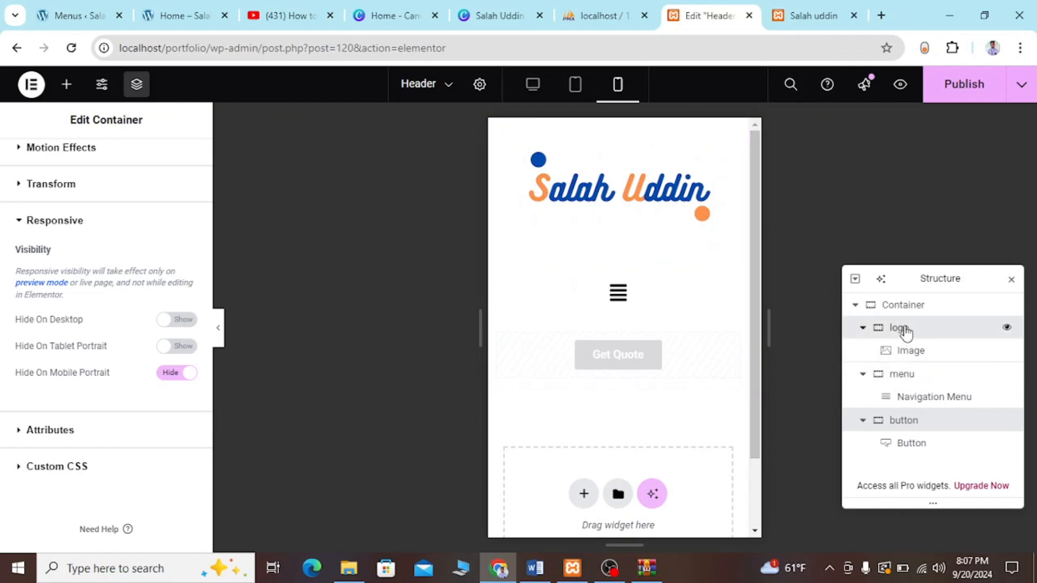
Set the logo container's mobile width to 50 and change its unit to percent
click(900, 328)
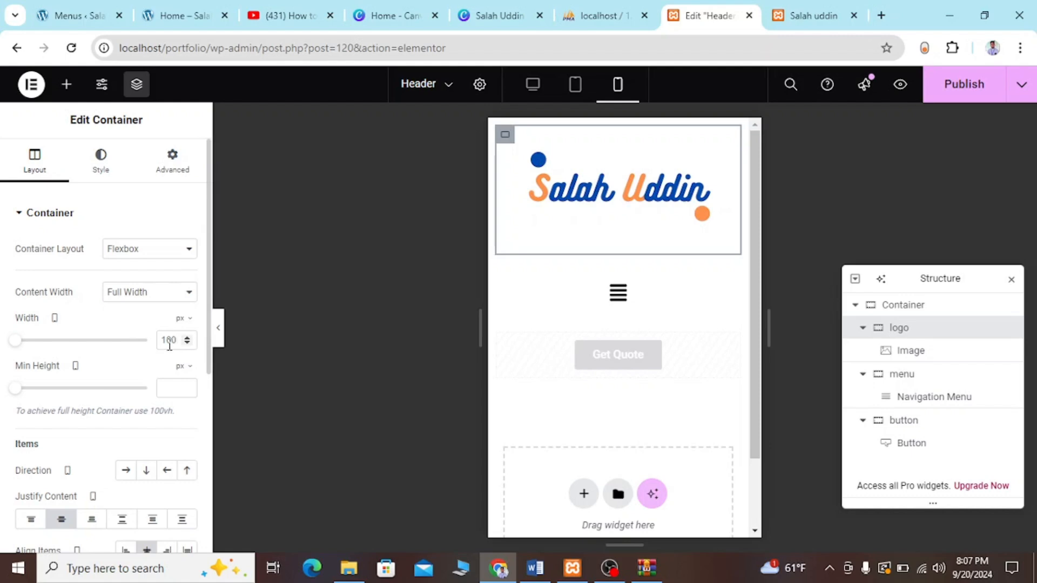
click(169, 344)
key(Delete)
key(Delete)
key(Delete)
text(50)
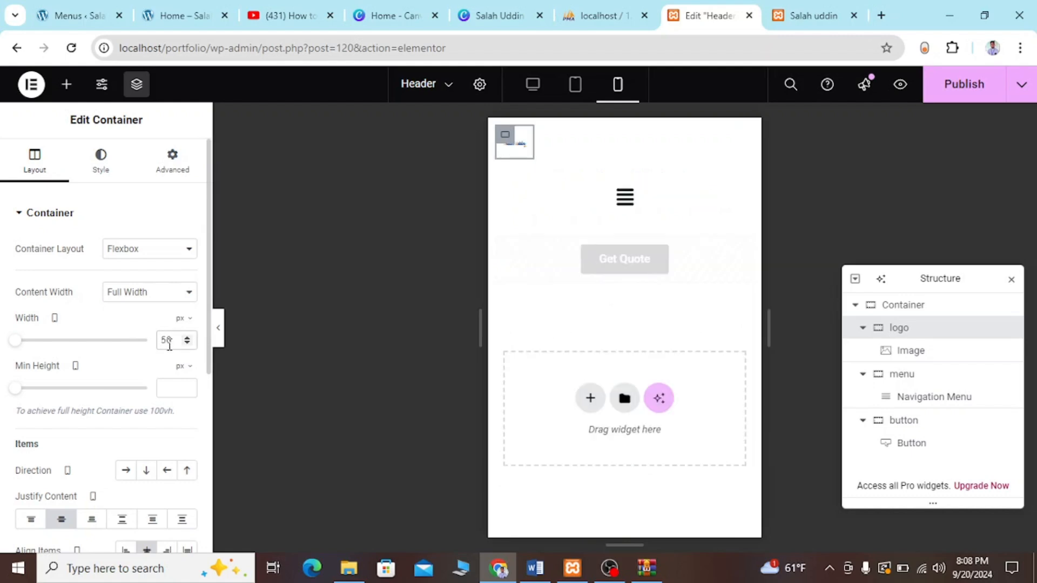
click(182, 319)
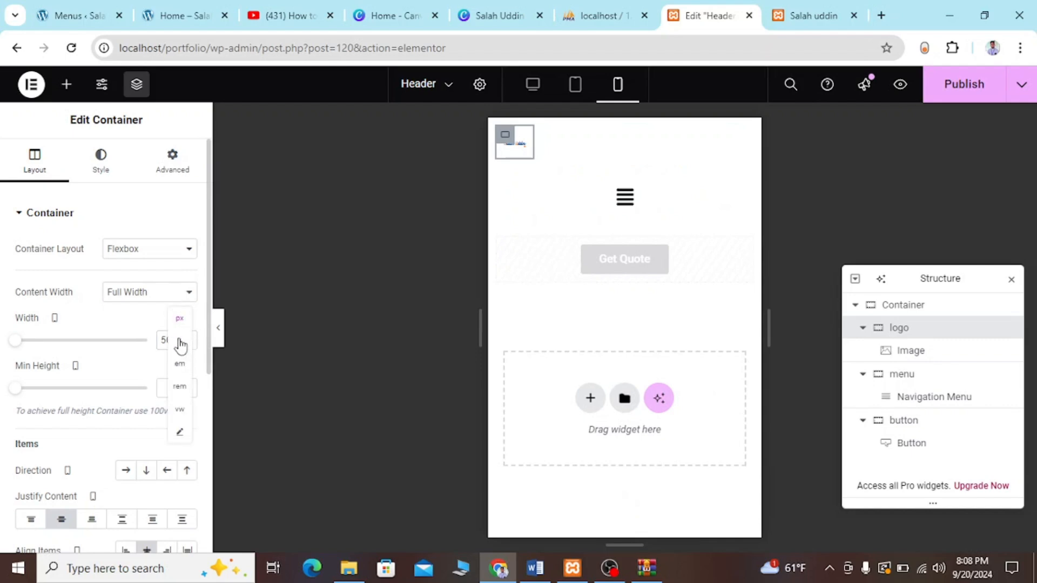
click(181, 342)
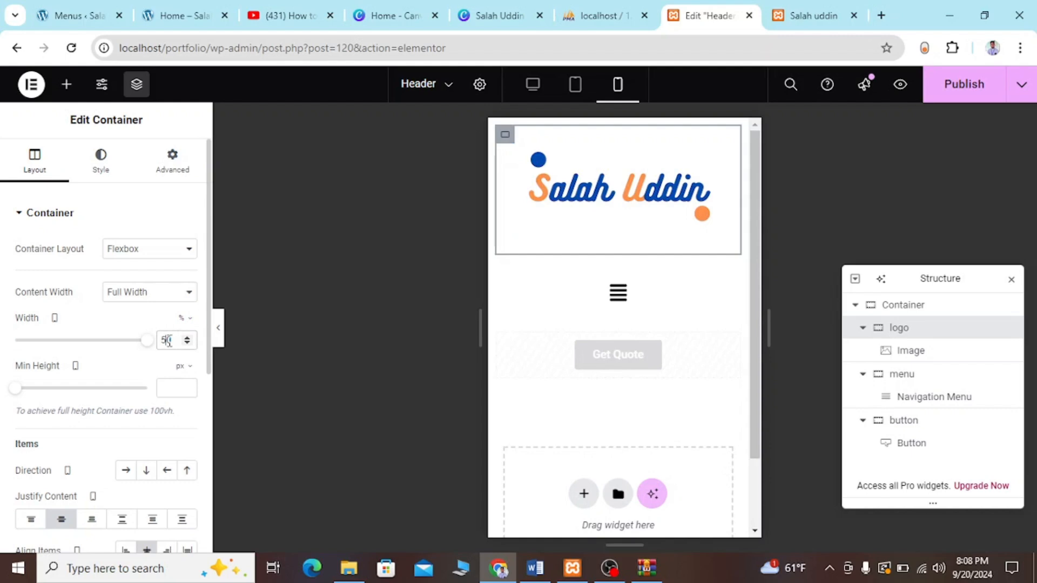
Try a mobile width of 40% for the logo container, settling on 45%
double_click(168, 340)
text(40)
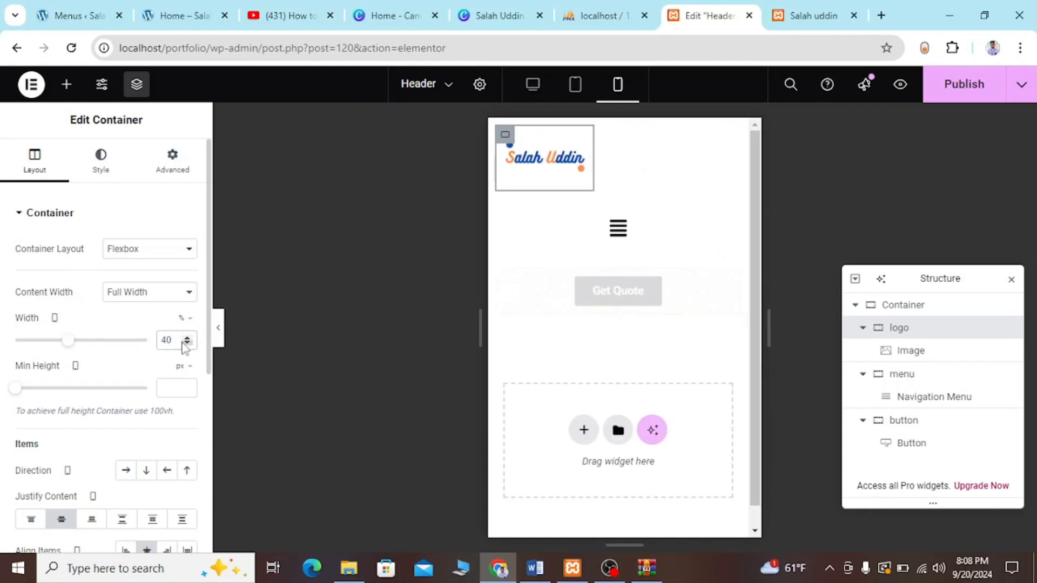
click(184, 339)
click(184, 338)
click(185, 339)
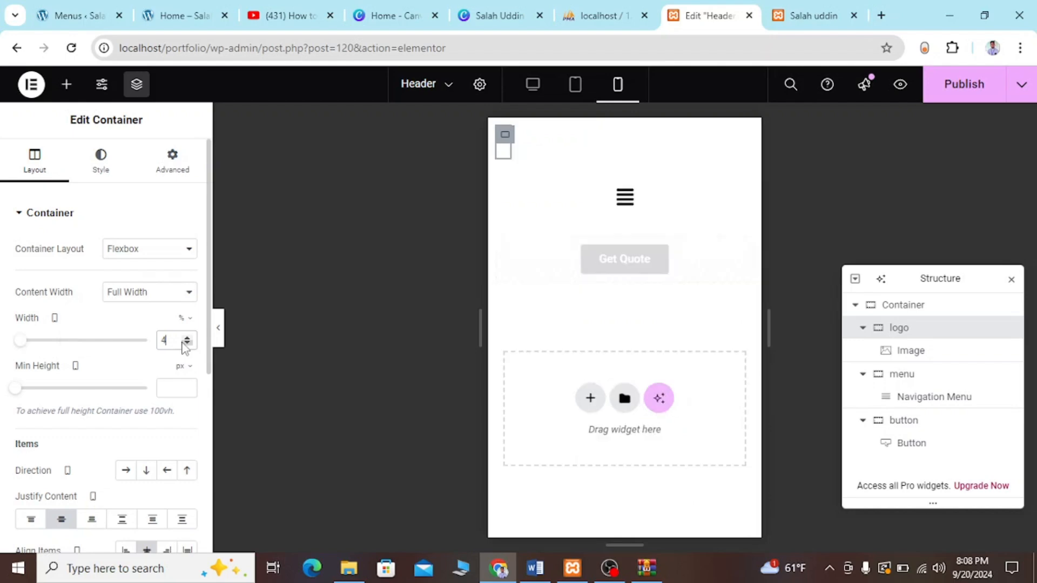
click(185, 339)
click(184, 338)
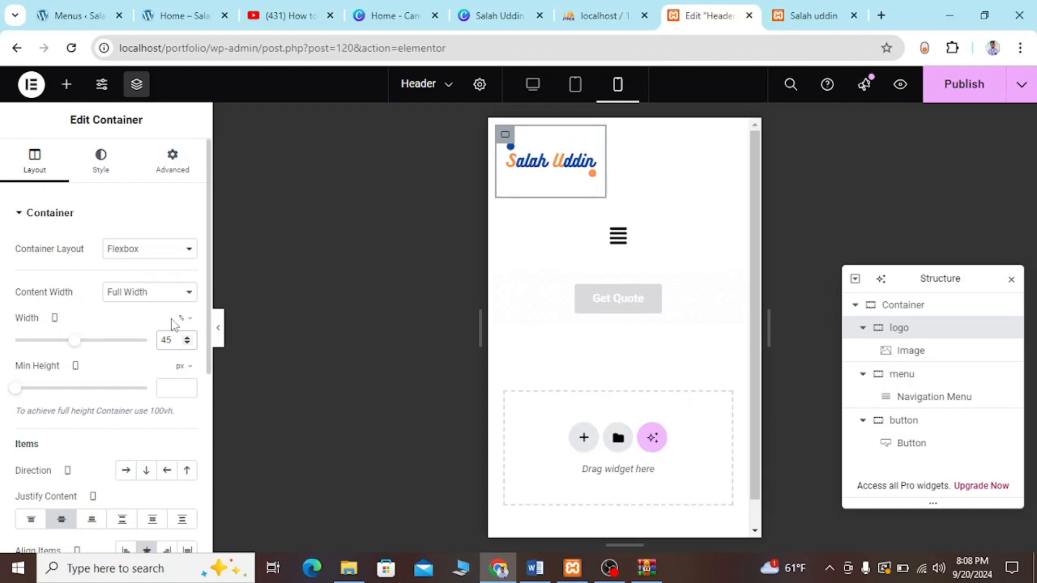
scroll(135, 410, down, 1)
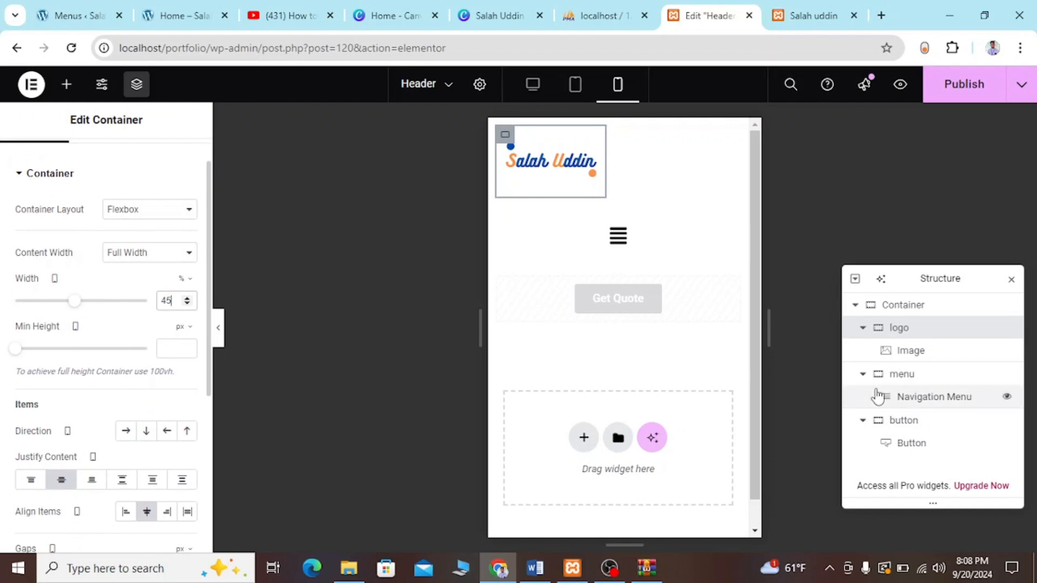
Change the menu container's mobile width unit to percent and set the width to 40%, after trying 50%
click(904, 373)
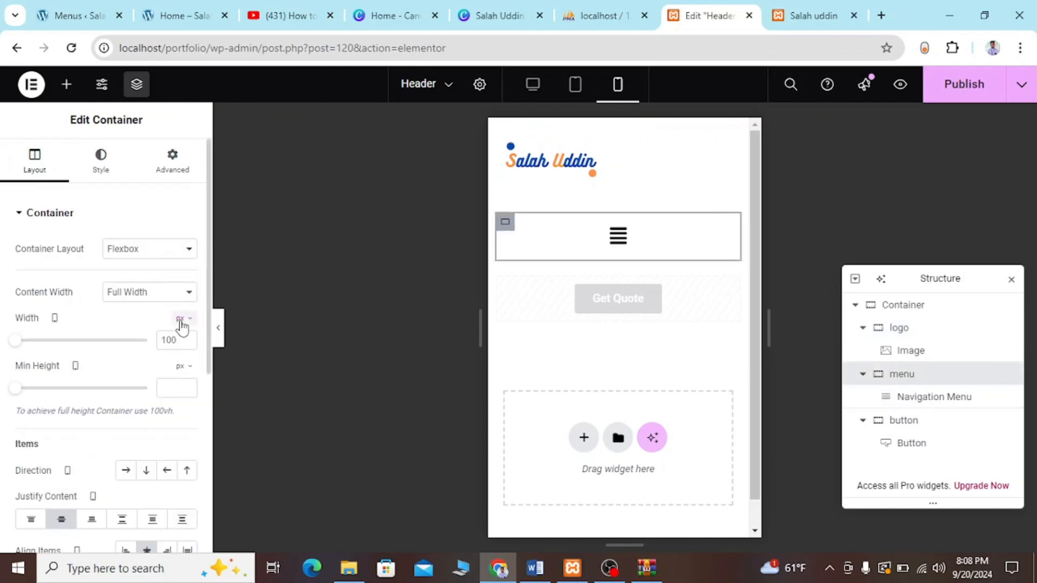
click(181, 324)
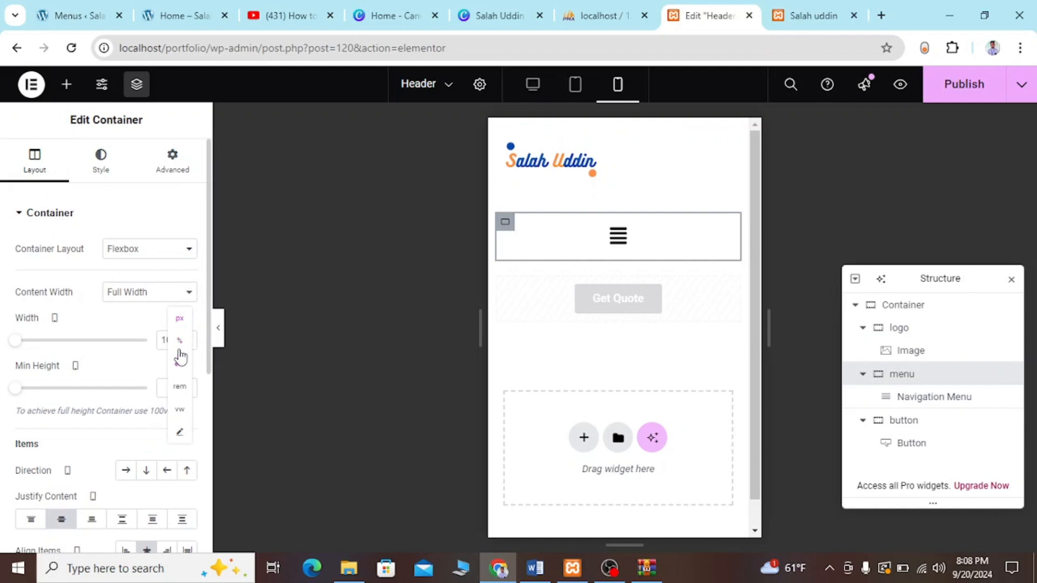
click(180, 341)
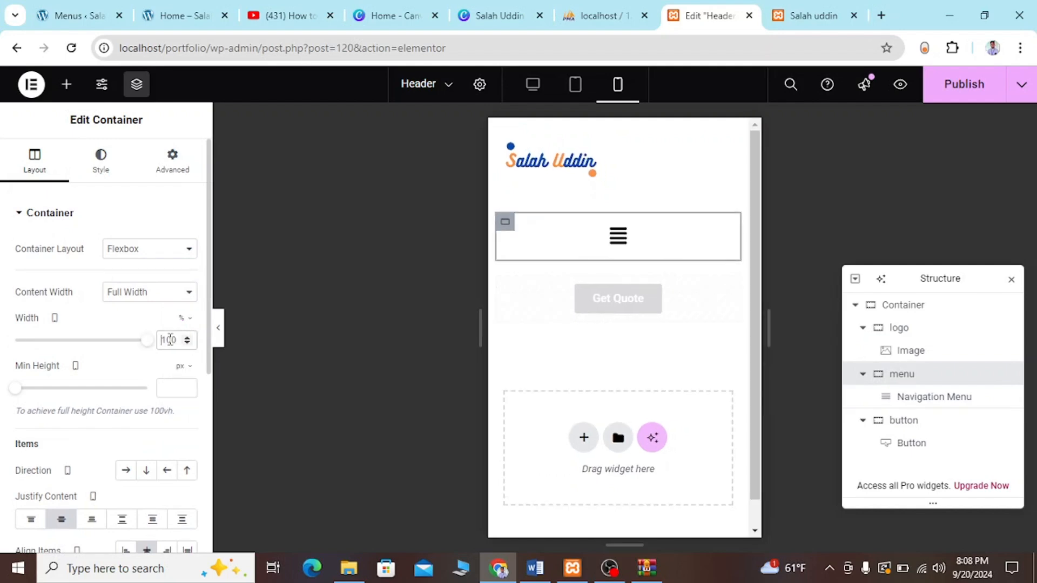
double_click(170, 339)
text(50)
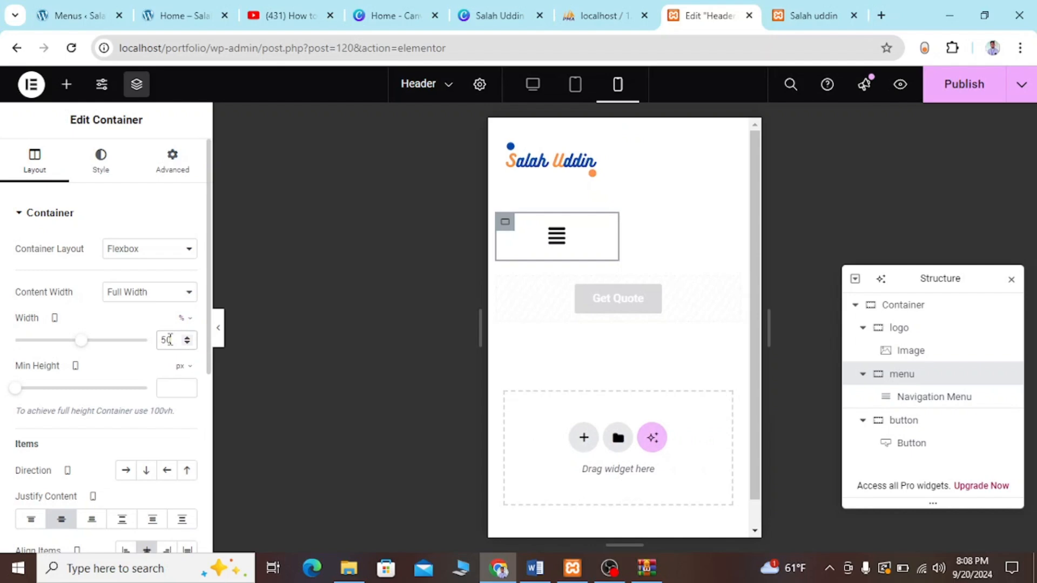
key(BackSpace)
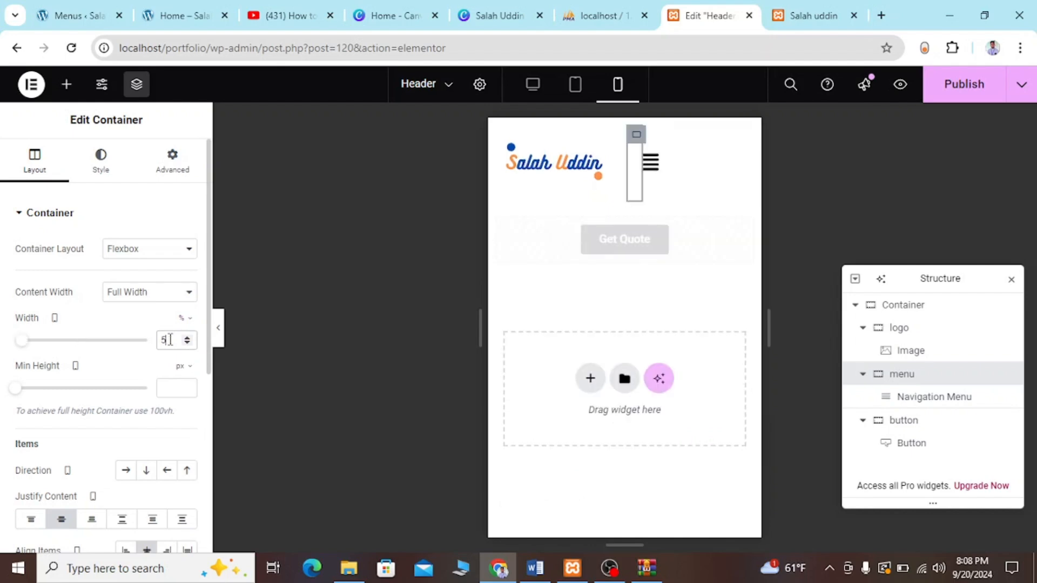
key(BackSpace)
text(40)
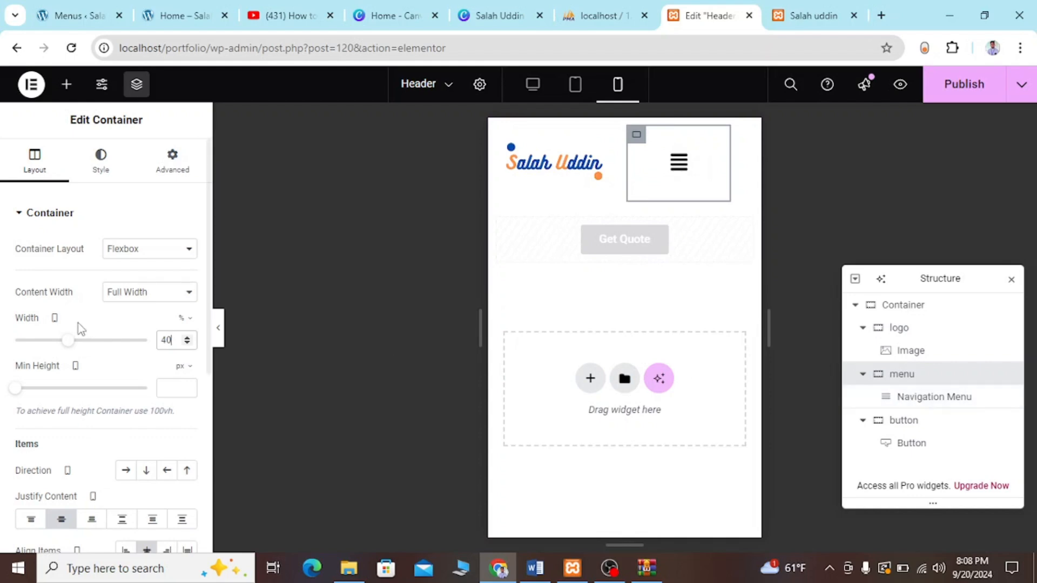
scroll(83, 403, down, 1)
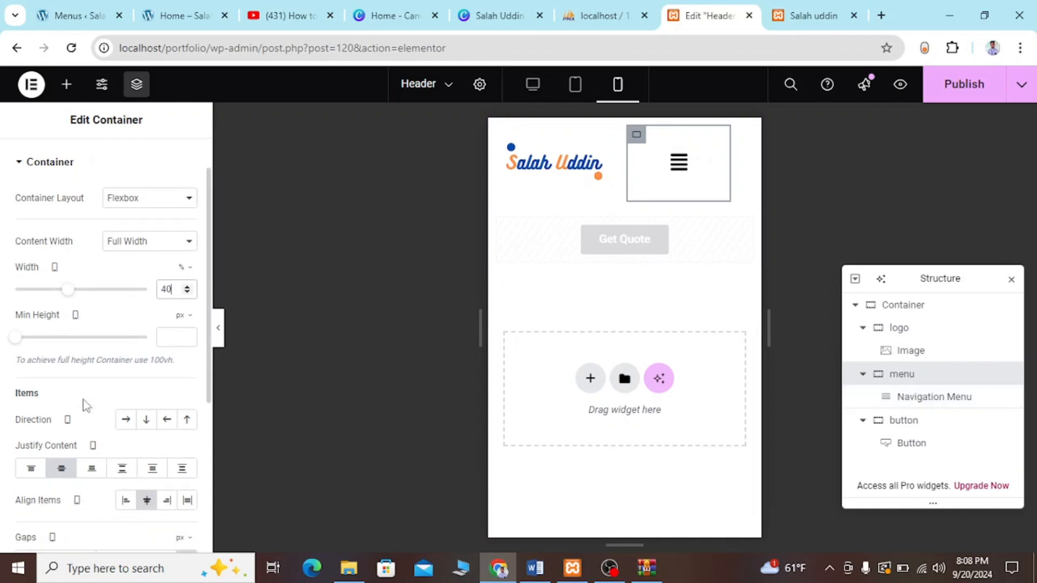
Set the menu container's mobile Align Items to End, keeping Justify Content at Center after trying End
click(93, 471)
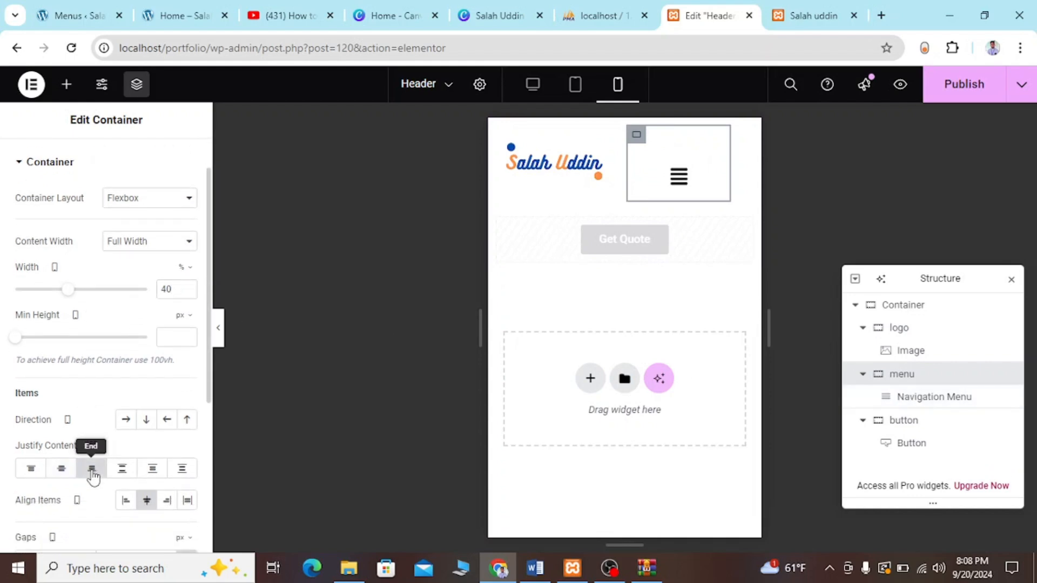
click(66, 472)
click(166, 502)
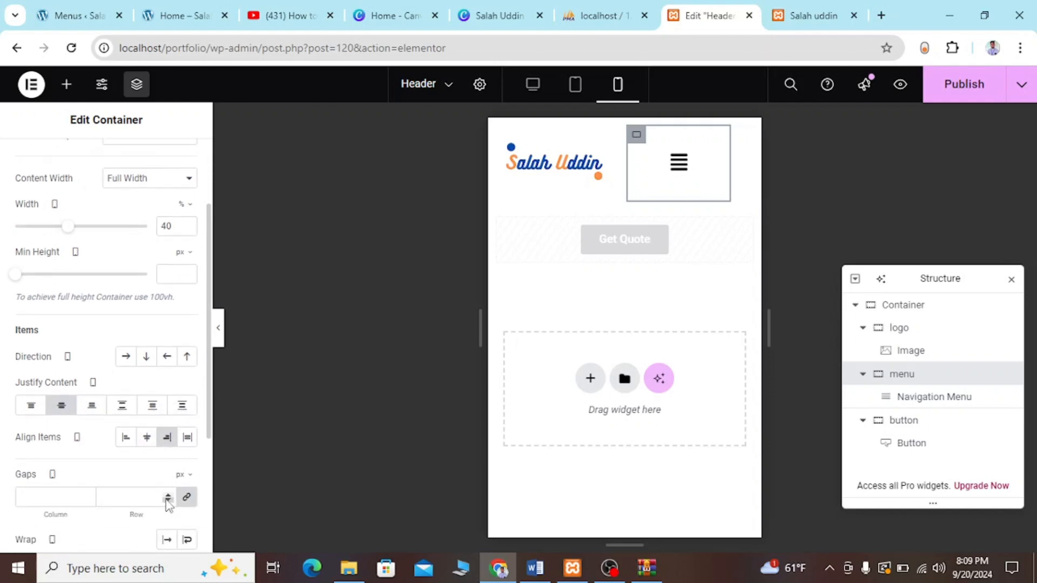
scroll(168, 505, down, 2)
scroll(168, 498, up, 5)
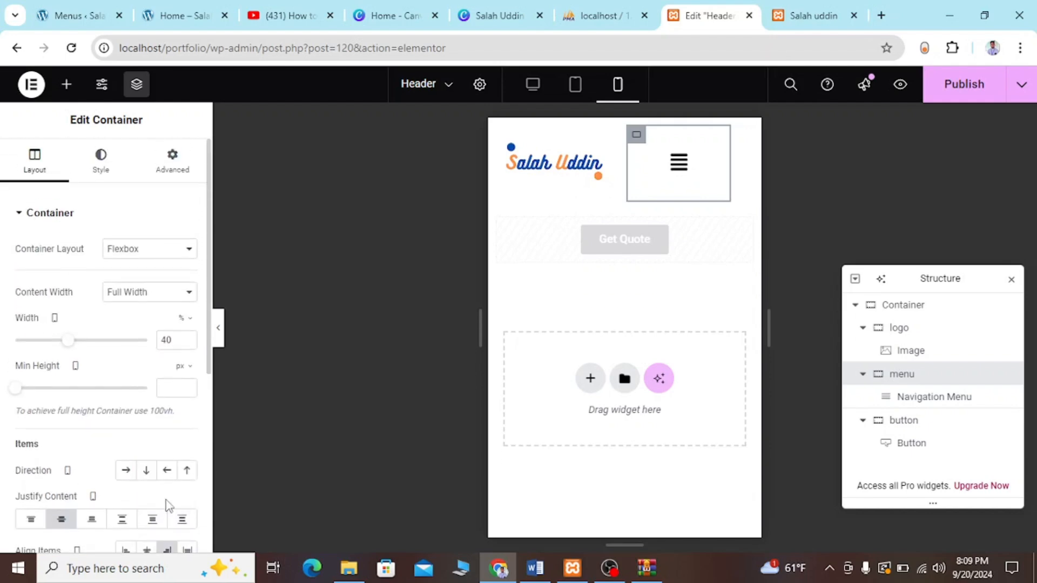
Set the Navigation Menu widget's mobile Align Self to End
click(933, 404)
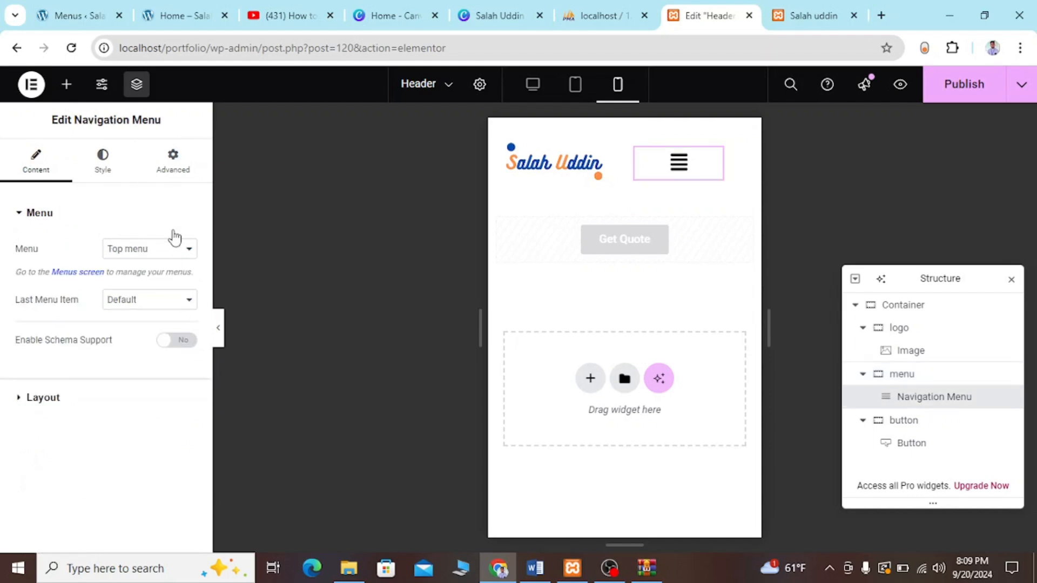
click(157, 180)
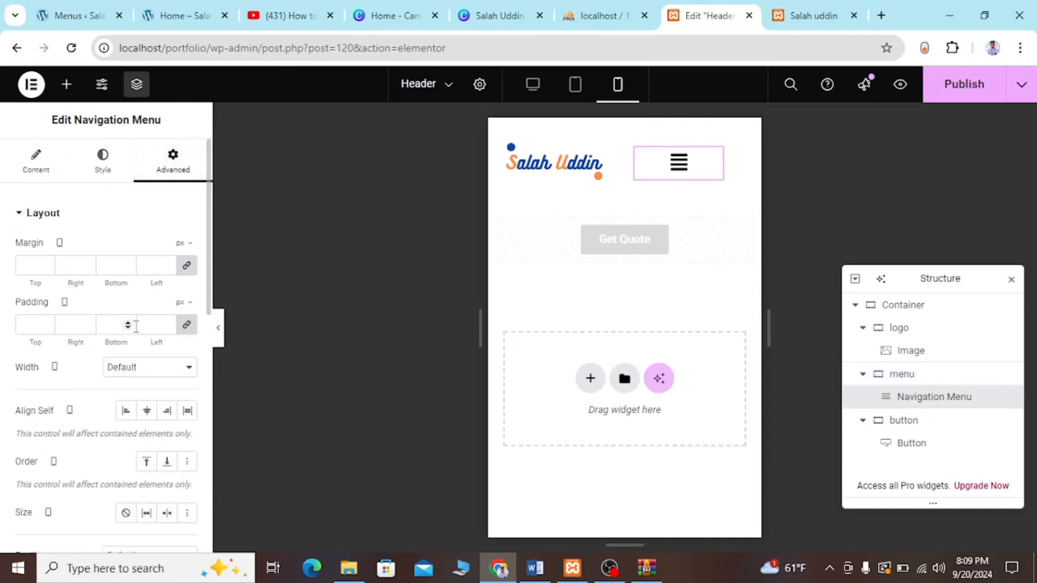
click(163, 417)
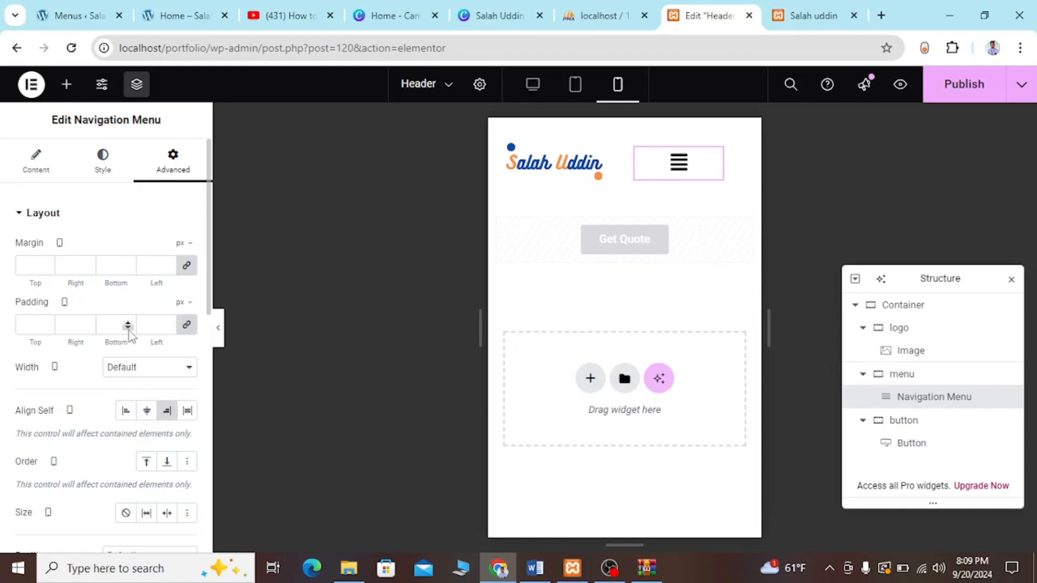
click(107, 178)
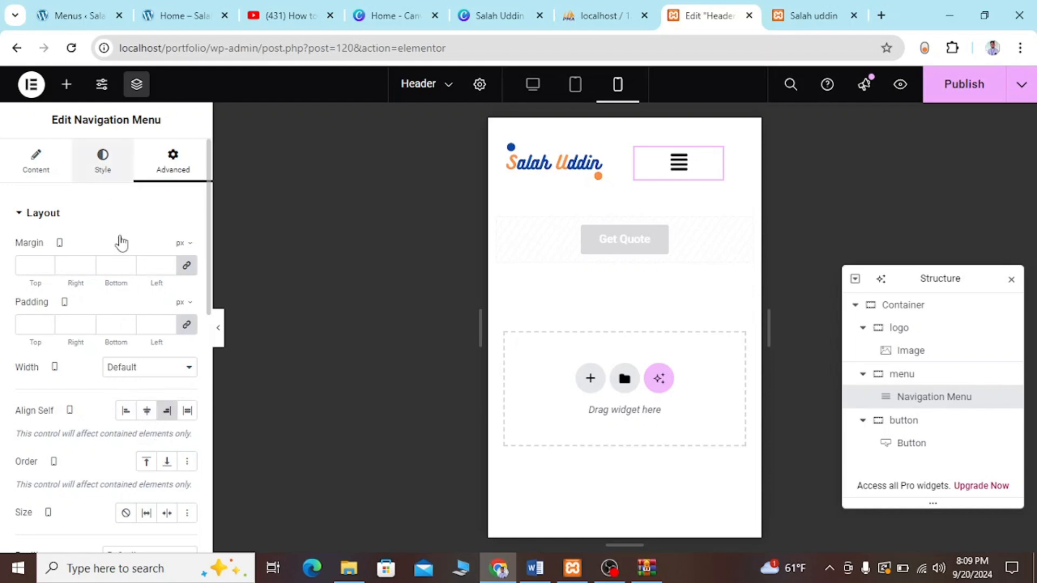
scroll(115, 362, down, 2)
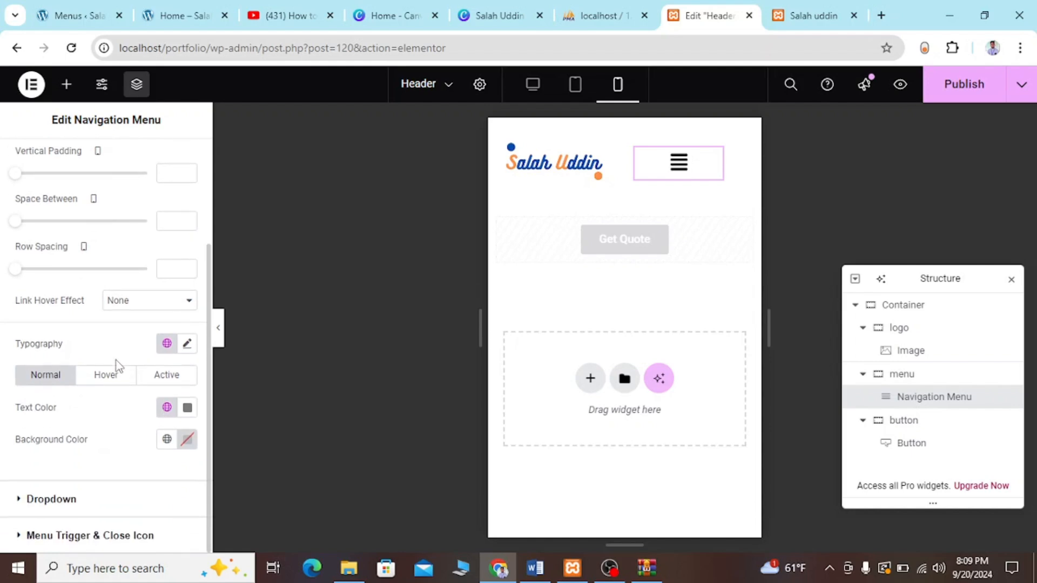
scroll(116, 361, up, 3)
click(44, 170)
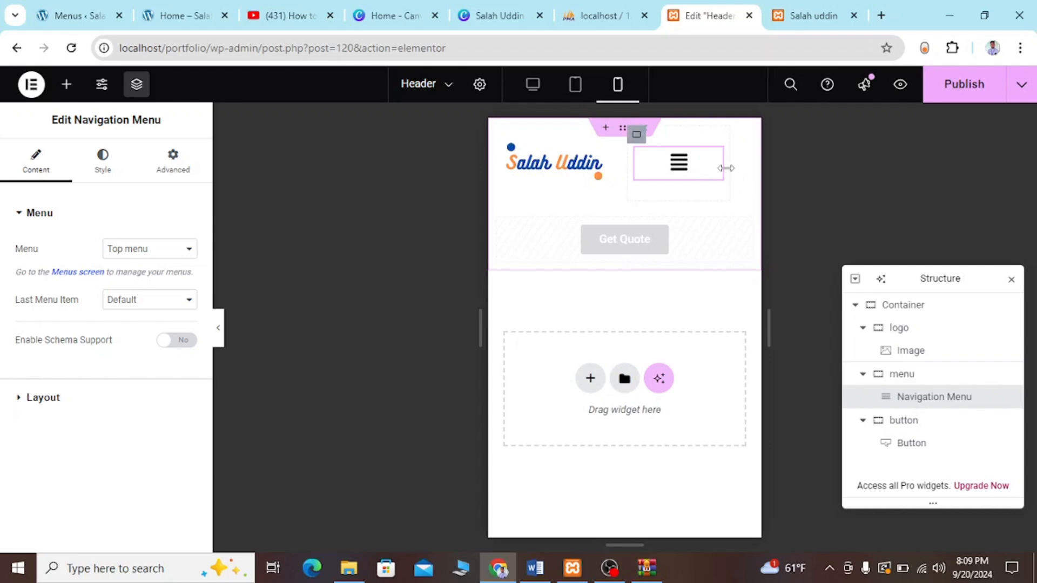
Widen the menu container slightly and narrow the logo container slightly in the mobile preview
drag(726, 168, 747, 167)
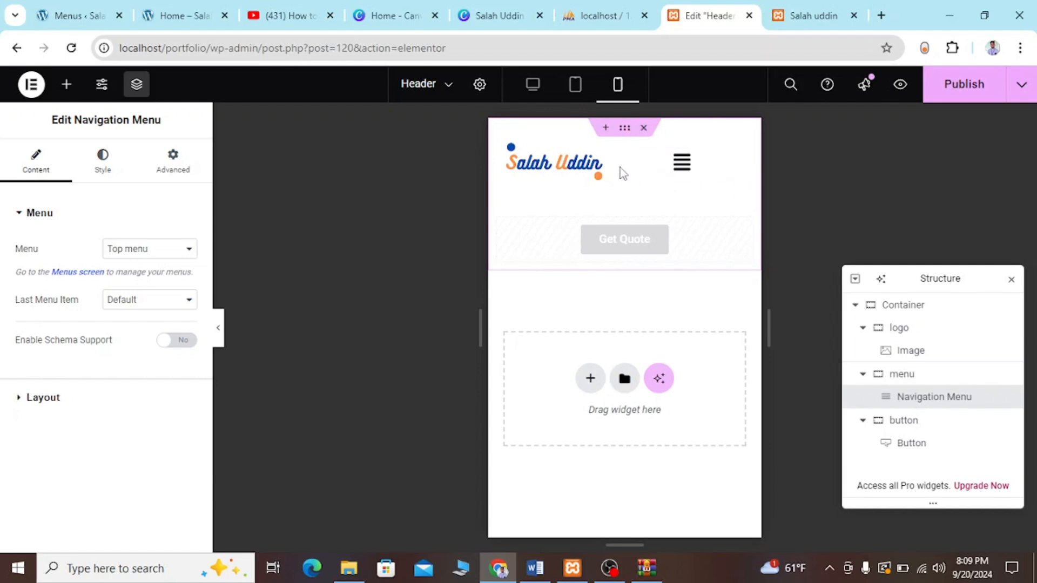
click(565, 193)
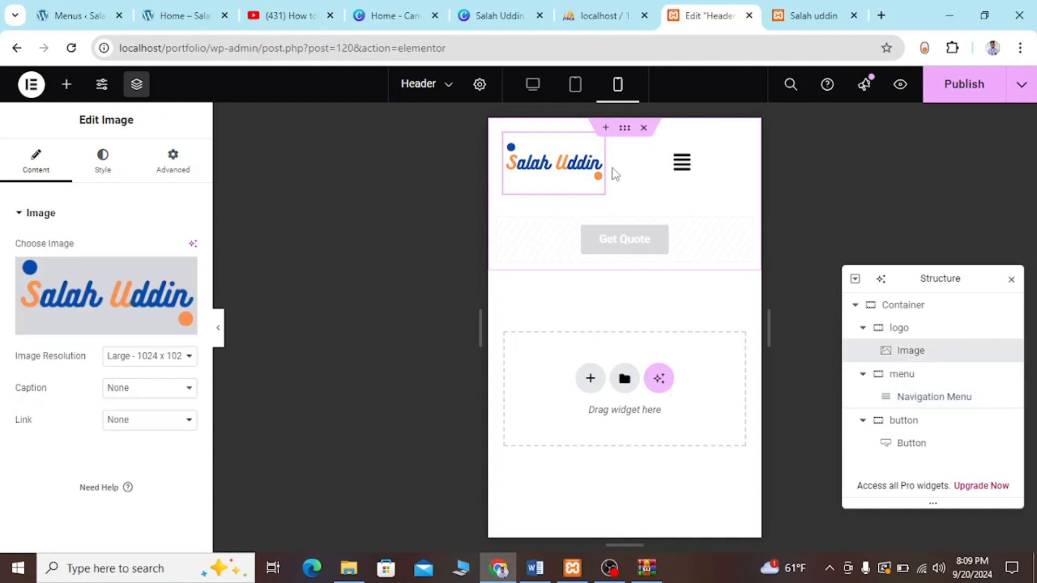
mouse_move(607, 164)
mouse_down()
mouse_move(625, 167)
mouse_move(616, 164)
mouse_up()
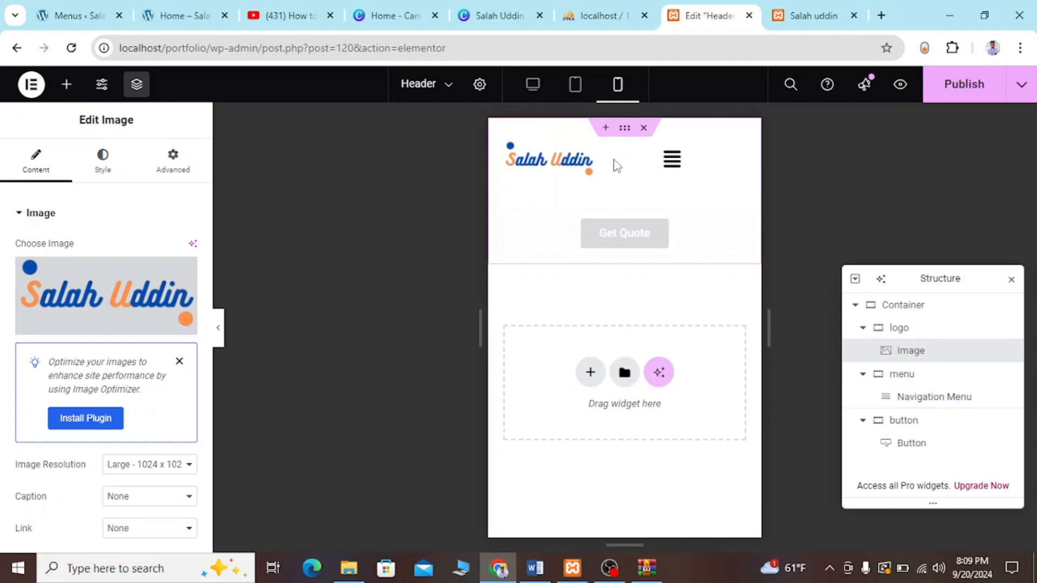
Open and close the mobile menu, and narrow the Navigation Menu widget to about the width of its hamburger icon
click(683, 173)
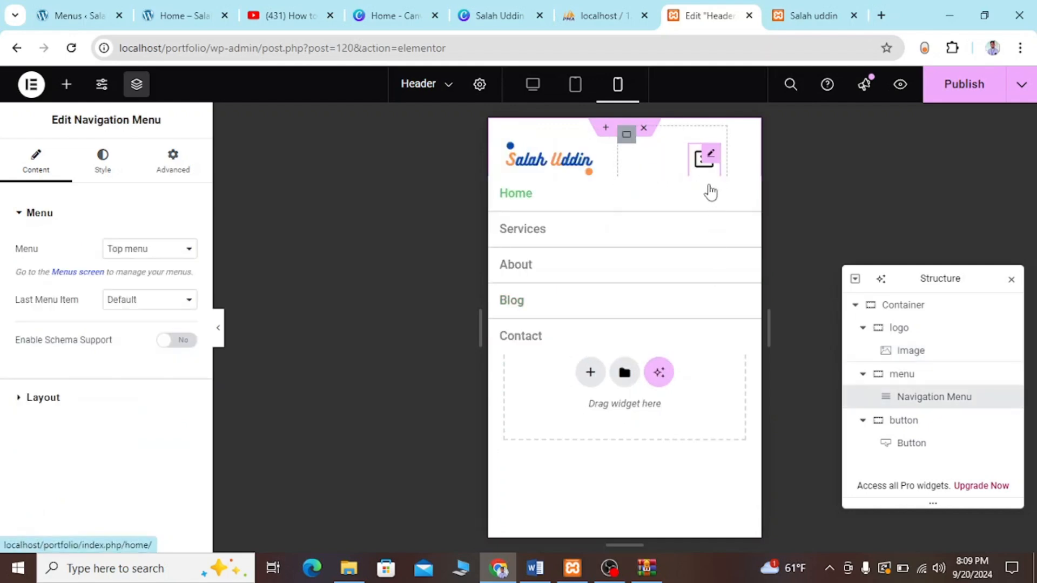
click(701, 167)
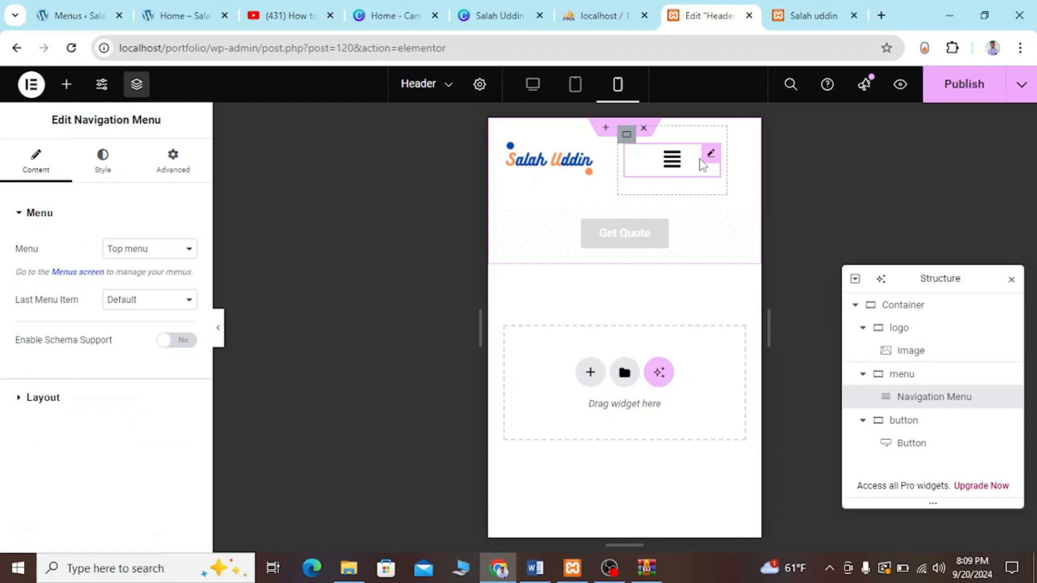
drag(719, 163, 651, 162)
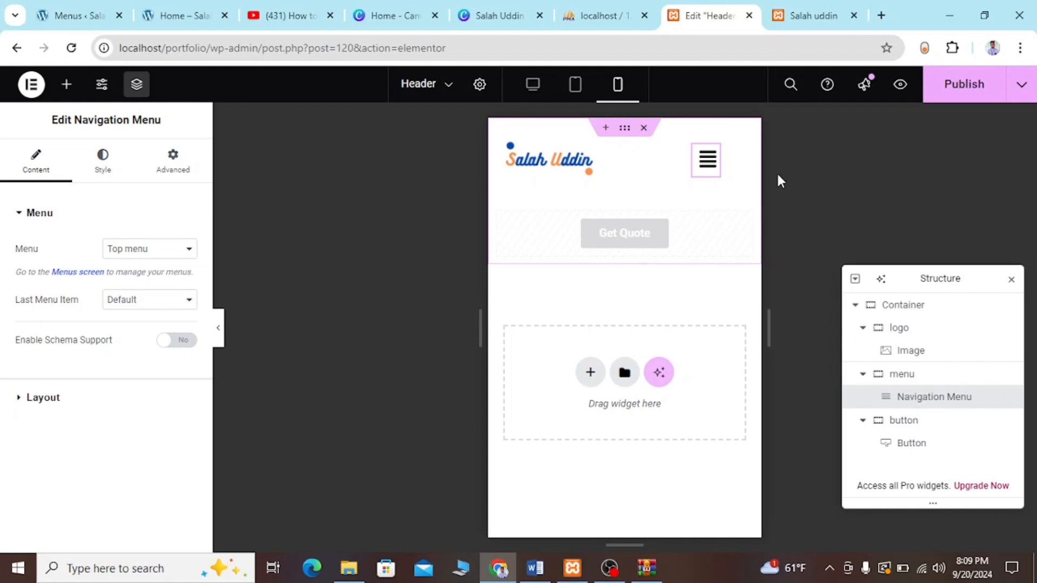
Publish the header changes and reload the live portfolio page to check the header
click(953, 89)
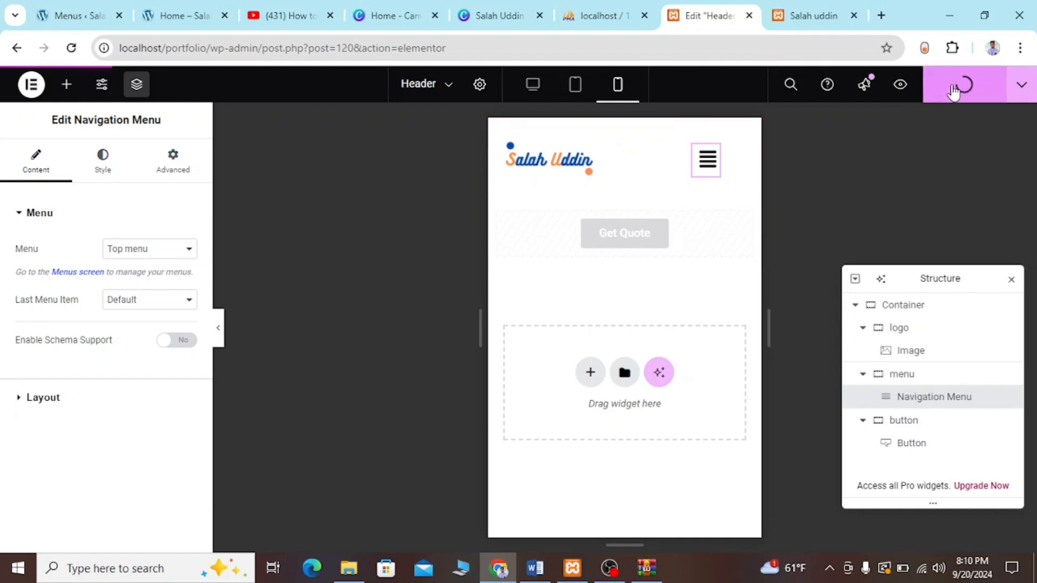
click(813, 2)
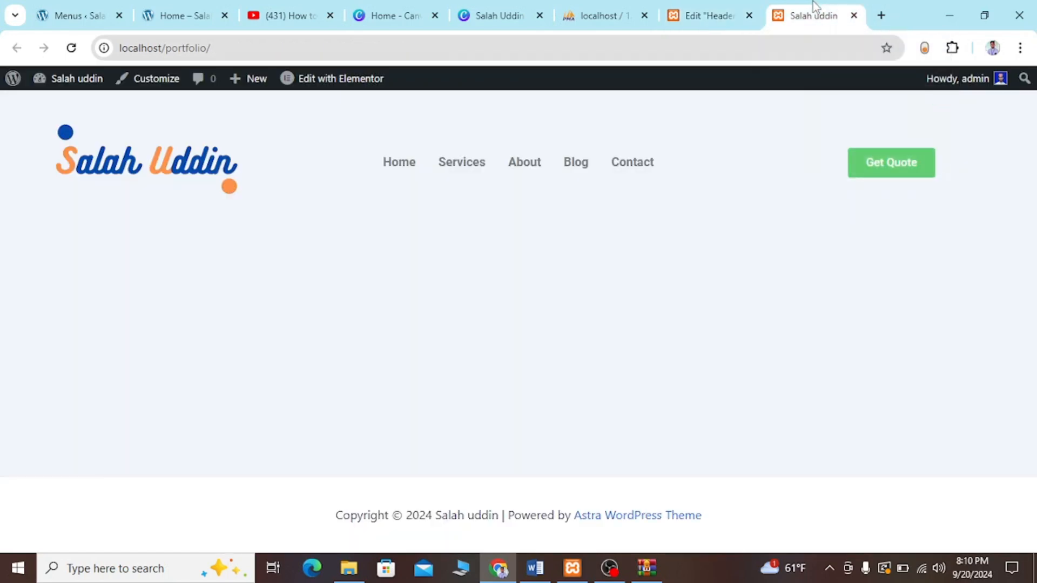
click(64, 49)
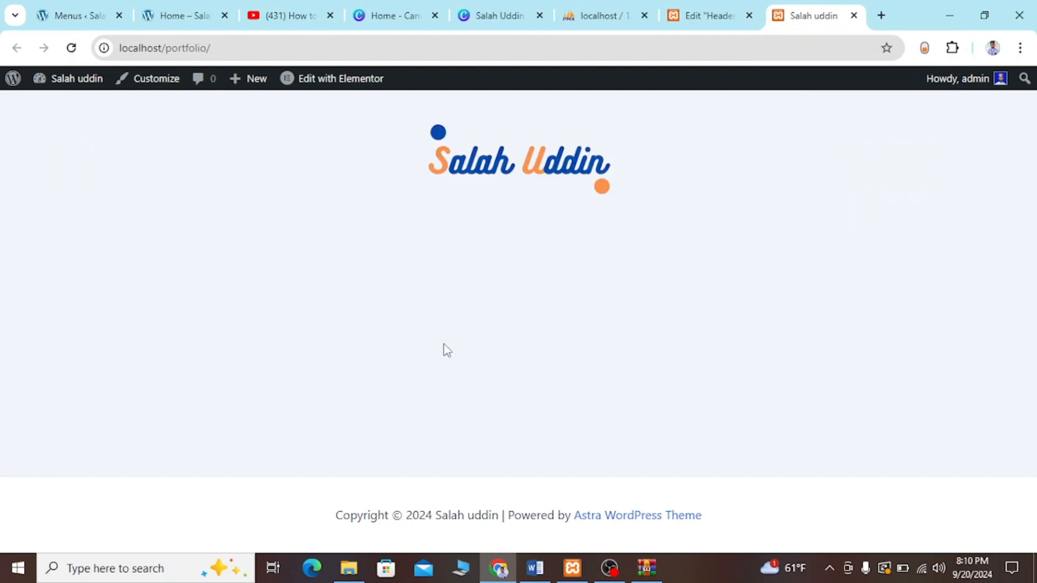
Return to the header editor, switch to desktop view and examine the settings of the parent, logo, menu and button containers
click(719, 20)
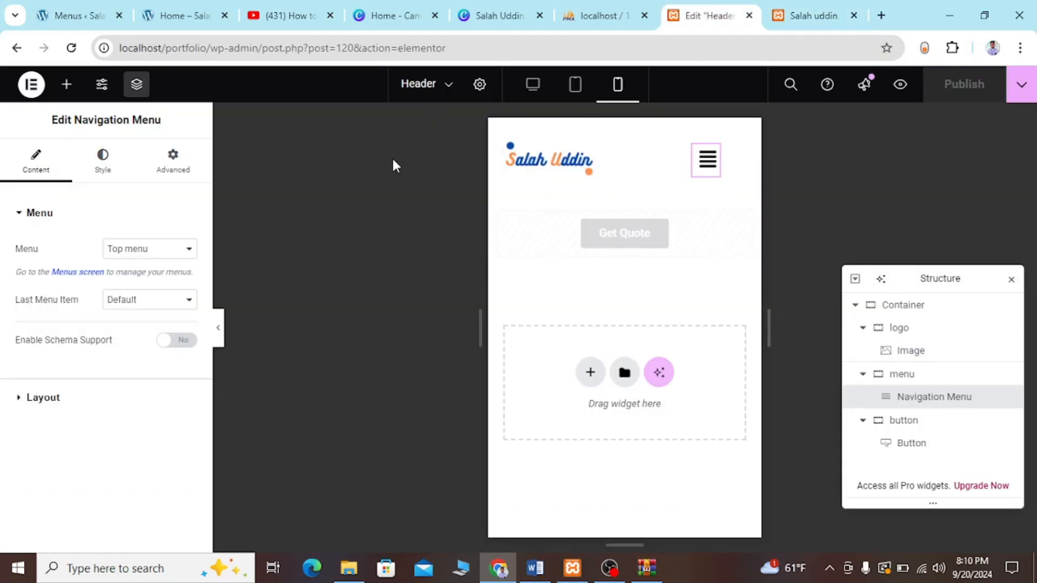
click(534, 86)
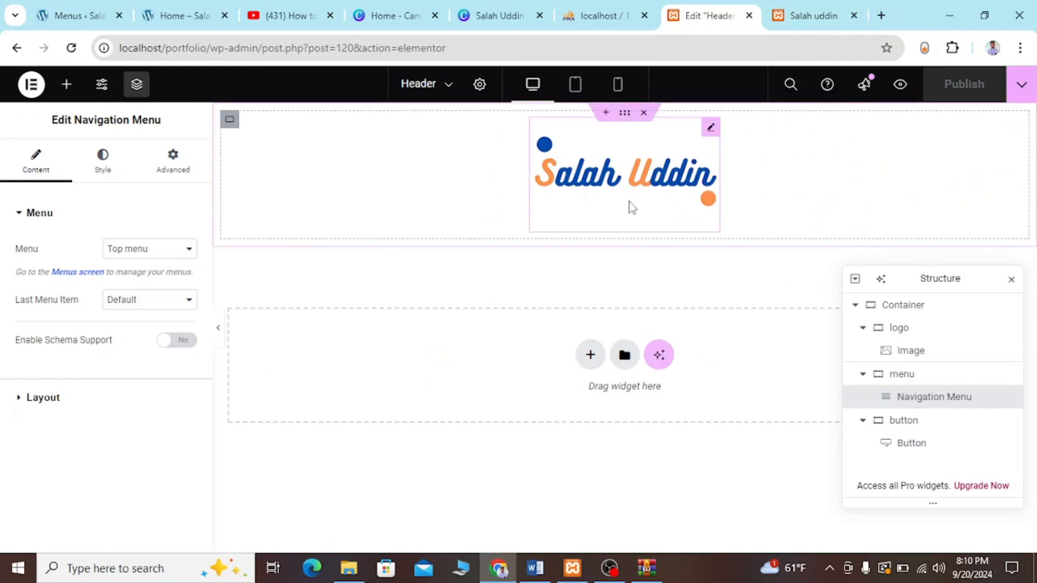
click(897, 330)
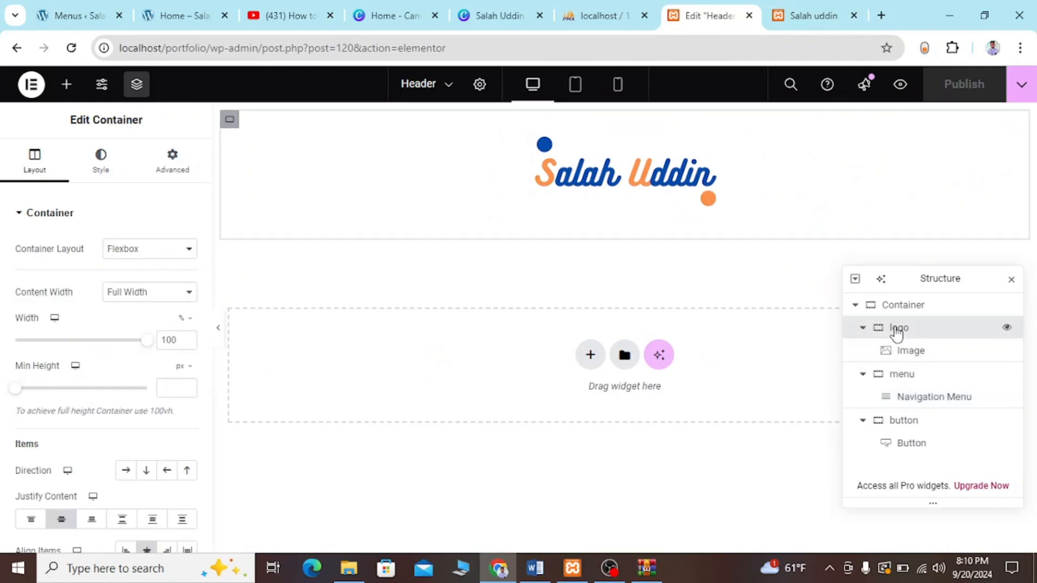
click(893, 374)
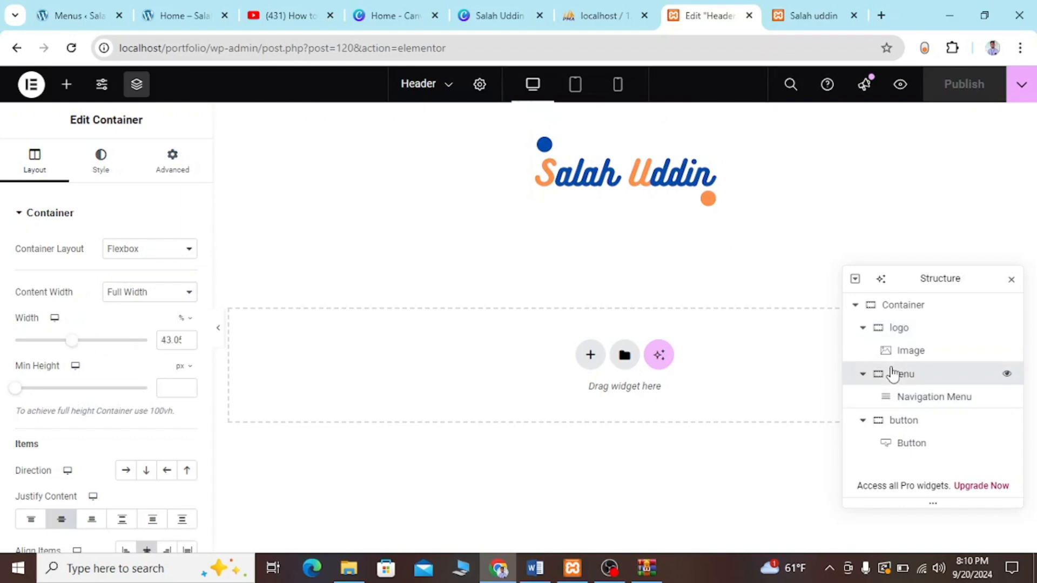
click(894, 427)
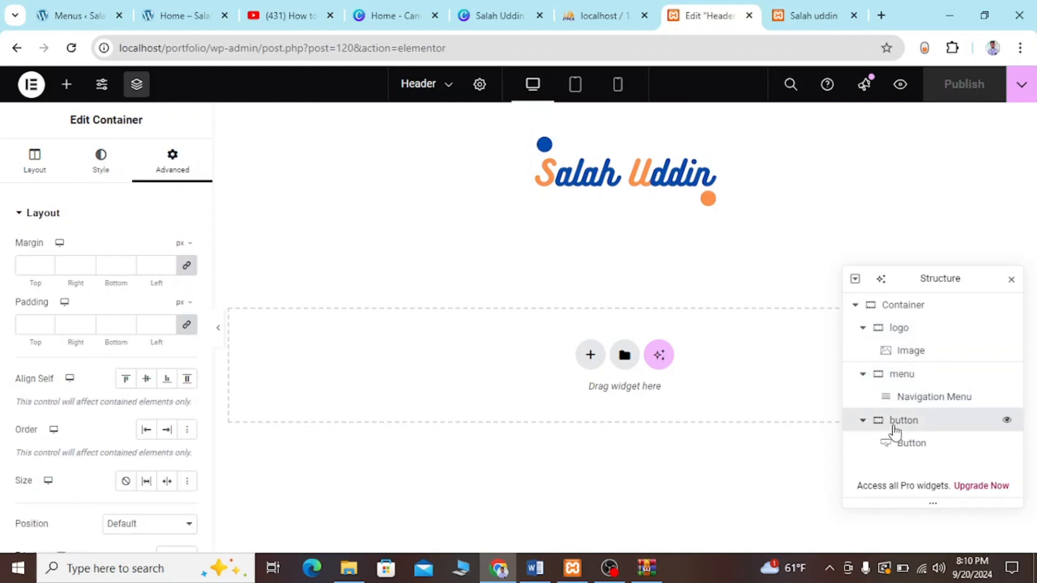
click(882, 310)
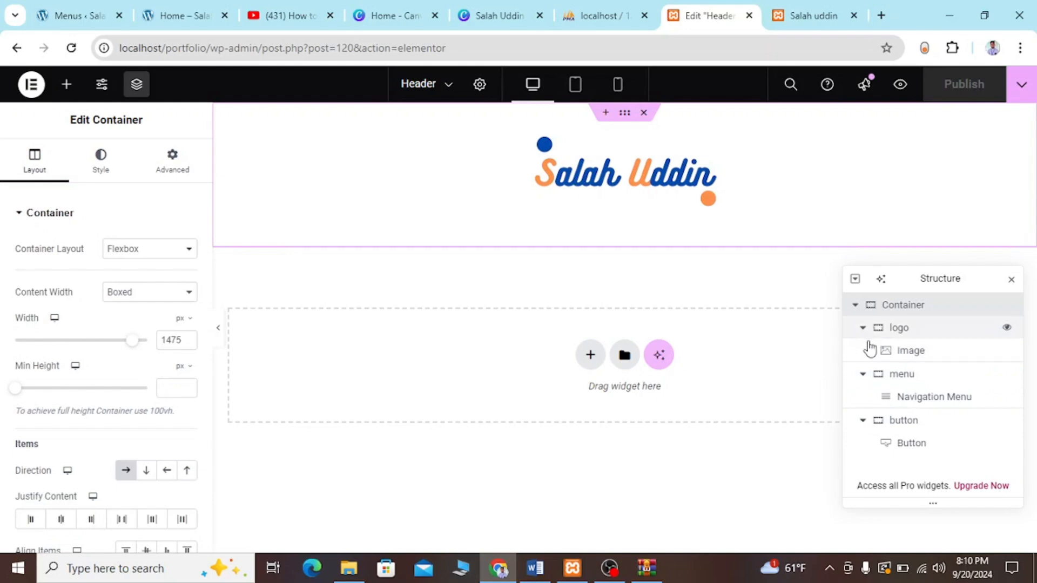
click(545, 209)
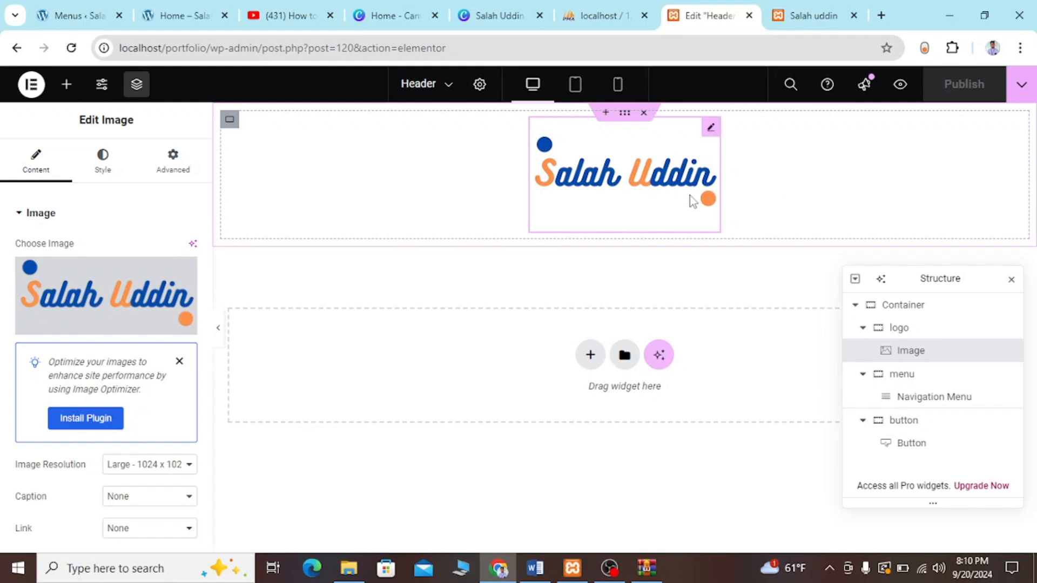
click(898, 330)
click(894, 378)
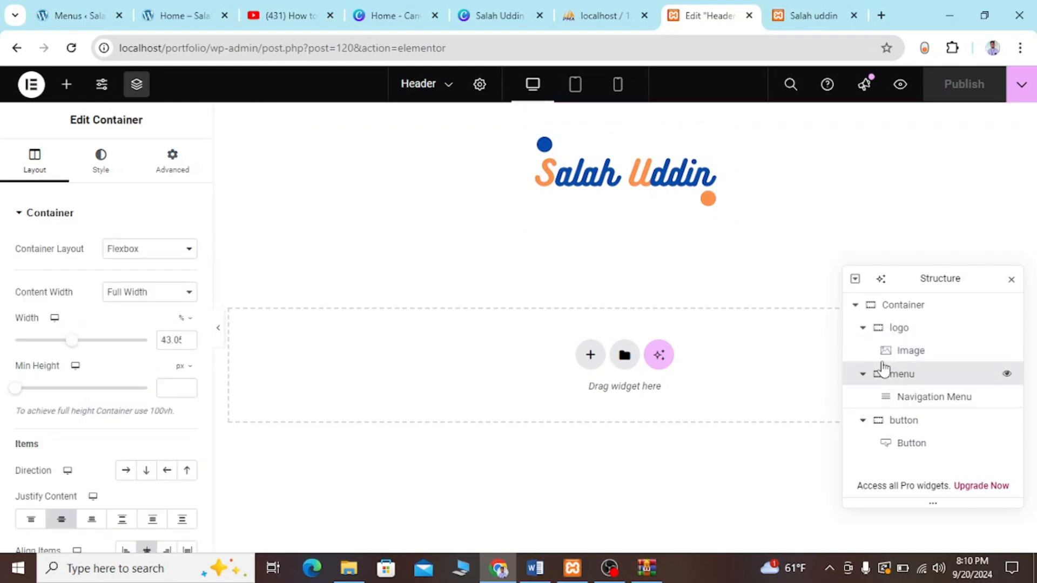
Set the logo container's desktop width to 30%, after trying 28% and 37%
click(879, 335)
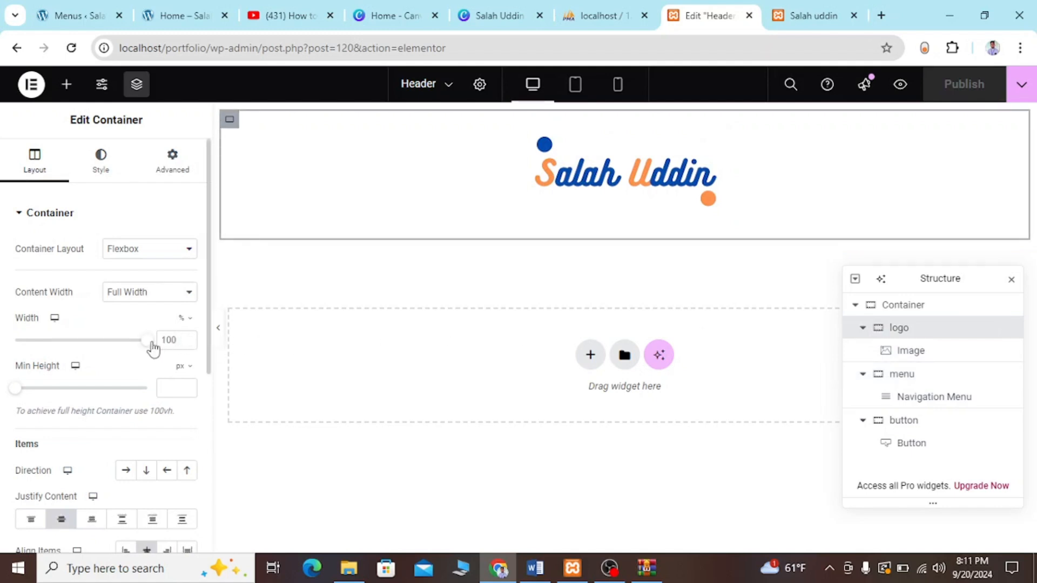
drag(152, 343, 59, 344)
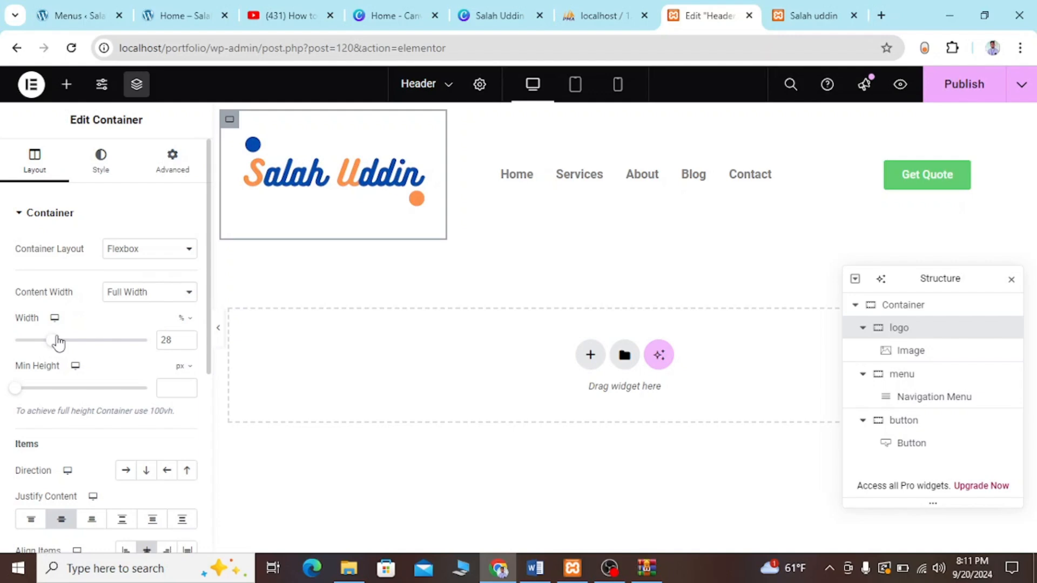
mouse_move(57, 342)
mouse_down()
mouse_move(194, 347)
mouse_move(16, 343)
mouse_move(70, 350)
mouse_up()
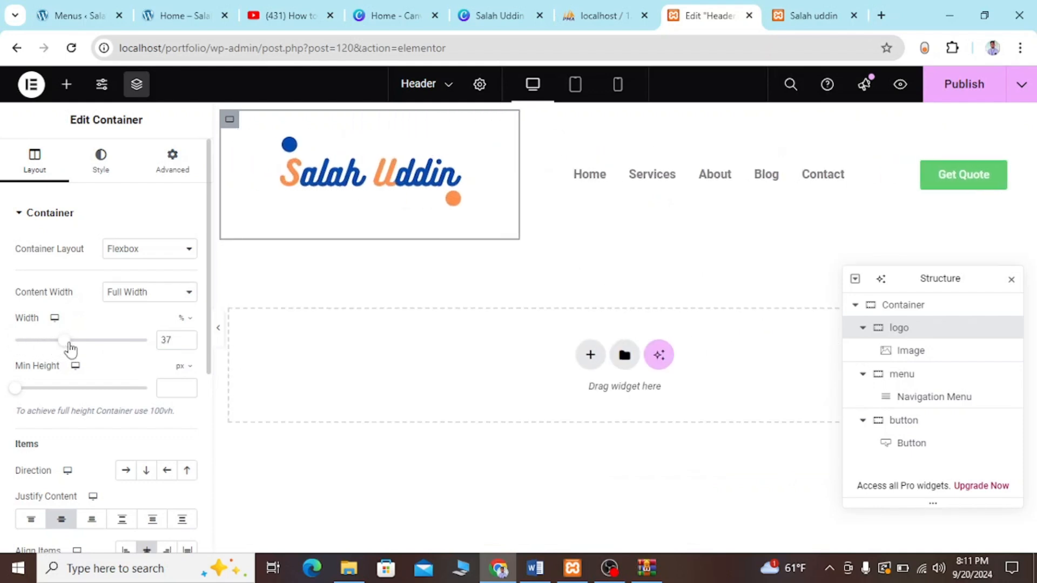
drag(70, 350, 61, 350)
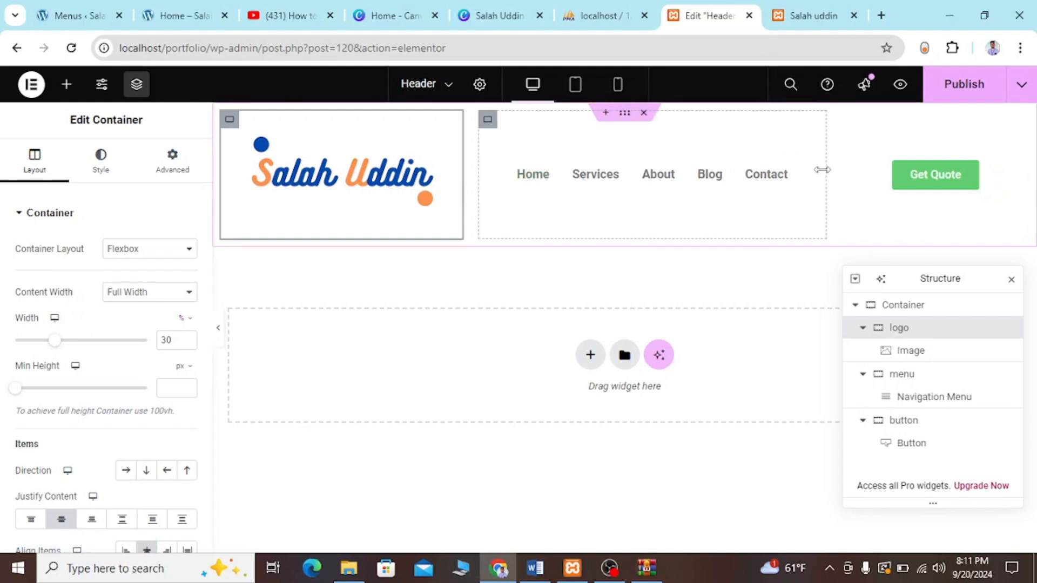
Resize the menu container on desktop to about 39% wide, after trying a narrower width of about 37.7%
drag(822, 169, 794, 176)
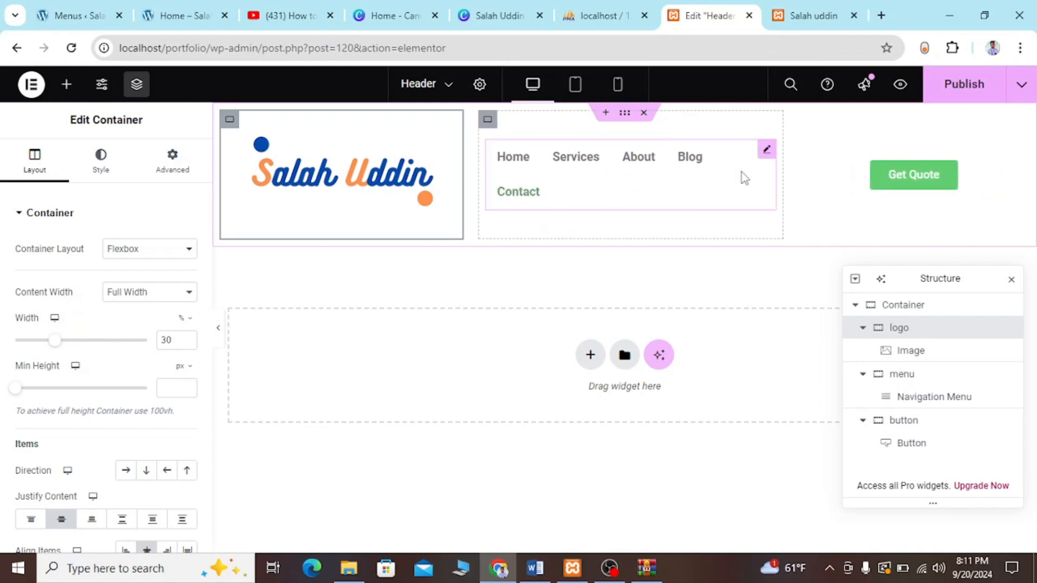
drag(782, 166, 799, 171)
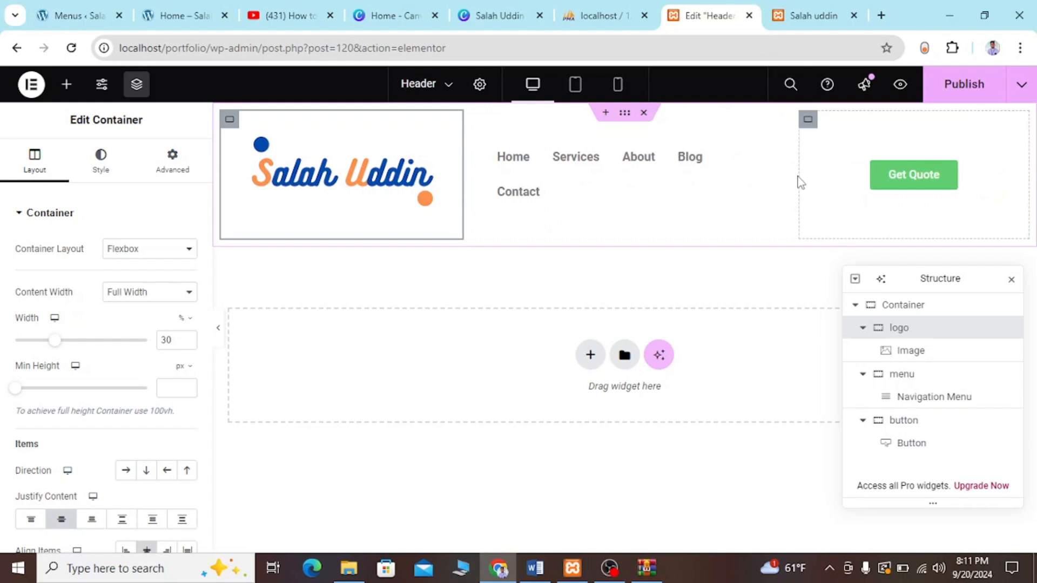
click(771, 193)
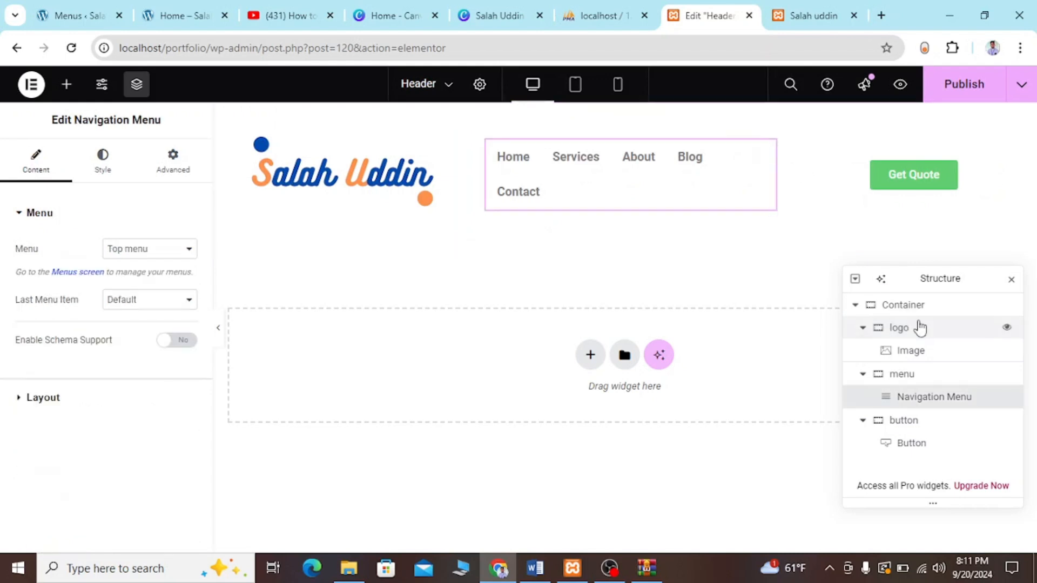
click(886, 373)
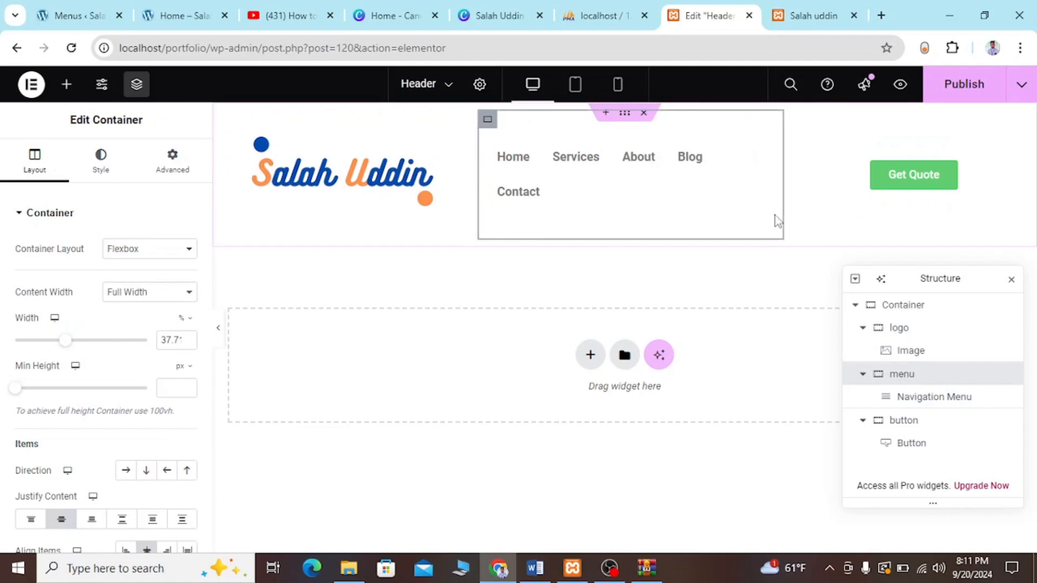
drag(784, 215, 808, 219)
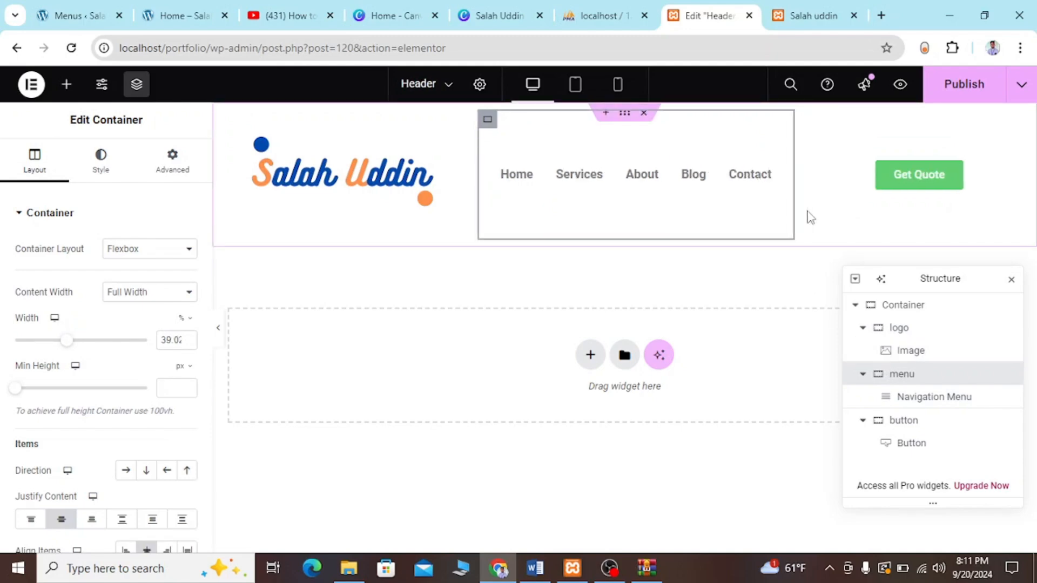
Publish the resized header containers and reload the live portfolio page to check the desktop header
click(986, 89)
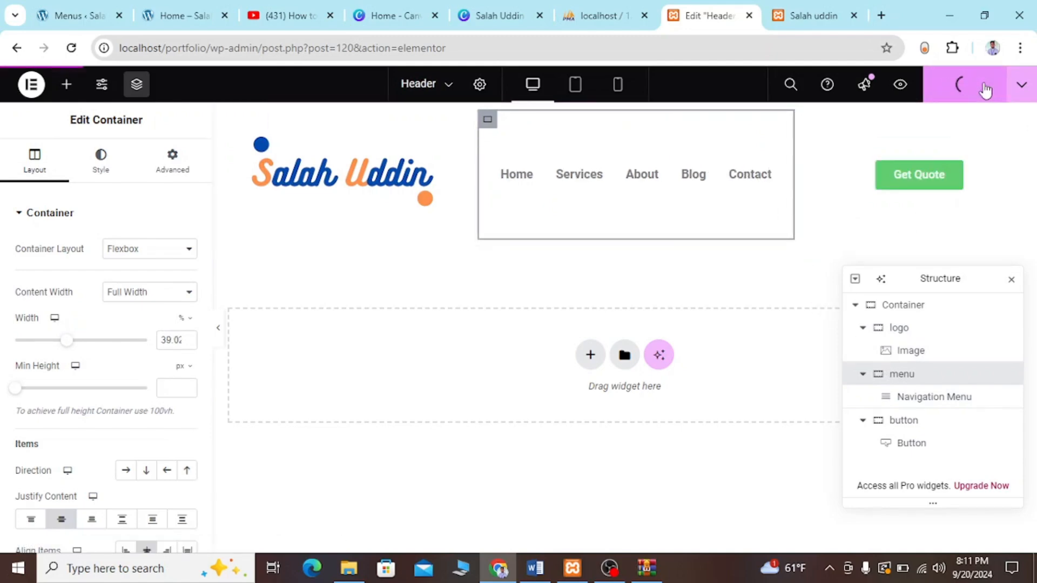
click(813, 16)
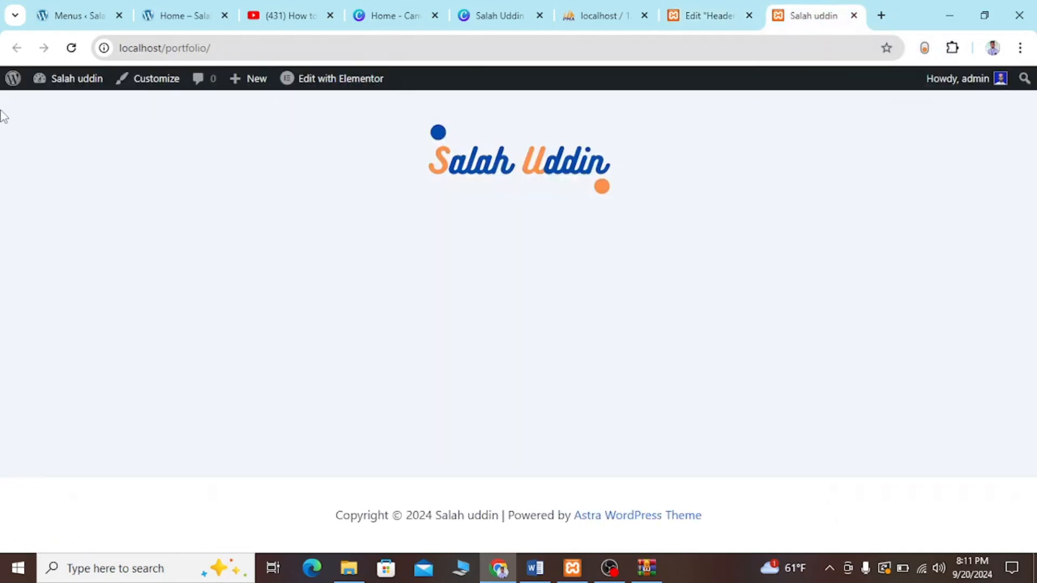
click(72, 48)
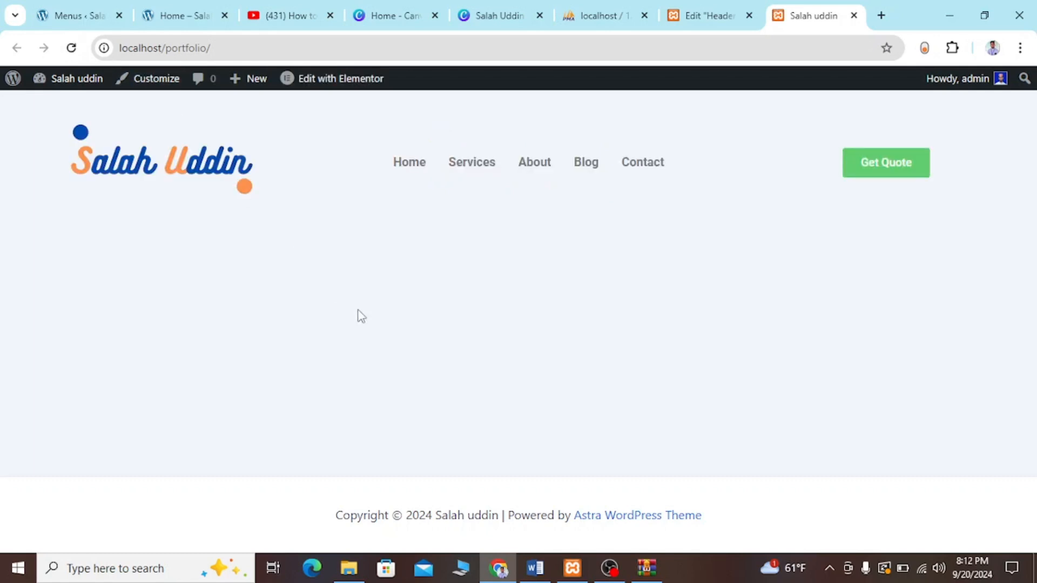
Inspect the live page in device emulation as iPhone SE, iPhone XR and Pixel 7, viewing the Pixel 7 layout at 100% zoom
right_click(378, 339)
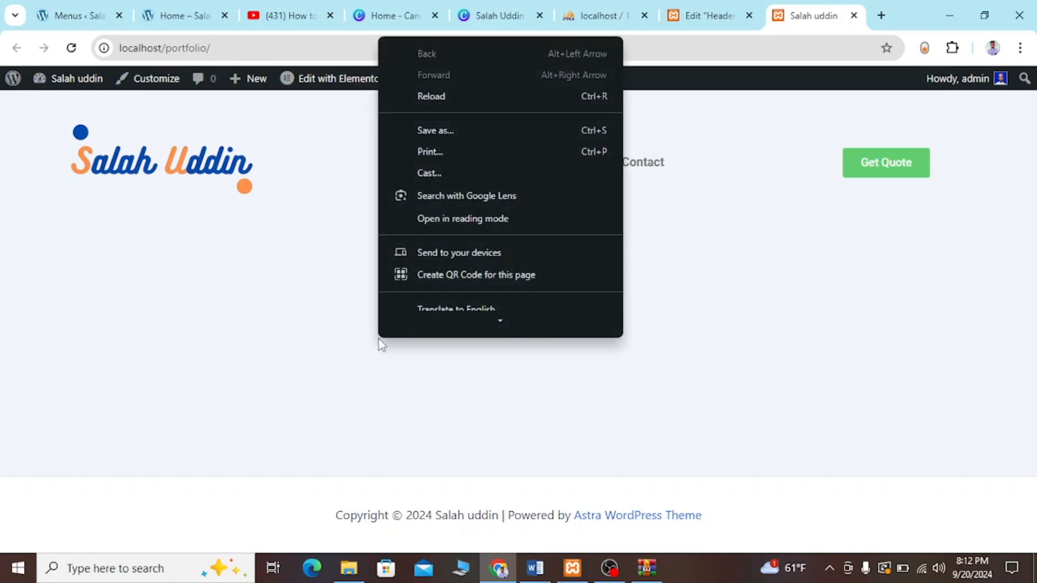
scroll(440, 263, down, 3)
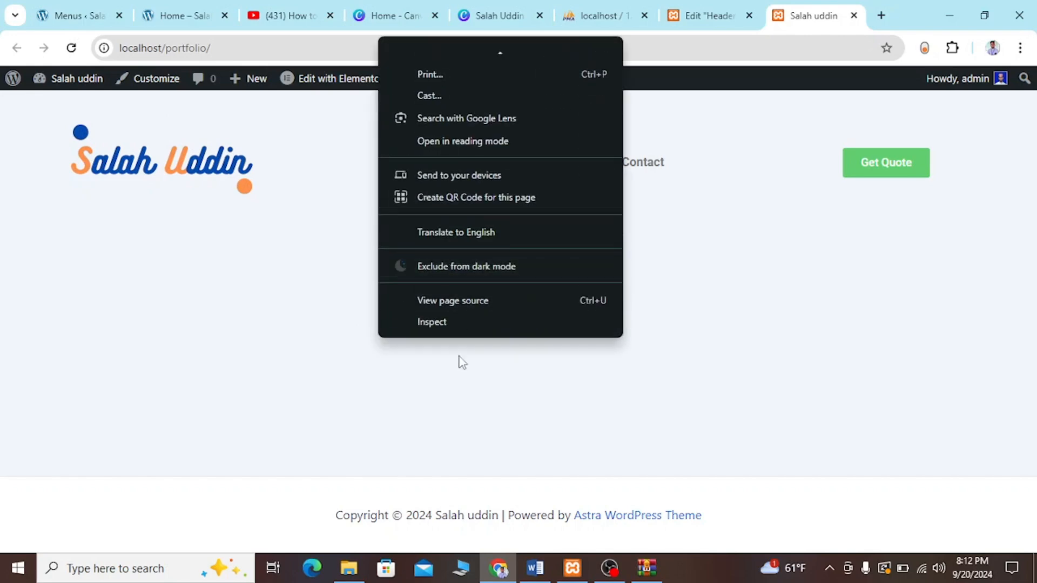
click(448, 321)
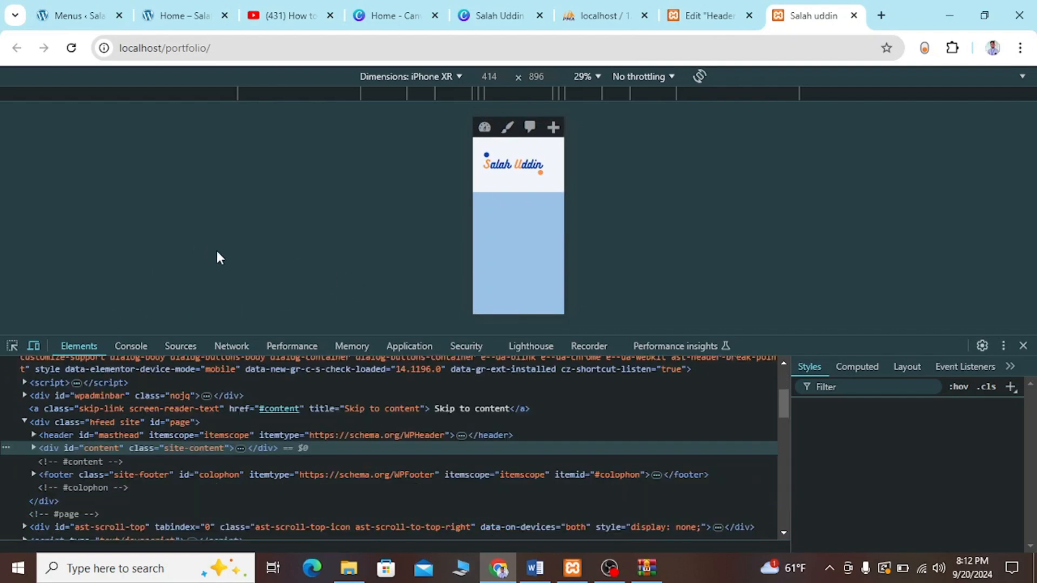
click(440, 77)
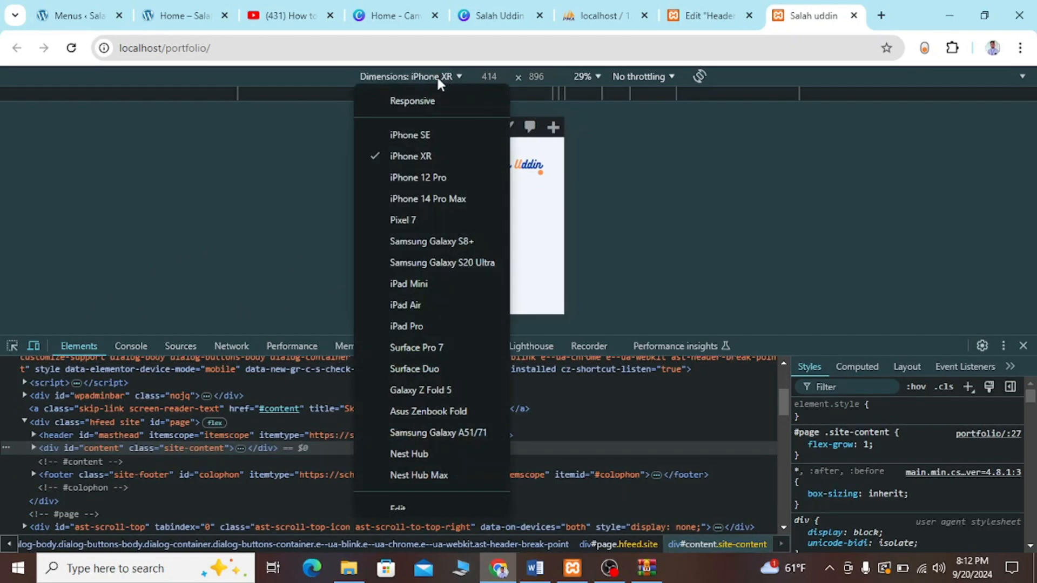
click(413, 136)
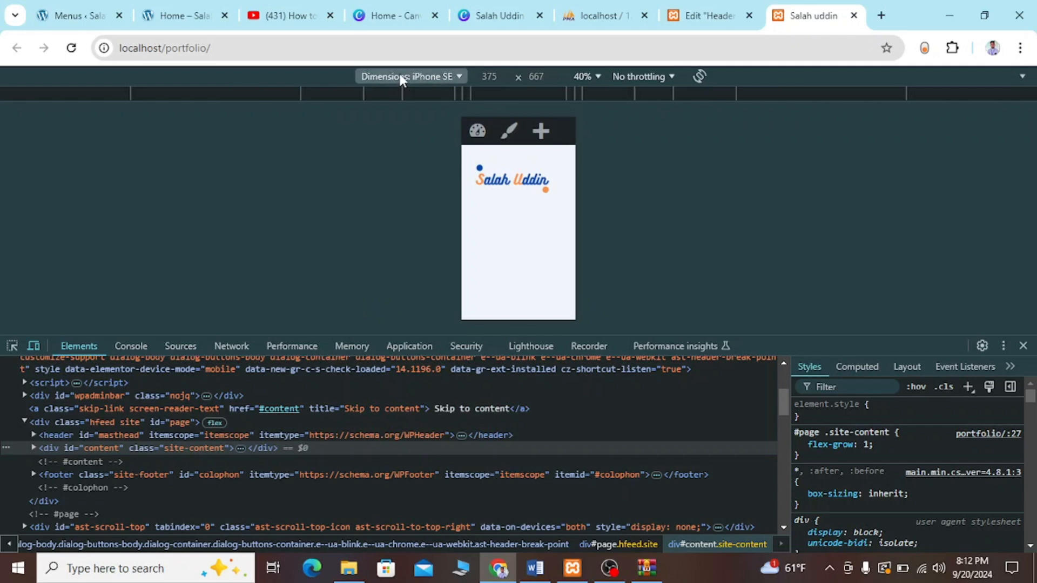
click(400, 75)
click(394, 155)
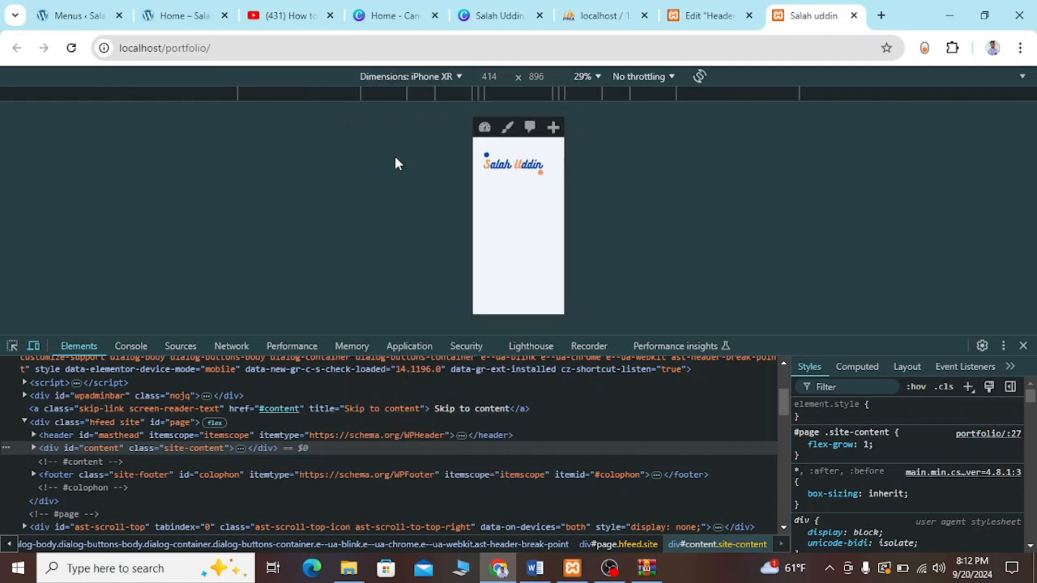
click(406, 76)
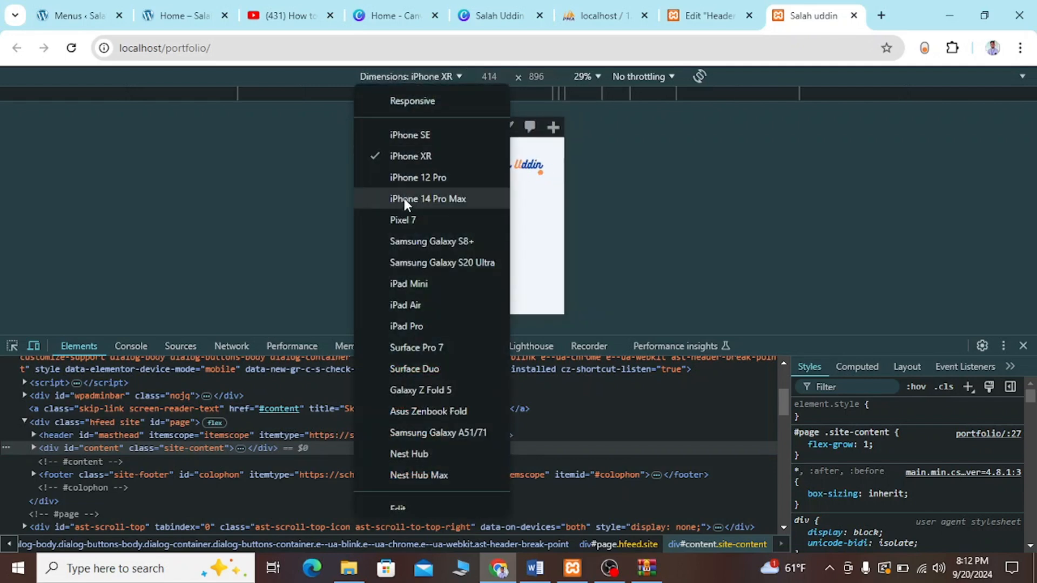
click(401, 218)
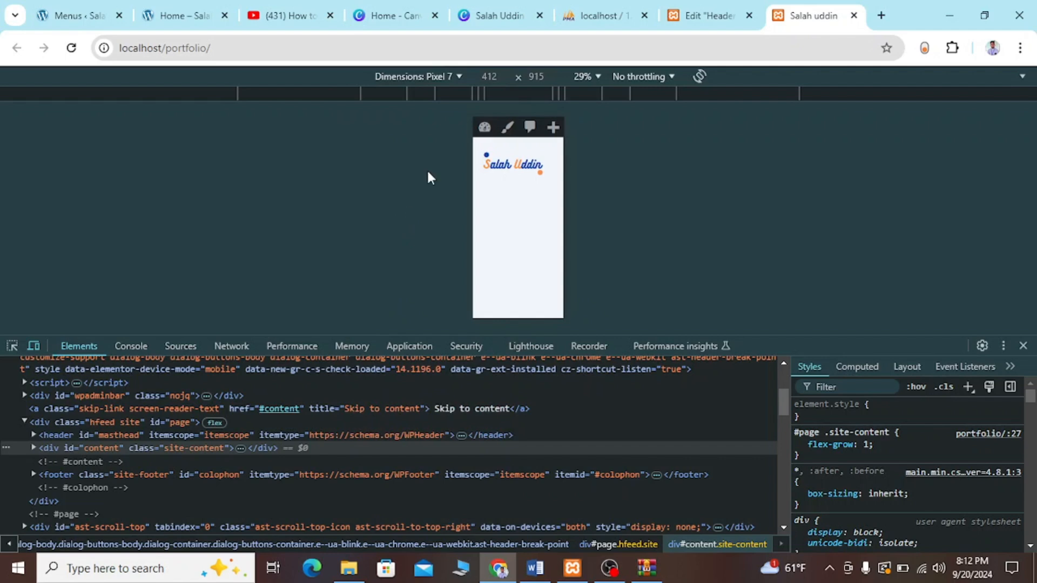
click(588, 77)
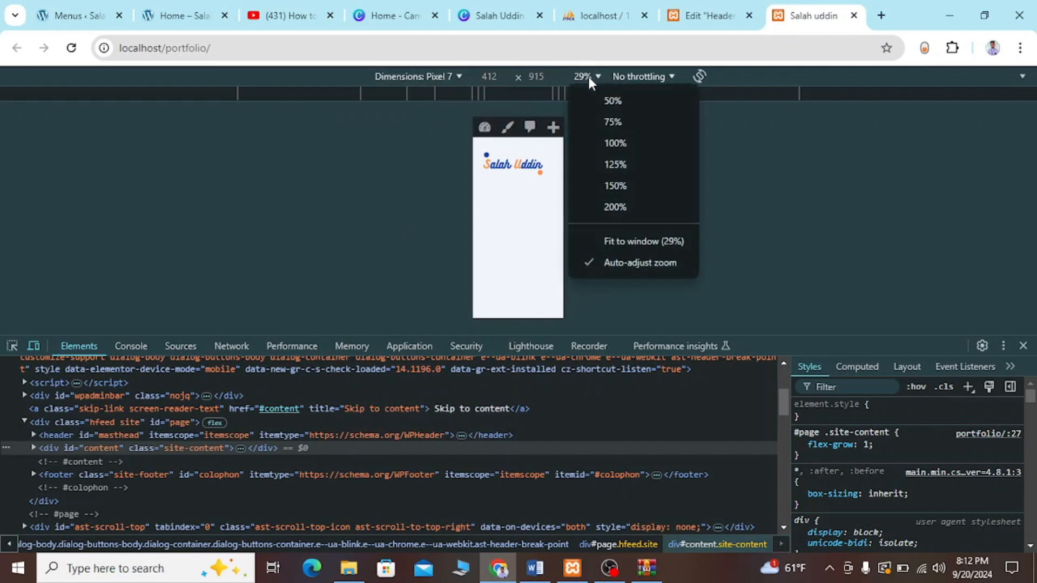
click(602, 140)
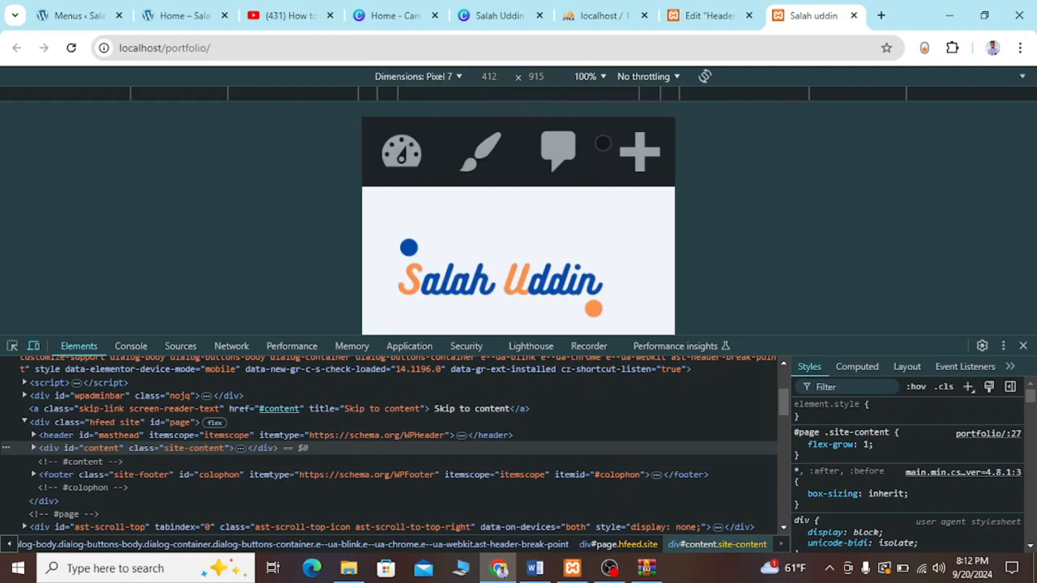
Check the live page's header at iPad Air and iPad Pro dimensions, and close the developer tools
click(436, 77)
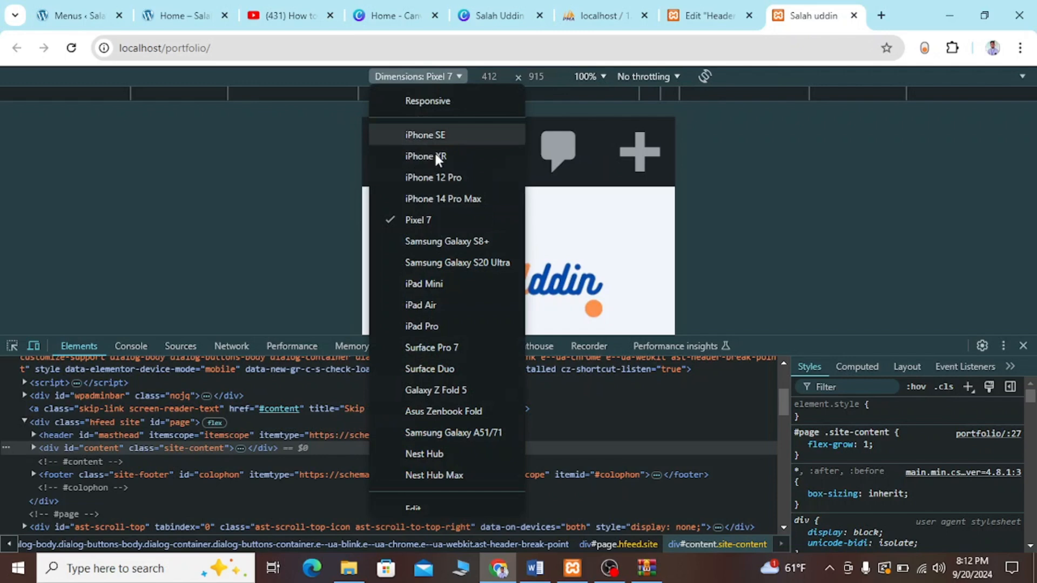
click(435, 301)
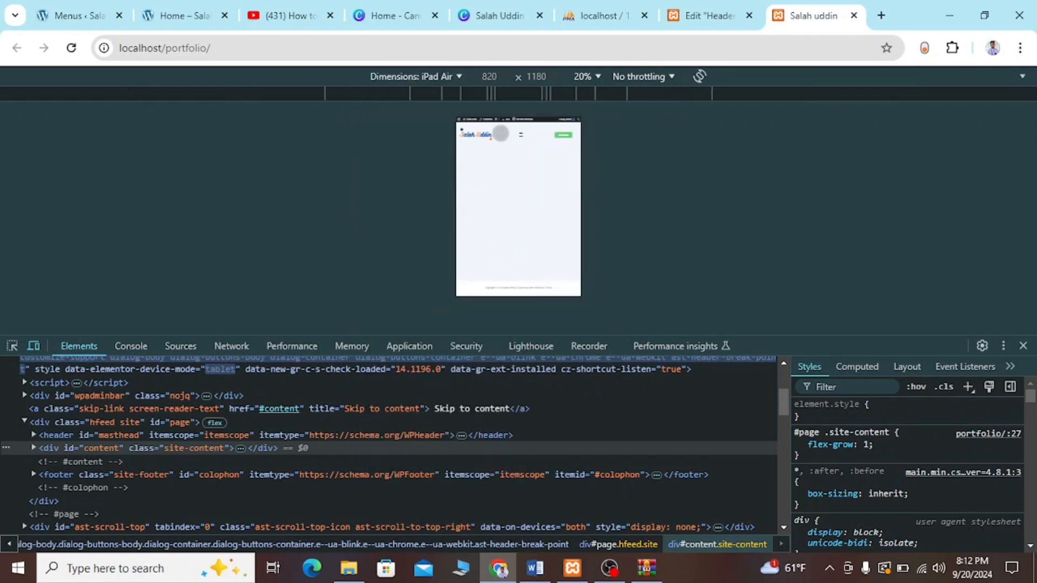
click(417, 69)
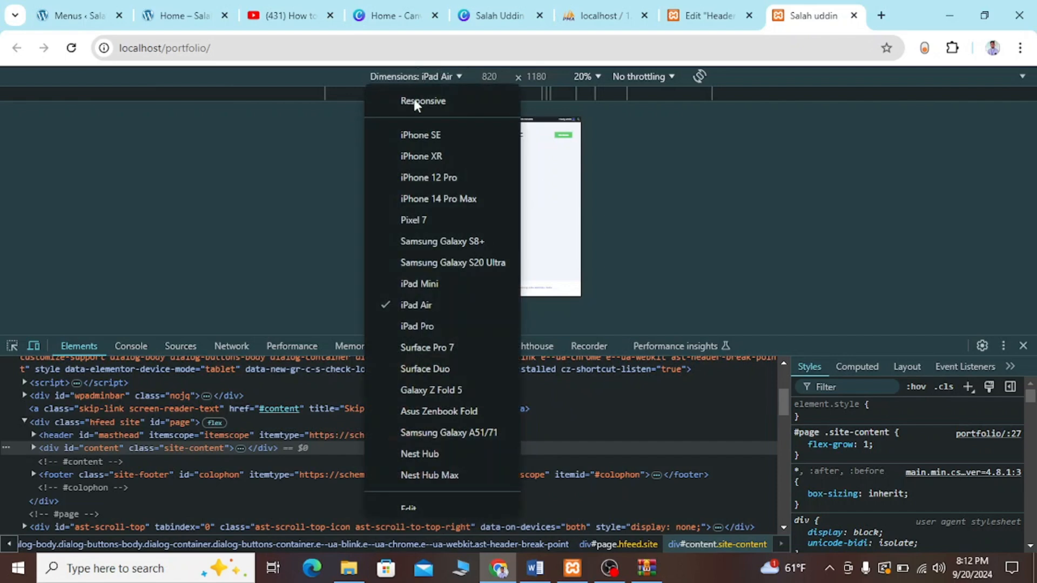
click(413, 326)
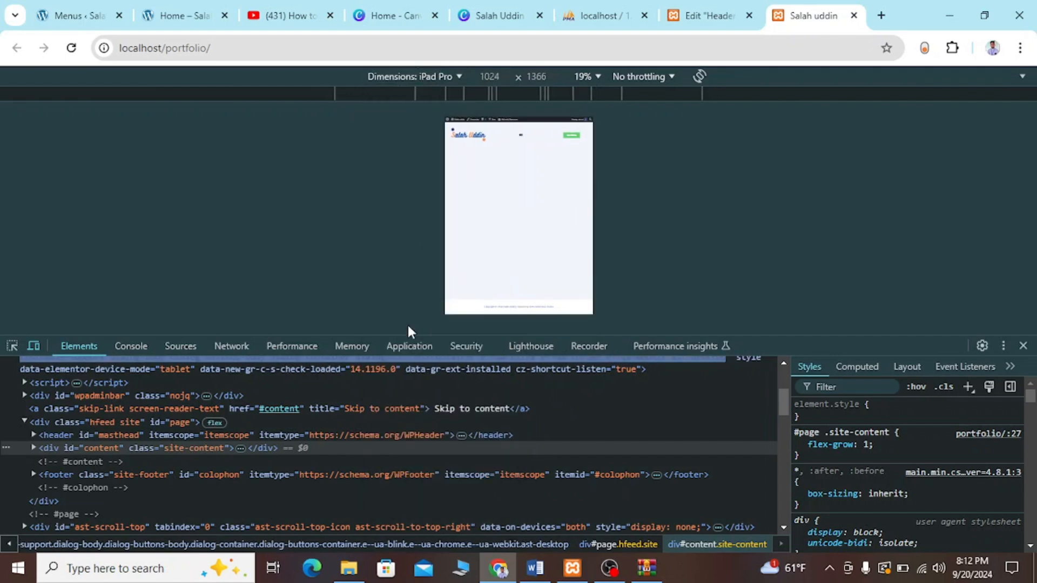
click(1023, 347)
Return to the header editor in mobile view and toggle the navigation menu's hamburger icon repeatedly to check its dropdown
click(702, 16)
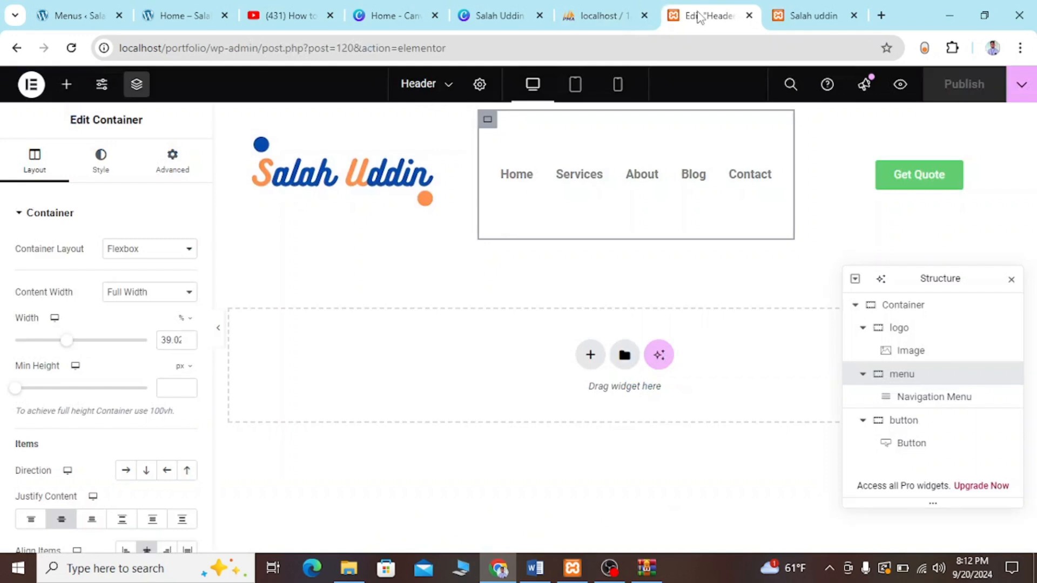
click(622, 86)
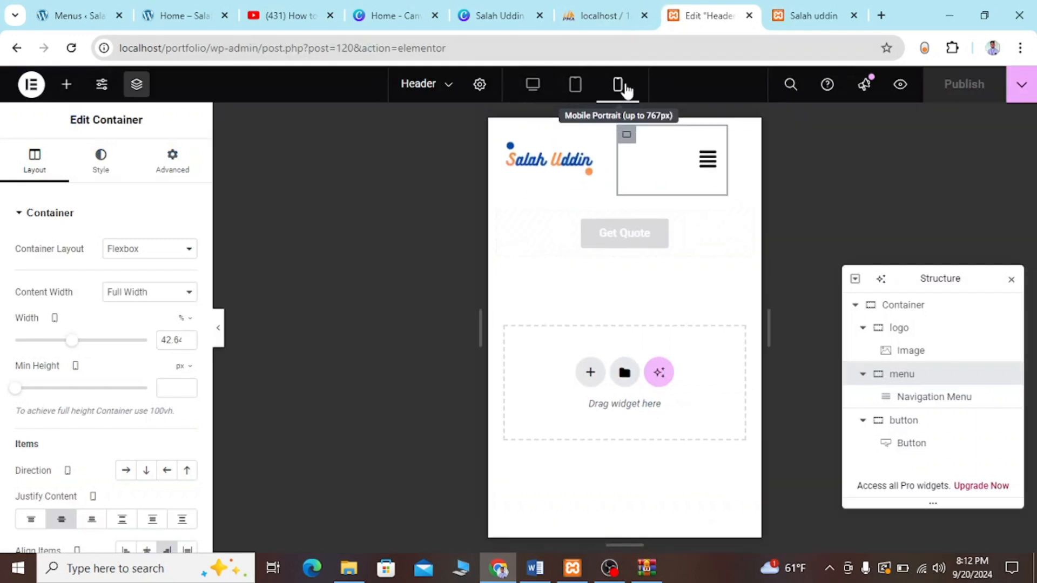
click(711, 169)
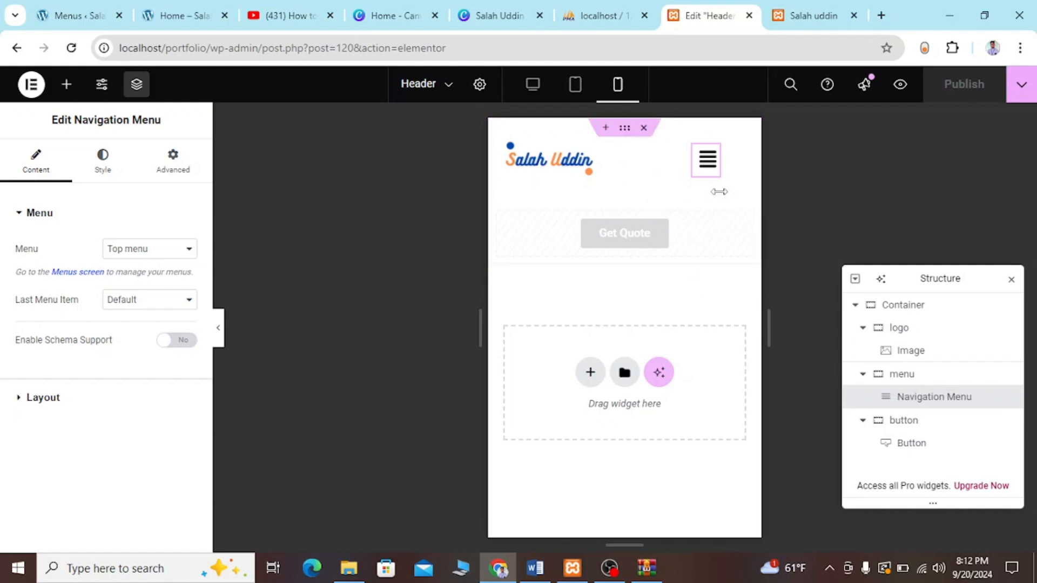
click(699, 172)
click(698, 172)
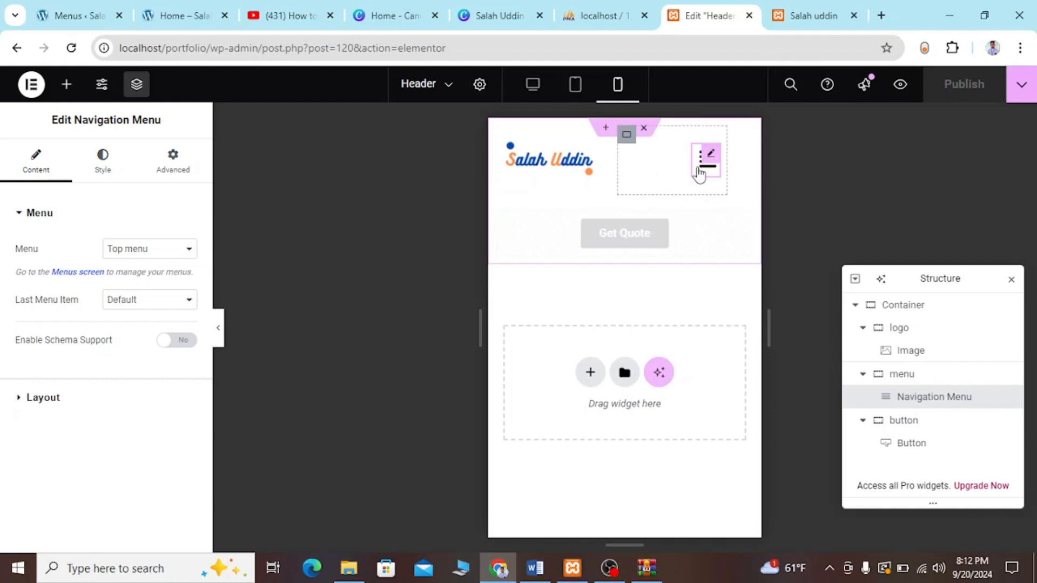
click(698, 172)
click(698, 172)
click(698, 172)
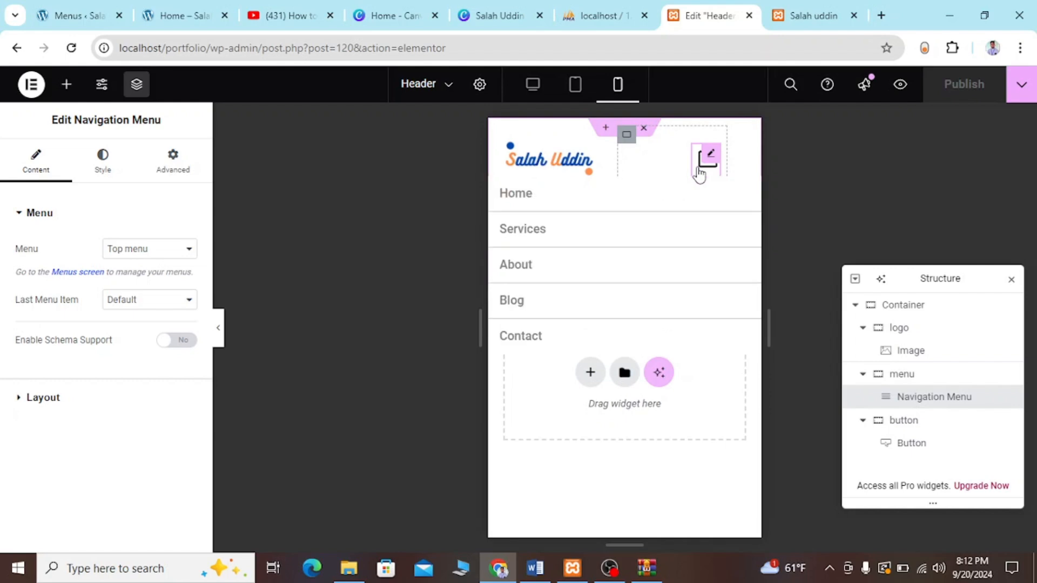
click(698, 172)
click(698, 172)
click(698, 172)
click(698, 171)
click(698, 172)
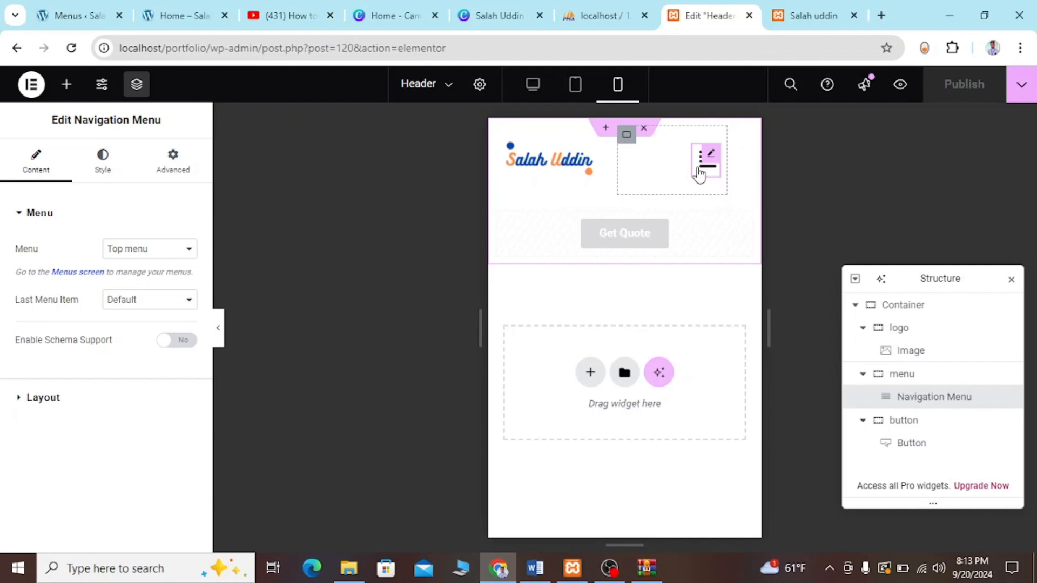
In desktop view, try a horizontal padding of 10 and a vertical padding of 11 on the main menu, restoring each to 15
click(542, 87)
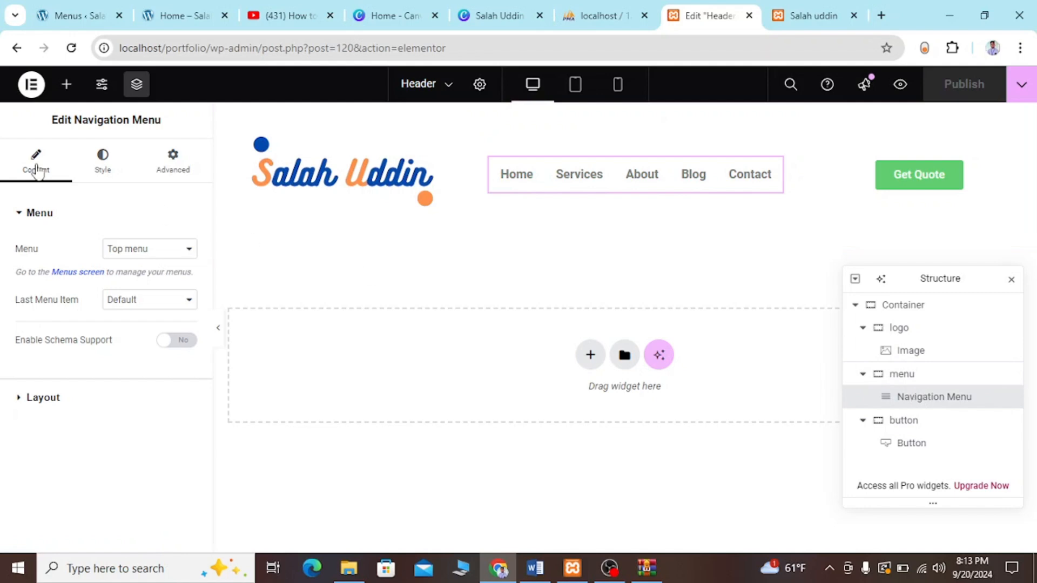
click(113, 173)
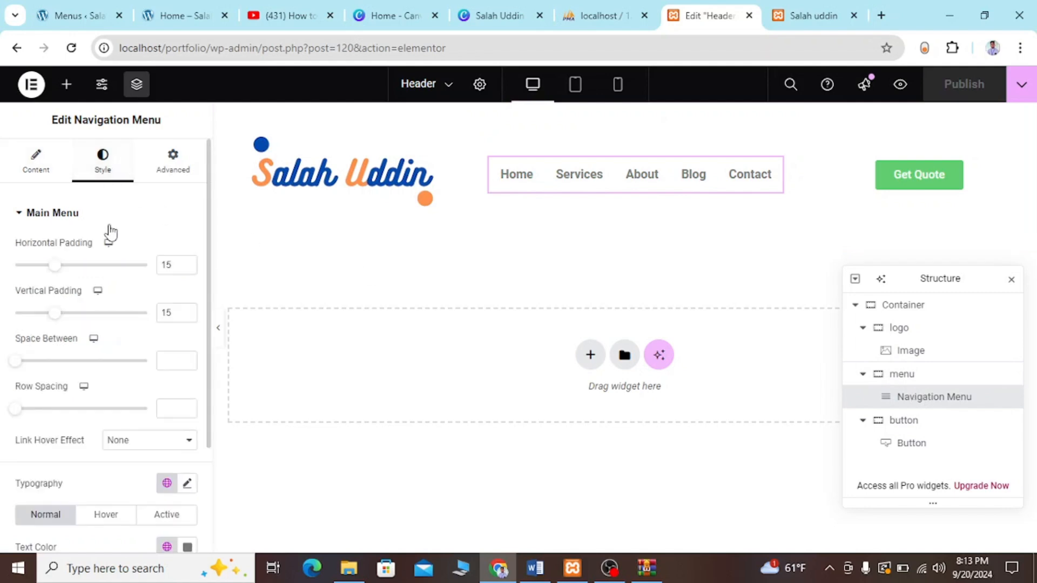
mouse_move(54, 273)
mouse_down()
mouse_move(74, 273)
mouse_move(43, 273)
mouse_up()
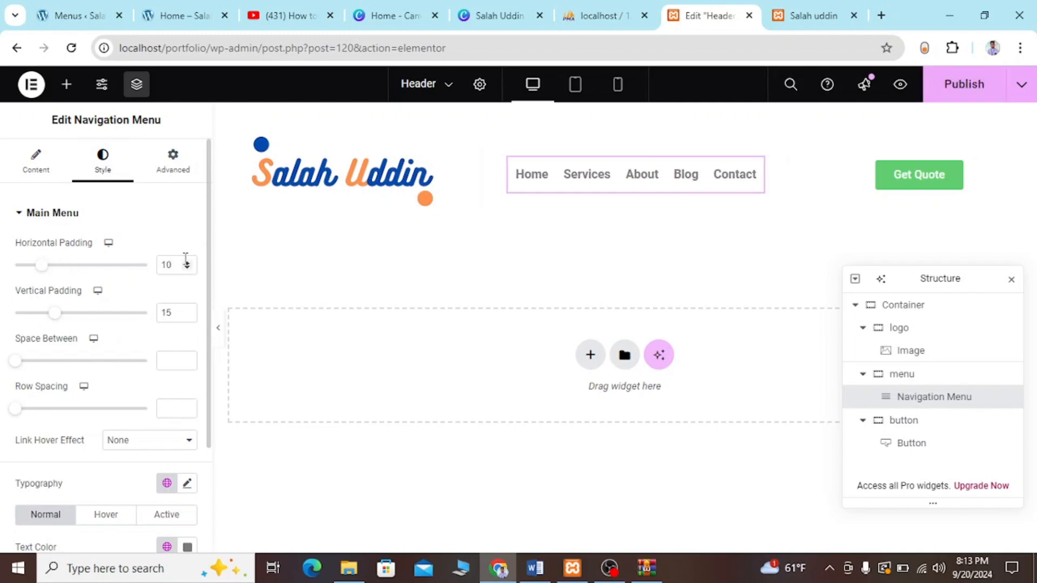
key(BackSpace)
key(BackSpace)
text(15)
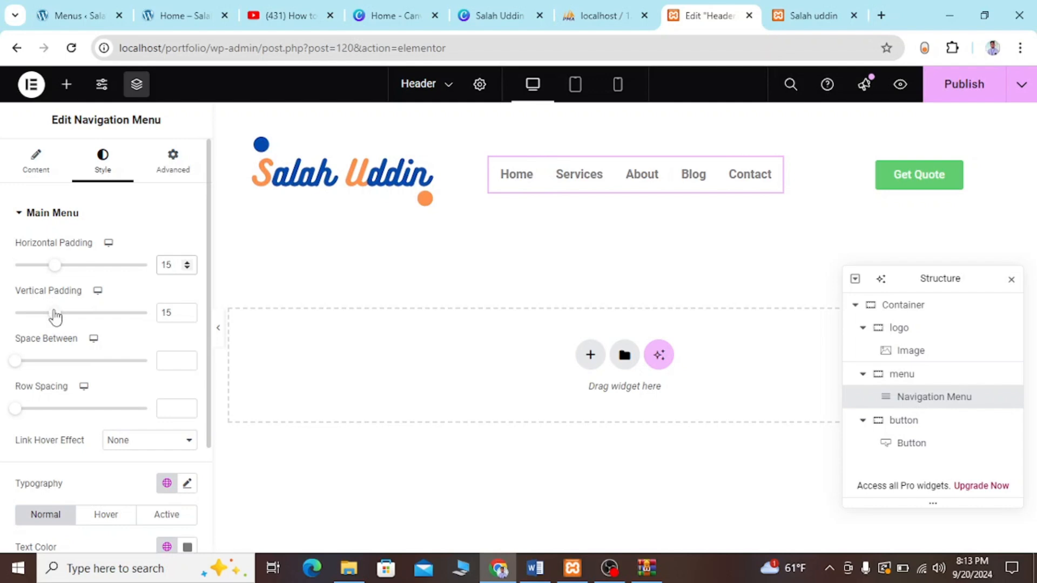
mouse_move(56, 316)
mouse_down()
mouse_move(81, 317)
mouse_move(45, 318)
mouse_up()
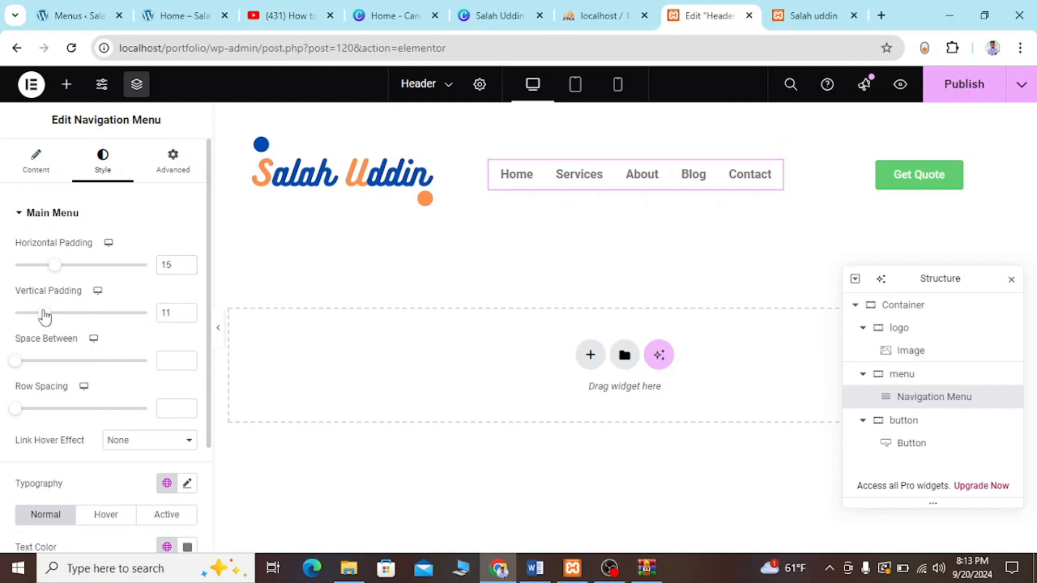
key(BackSpace)
text(5)
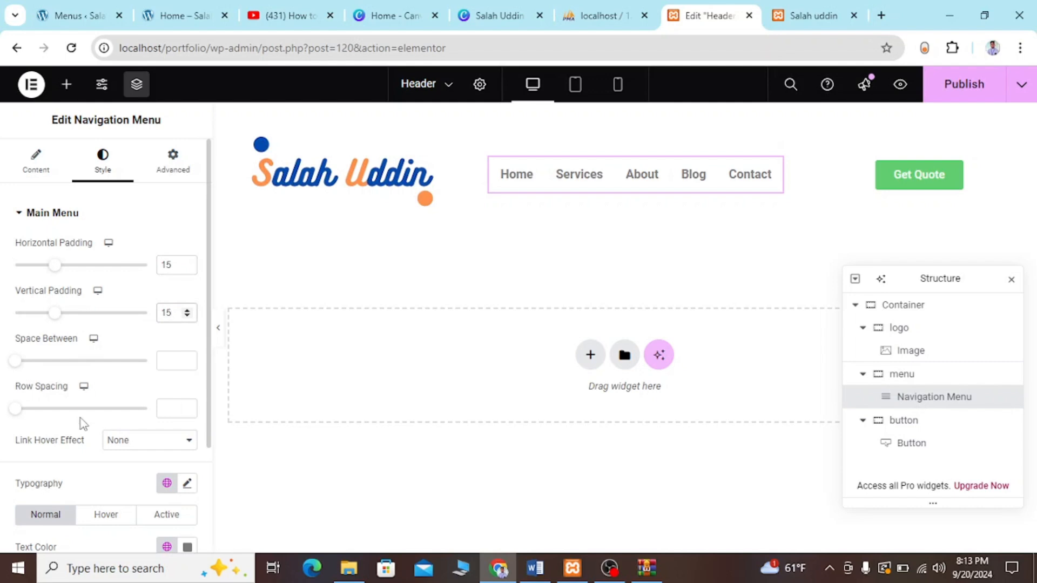
Set the navigation menu's link hover effect to Overline after trying Underline, and preview it on the menu items
scroll(81, 424, down, 1)
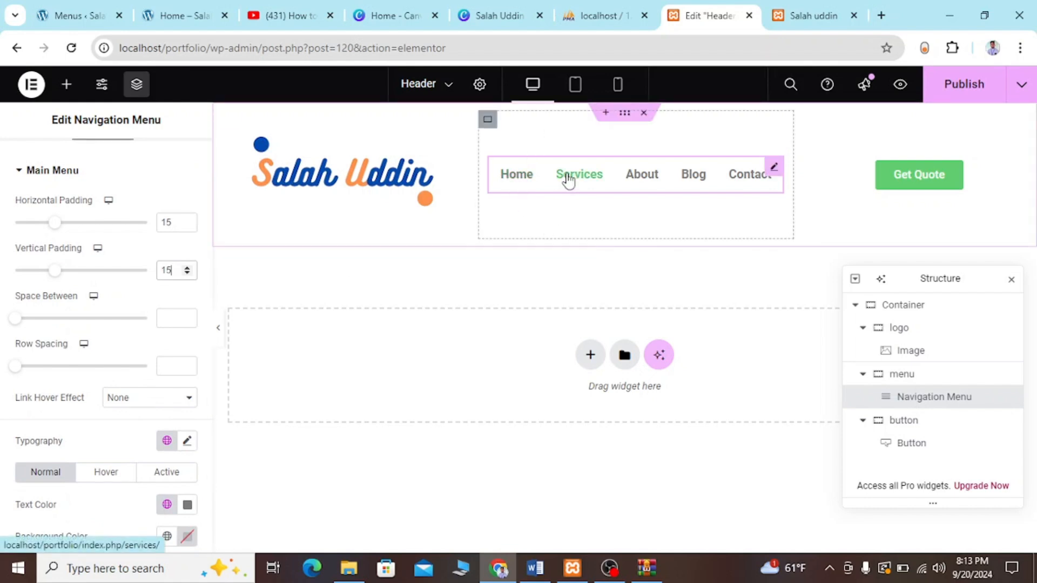
scroll(144, 419, down, 1)
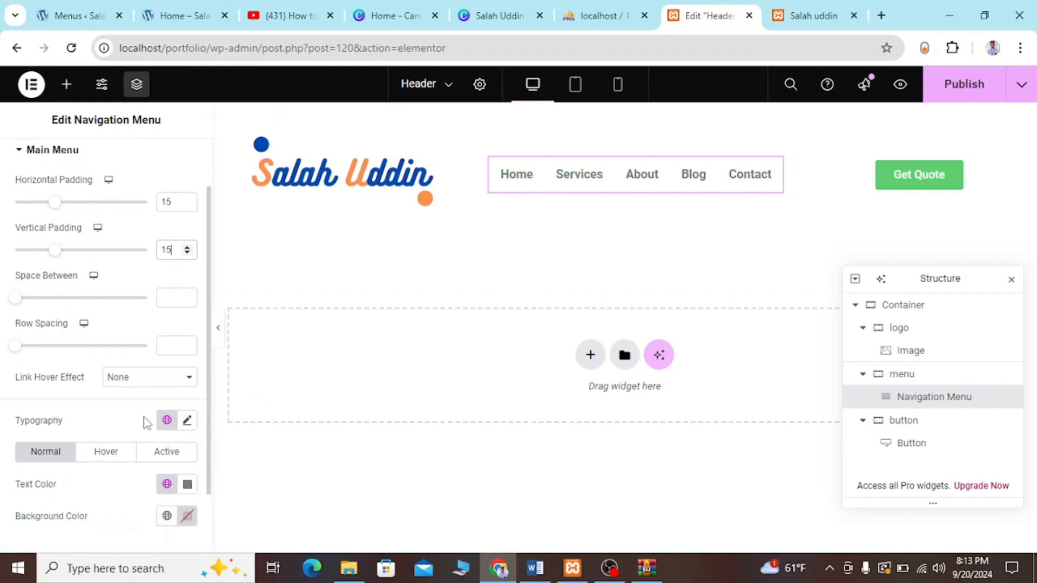
click(139, 358)
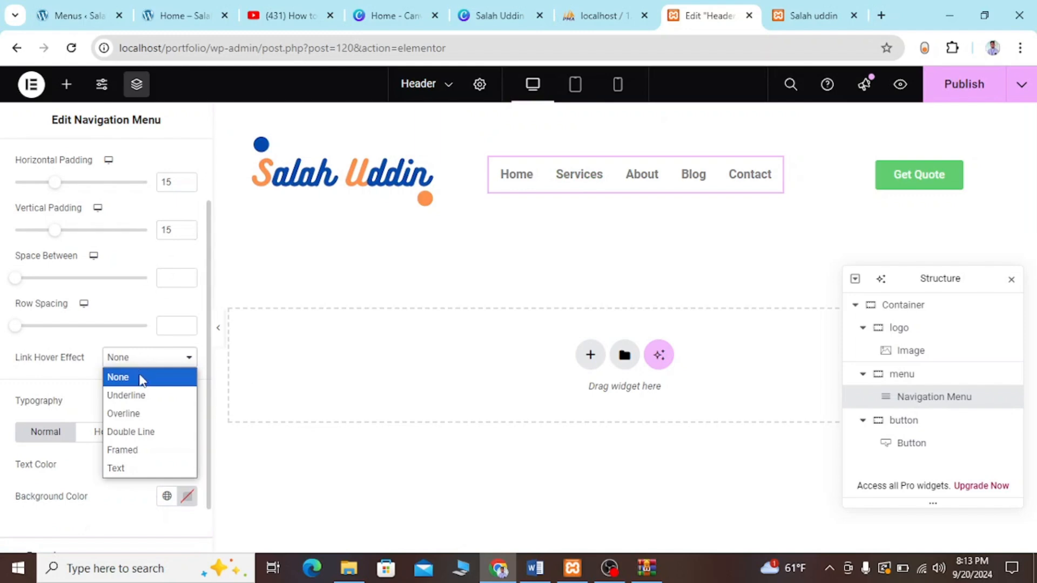
click(136, 397)
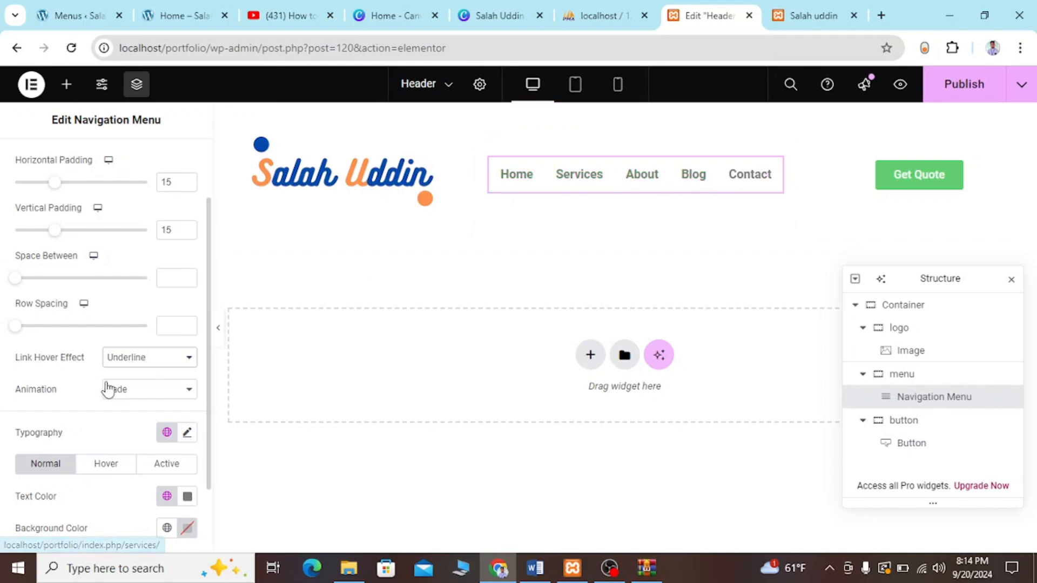
click(149, 358)
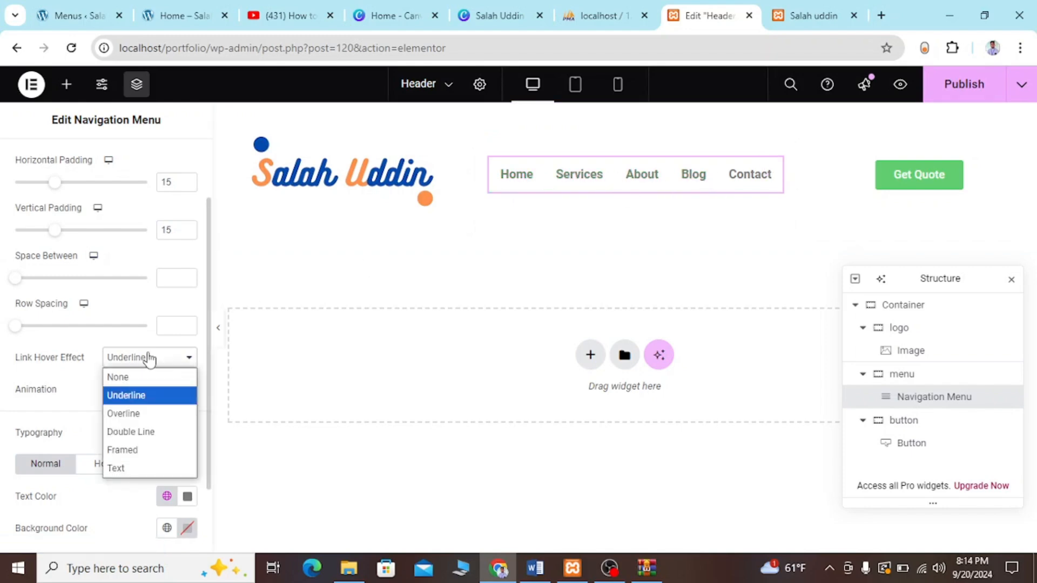
click(150, 413)
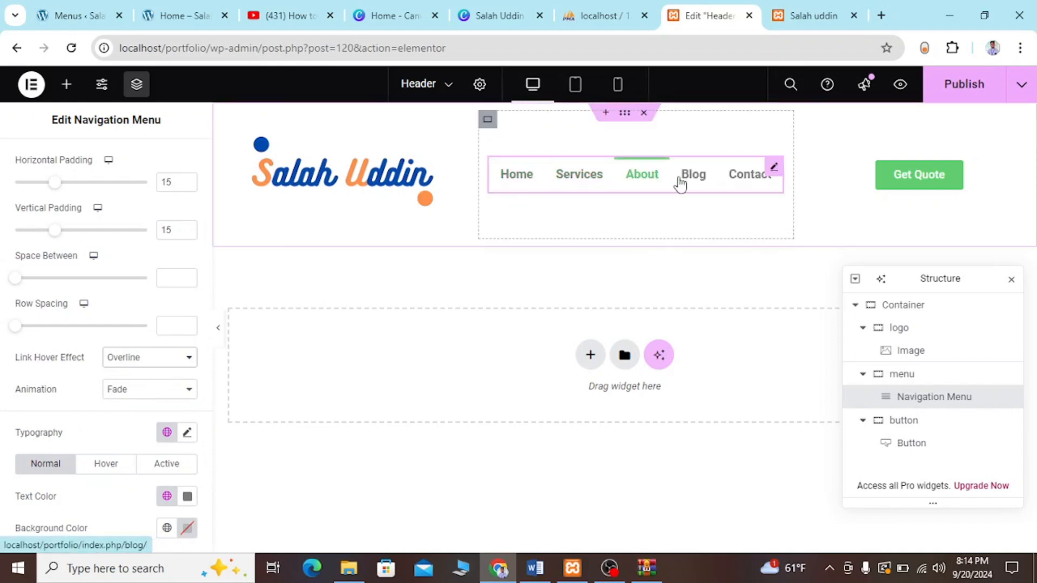
Set the navigation menu's link hover effect to Underline and its animation to Grow
click(144, 362)
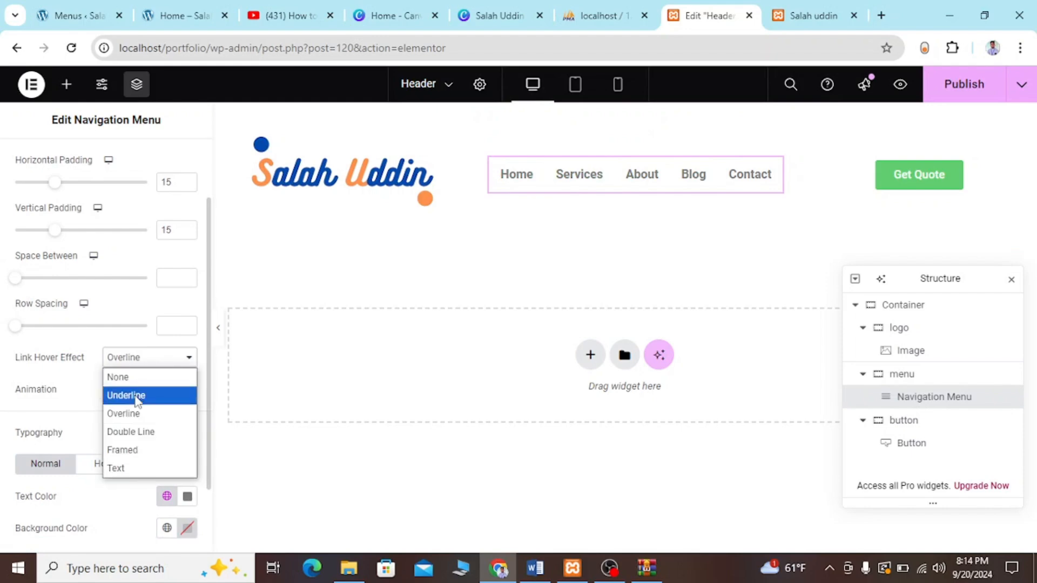
click(137, 397)
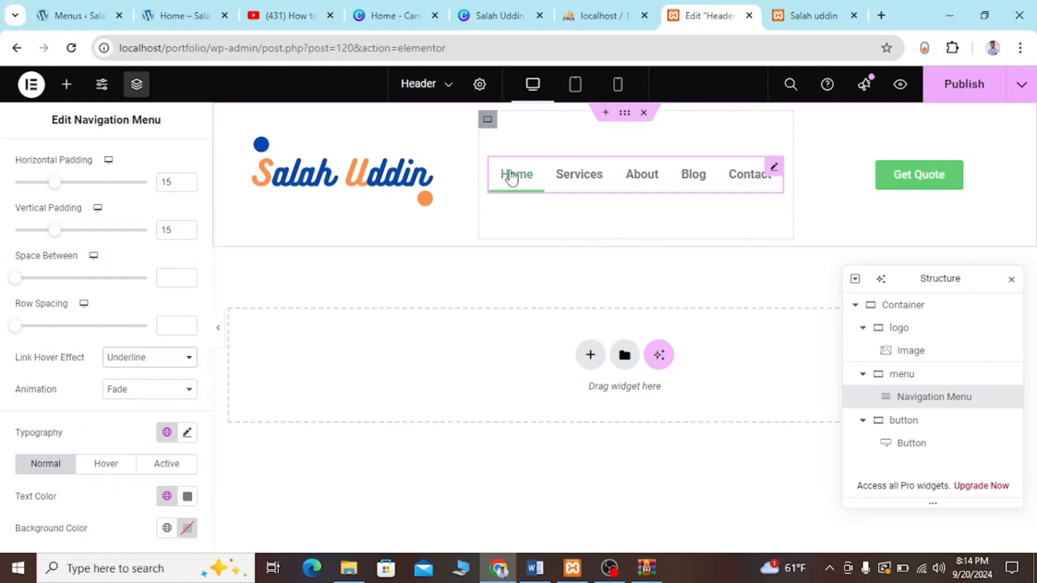
click(149, 400)
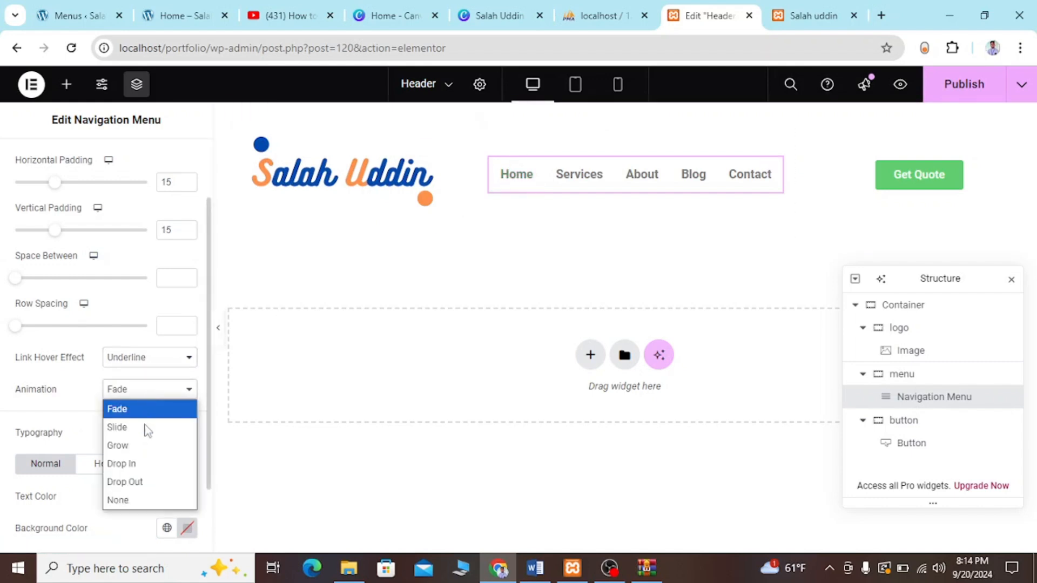
click(141, 452)
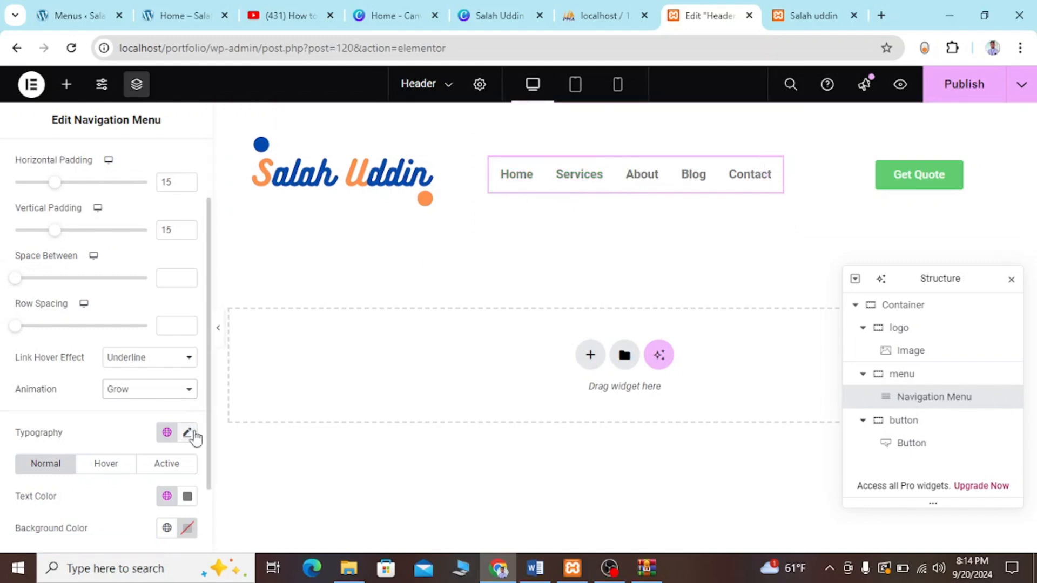
In the main menu's typography, try the Rubik Bubbles font family and restore Roboto
scroll(139, 442, down, 1)
scroll(139, 443, down, 1)
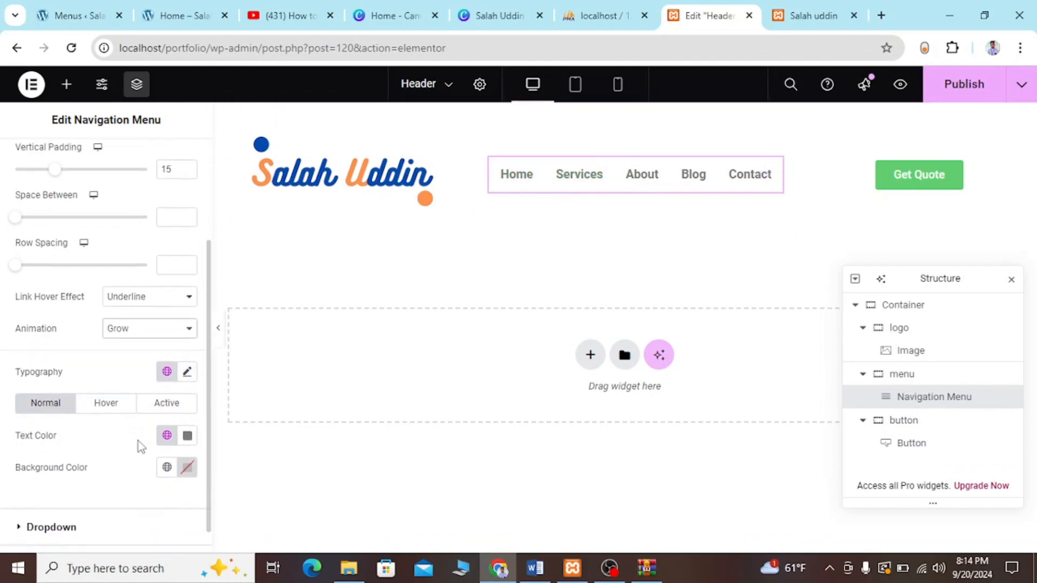
click(187, 370)
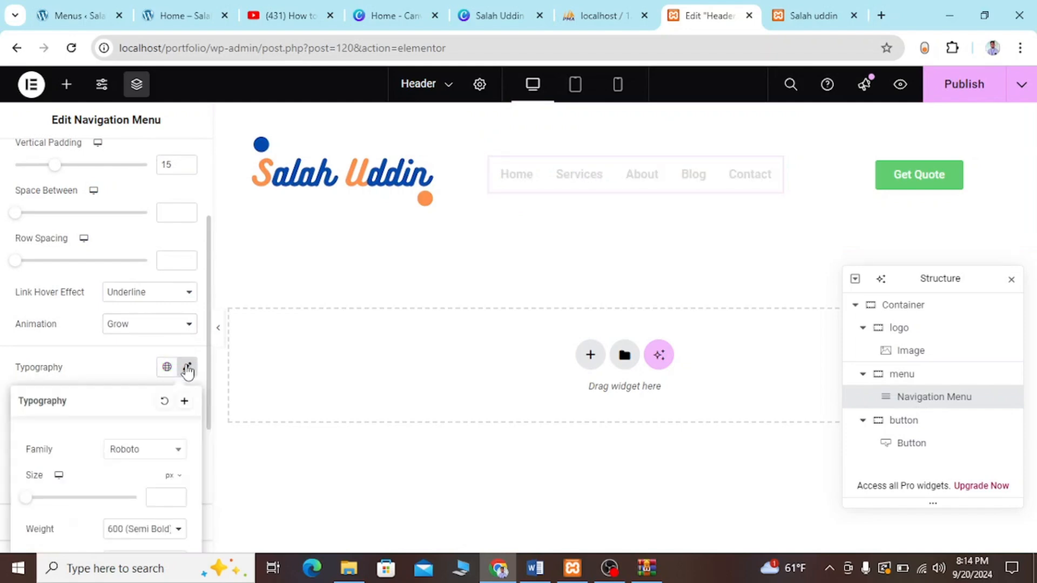
scroll(186, 370, down, 5)
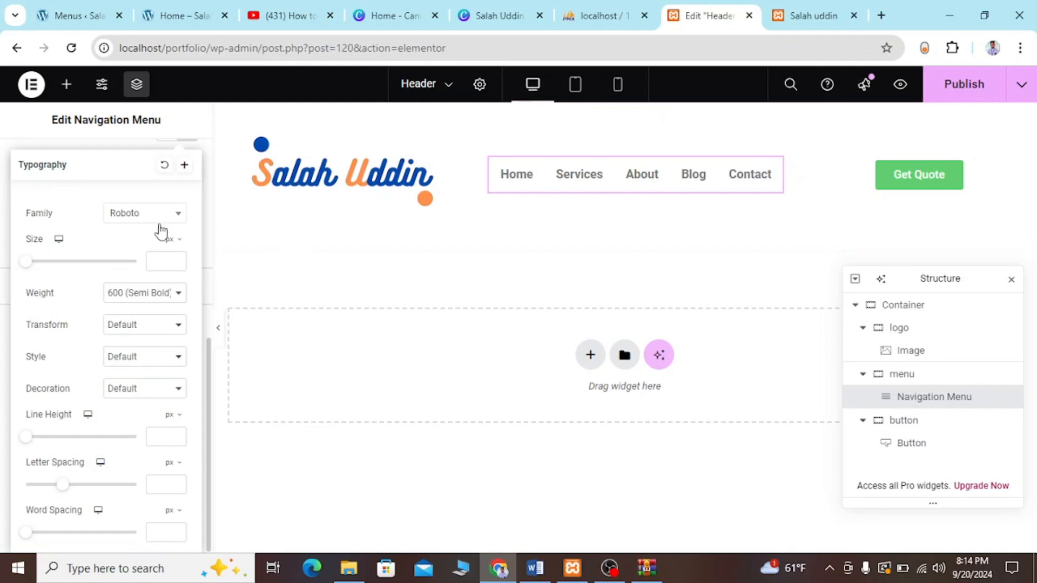
click(161, 217)
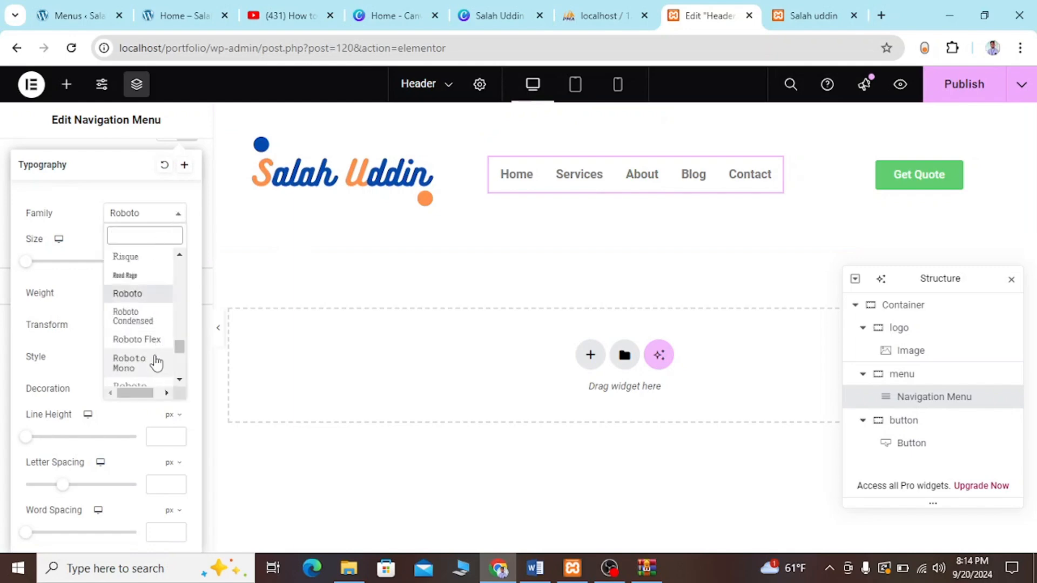
scroll(159, 362, down, 5)
scroll(154, 362, down, 3)
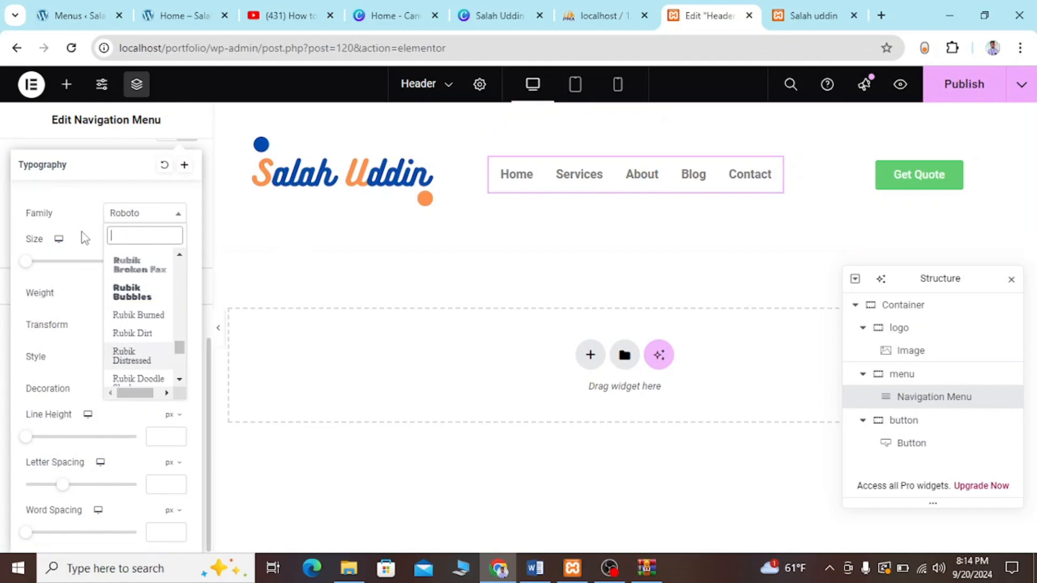
click(121, 286)
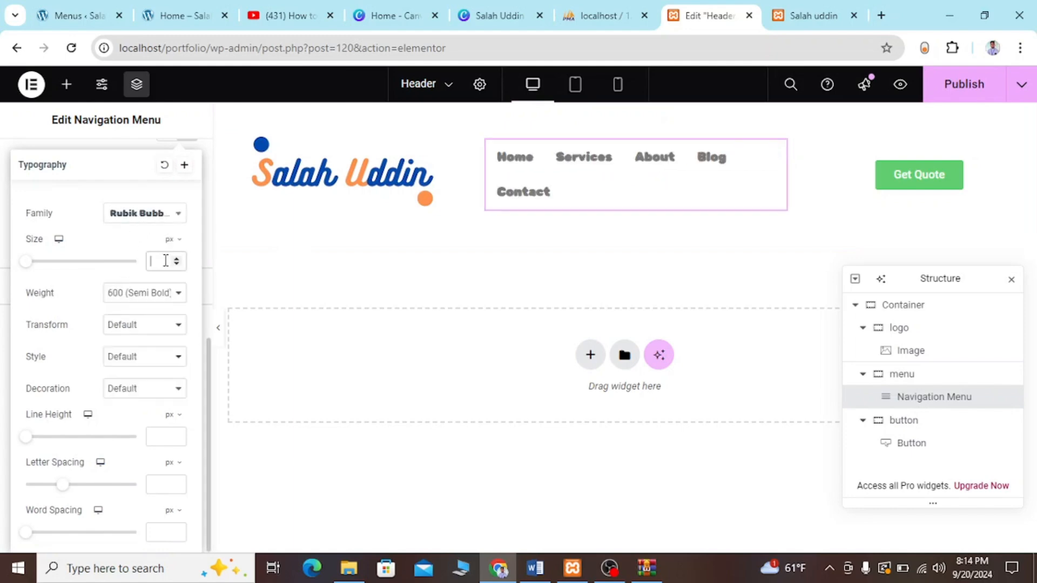
click(159, 216)
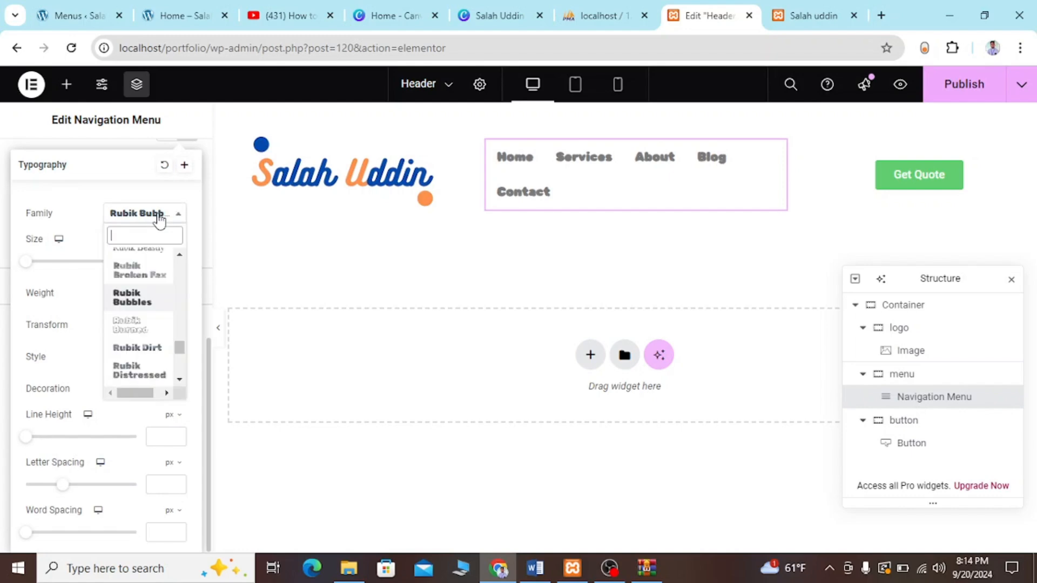
text(robo)
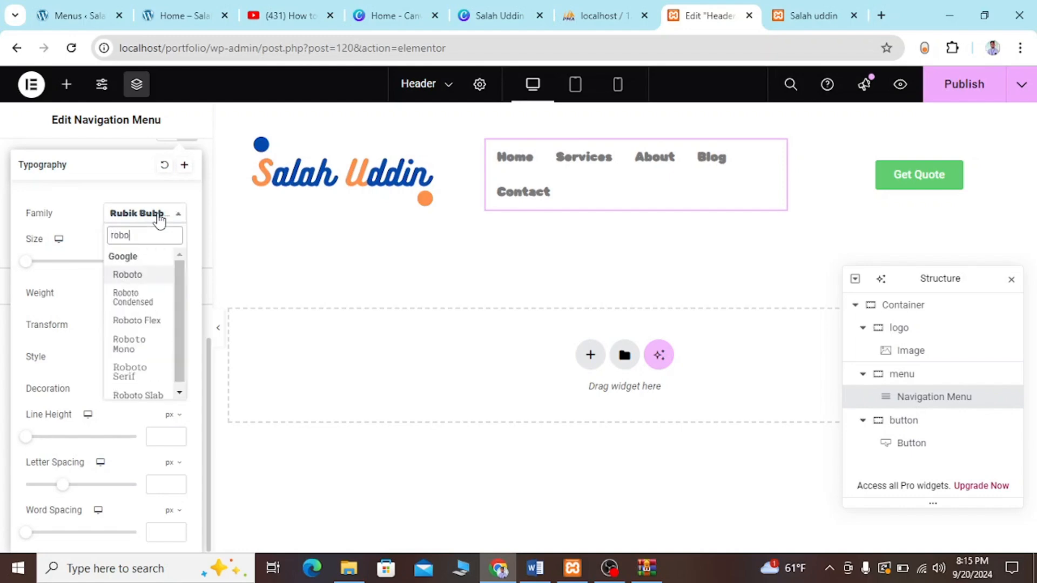
click(156, 281)
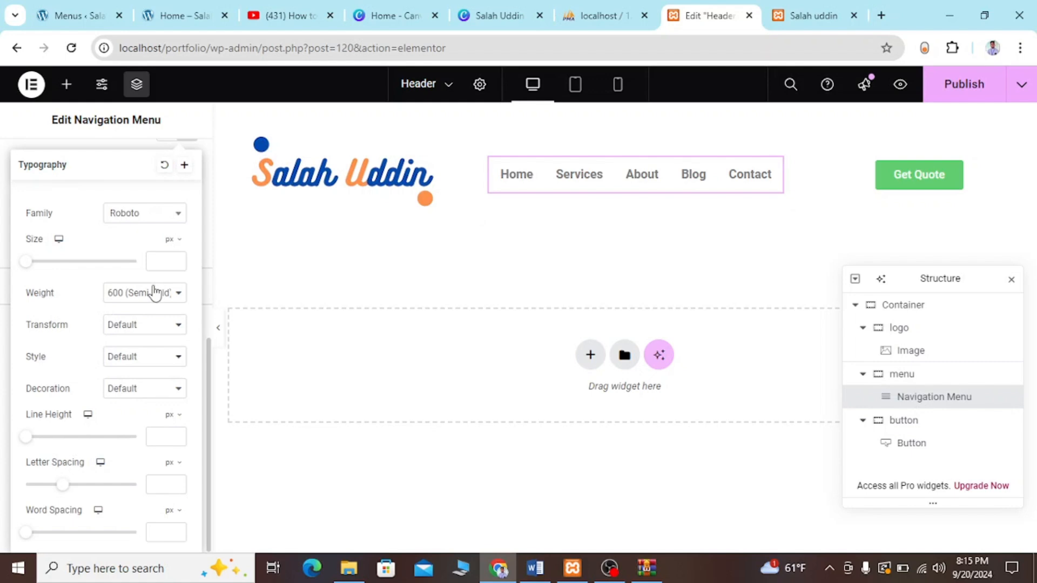
Set the menu typography's font weight to Bold and close the typography settings
click(154, 292)
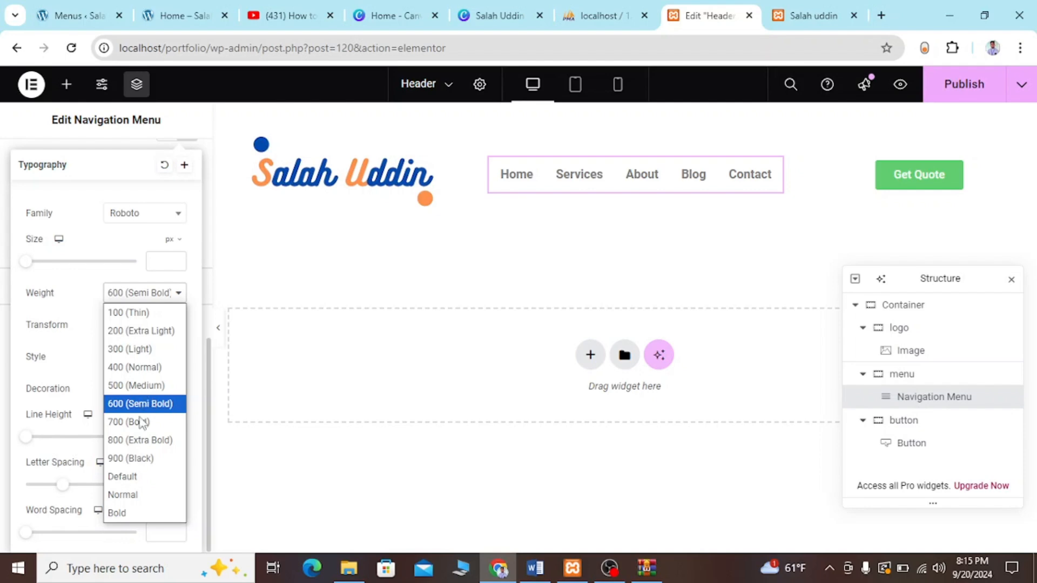
click(125, 516)
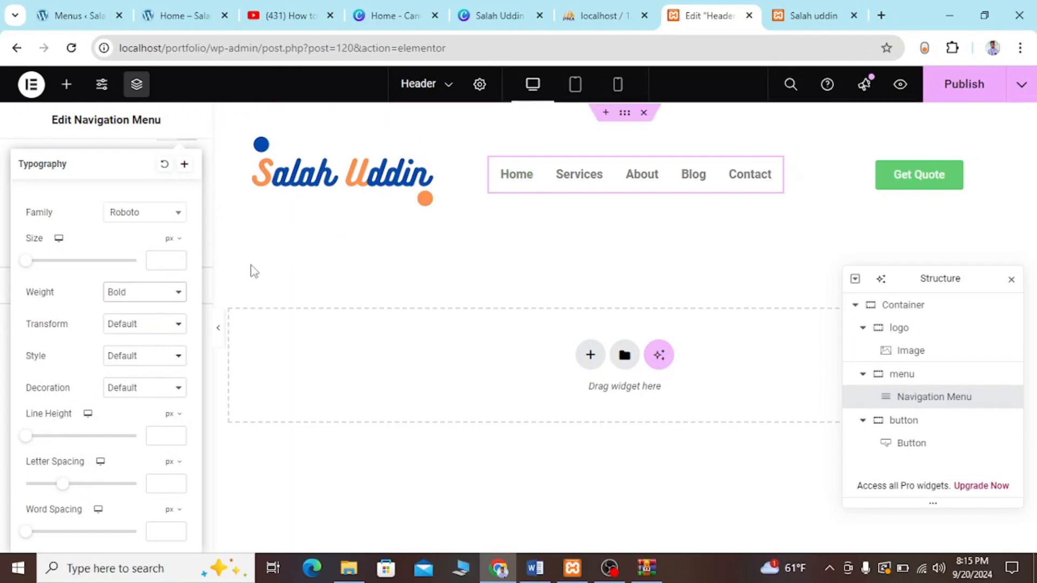
click(247, 288)
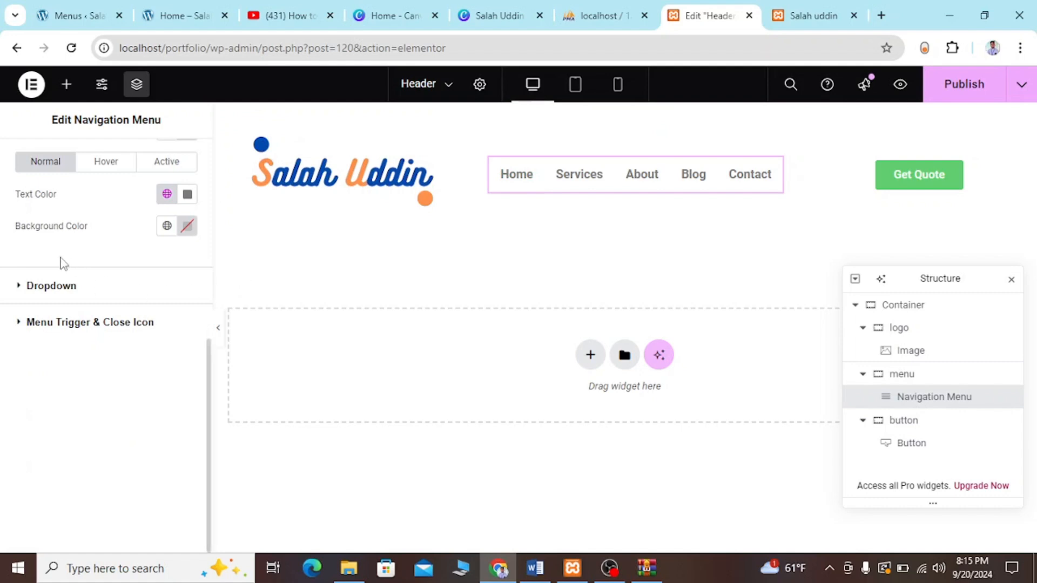
Set the main menu's hover text color to the orange-red #E03F09
scroll(121, 174, up, 5)
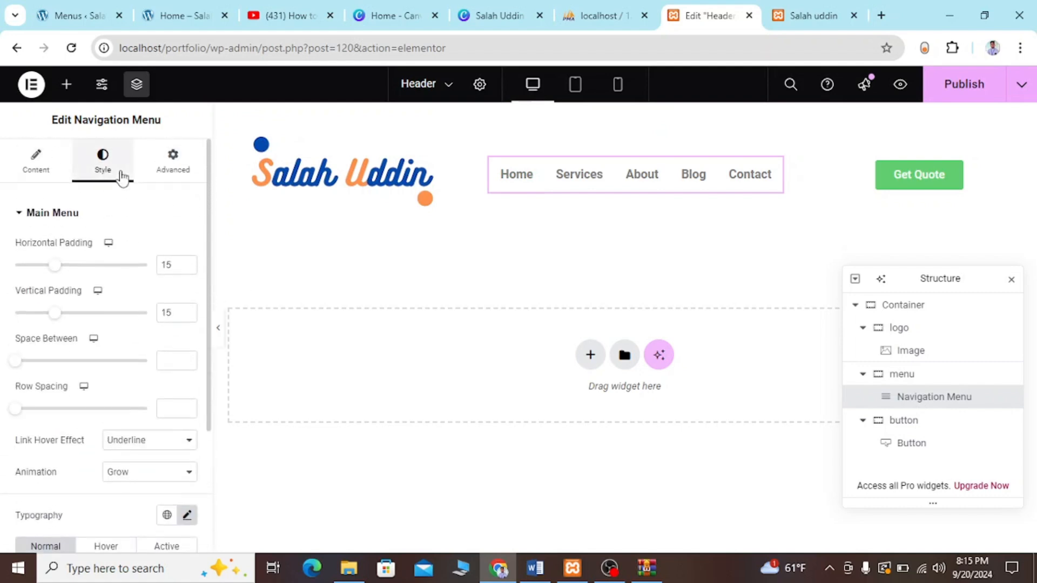
scroll(124, 177, up, 1)
scroll(124, 177, down, 2)
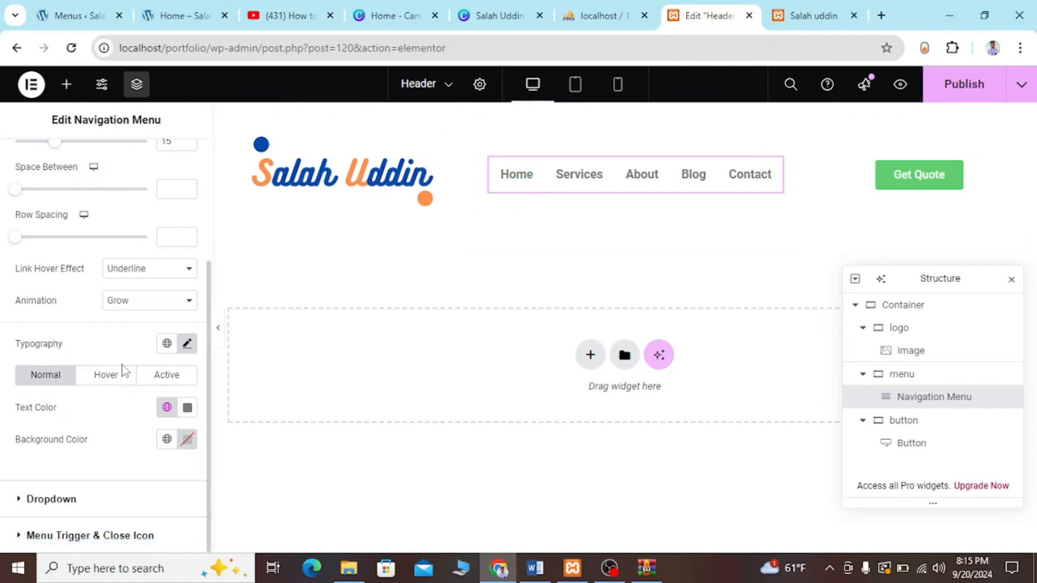
click(110, 374)
scroll(114, 372, down, 1)
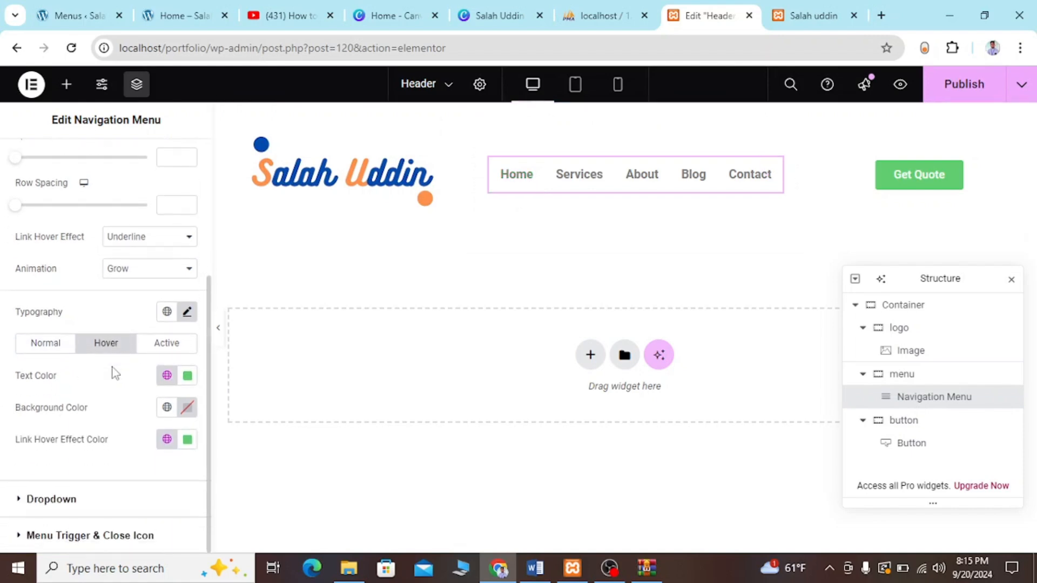
click(186, 377)
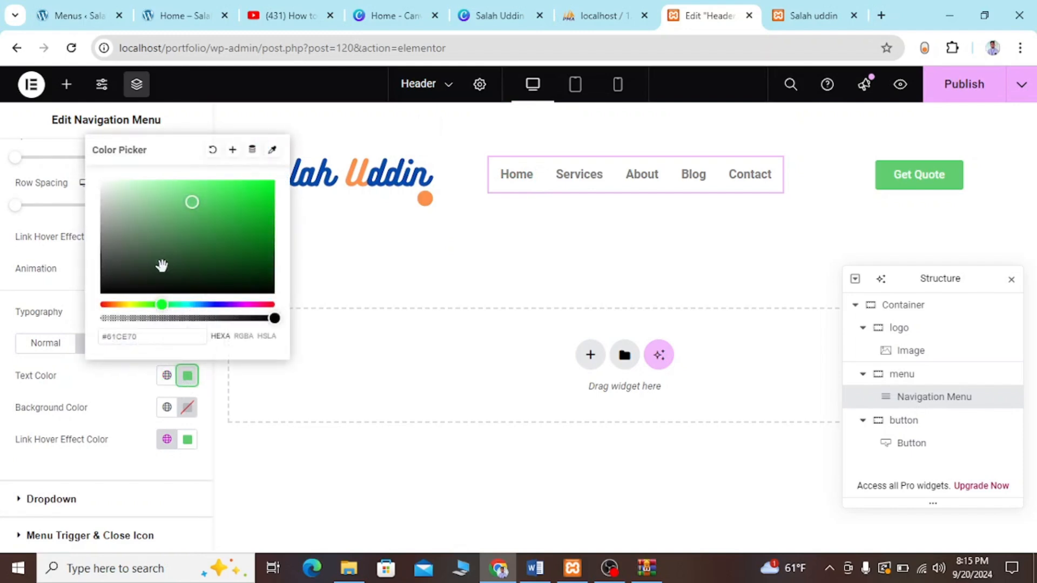
drag(166, 304, 107, 306)
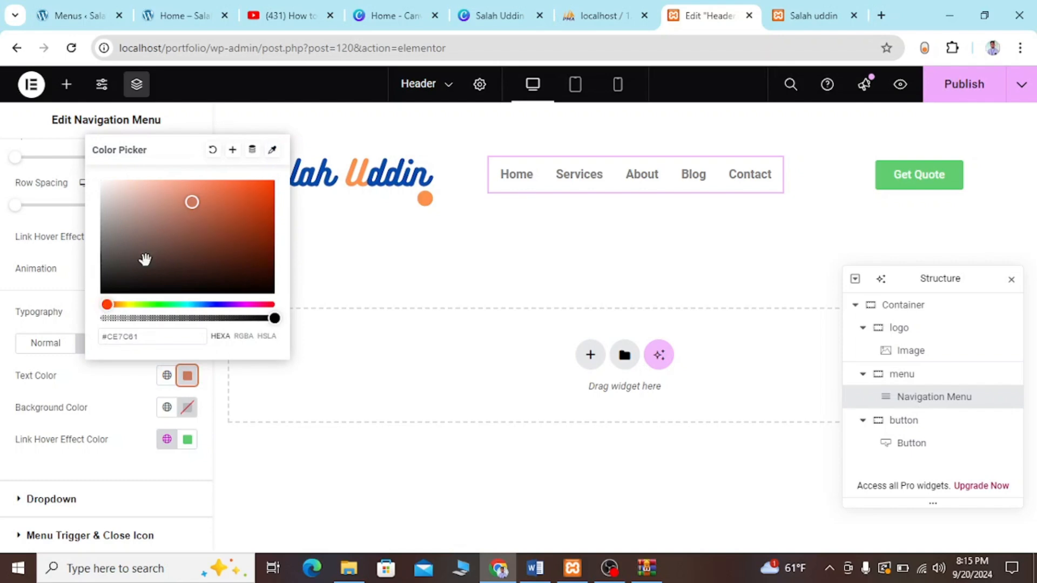
drag(199, 202, 267, 194)
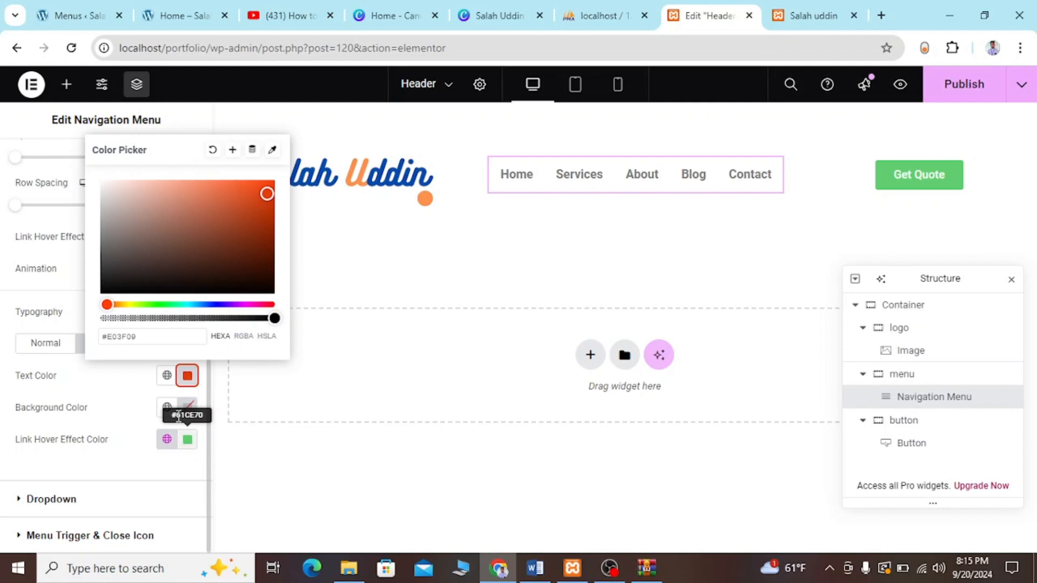
Copy the hover text color's hex code and apply #E03F09 as the link hover effect color
double_click(144, 335)
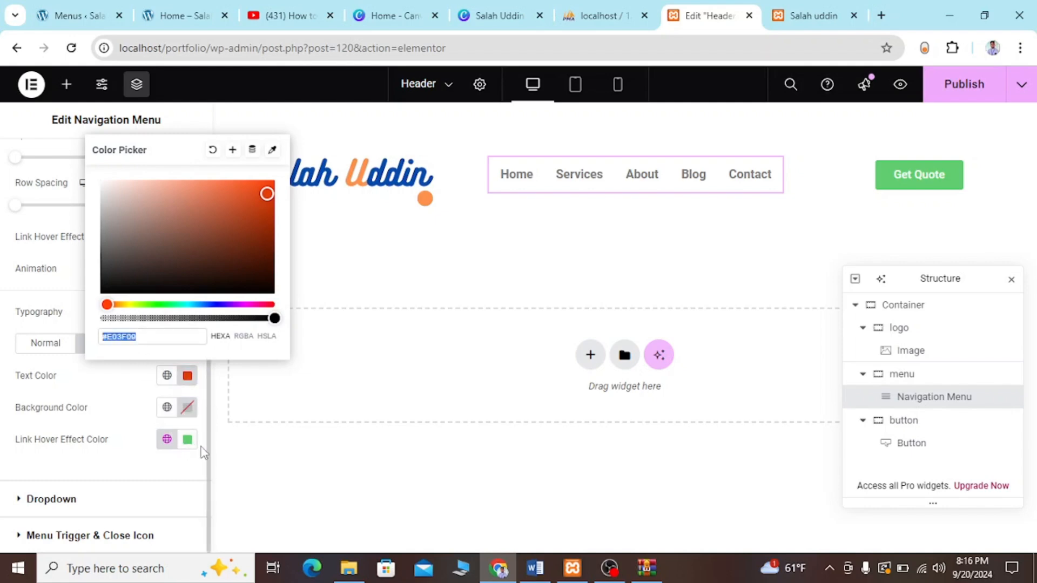
click(188, 440)
click(189, 440)
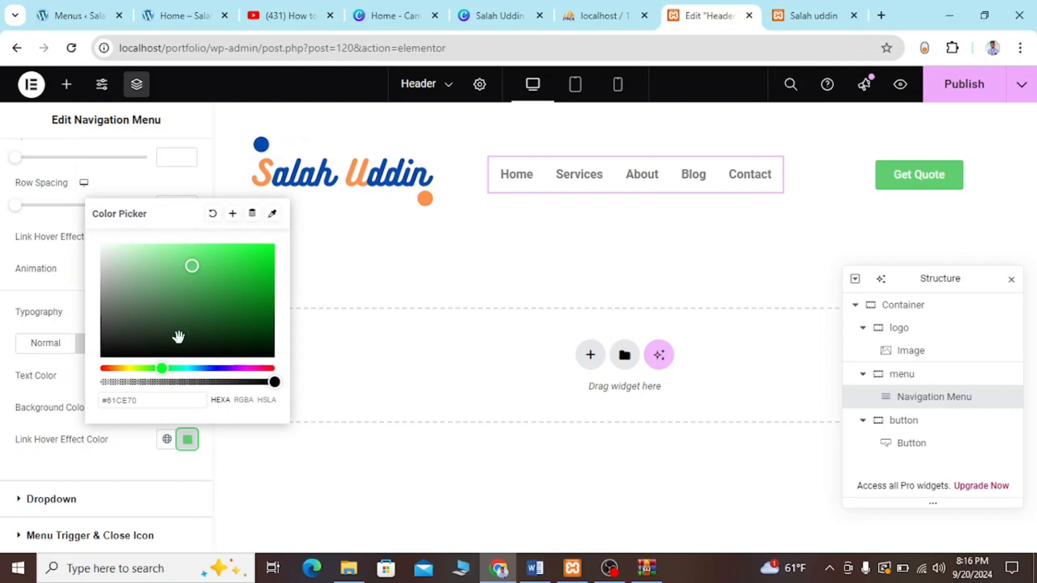
triple_click(151, 400)
text(#E03F09)
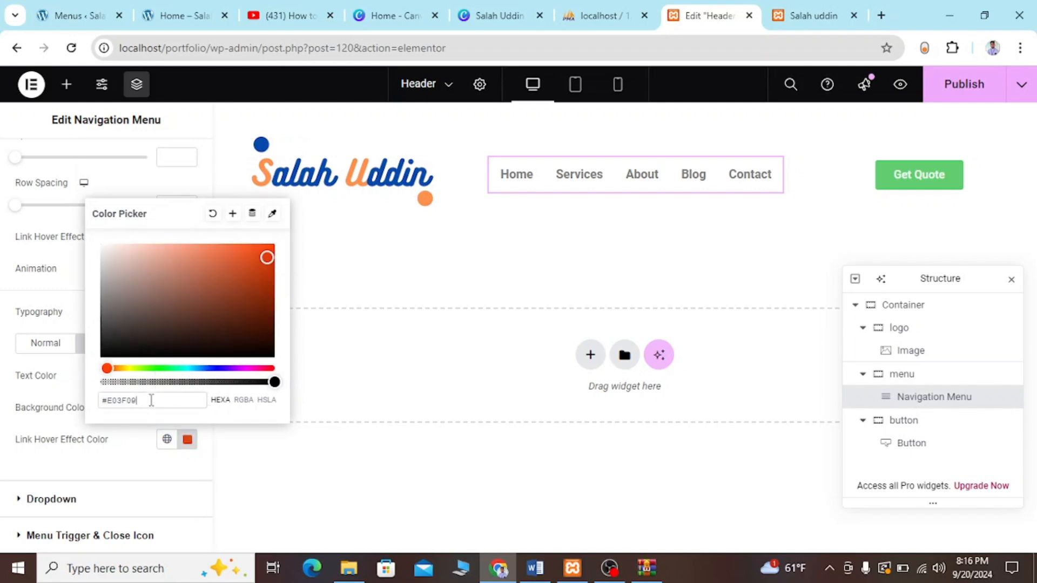
click(340, 282)
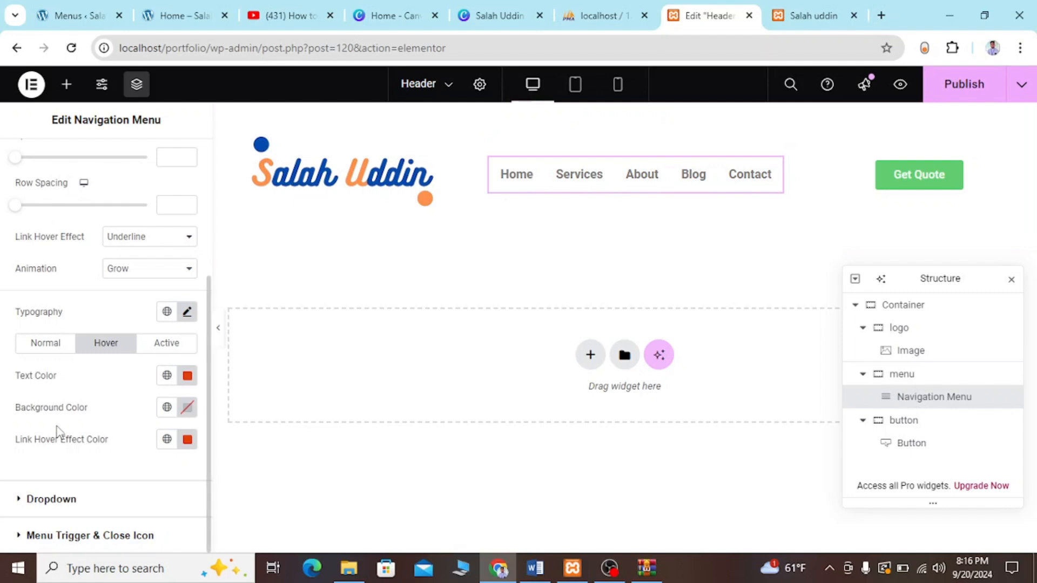
Look through the navigation menu's advanced layout settings
scroll(58, 431, up, 4)
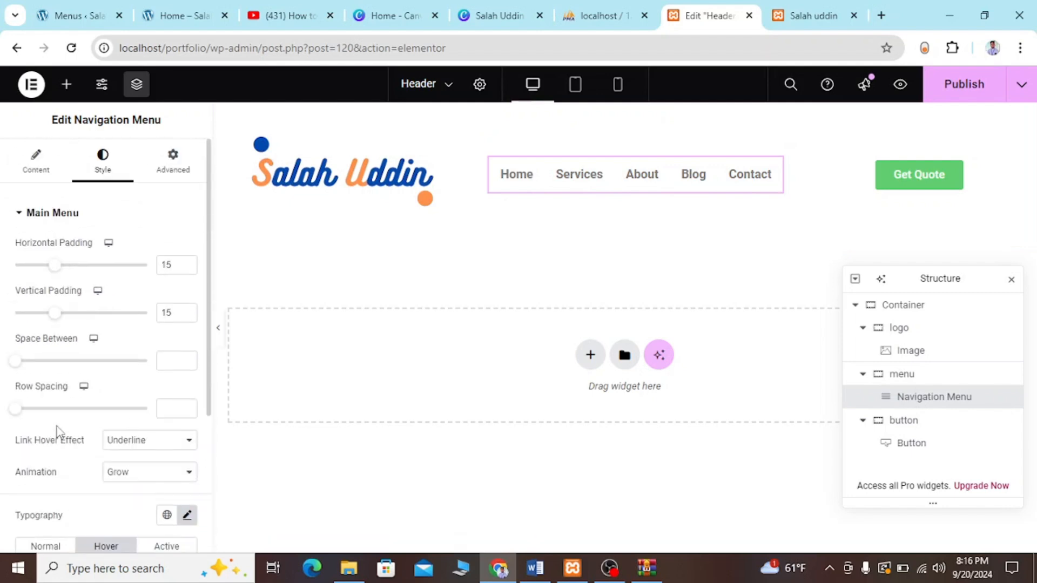
click(179, 172)
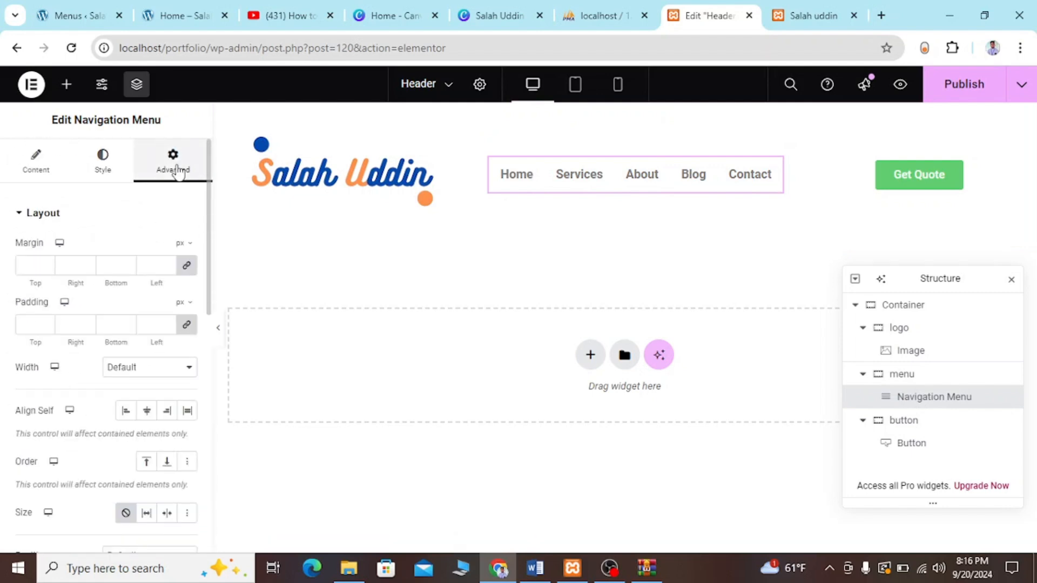
scroll(92, 394, down, 2)
scroll(92, 396, down, 4)
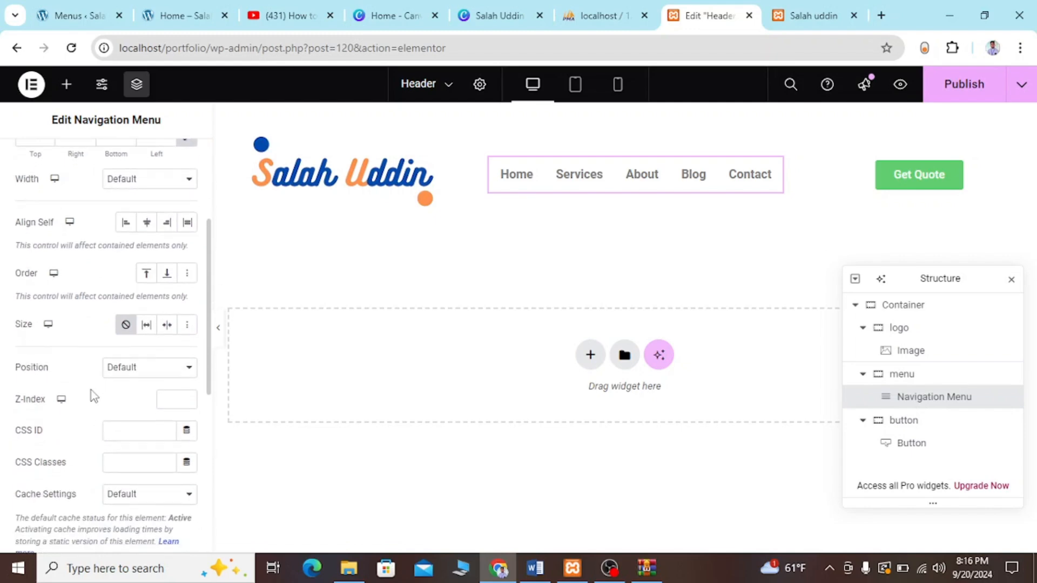
scroll(93, 396, up, 5)
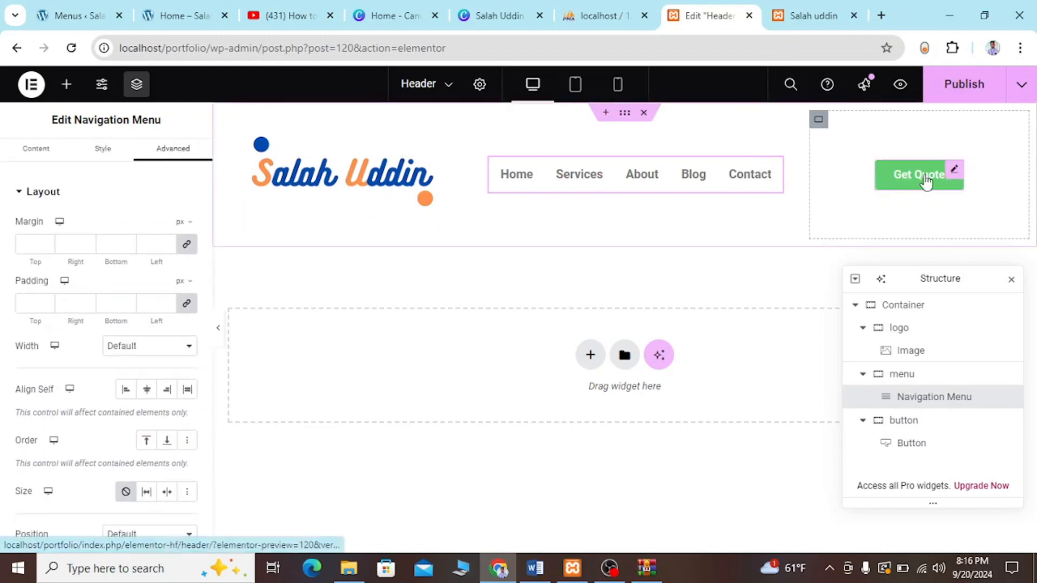
Open the header's Get Quote button for editing
click(952, 174)
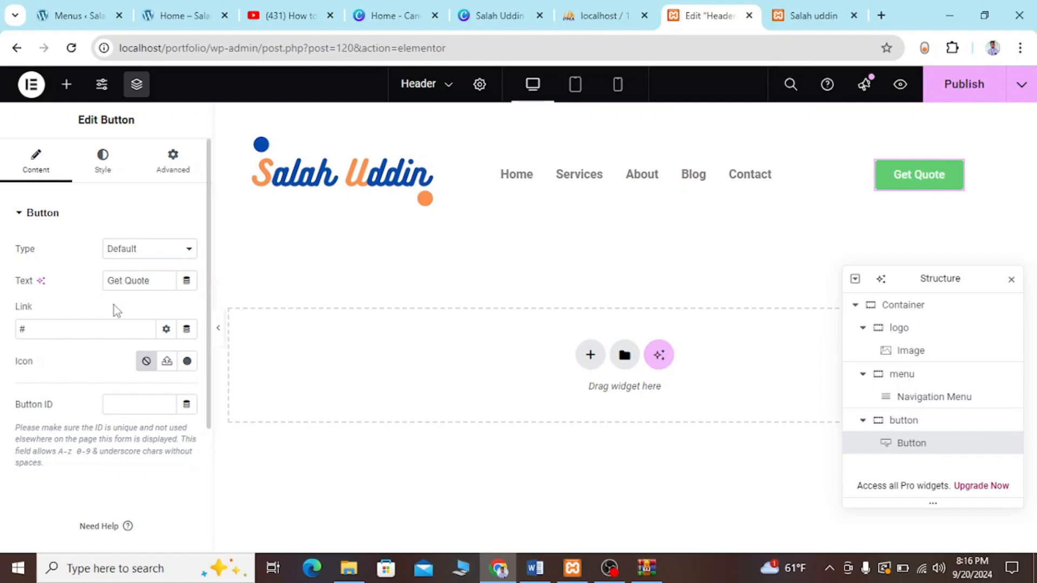
key(alt+Tab)
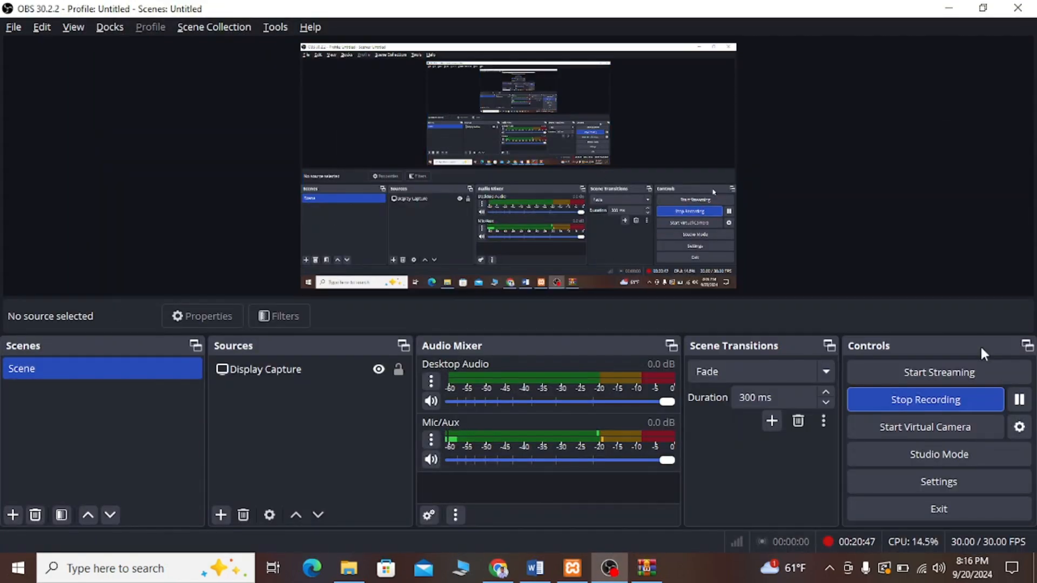
click(1019, 398)
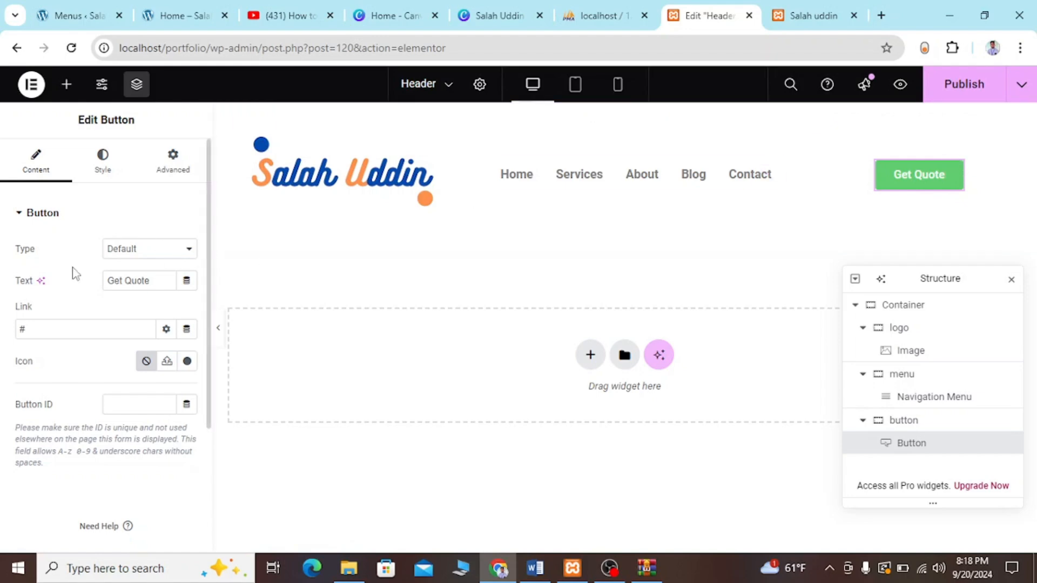
Copy the live Contact page's address and set it as the Get Quote button's link
click(57, 334)
click(782, 11)
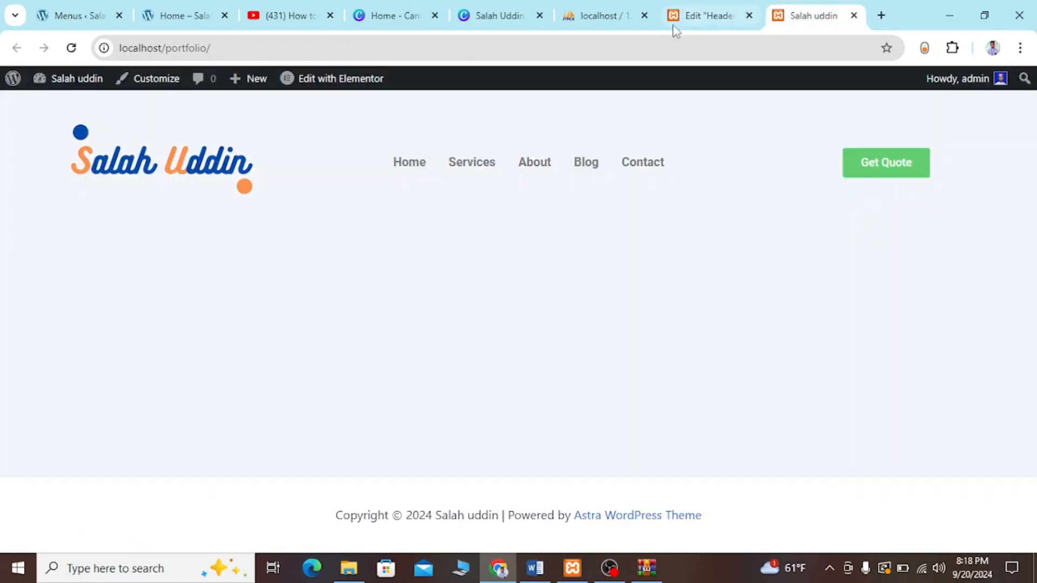
click(664, 171)
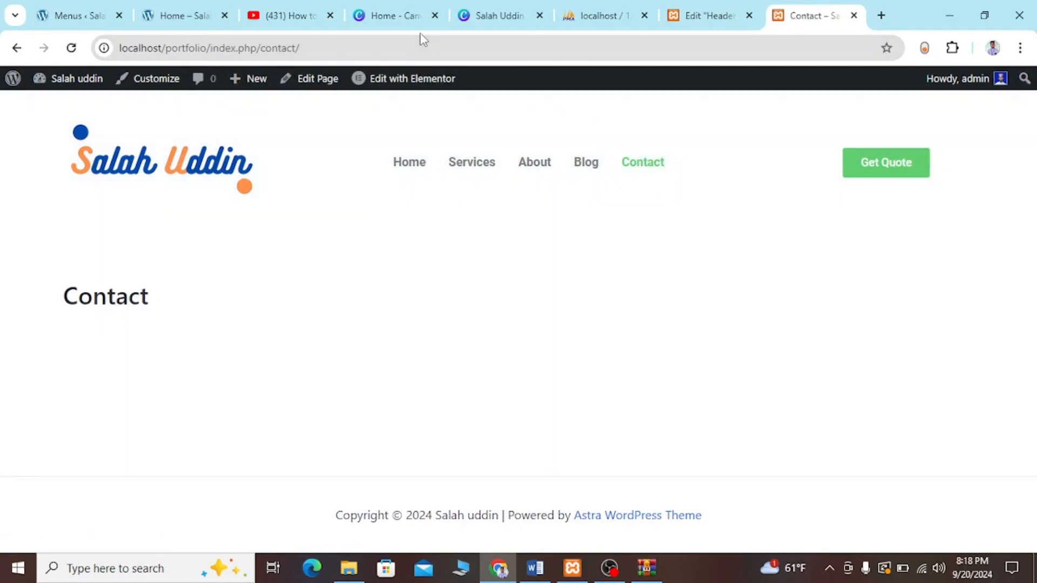
click(390, 42)
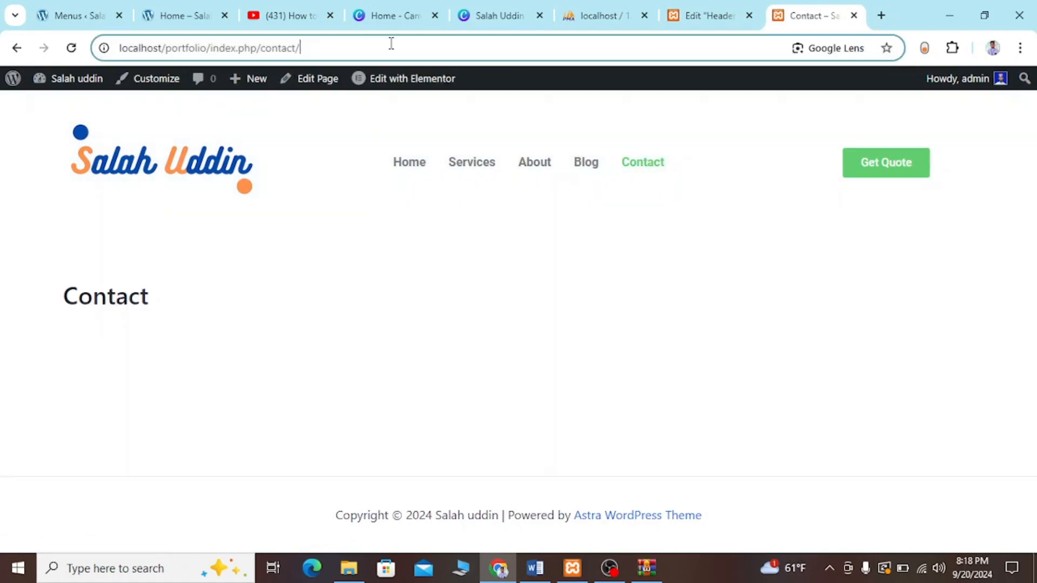
click(728, 9)
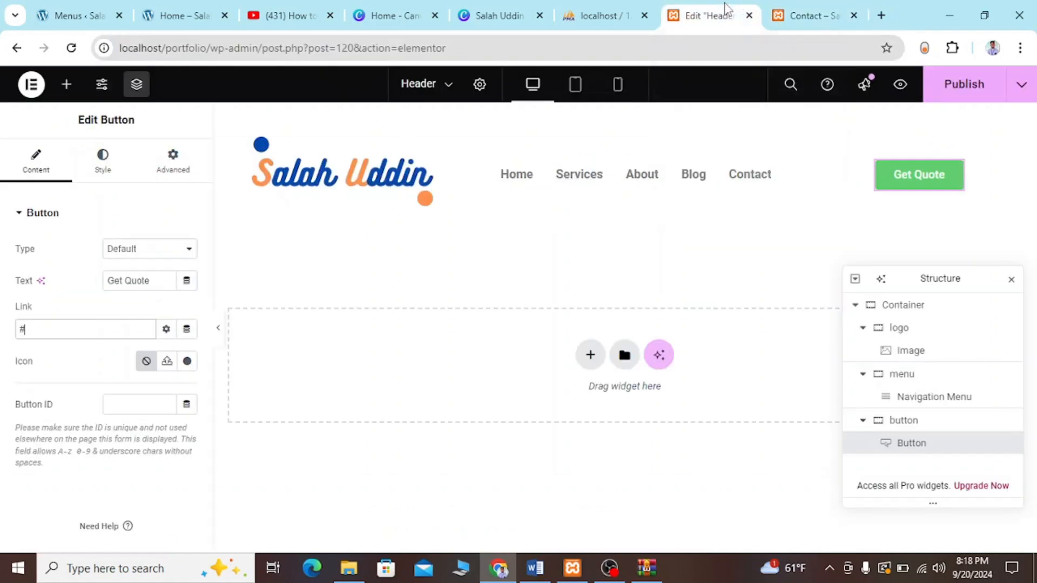
click(110, 327)
key(ctrl+v)
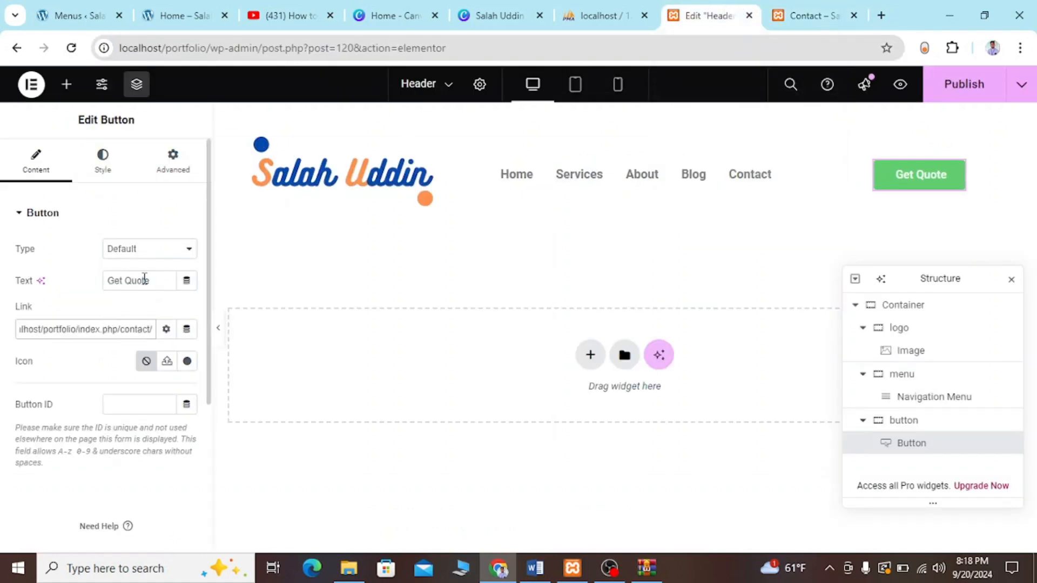
Give the Get Quote button a classic background in dark green #255C2C
click(112, 168)
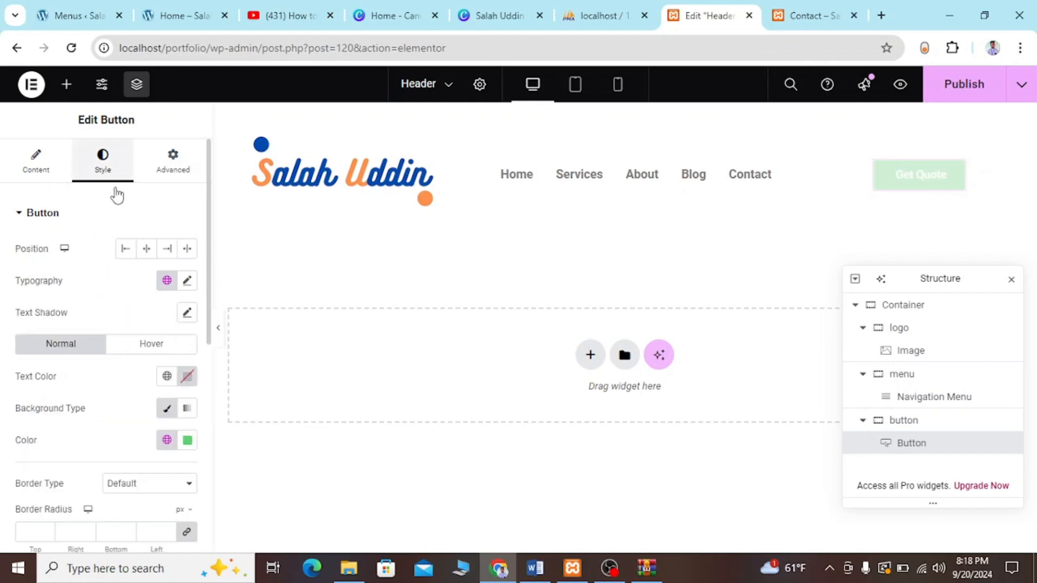
scroll(123, 304, down, 1)
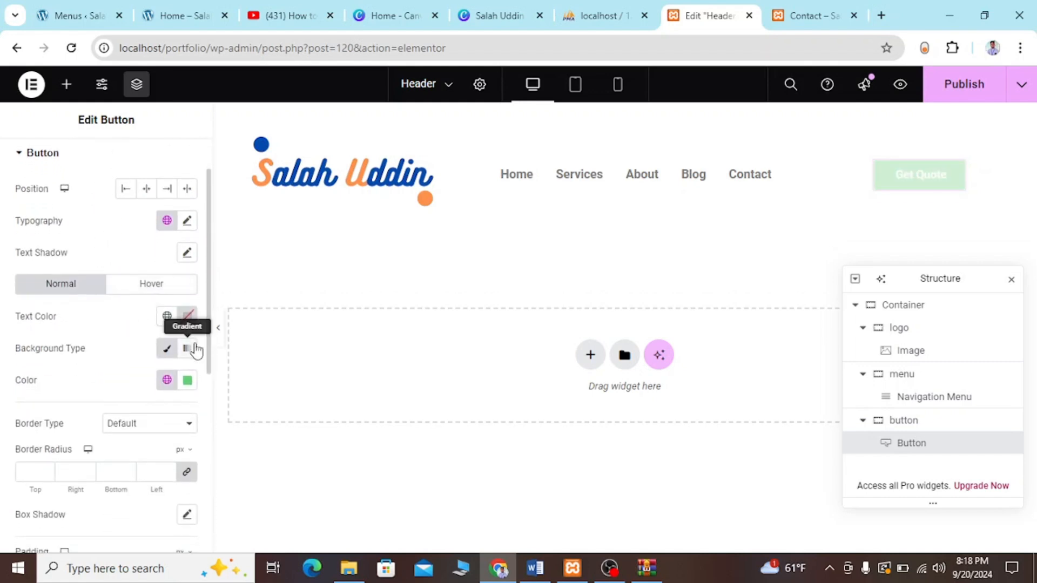
click(166, 350)
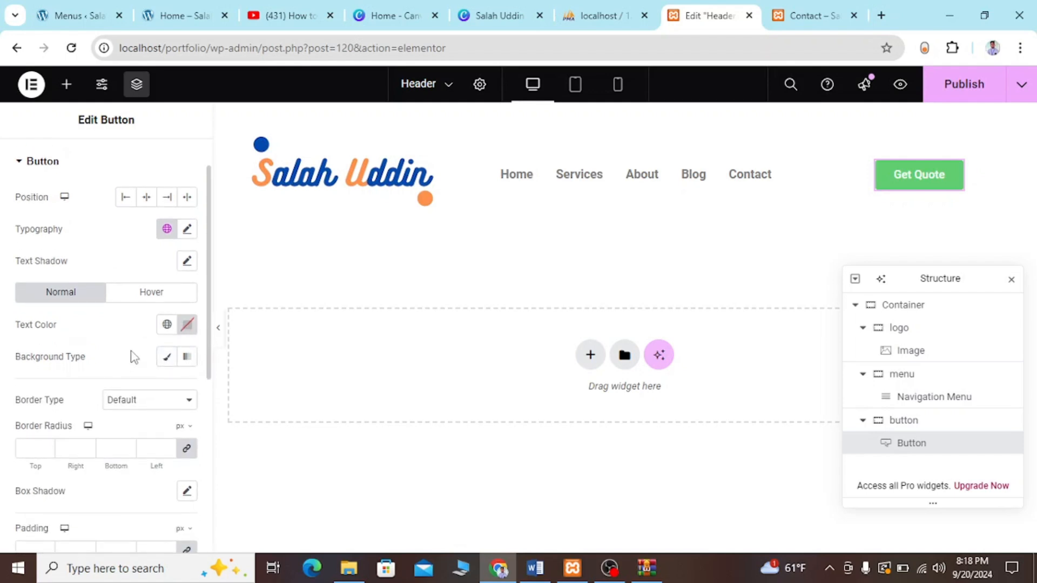
click(166, 351)
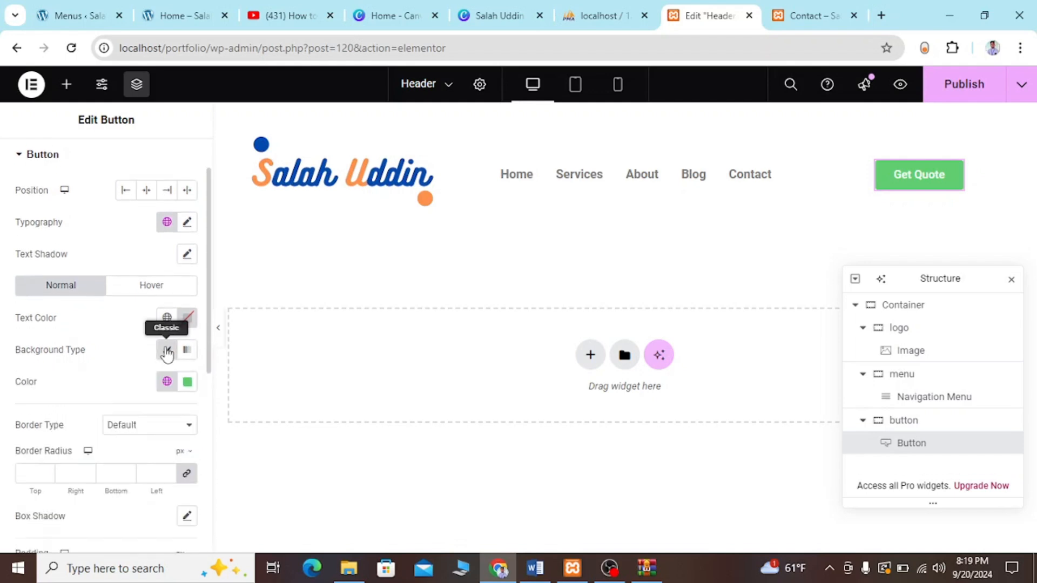
click(187, 383)
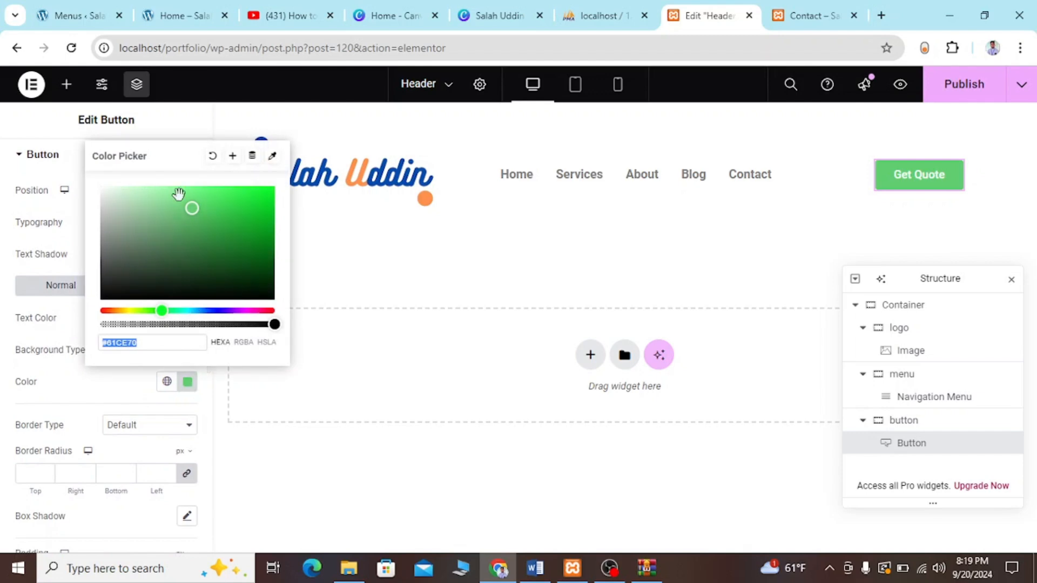
drag(193, 232, 203, 259)
click(124, 400)
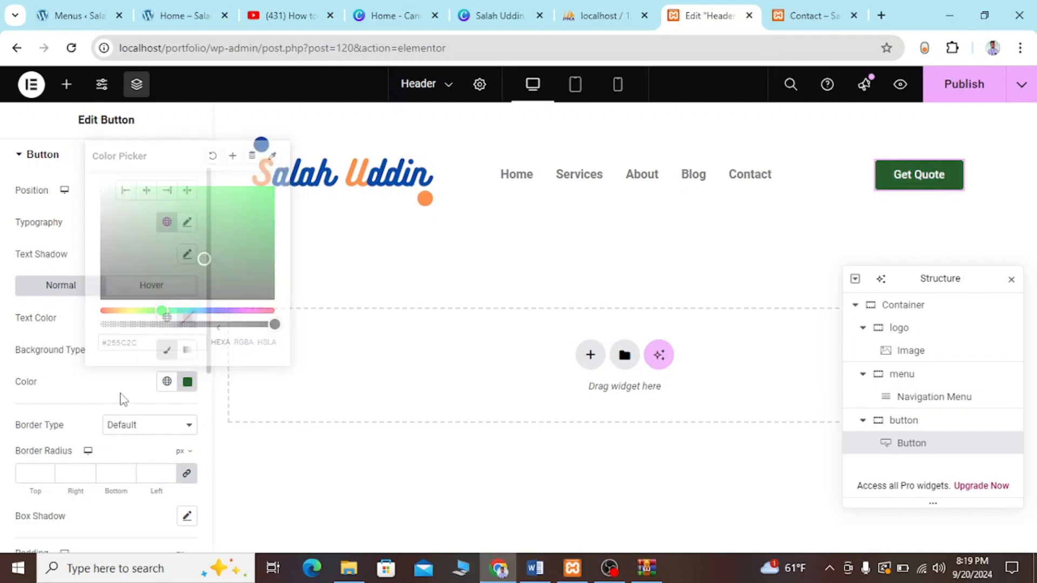
Look through the Get Quote button's typography and remaining style settings
scroll(124, 400, down, 1)
scroll(124, 400, up, 1)
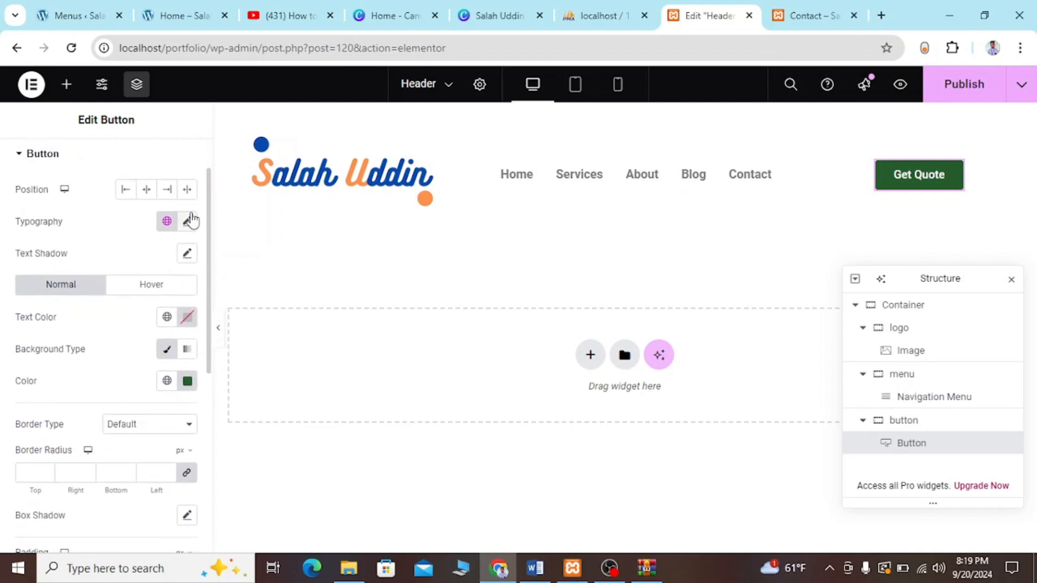
click(188, 221)
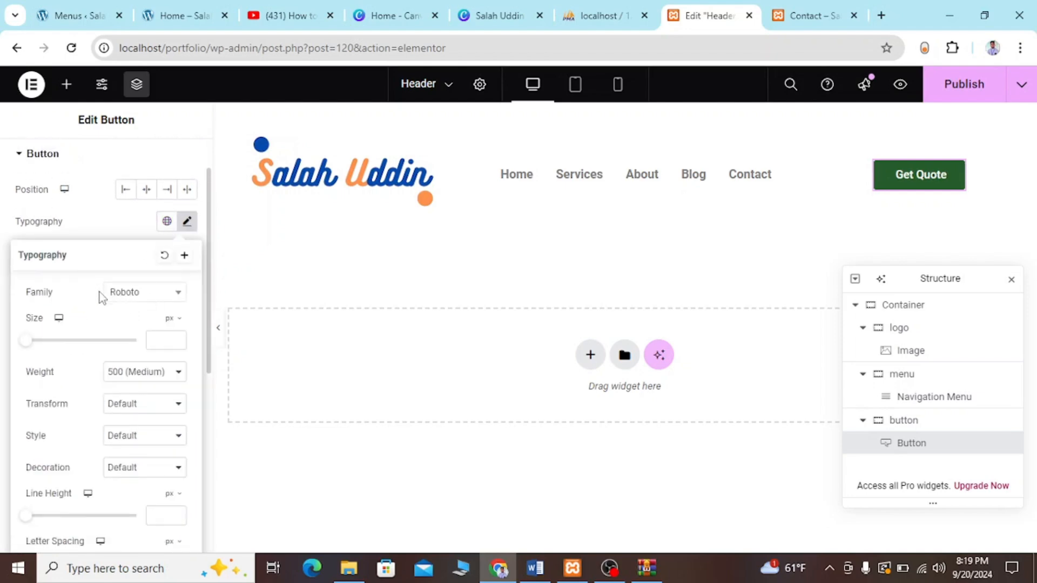
scroll(120, 382, down, 2)
scroll(121, 382, up, 1)
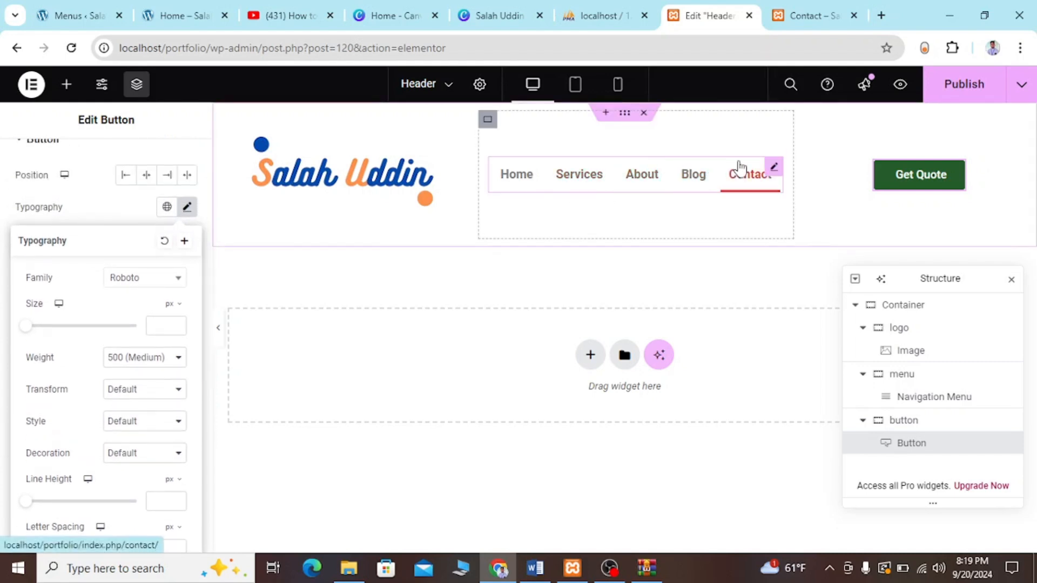
click(82, 201)
scroll(102, 377, down, 5)
scroll(108, 381, up, 6)
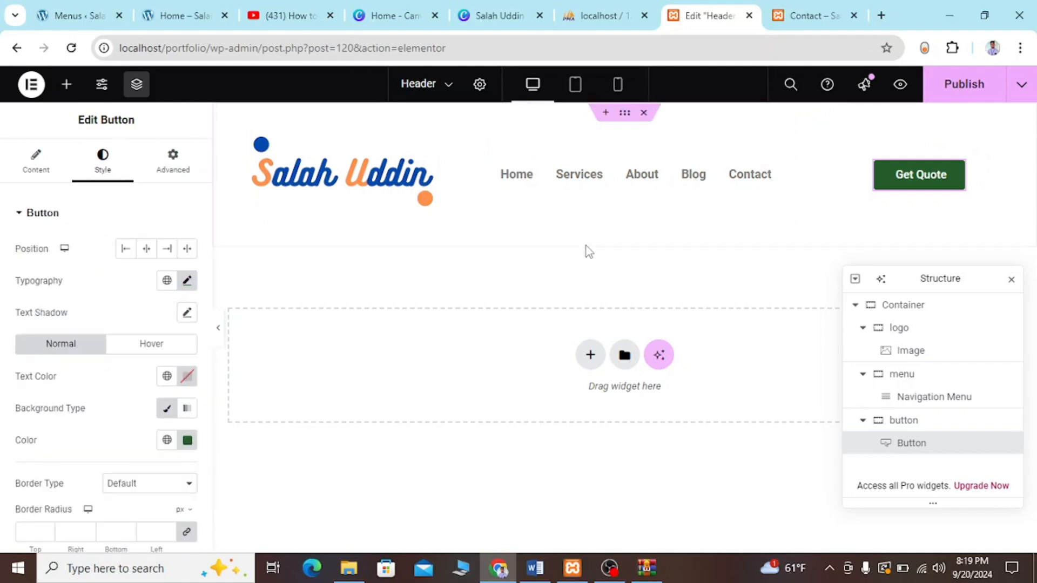
Publish the header changes and reload the live Contact page
click(957, 96)
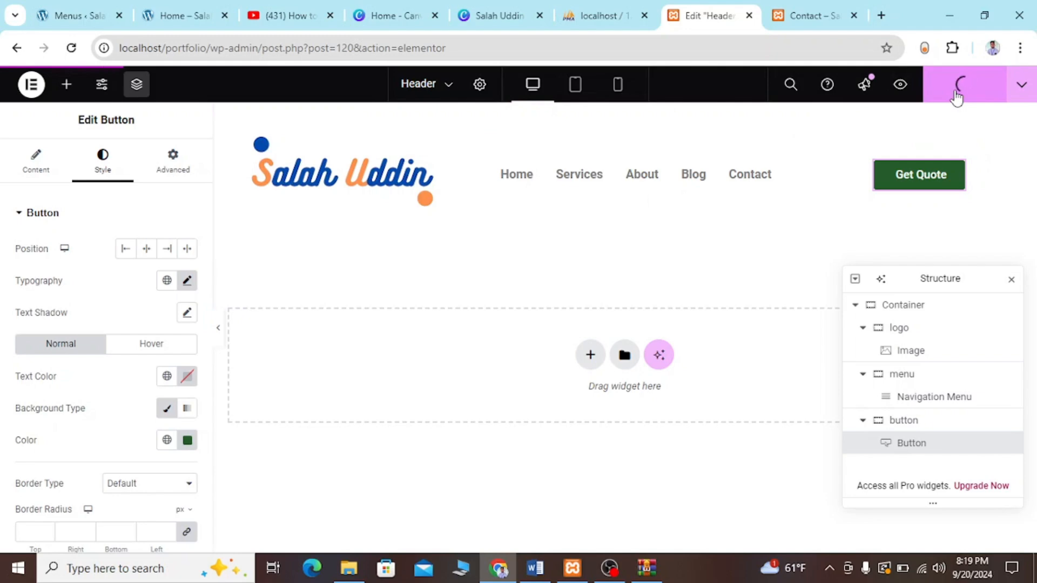
click(805, 15)
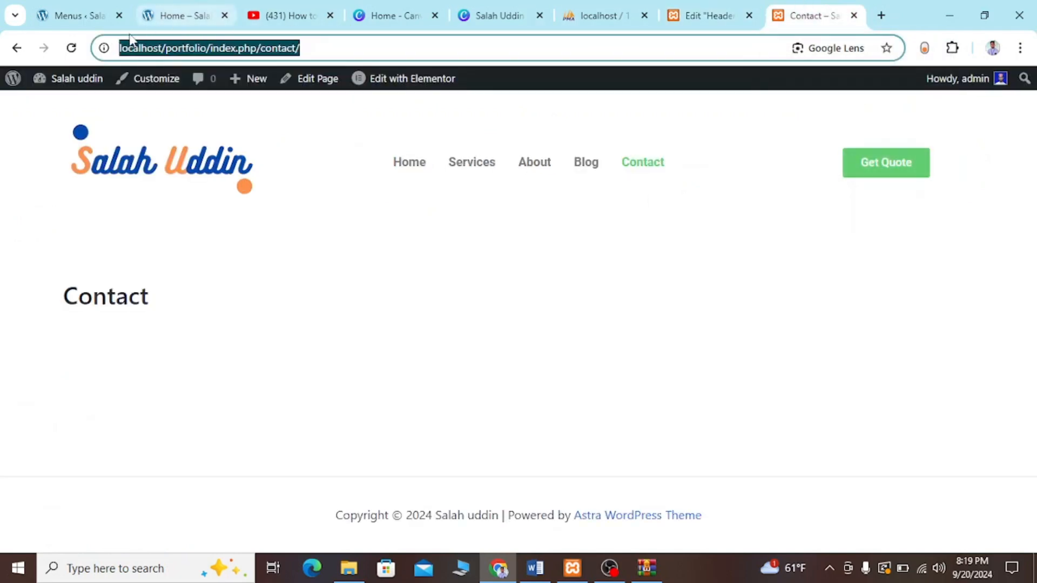
click(74, 49)
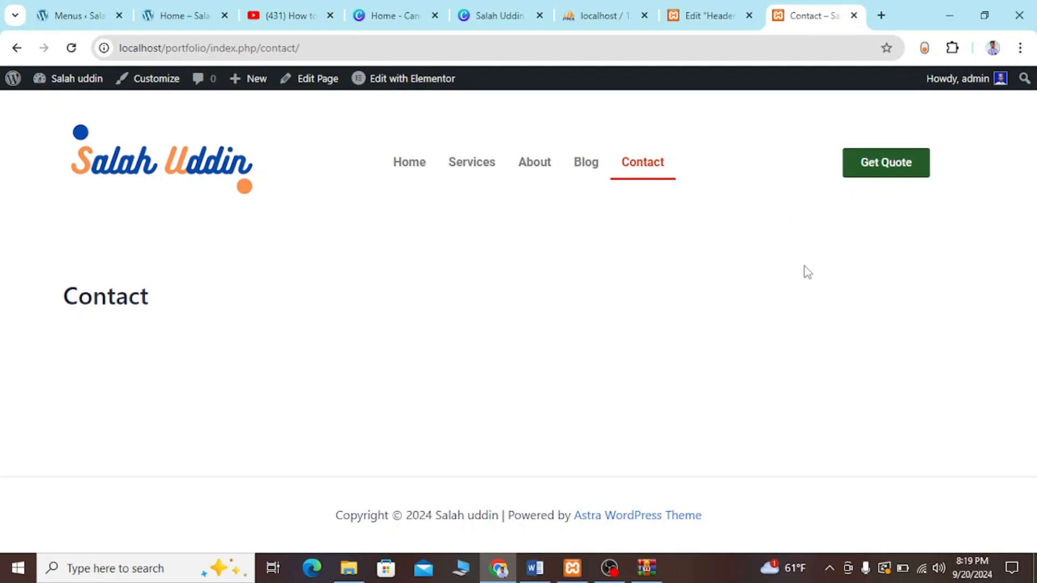
Test the Get Quote button's link on the live site from the Contact and Home pages
click(898, 169)
click(410, 161)
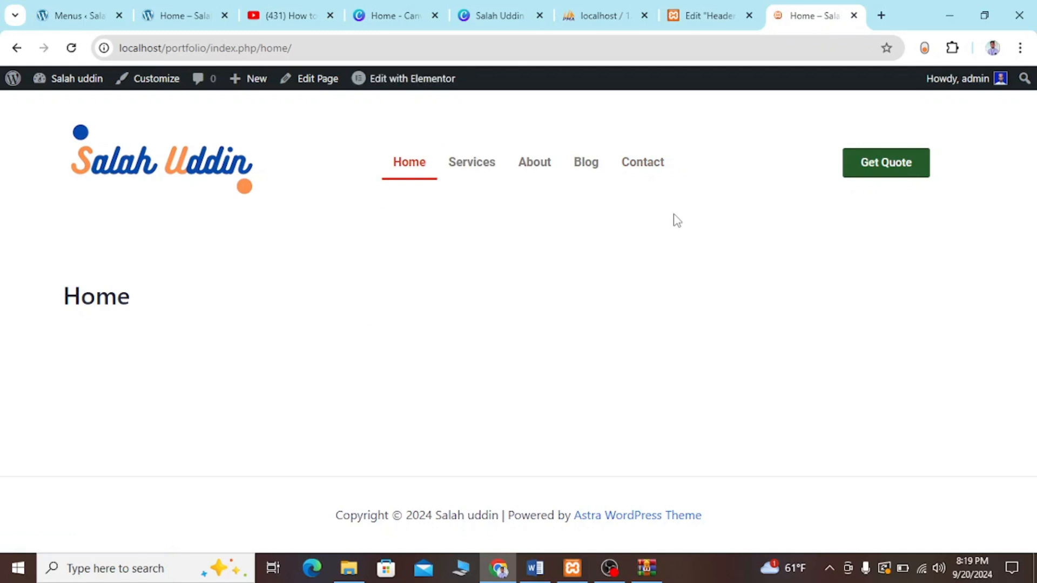
click(894, 175)
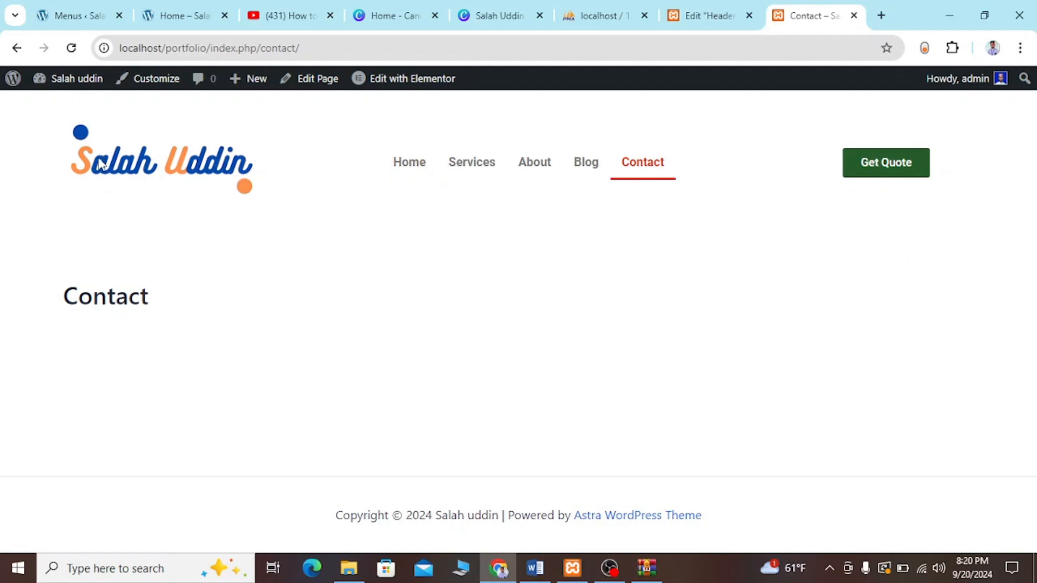
drag(105, 161, 346, 179)
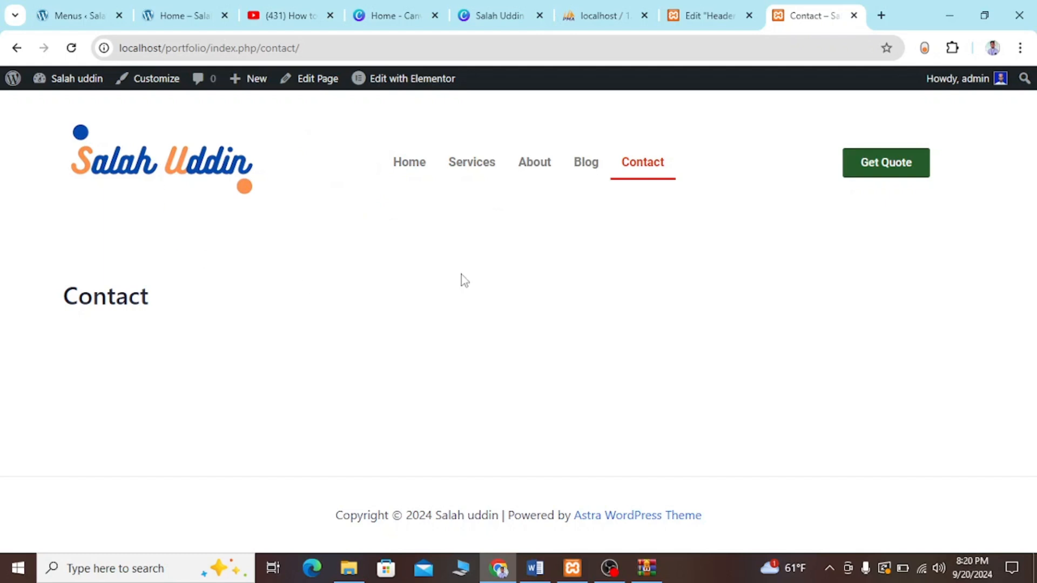